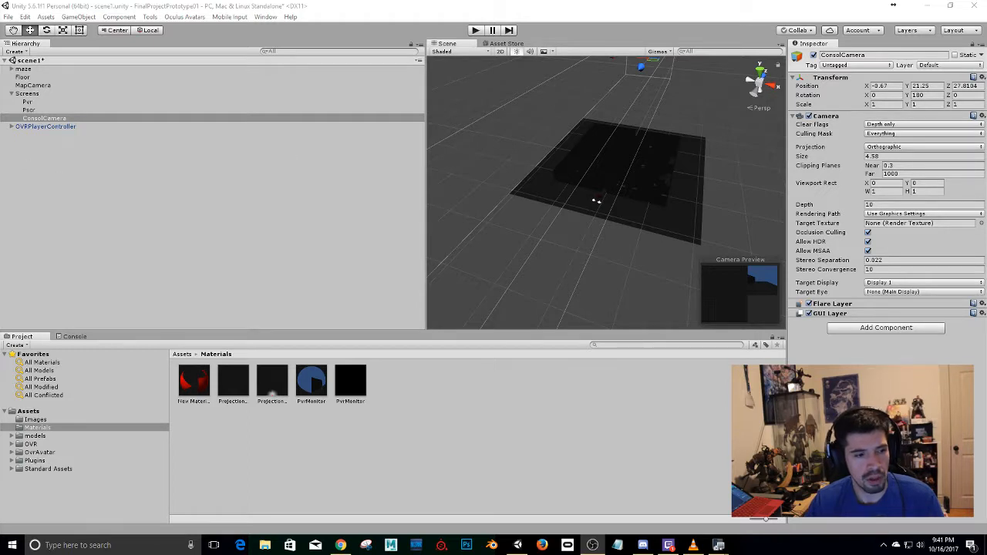
pyautogui.keyDown('alt'); pyautogui.moveTo(625, 202); pyautogui.dragTo(626, 160); pyautogui.keyUp('alt')
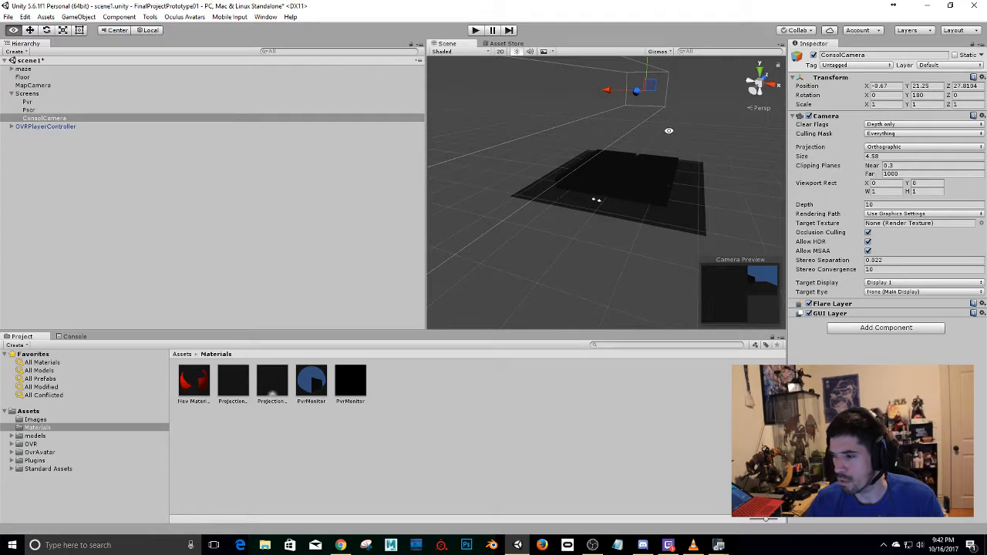
pyautogui.keyDown('alt'); pyautogui.scroll(2, 616, 203); pyautogui.keyUp('alt')
pyautogui.keyDown('alt'); pyautogui.moveTo(616, 204); pyautogui.dragTo(620, 203); pyautogui.keyUp('alt')
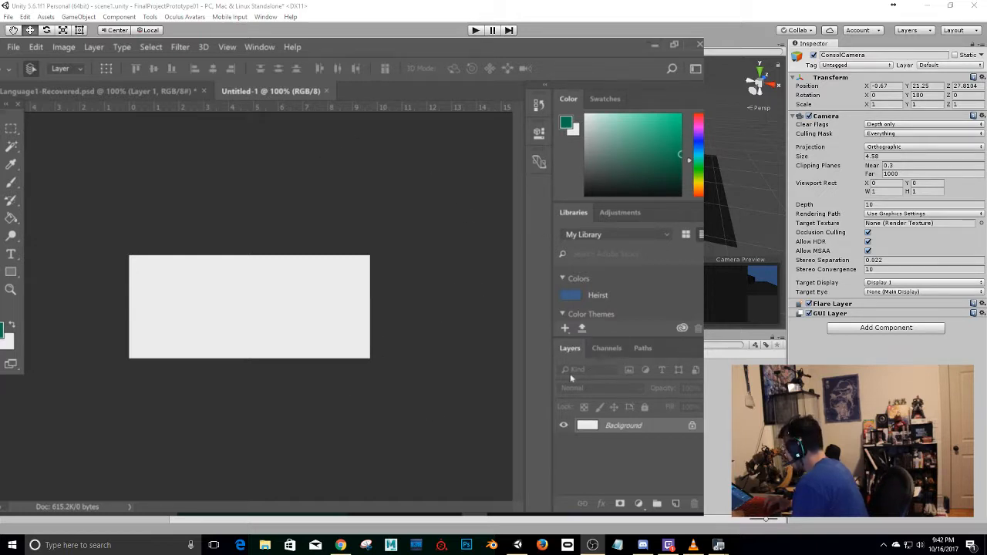
# Add a new empty layer to the untitled document and delete the Background layer.
pyautogui.click(675, 503)
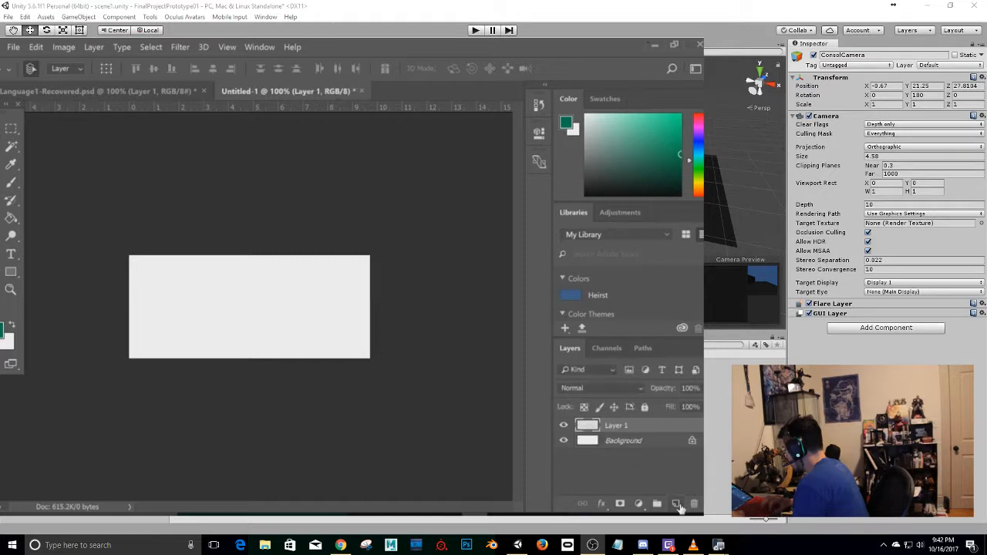
pyautogui.click(612, 443)
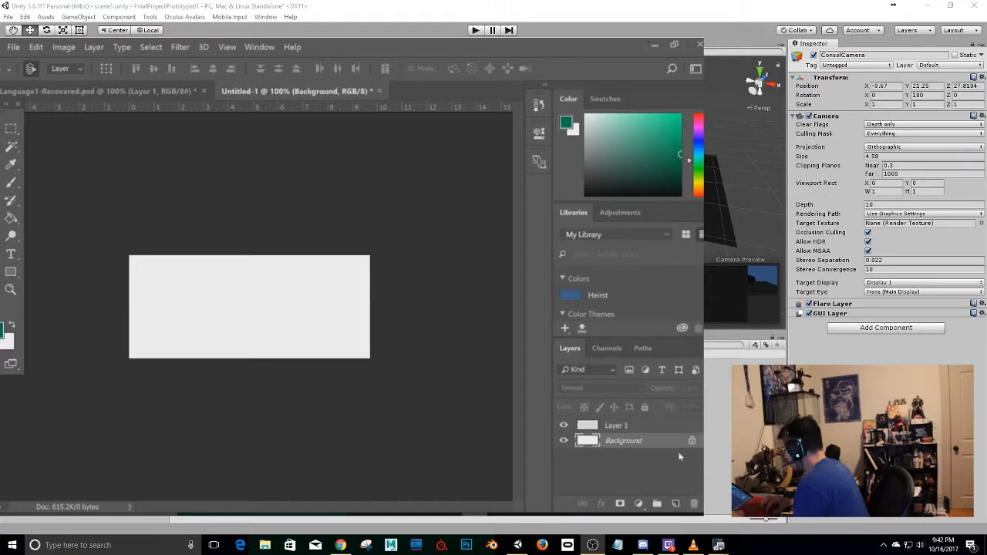
pyautogui.click(693, 503)
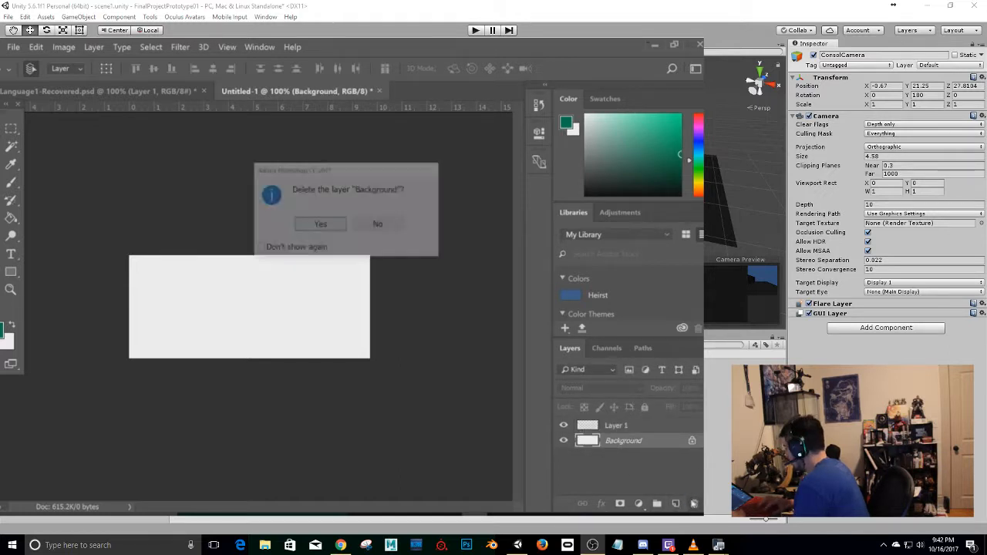
pyautogui.press('Return')
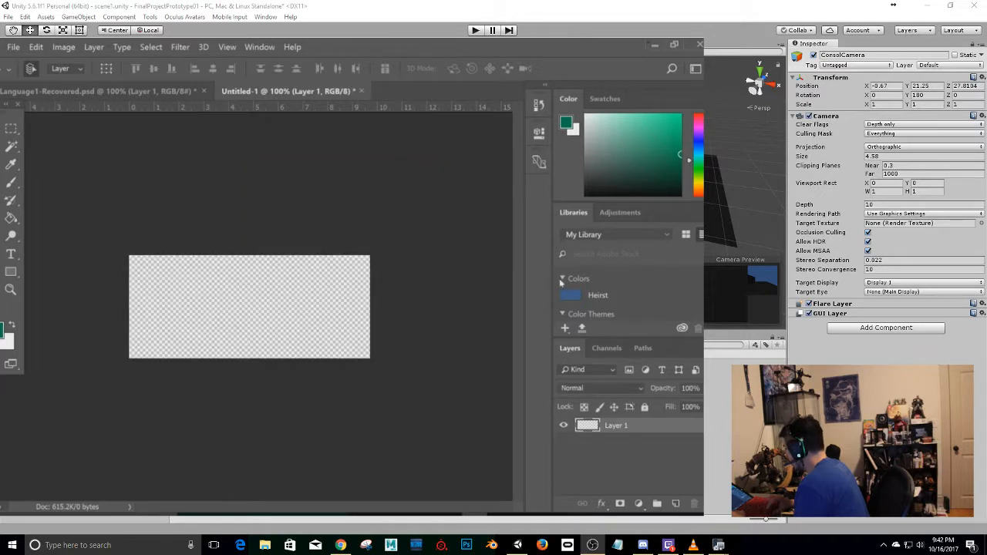
# Enable Bevel & Emboss with Texture in Layer 1's layer style.
pyautogui.rightClick(626, 430)
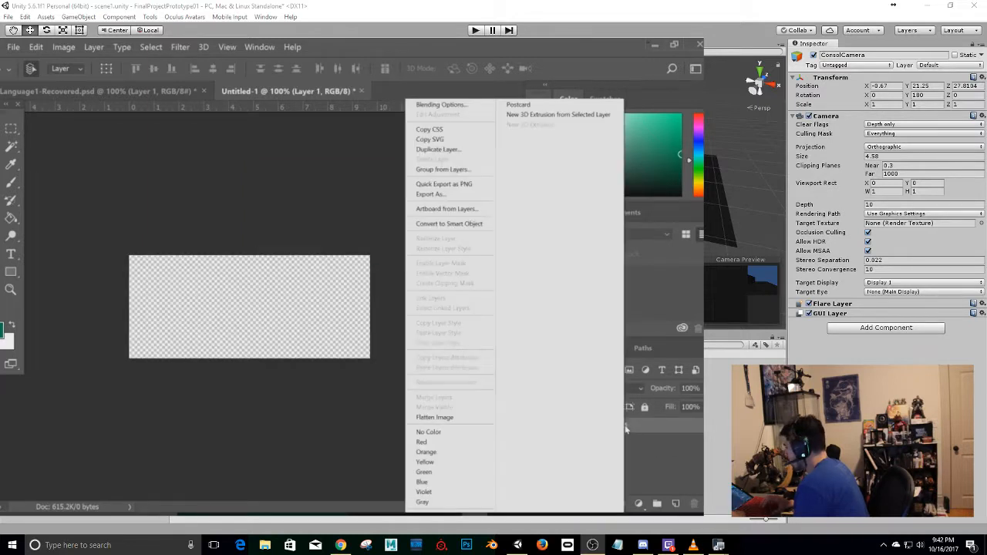
pyautogui.click(417, 104)
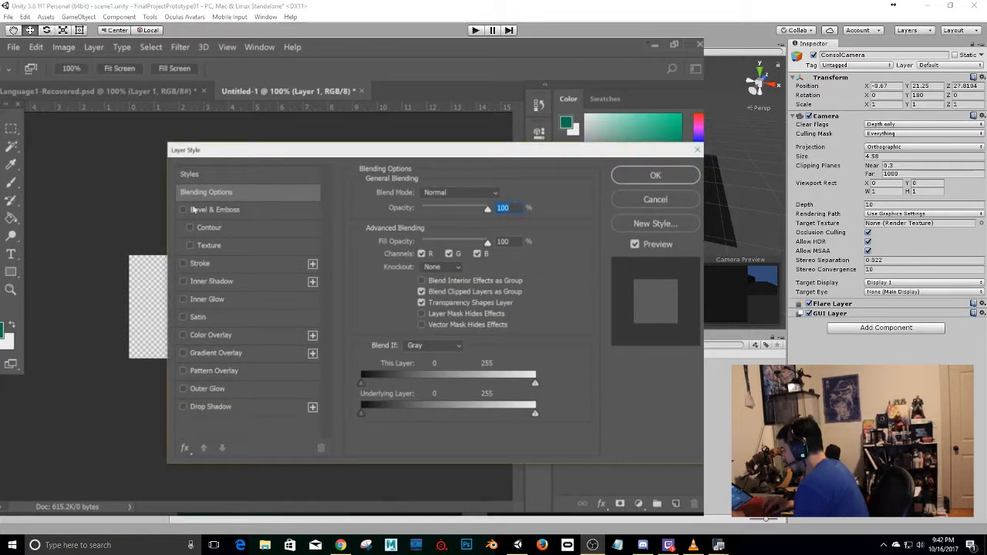
pyautogui.click(184, 211)
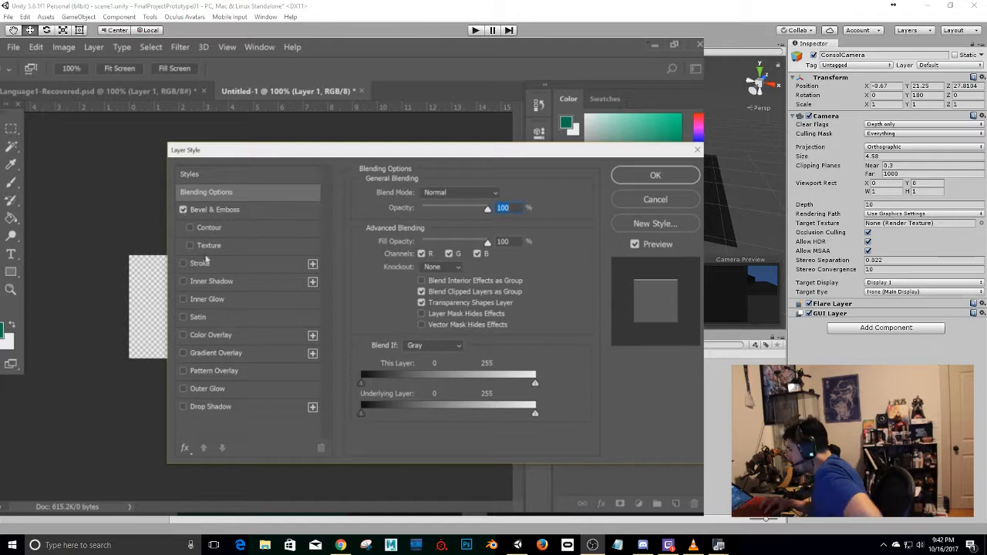
pyautogui.click(191, 244)
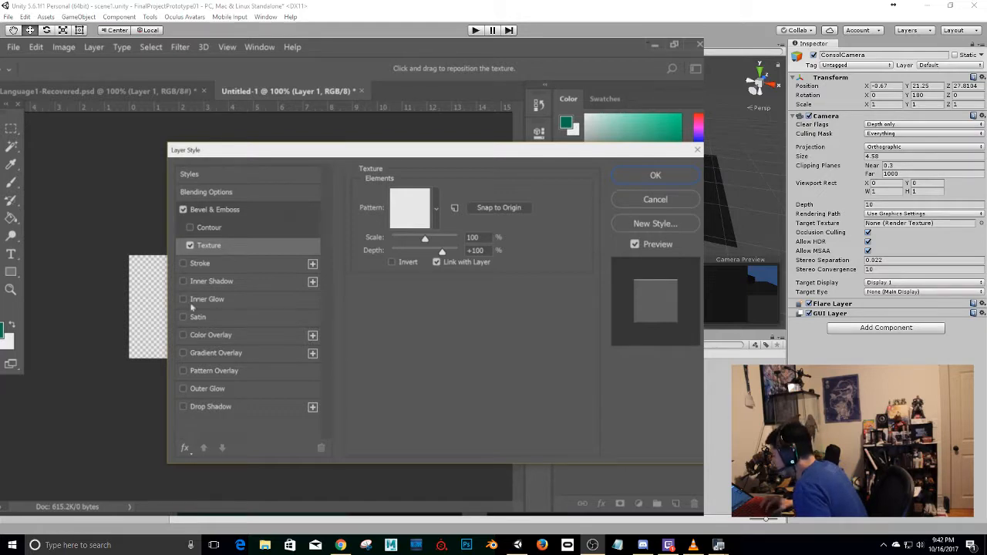
# Enable Outer Glow for Layer 1 and change its glow color to yellow.
pyautogui.click(183, 389)
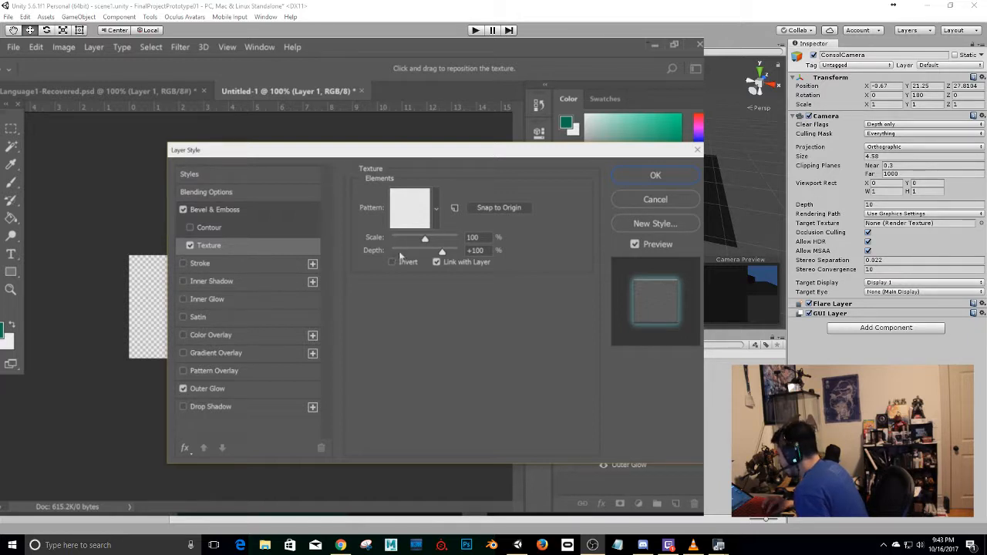
pyautogui.click(251, 390)
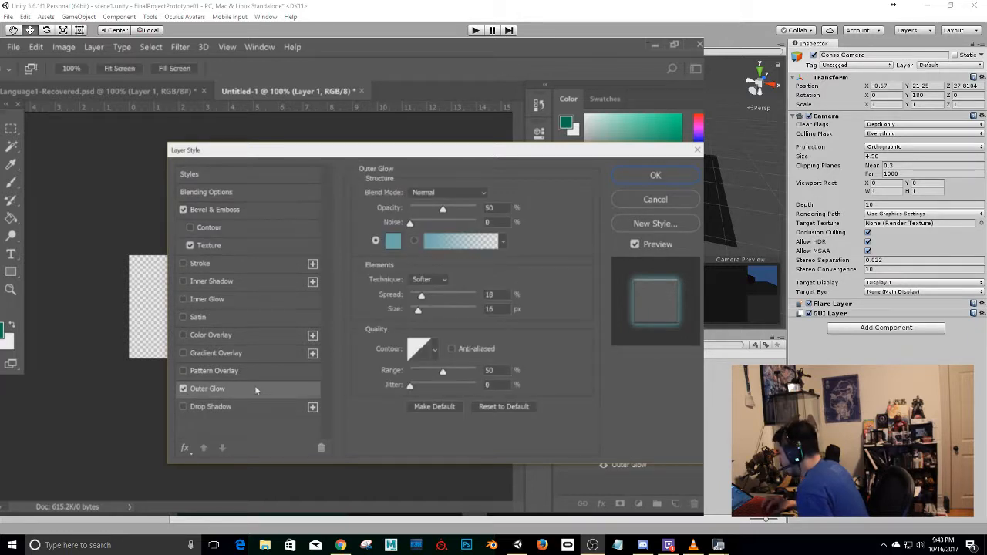
pyautogui.click(393, 241)
pyautogui.click(366, 287)
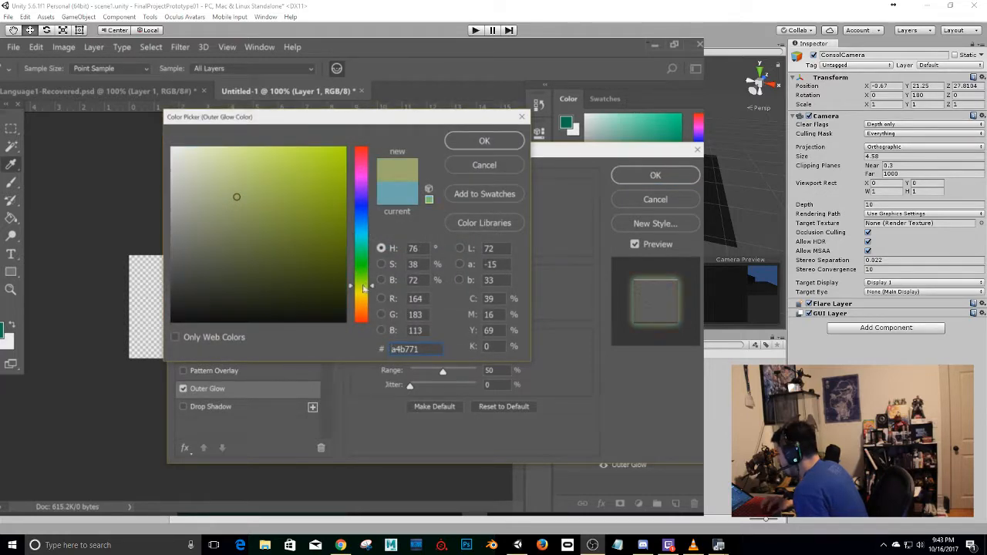
pyautogui.click(361, 292)
pyautogui.moveTo(278, 183); pyautogui.dragTo(279, 168)
pyautogui.click(484, 141)
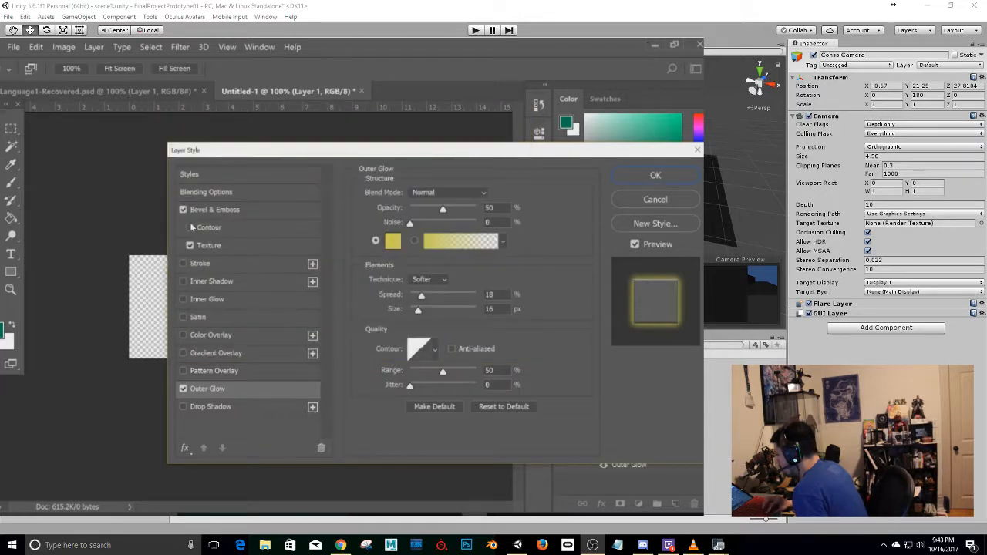
# Leave Pattern Overlay off, enable a Stroke effect colored ffde00 for Layer 1, and apply the layer style.
pyautogui.click(239, 372)
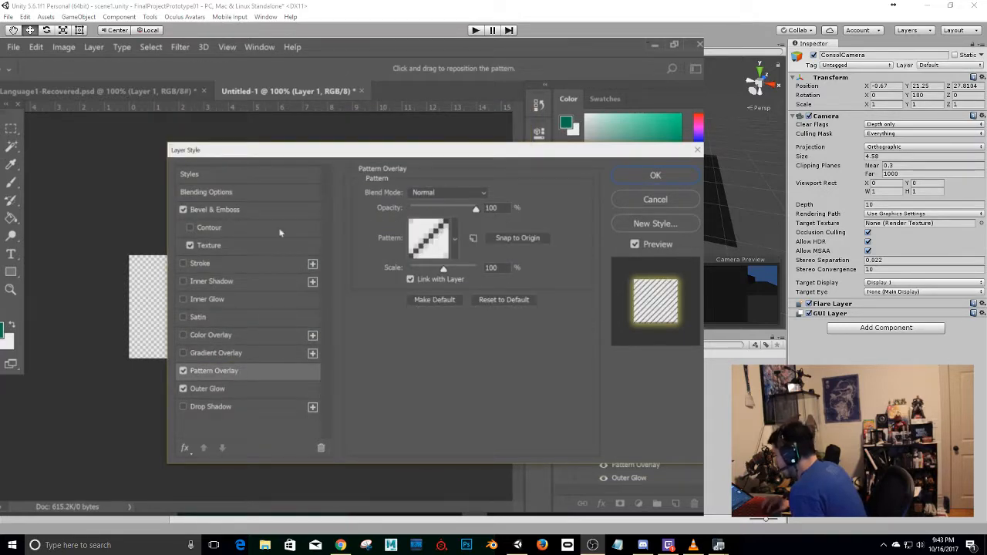
pyautogui.click(184, 370)
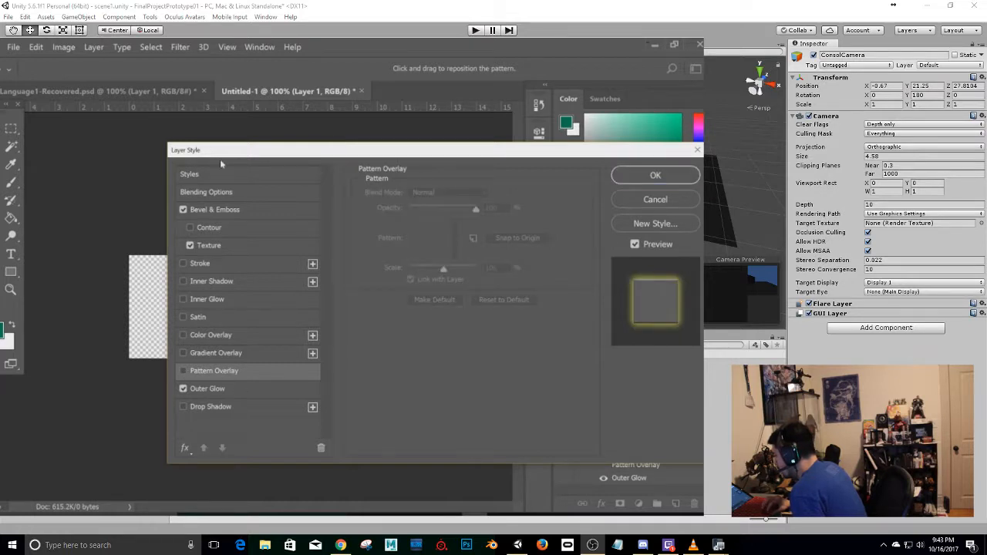
pyautogui.click(183, 264)
pyautogui.click(238, 268)
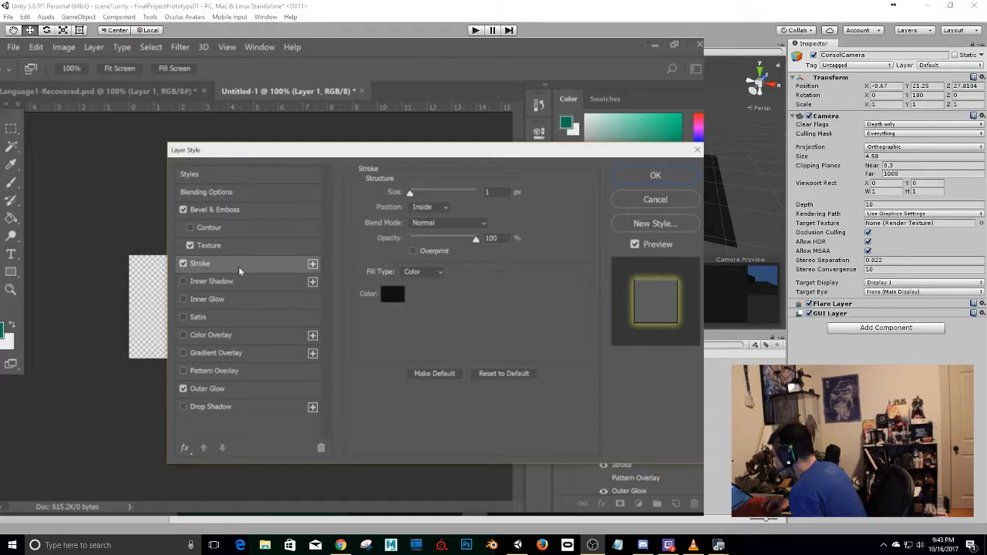
pyautogui.click(391, 299)
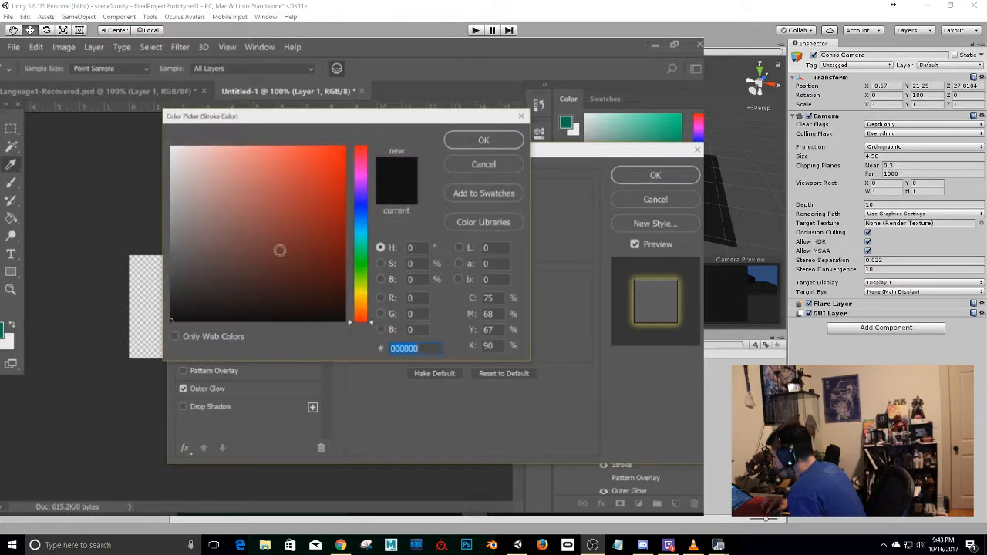
pyautogui.moveTo(364, 307)
pyautogui.mouseDown()
pyautogui.moveTo(362, 286)
pyautogui.moveTo(367, 300)
pyautogui.mouseUp()
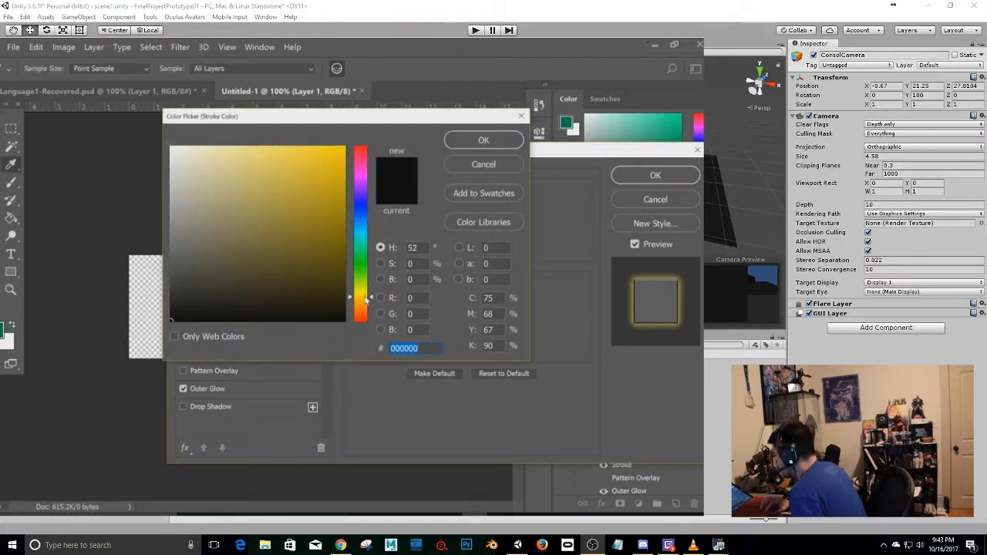
pyautogui.moveTo(330, 185); pyautogui.dragTo(357, 143)
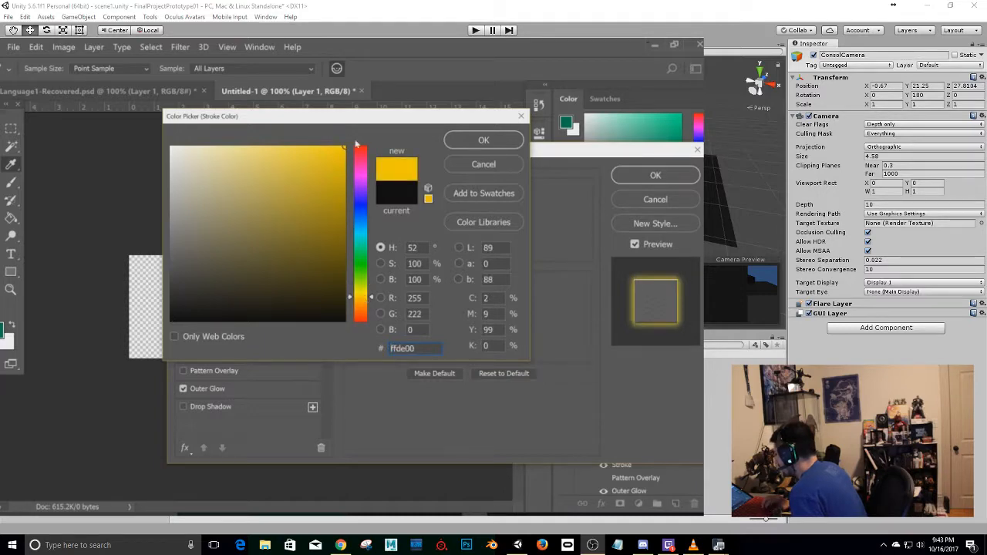
pyautogui.click(488, 140)
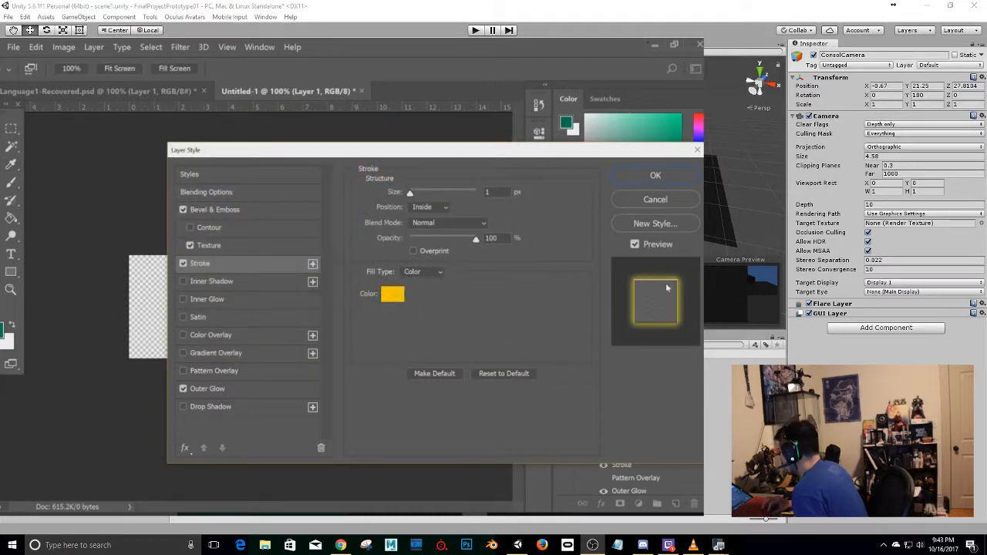
pyautogui.click(656, 176)
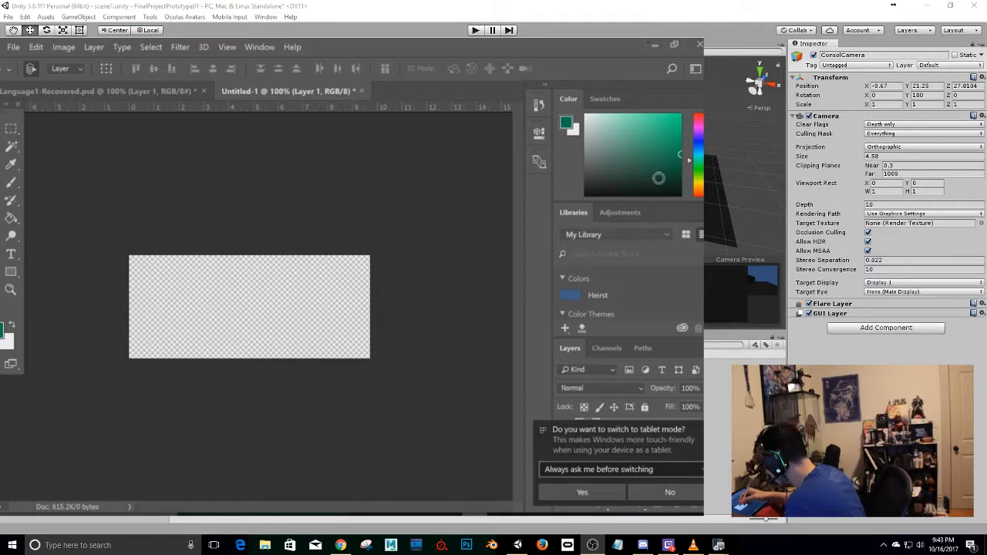
# Test the effects by painting a short looping brush stroke on Layer 1, and undo it.
pyautogui.click(176, 330)
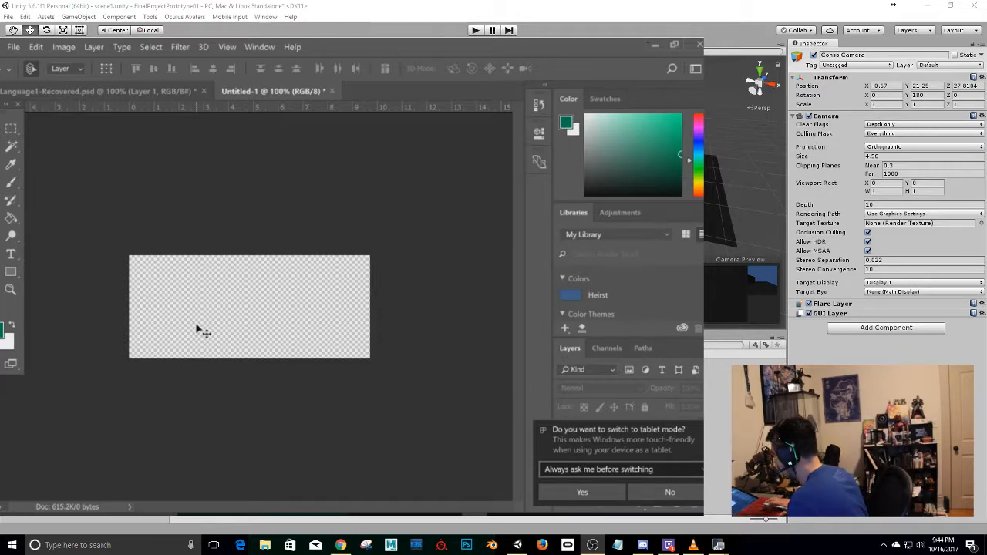
pyautogui.press('b')
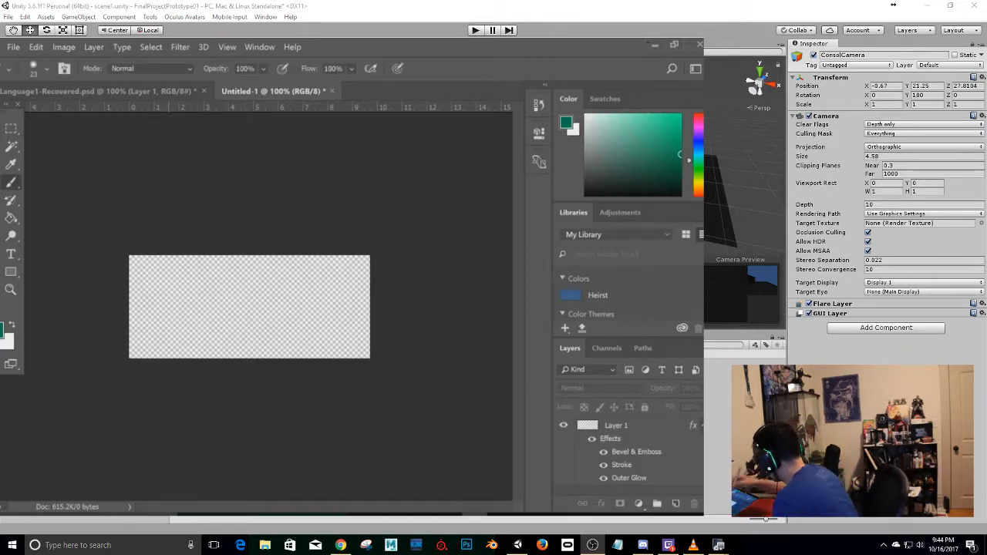
pyautogui.click(640, 434)
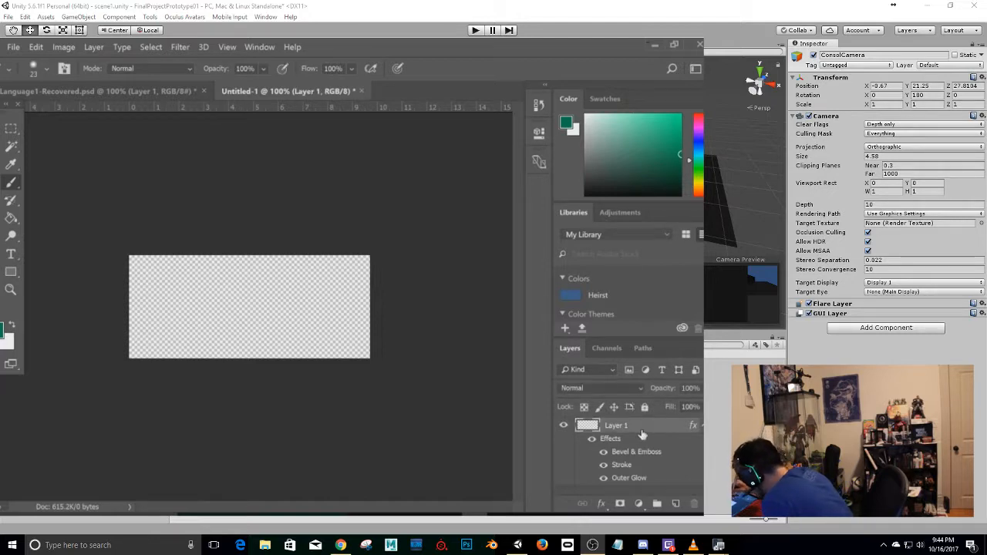
pyautogui.moveTo(163, 308); pyautogui.dragTo(238, 313)
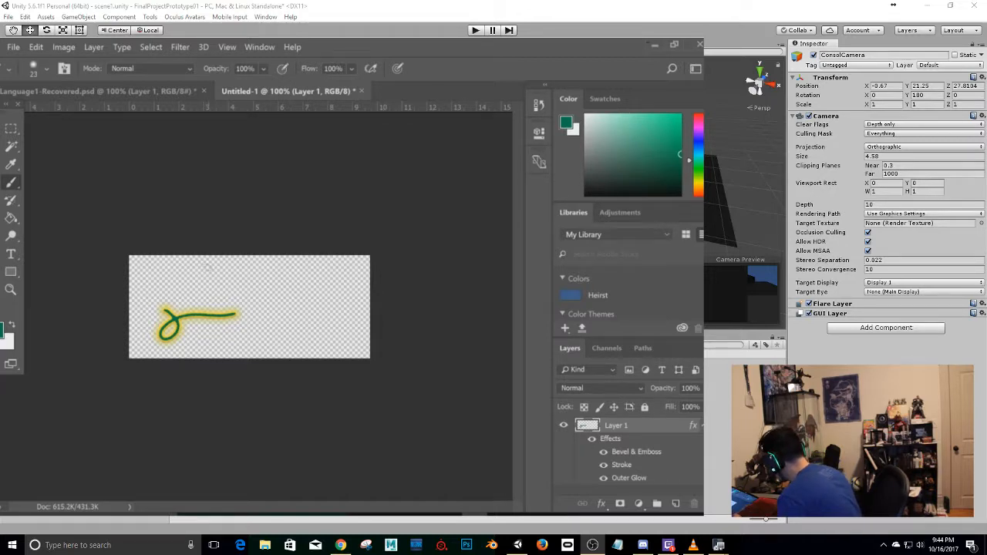
pyautogui.hotkey('ctrl', 'z')
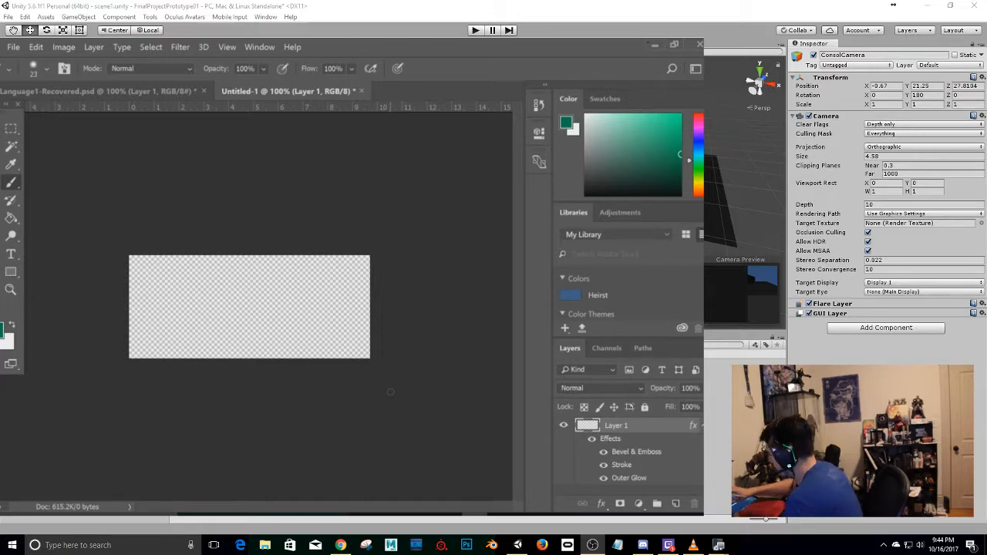
# Create a layer group above Layer 1 and enable Bevel & Emboss, Stroke and Outer Glow in the group's layer style.
pyautogui.keyDown('alt'); pyautogui.scroll(7, 390, 392); pyautogui.keyUp('alt')
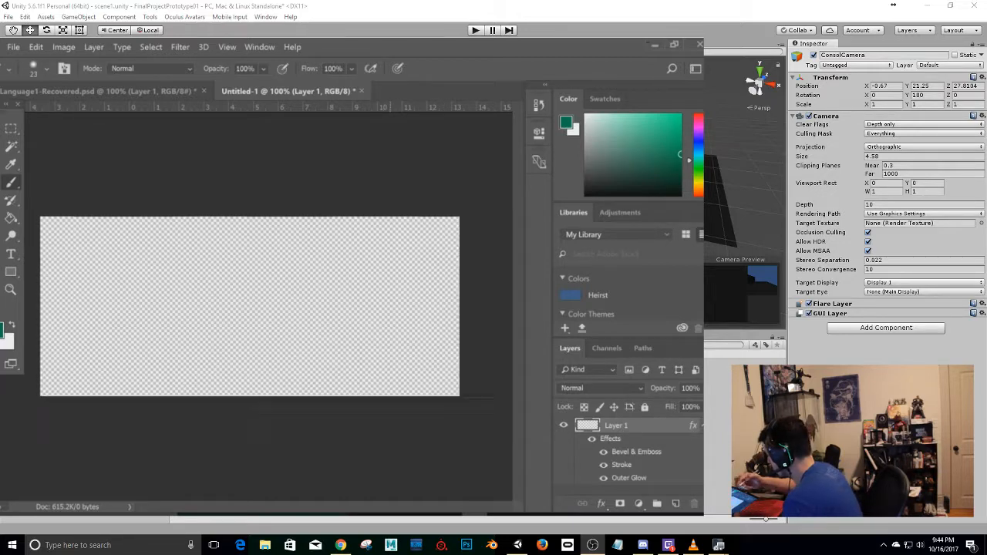
pyautogui.keyDown('alt'); pyautogui.scroll(-1, 390, 391); pyautogui.keyUp('alt')
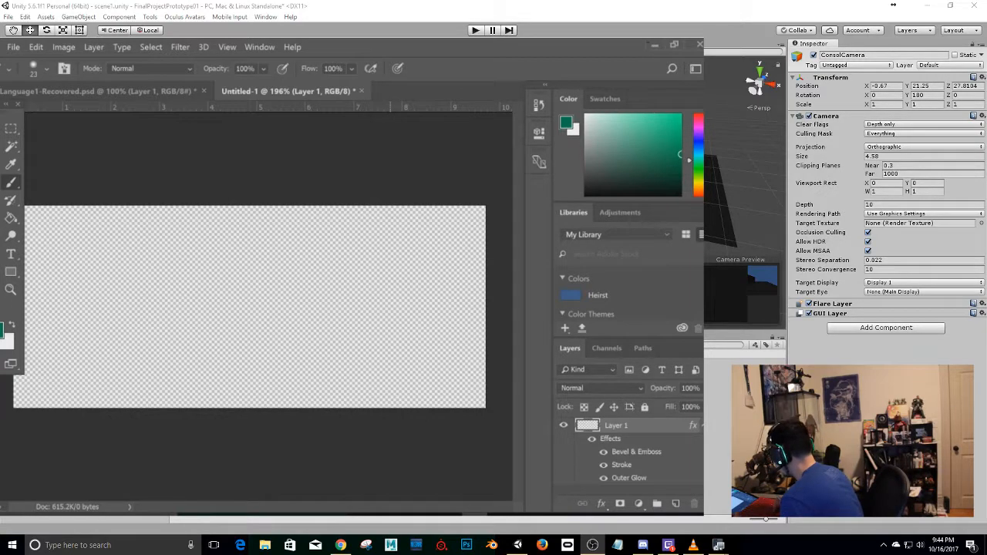
pyautogui.click(656, 504)
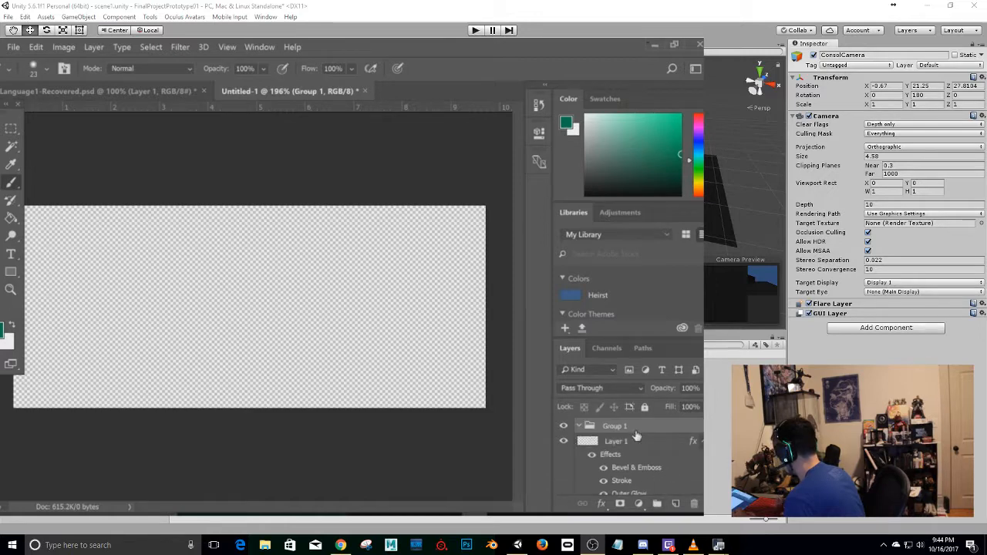
pyautogui.rightClick(637, 429)
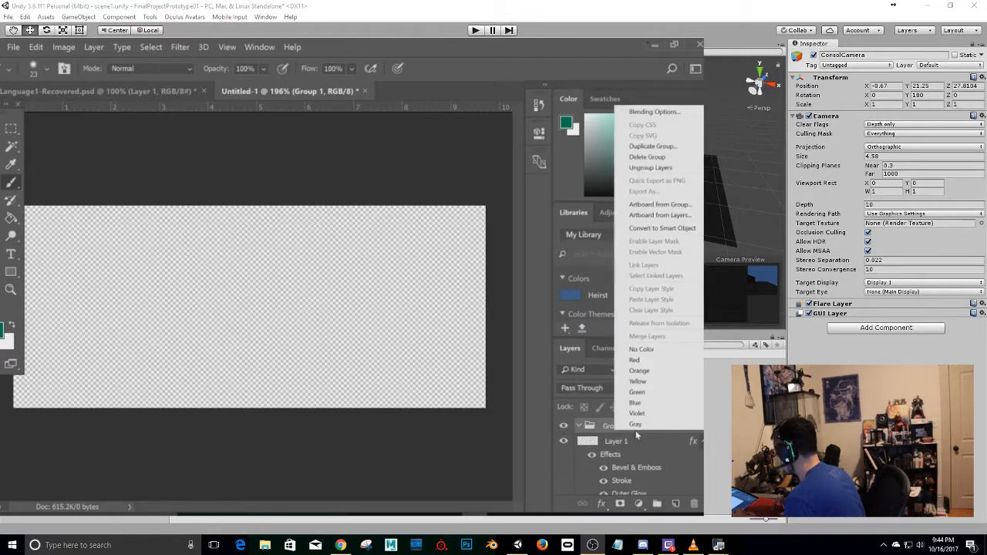
pyautogui.click(654, 112)
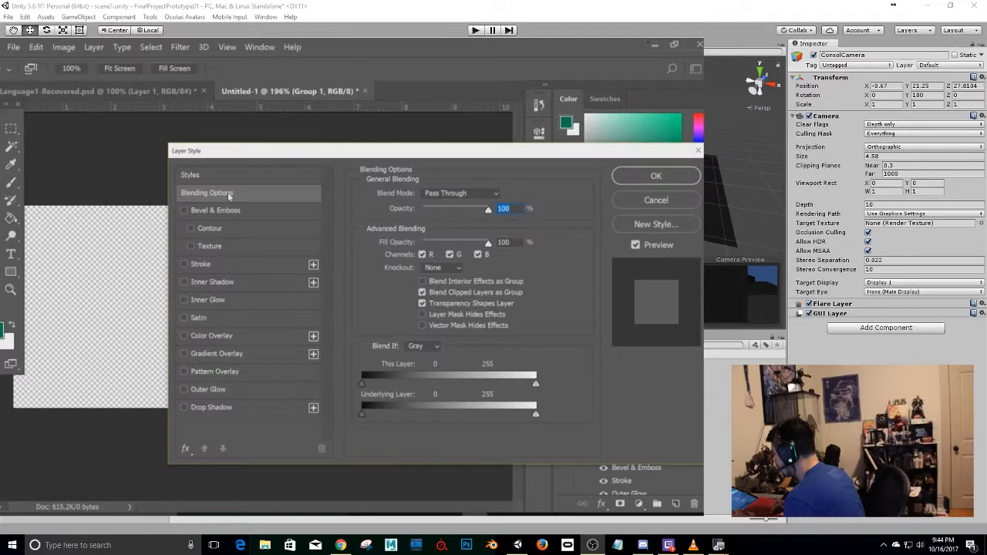
pyautogui.click(184, 211)
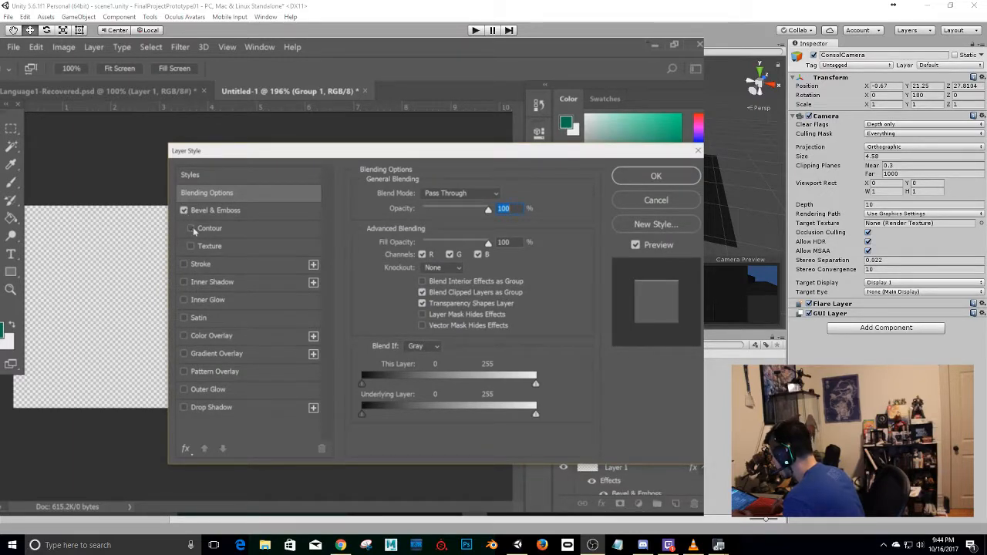
pyautogui.click(184, 265)
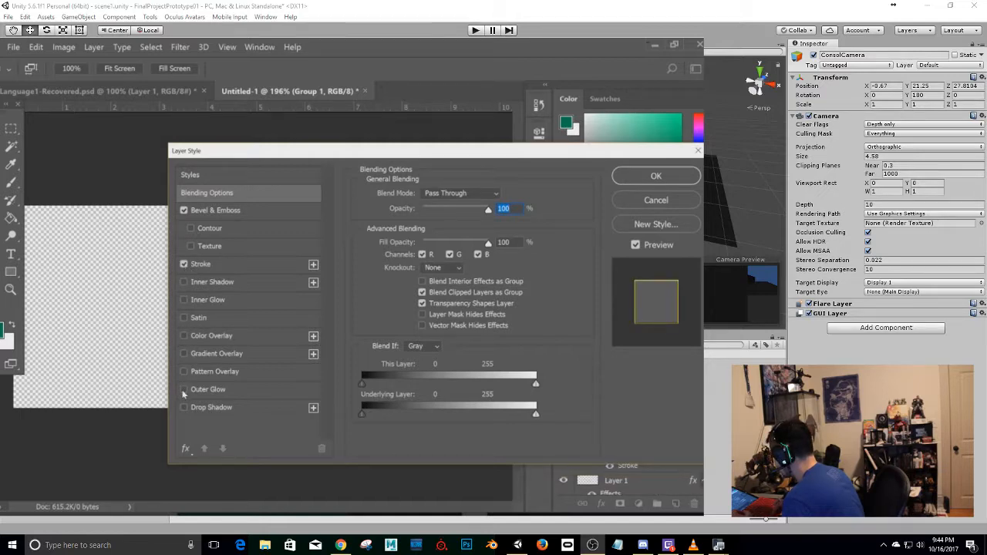
pyautogui.click(184, 389)
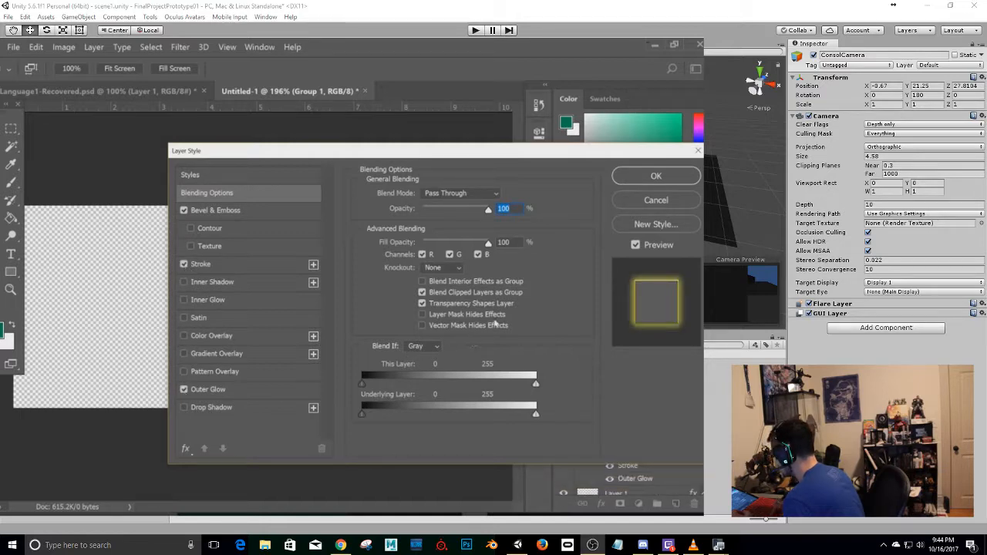
pyautogui.click(681, 179)
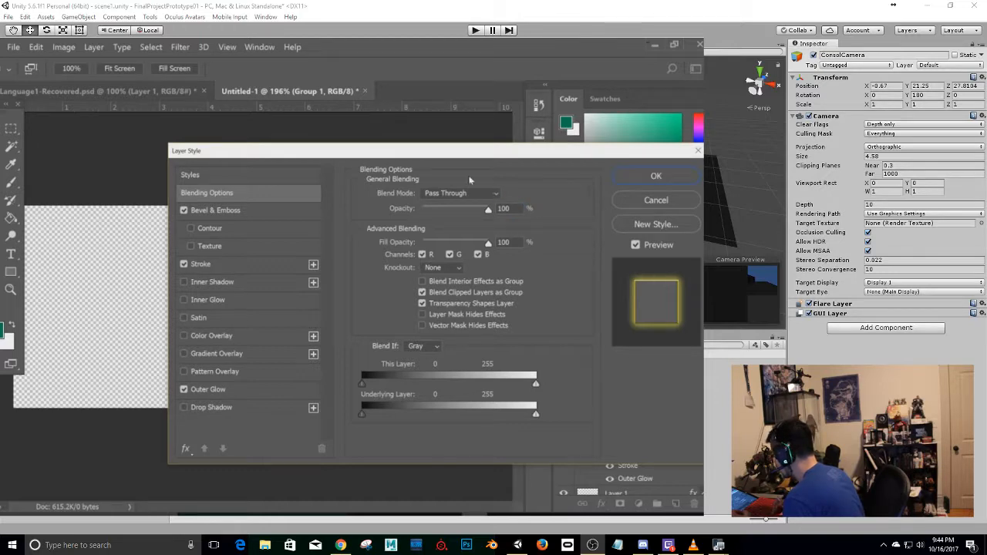
# Enable Texture for the group's Bevel & Emboss with the black-and-white mottled pattern, and apply the layer style.
pyautogui.click(192, 246)
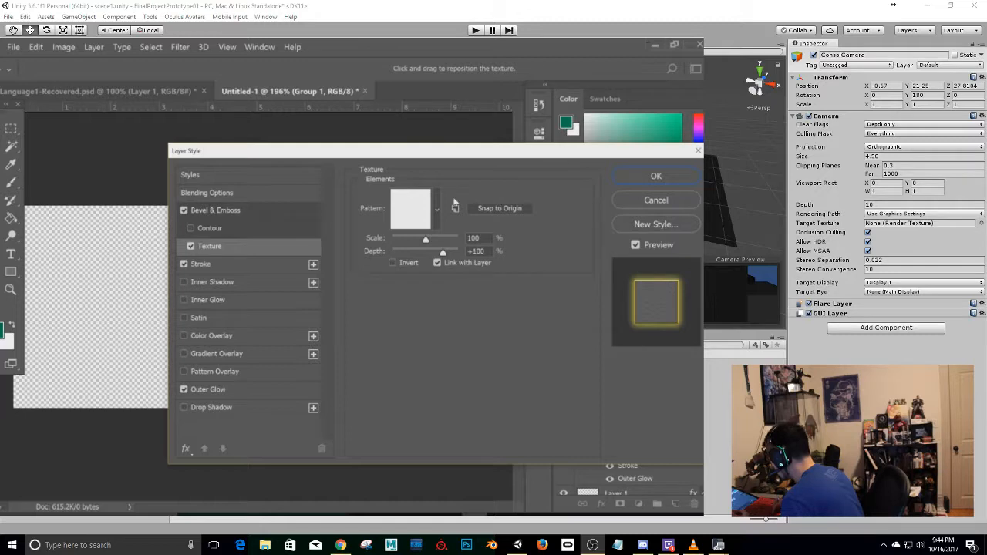
pyautogui.click(437, 209)
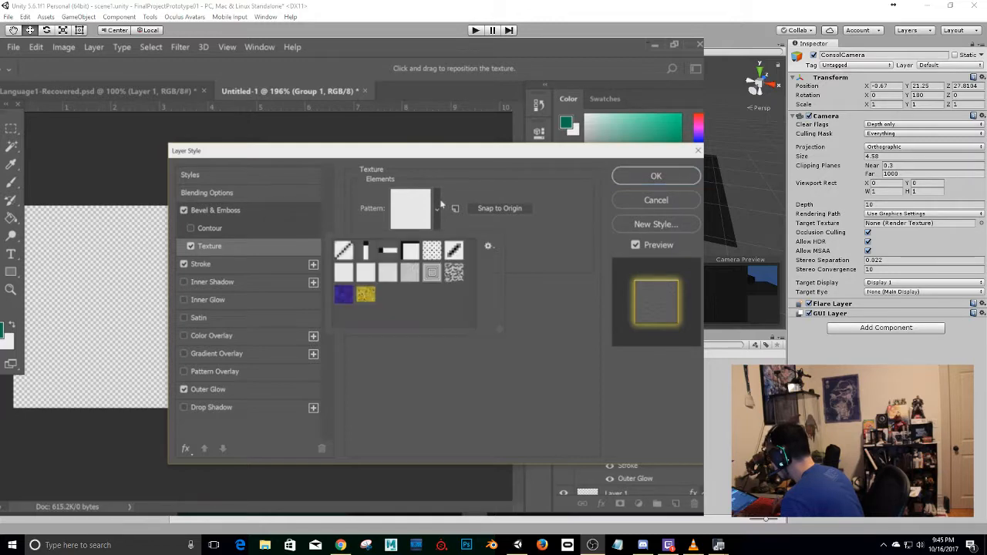
pyautogui.click(454, 273)
pyautogui.click(674, 177)
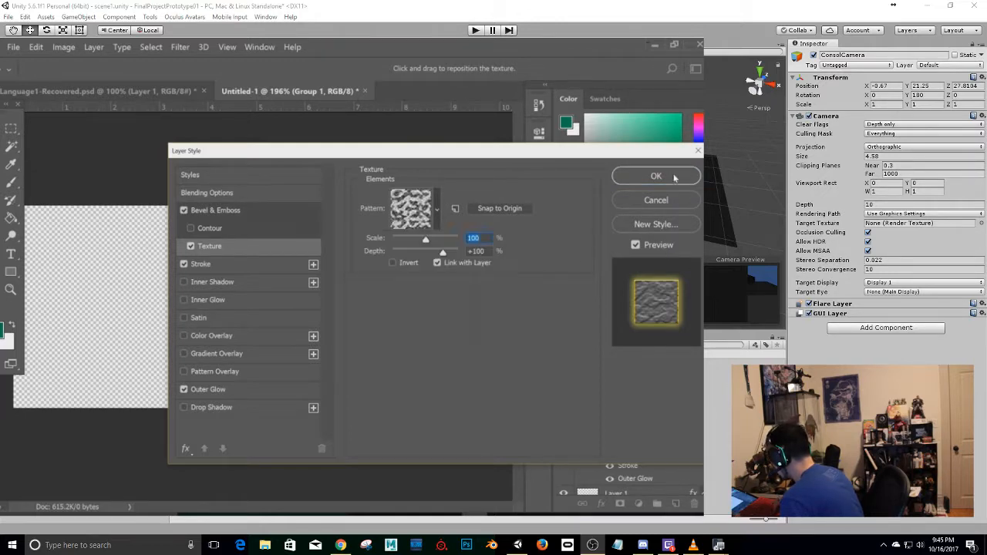
pyautogui.click(674, 177)
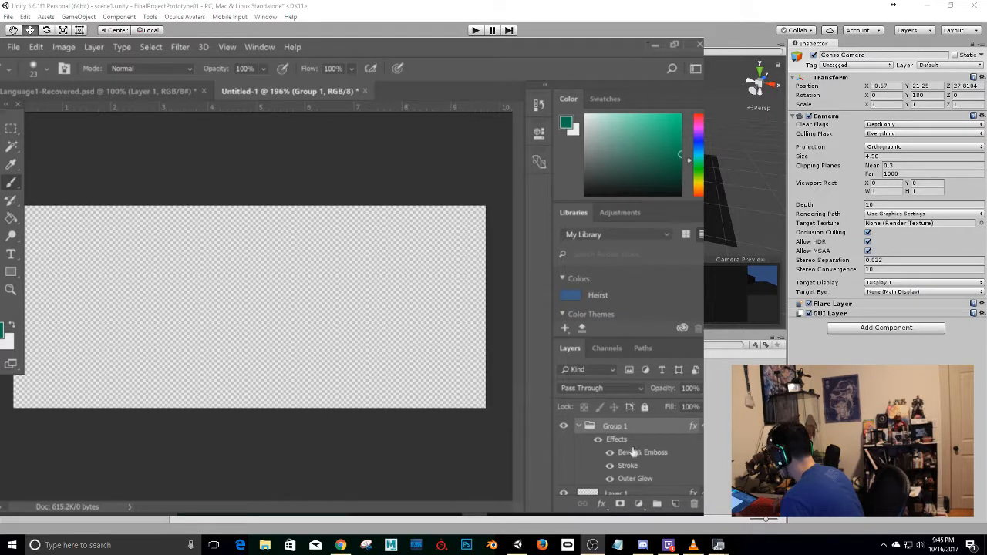
# Add a new empty layer inside the group and delete Layer 1.
pyautogui.click(677, 504)
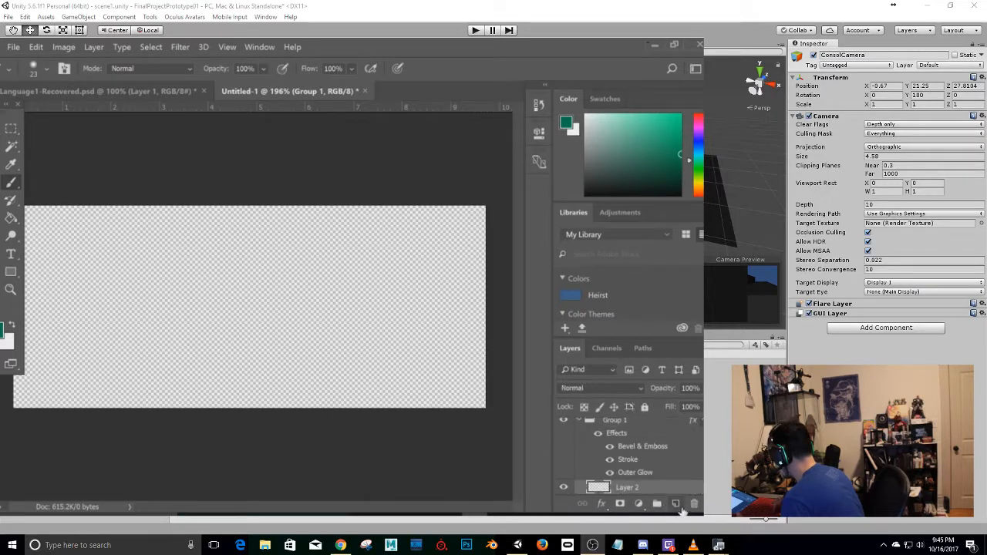
pyautogui.scroll(-2, 624, 462)
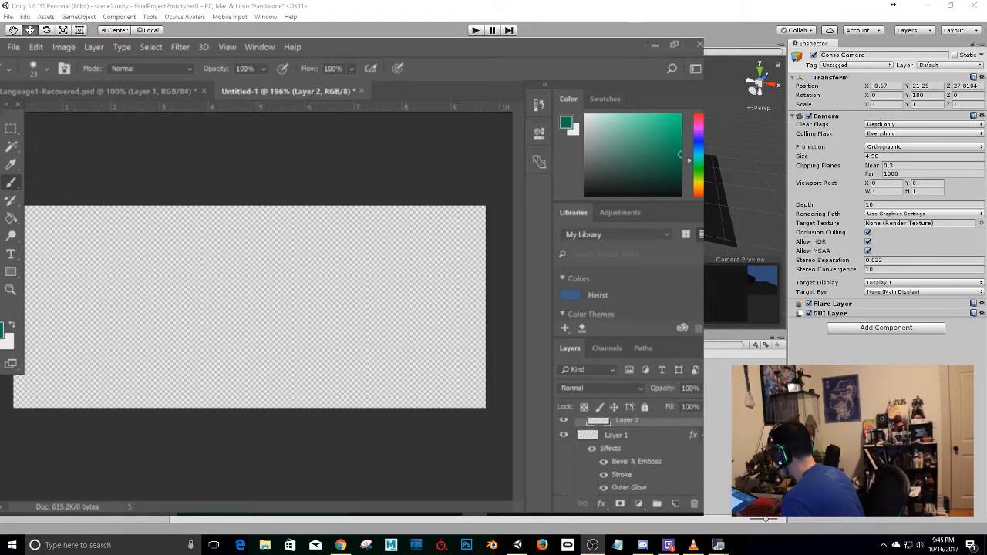
pyautogui.click(617, 436)
pyautogui.click(691, 504)
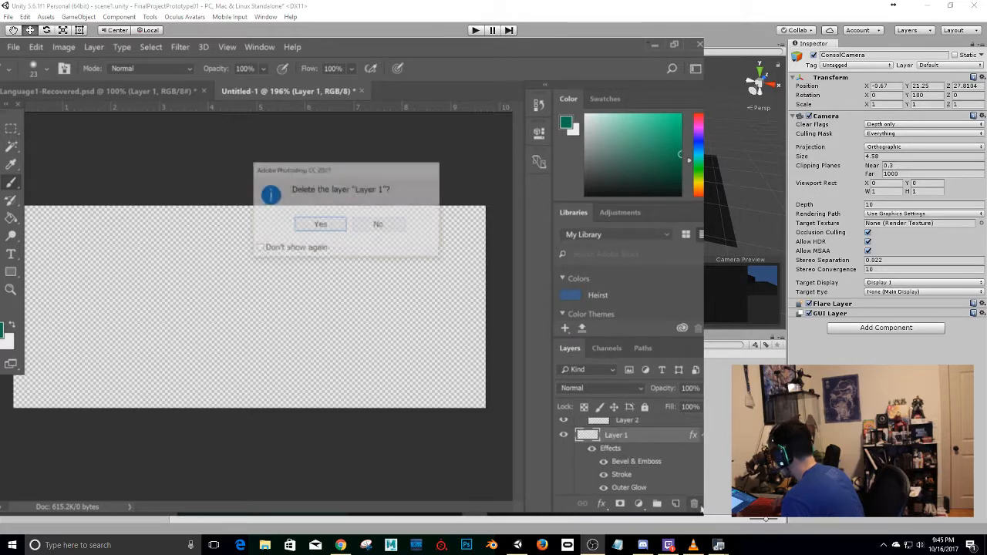
pyautogui.click(319, 224)
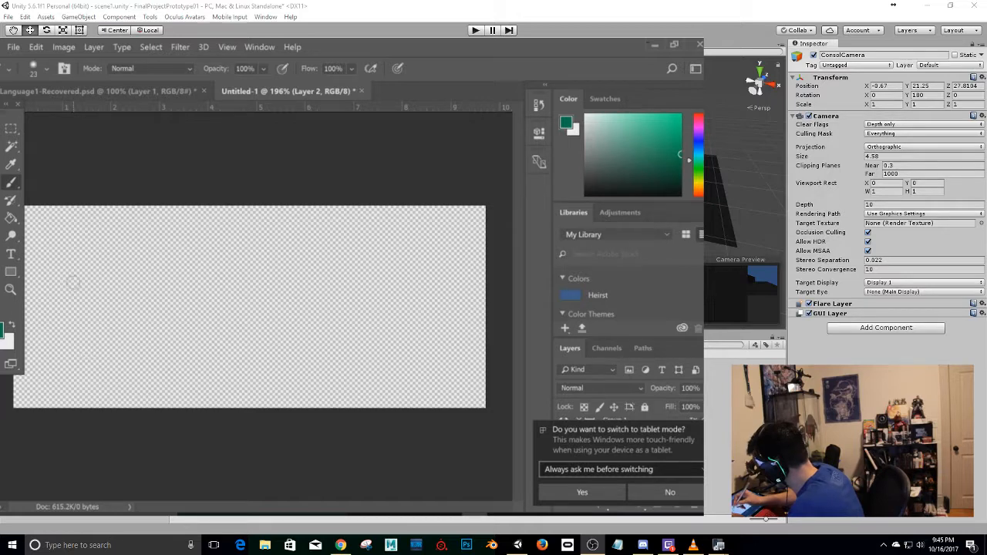
# Paint the first alien symbol at the left of the canvas, with branching strokes and a large arc curving over them.
pyautogui.moveTo(68, 276)
pyautogui.mouseDown()
pyautogui.moveTo(58, 309)
pyautogui.moveTo(103, 252)
pyautogui.moveTo(87, 287)
pyautogui.moveTo(104, 305)
pyautogui.moveTo(136, 293)
pyautogui.moveTo(108, 322)
pyautogui.moveTo(102, 347)
pyautogui.moveTo(112, 362)
pyautogui.mouseUp()
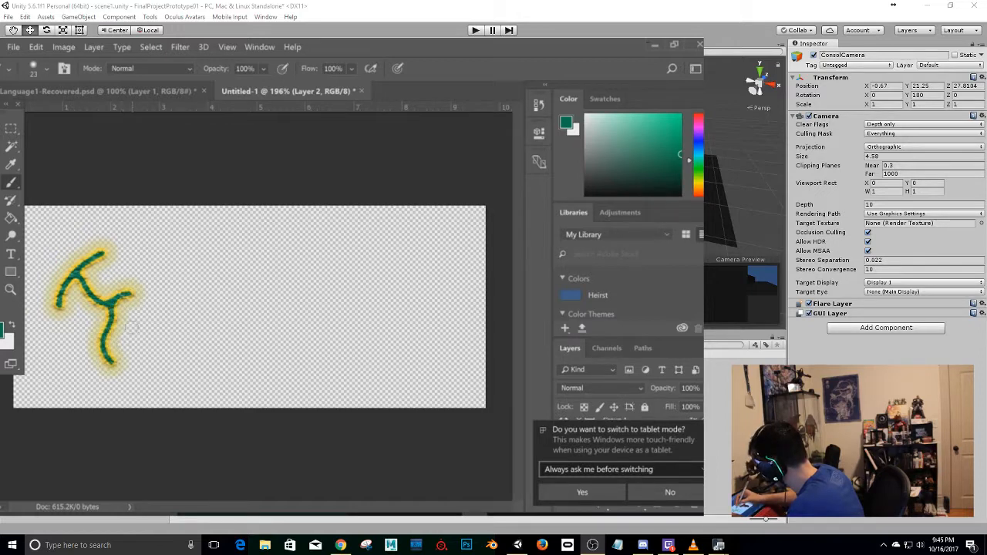
pyautogui.moveTo(111, 316); pyautogui.dragTo(160, 320)
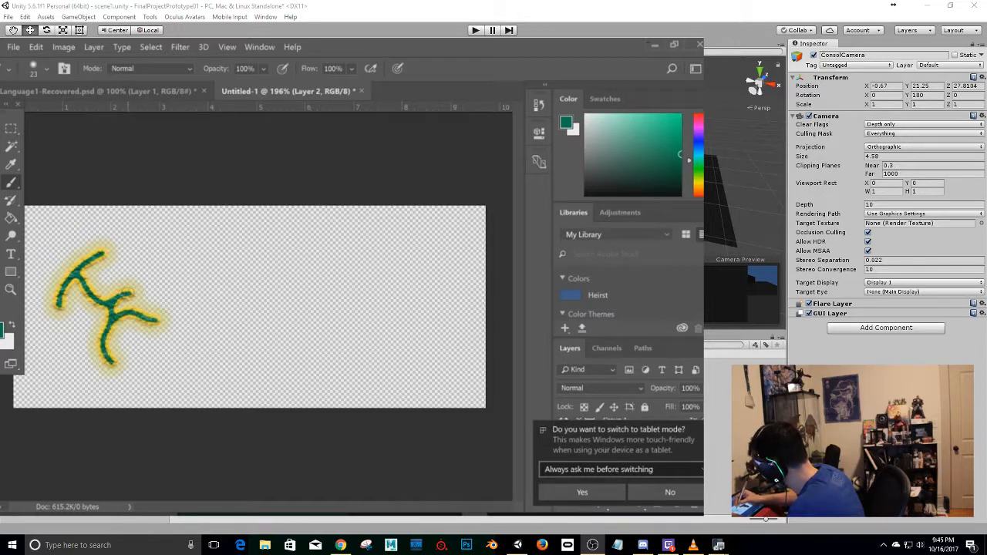
pyautogui.moveTo(128, 289)
pyautogui.mouseDown()
pyautogui.moveTo(123, 269)
pyautogui.moveTo(136, 289)
pyautogui.mouseUp()
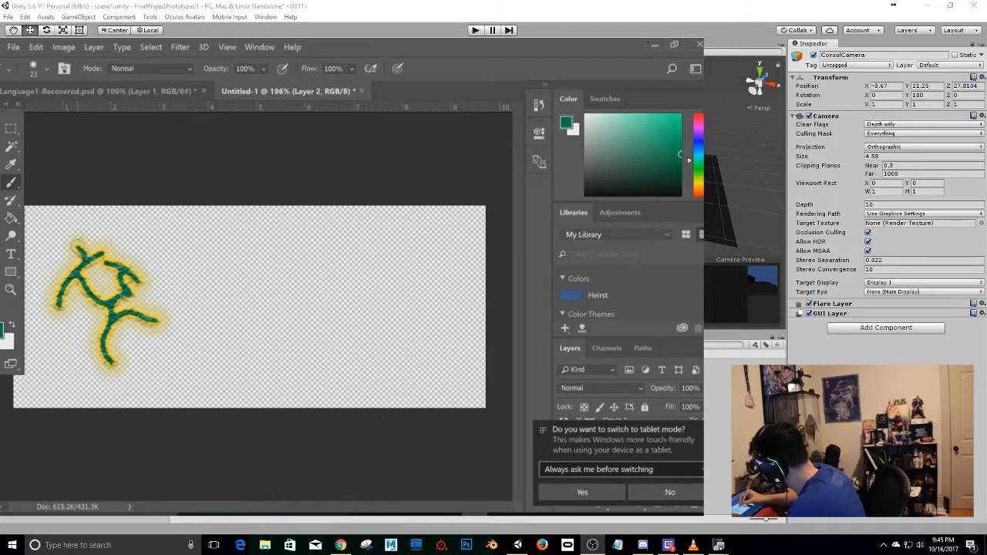
pyautogui.moveTo(68, 253)
pyautogui.mouseDown()
pyautogui.moveTo(71, 242)
pyautogui.moveTo(133, 227)
pyautogui.moveTo(182, 277)
pyautogui.moveTo(157, 341)
pyautogui.mouseUp()
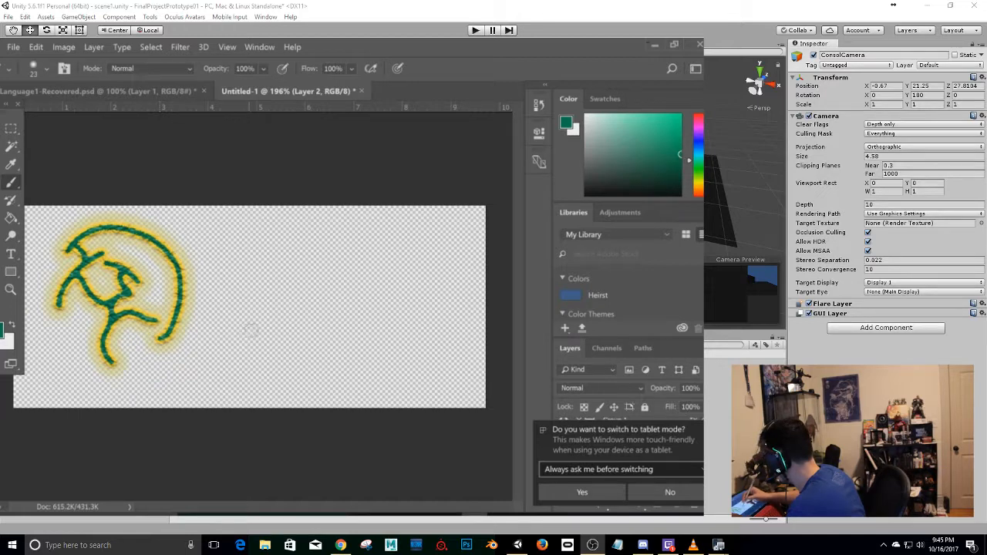
# Paint the second alien symbol mid-canvas, with a small loop, two stems, an arched top and a curled tail below.
pyautogui.moveTo(279, 291)
pyautogui.mouseDown()
pyautogui.moveTo(270, 322)
pyautogui.moveTo(279, 293)
pyautogui.moveTo(266, 257)
pyautogui.mouseUp()
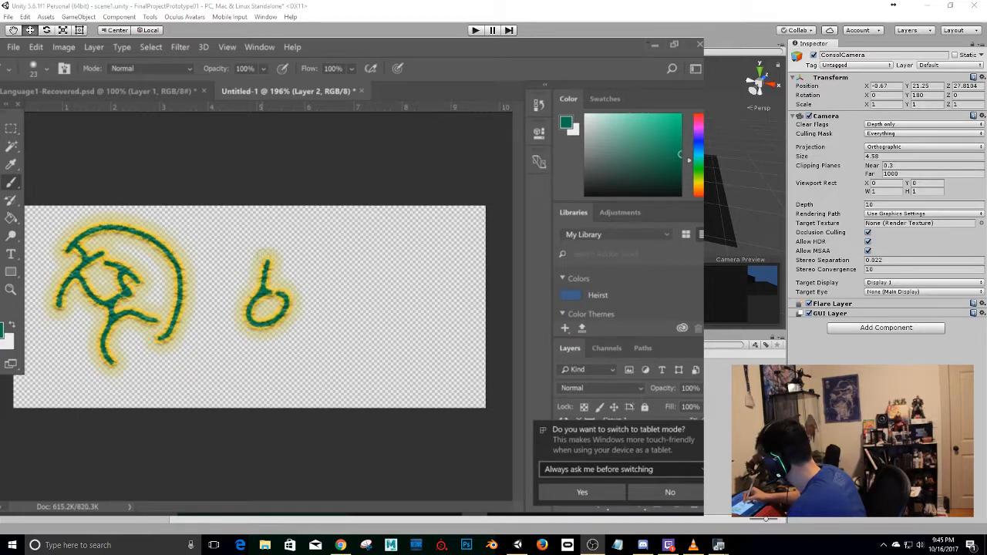
pyautogui.moveTo(282, 294); pyautogui.dragTo(308, 258)
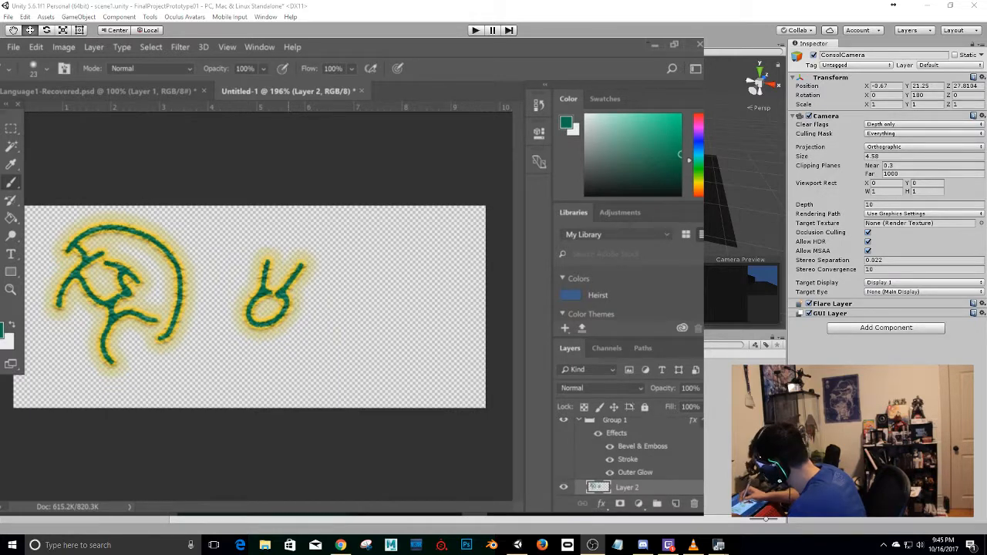
pyautogui.moveTo(285, 301); pyautogui.dragTo(317, 312)
pyautogui.moveTo(235, 260)
pyautogui.mouseDown()
pyautogui.moveTo(308, 262)
pyautogui.moveTo(315, 333)
pyautogui.moveTo(303, 339)
pyautogui.moveTo(333, 351)
pyautogui.mouseUp()
pyautogui.moveTo(312, 319)
pyautogui.mouseDown()
pyautogui.moveTo(330, 341)
pyautogui.moveTo(356, 347)
pyautogui.moveTo(290, 368)
pyautogui.moveTo(270, 340)
pyautogui.moveTo(259, 379)
pyautogui.mouseUp()
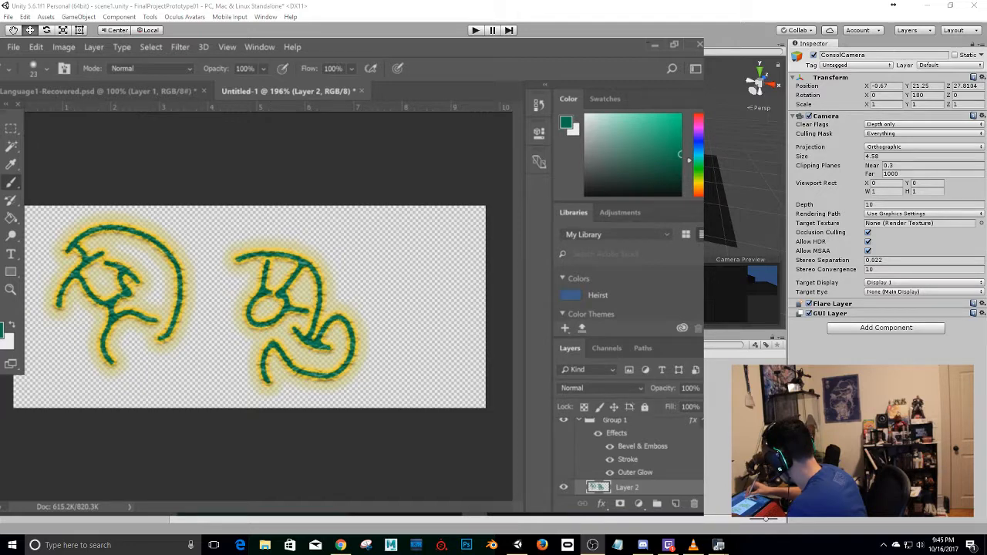
# Paint the third alien symbol at the right of the canvas, with crossing slanted strokes, a lower hook and a curl on top.
pyautogui.moveTo(422, 233); pyautogui.dragTo(390, 280)
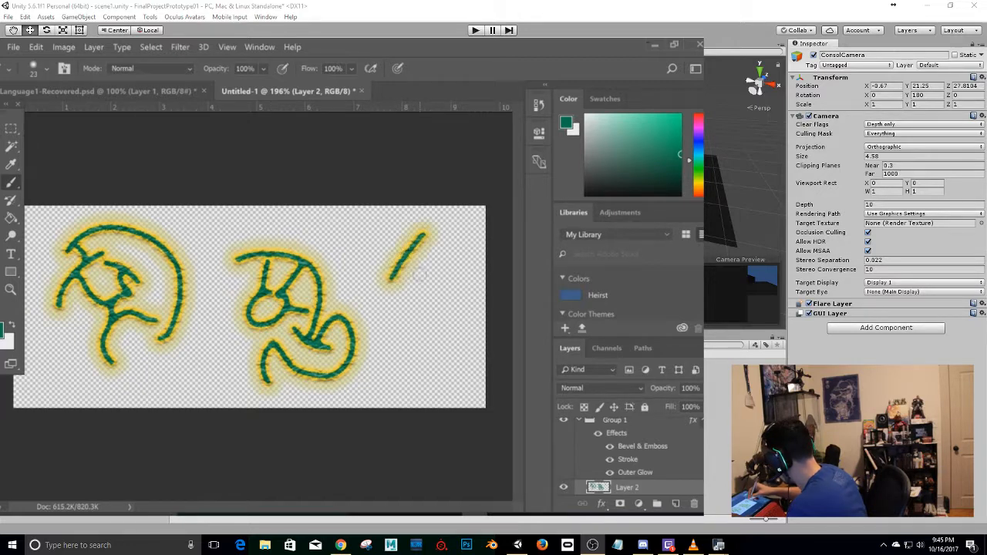
pyautogui.moveTo(446, 244)
pyautogui.mouseDown()
pyautogui.moveTo(416, 293)
pyautogui.moveTo(424, 253)
pyautogui.moveTo(455, 312)
pyautogui.moveTo(408, 343)
pyautogui.mouseUp()
pyautogui.moveTo(436, 307)
pyautogui.mouseDown()
pyautogui.moveTo(385, 354)
pyautogui.moveTo(451, 337)
pyautogui.mouseUp()
pyautogui.moveTo(444, 300)
pyautogui.mouseDown()
pyautogui.moveTo(472, 290)
pyautogui.moveTo(462, 325)
pyautogui.mouseUp()
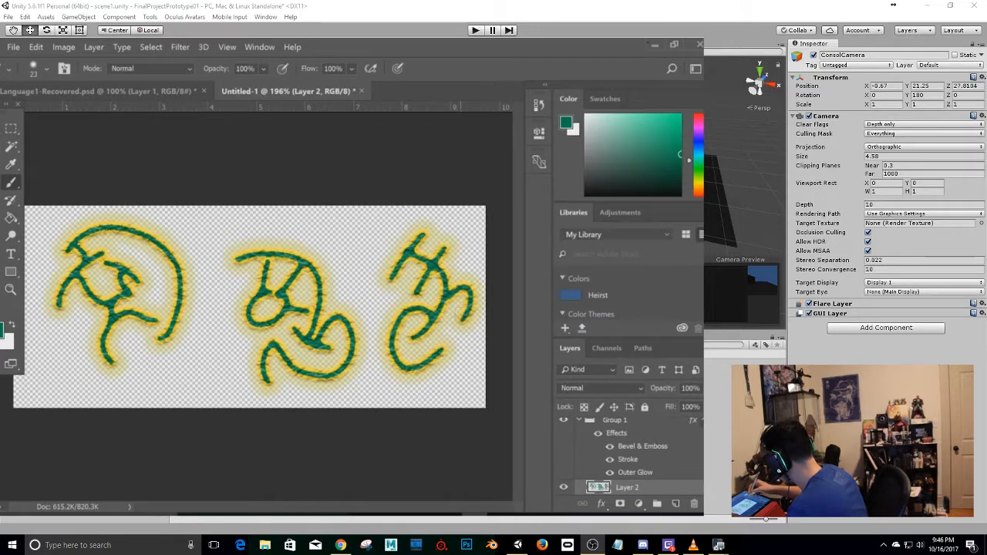
pyautogui.moveTo(437, 245)
pyautogui.mouseDown()
pyautogui.moveTo(469, 285)
pyautogui.moveTo(464, 256)
pyautogui.moveTo(478, 235)
pyautogui.moveTo(459, 216)
pyautogui.moveTo(441, 220)
pyautogui.moveTo(438, 232)
pyautogui.mouseUp()
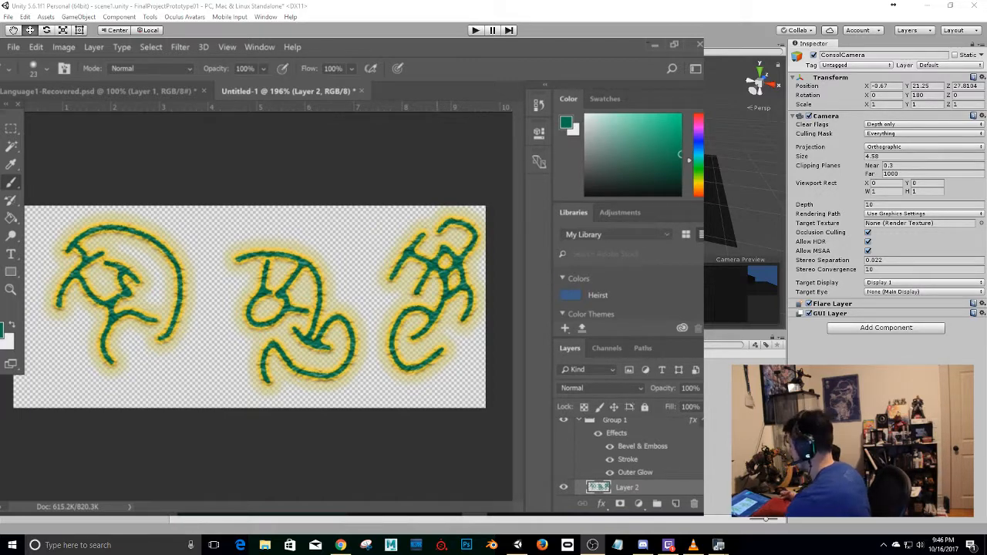
# Add another empty layer to the group above the symbols and hide Layer 2.
pyautogui.click(675, 504)
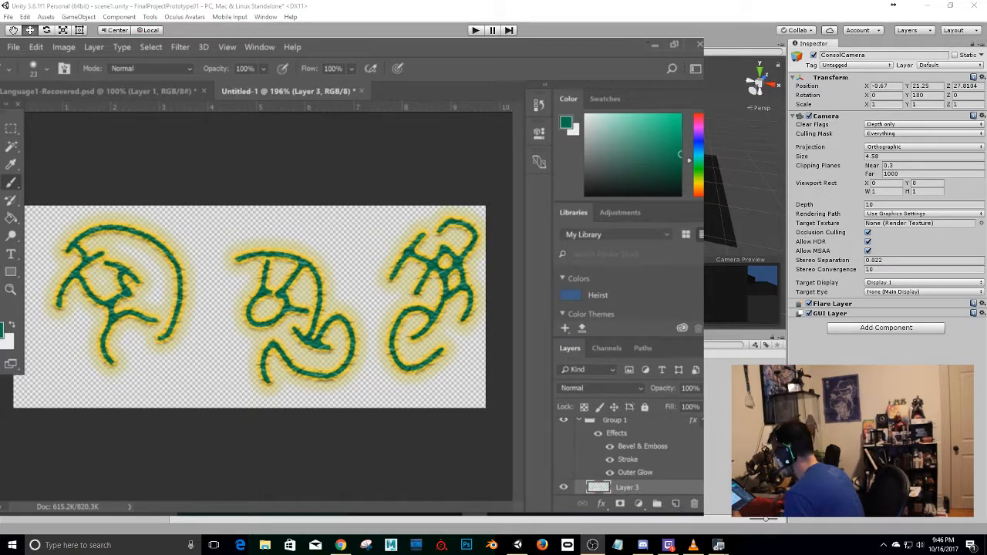
pyautogui.scroll(-1, 624, 462)
pyautogui.click(563, 488)
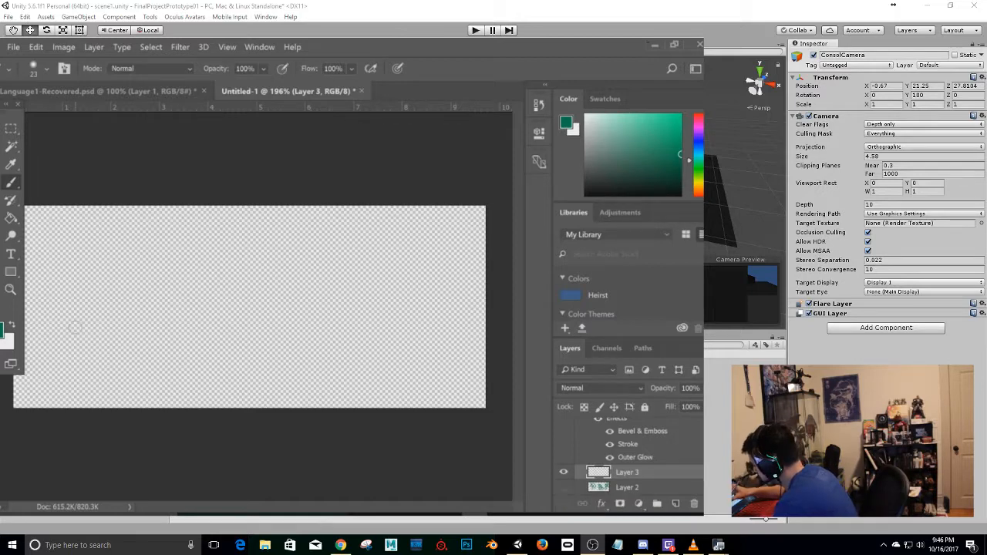
# Handwrite the words Red, Blue and Green from left to right on the new layer, each slanting upward.
pyautogui.moveTo(64, 332)
pyautogui.mouseDown()
pyautogui.moveTo(58, 347)
pyautogui.moveTo(58, 297)
pyautogui.moveTo(85, 324)
pyautogui.moveTo(99, 308)
pyautogui.moveTo(127, 328)
pyautogui.mouseUp()
pyautogui.moveTo(135, 270)
pyautogui.mouseDown()
pyautogui.moveTo(112, 285)
pyautogui.moveTo(145, 297)
pyautogui.mouseUp()
pyautogui.moveTo(101, 227); pyautogui.dragTo(145, 302)
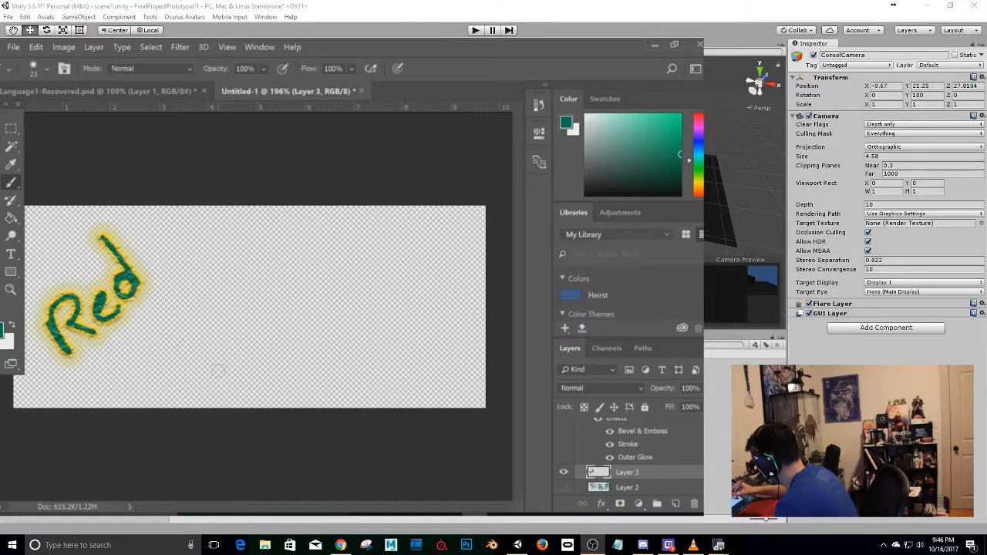
pyautogui.moveTo(199, 336)
pyautogui.mouseDown()
pyautogui.moveTo(228, 372)
pyautogui.moveTo(219, 339)
pyautogui.moveTo(231, 375)
pyautogui.mouseUp()
pyautogui.moveTo(232, 276); pyautogui.dragTo(260, 339)
pyautogui.moveTo(256, 299); pyautogui.dragTo(316, 282)
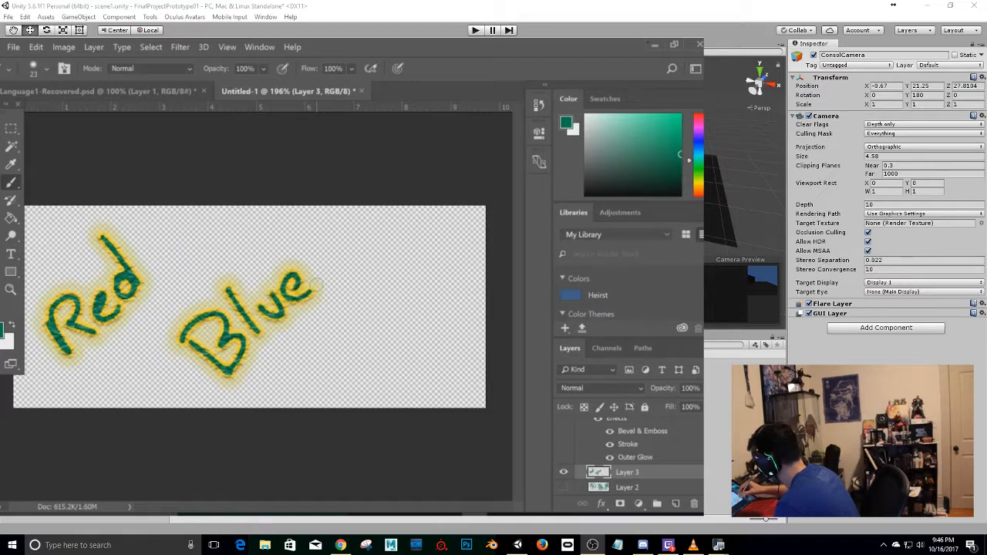
pyautogui.moveTo(369, 327)
pyautogui.mouseDown()
pyautogui.moveTo(408, 385)
pyautogui.moveTo(398, 356)
pyautogui.moveTo(420, 307)
pyautogui.moveTo(437, 312)
pyautogui.moveTo(455, 287)
pyautogui.moveTo(456, 257)
pyautogui.moveTo(482, 265)
pyautogui.mouseUp()
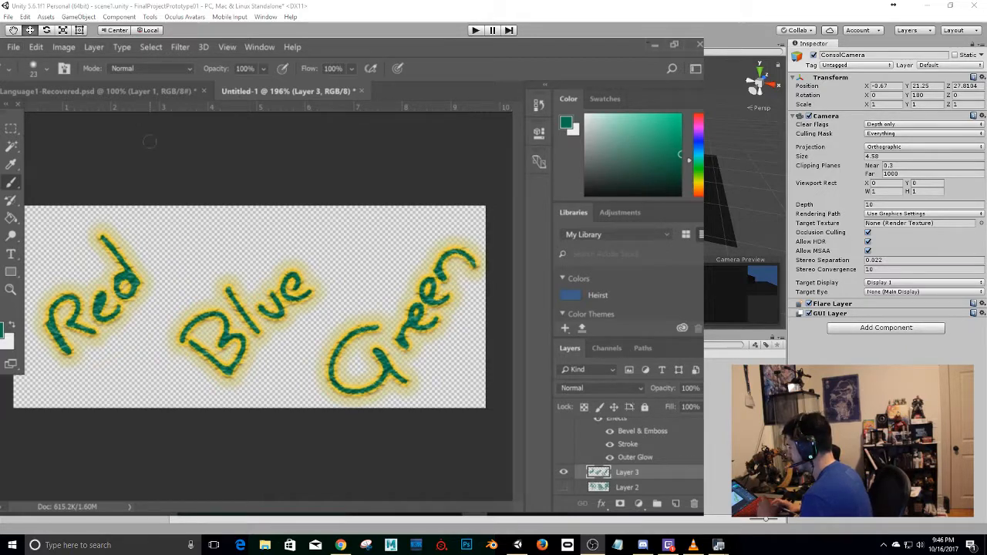
# Export the handwritten words as a PNG named translation in the OneDrive Maya folder.
pyautogui.click(15, 48)
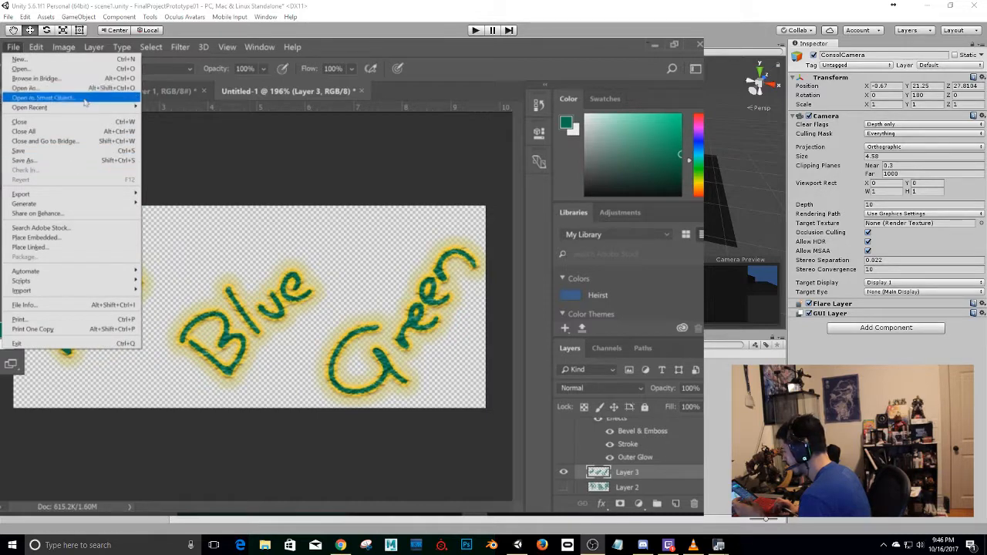
pyautogui.moveTo(73, 197)
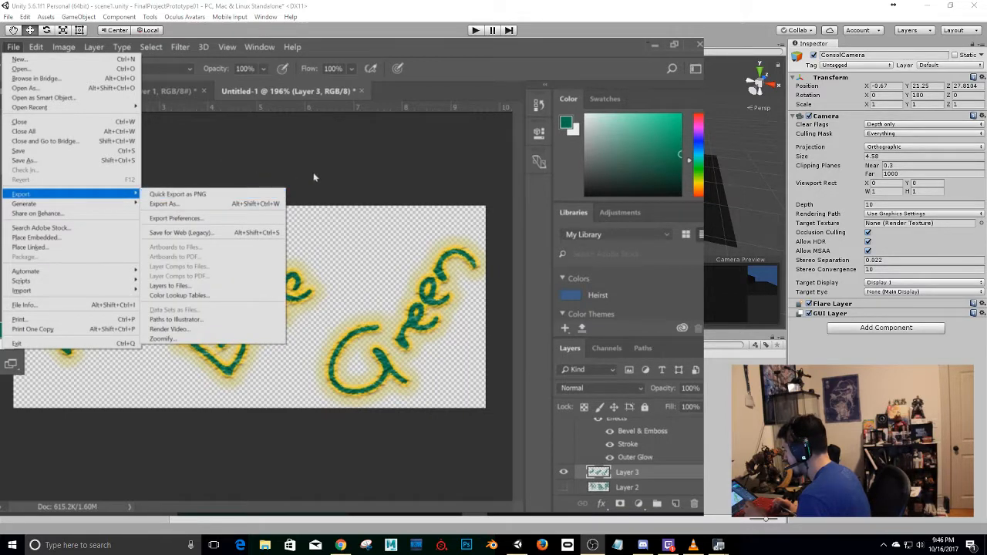
pyautogui.click(260, 195)
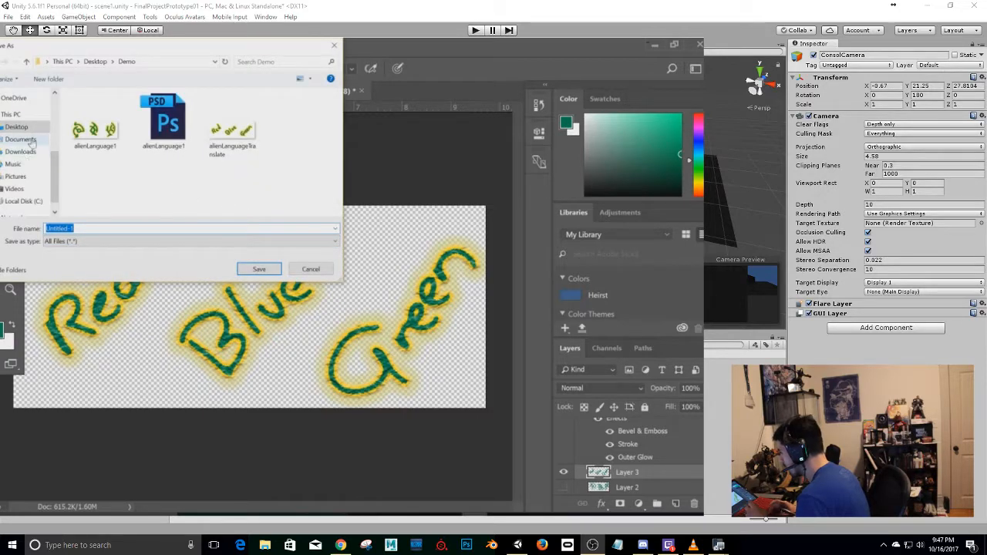
pyautogui.click(12, 98)
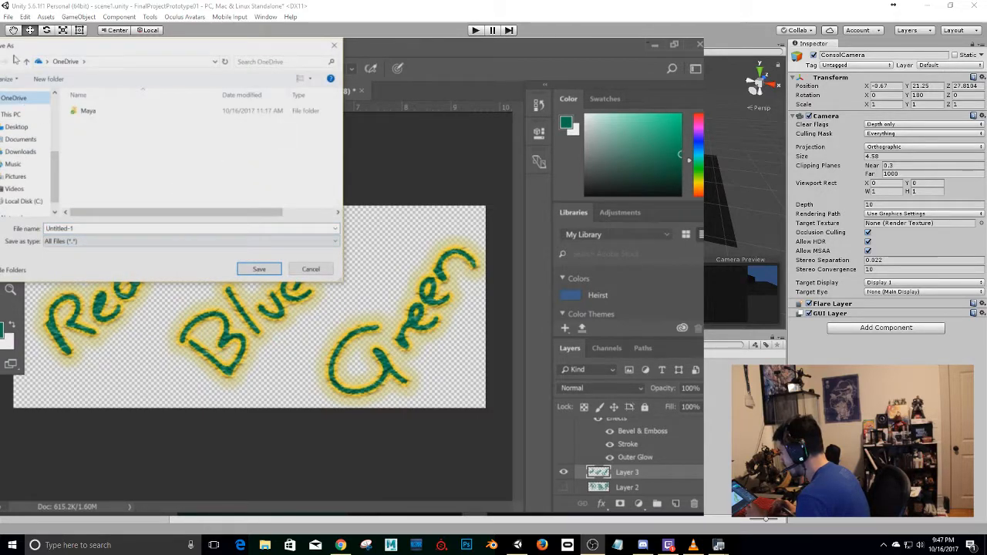
pyautogui.click(91, 112)
pyautogui.doubleClick(91, 112)
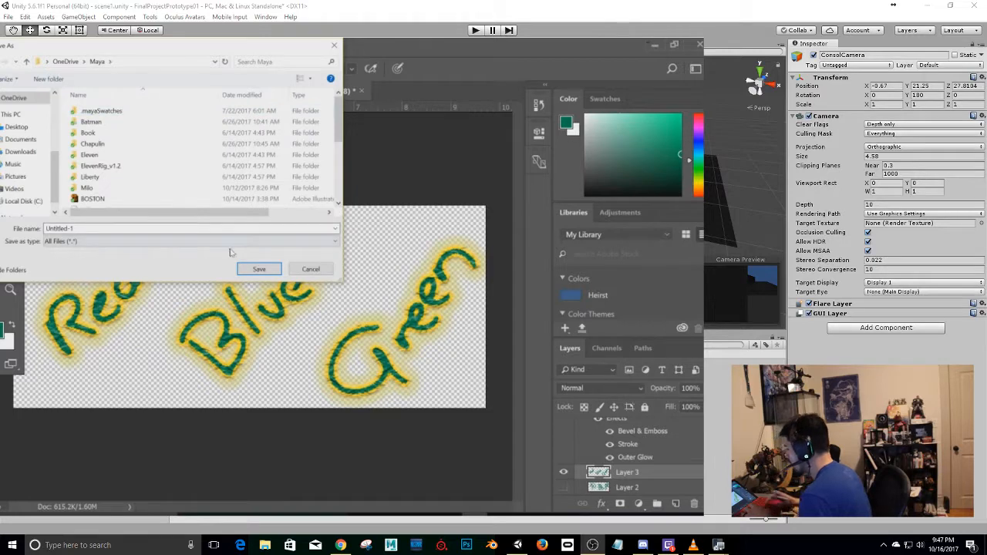
pyautogui.click(100, 229)
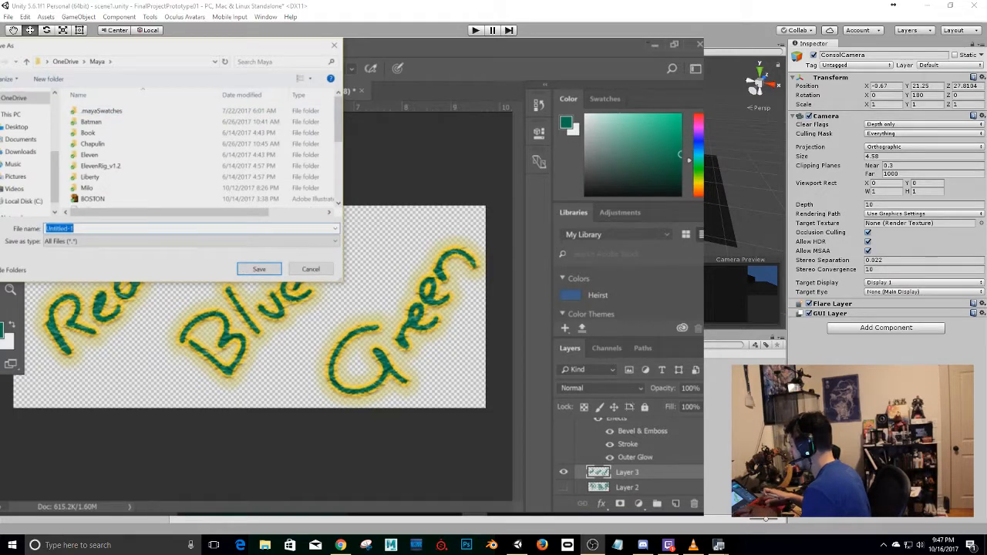
pyautogui.write('translation')
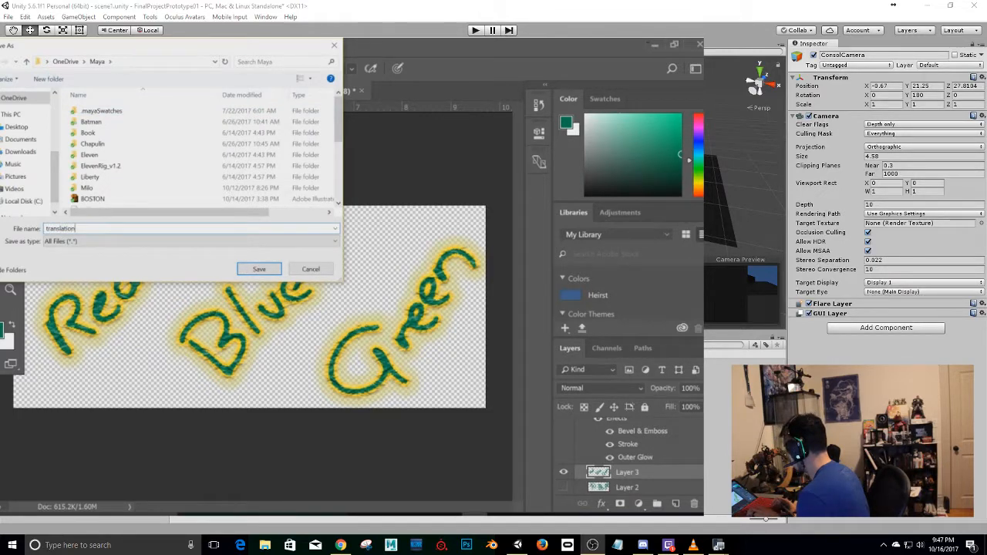
pyautogui.press('Return')
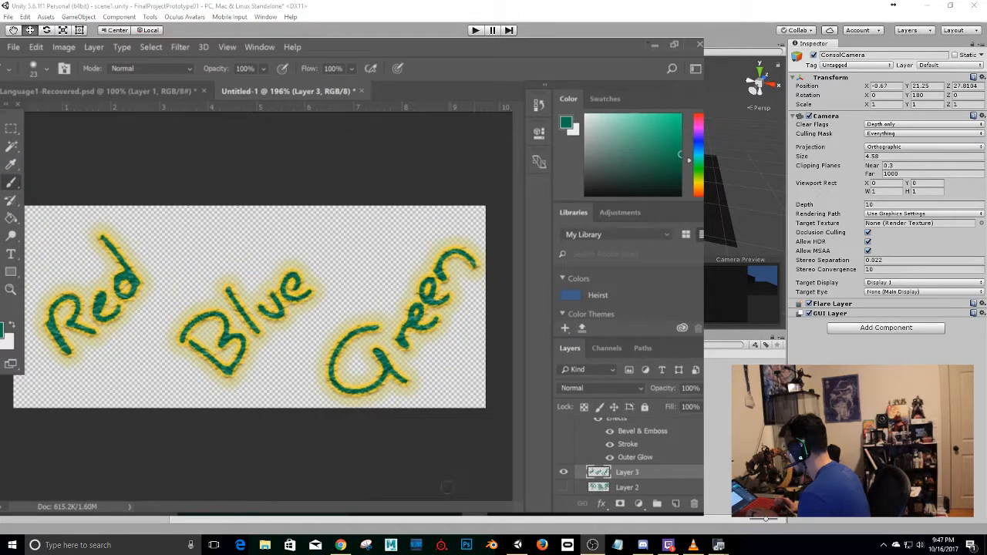
# Hide Layer 3, show Layer 2, and export the alien symbols as a PNG named alien writing in the Maya folder.
pyautogui.click(563, 471)
pyautogui.click(562, 488)
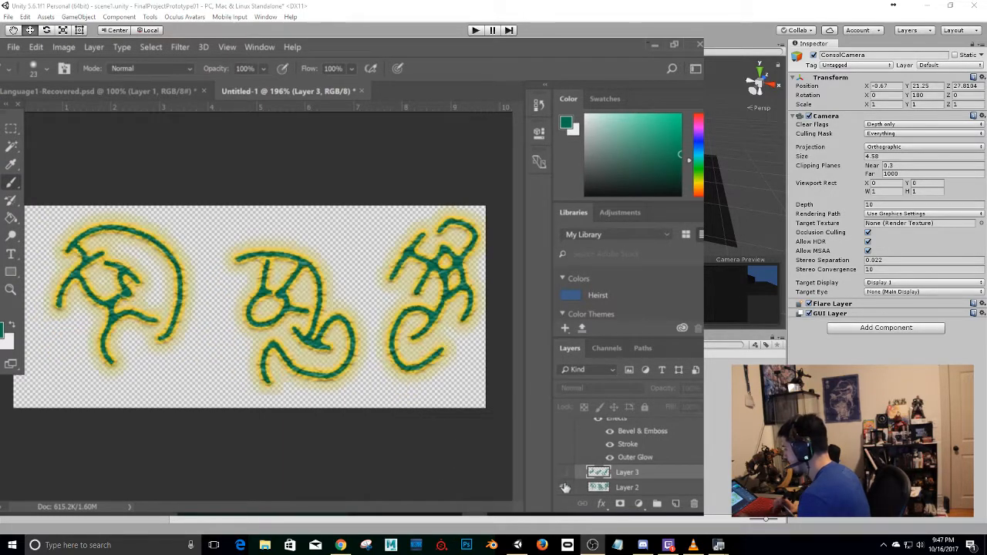
pyautogui.click(13, 46)
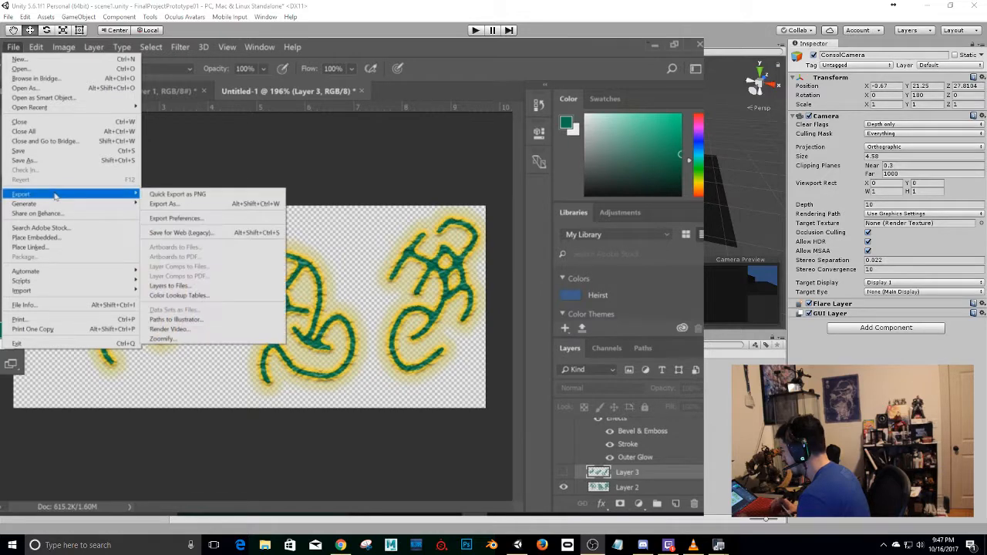
pyautogui.click(231, 202)
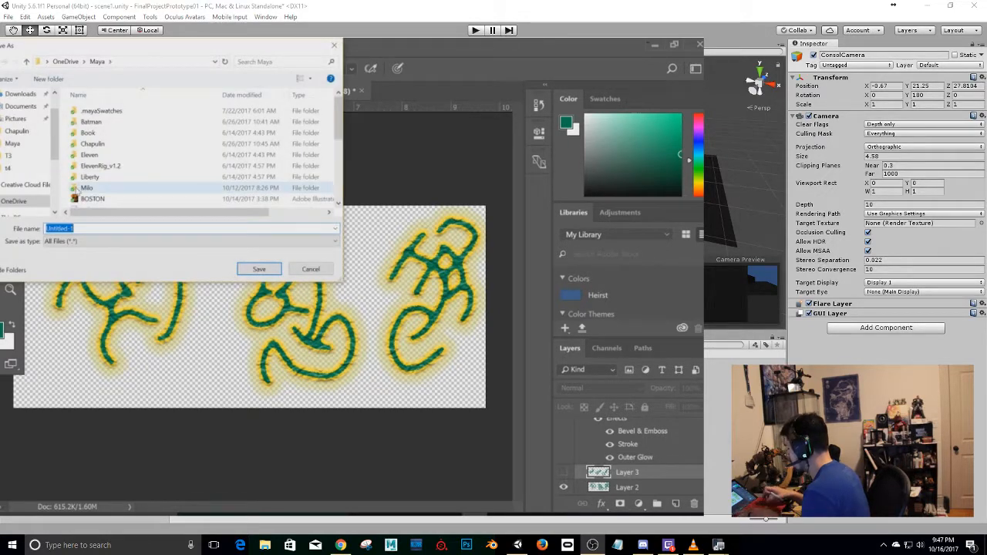
pyautogui.write('a')
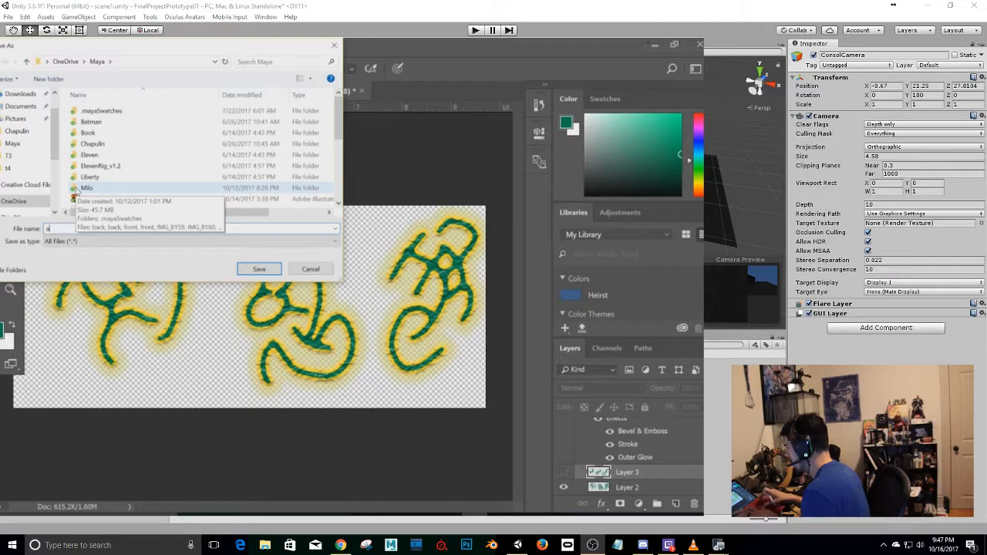
pyautogui.write('lln w')
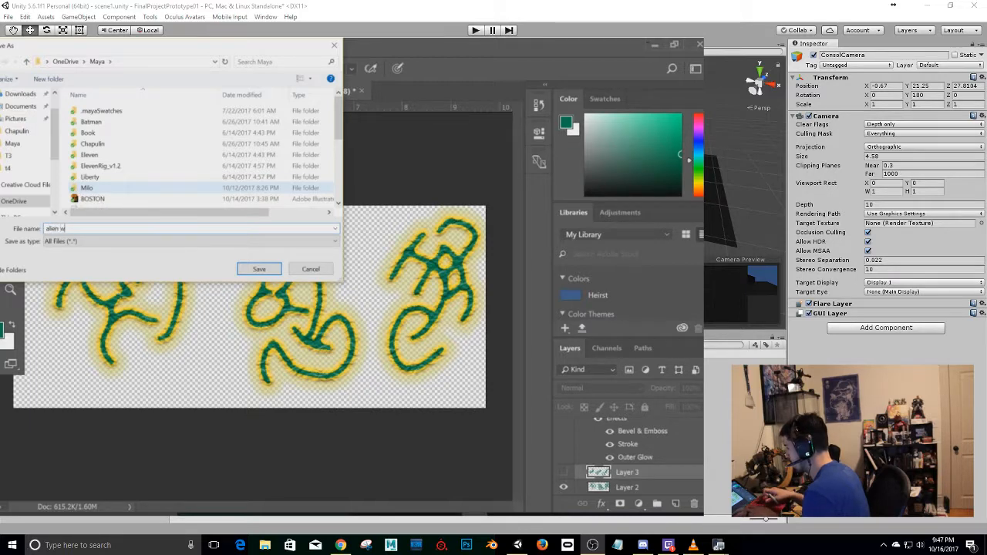
pyautogui.write('riting')
pyautogui.press('Return')
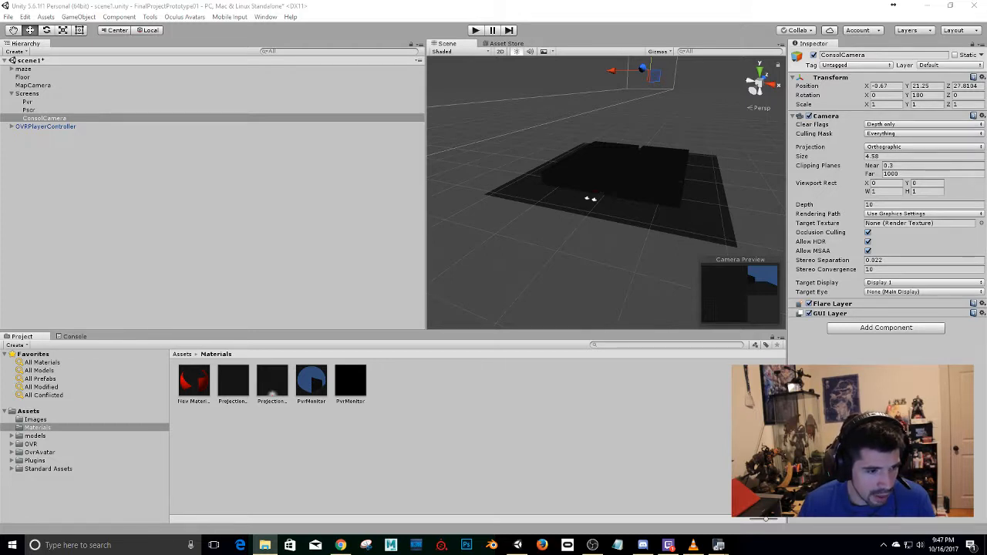
# Switch to Unity and import the alien writing and translation PNGs into the project's Images folder.
pyautogui.click(43, 418)
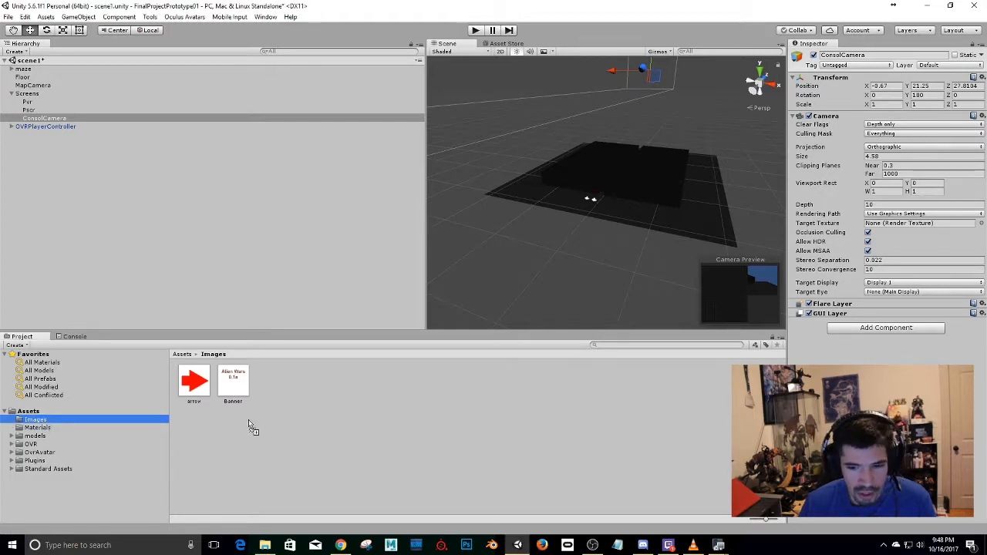
pyautogui.click(25, 271)
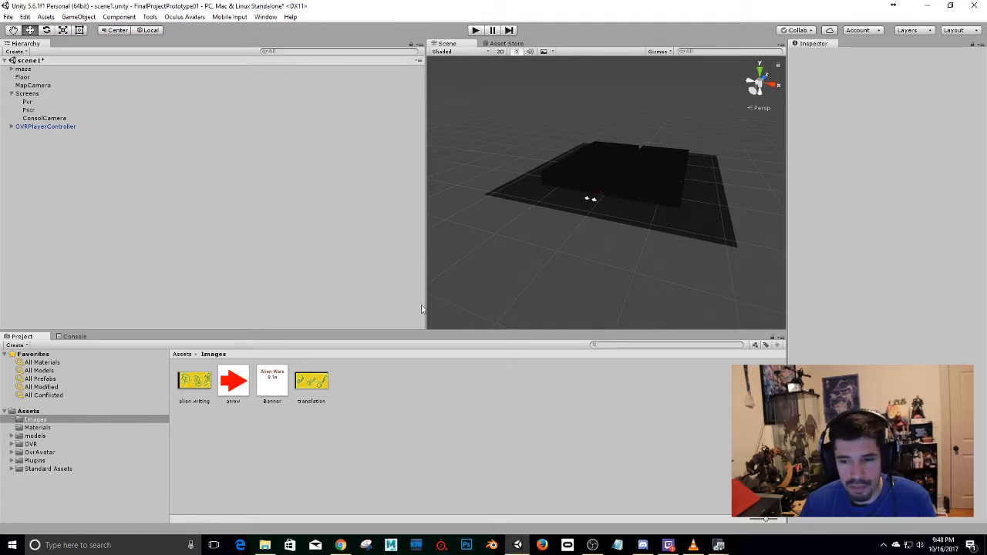
# Open the Game view as a floating window and move it clear of the editor.
pyautogui.scroll(8, 614, 206)
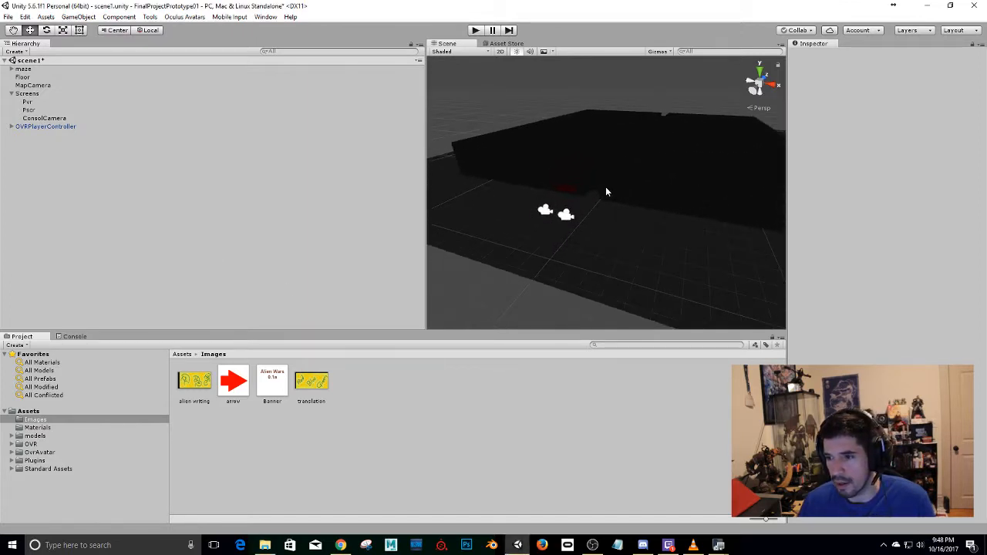
pyautogui.keyDown('alt'); pyautogui.moveTo(555, 182); pyautogui.dragTo(712, 223); pyautogui.keyUp('alt')
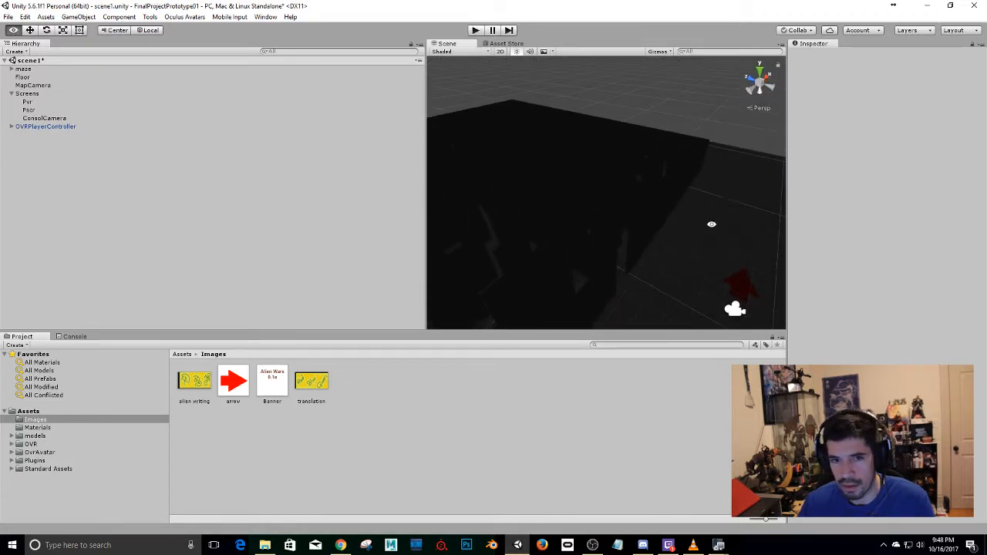
pyautogui.moveTo(712, 223); pyautogui.dragTo(581, 132, button='middle')
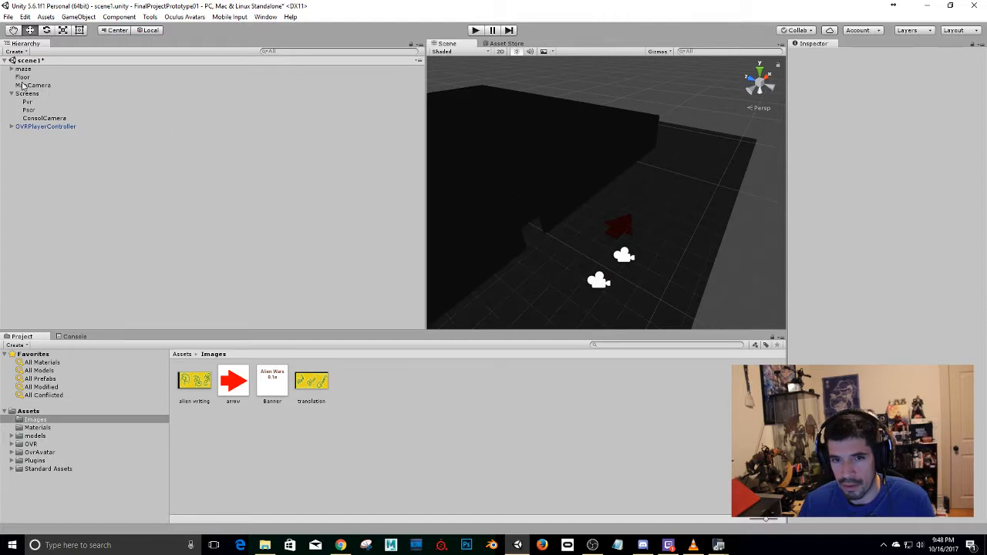
pyautogui.moveTo(558, 219)
pyautogui.keyDown('alt'); pyautogui.mouseDown()
pyautogui.moveTo(650, 169)
pyautogui.moveTo(614, 129)
pyautogui.moveTo(606, 198)
pyautogui.moveTo(586, 231)
pyautogui.moveTo(556, 220)
pyautogui.mouseUp(); pyautogui.keyUp('alt')
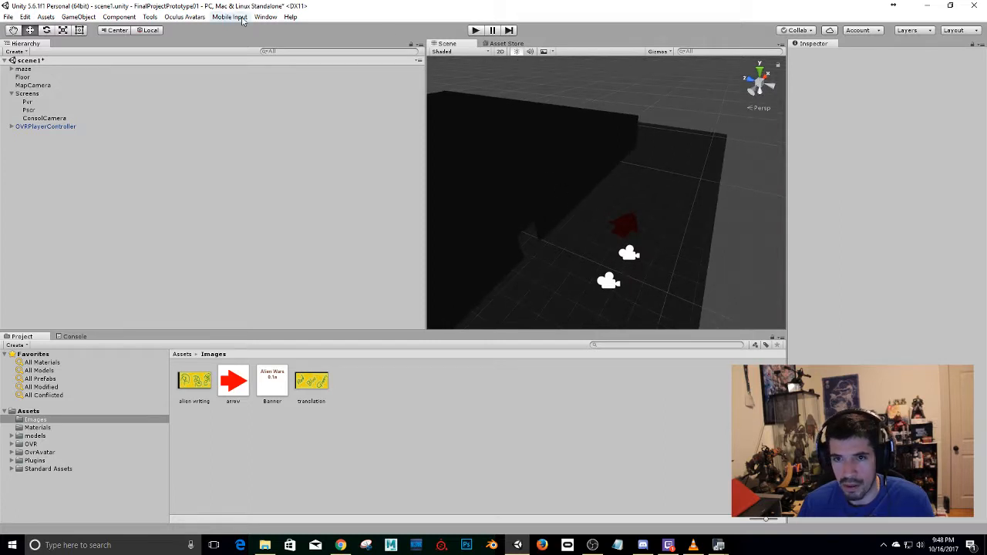
pyautogui.click(260, 17)
pyautogui.click(323, 92)
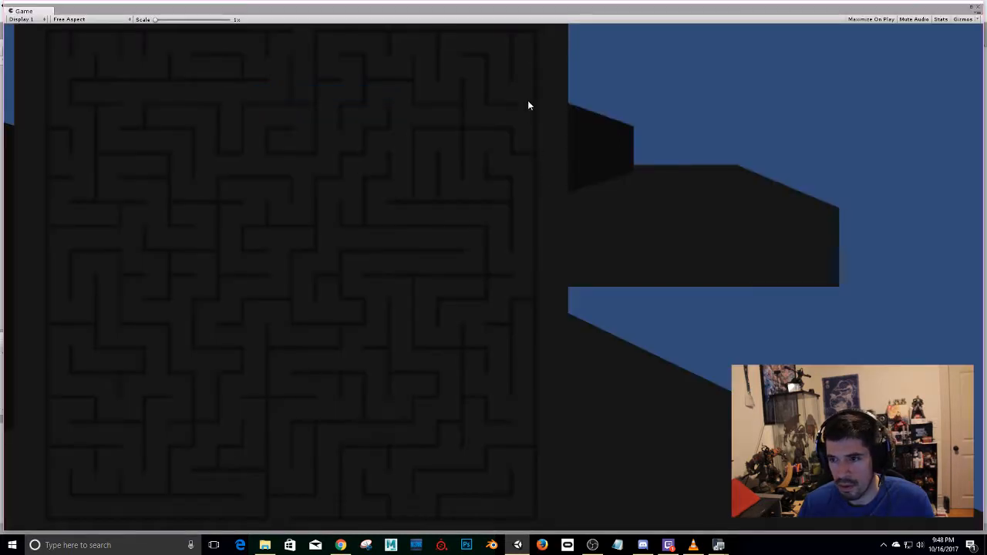
pyautogui.moveTo(560, 94); pyautogui.dragTo(986, 77)
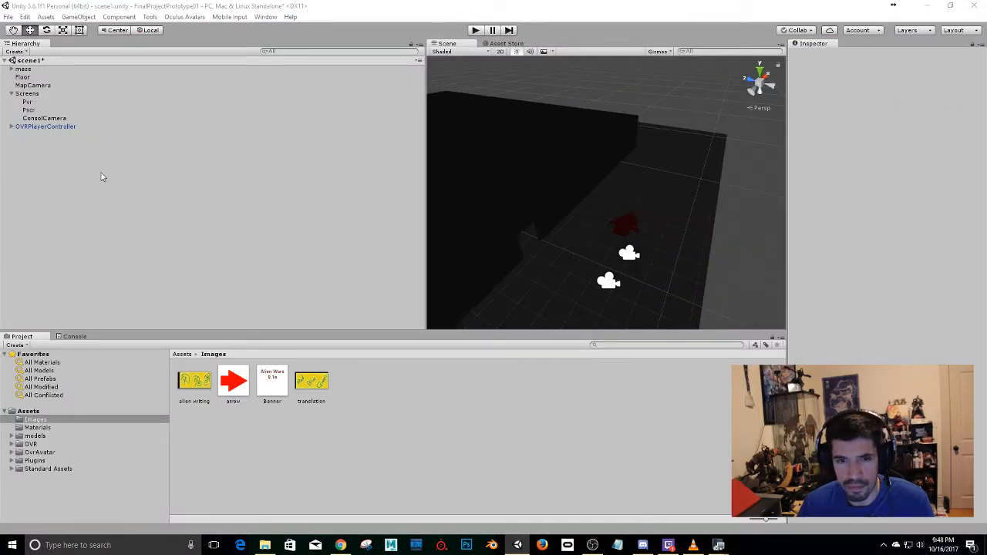
# Collapse the Screens group, create an empty object at the scene's root level, and name it Writng.
pyautogui.rightClick(58, 168)
pyautogui.click(11, 93)
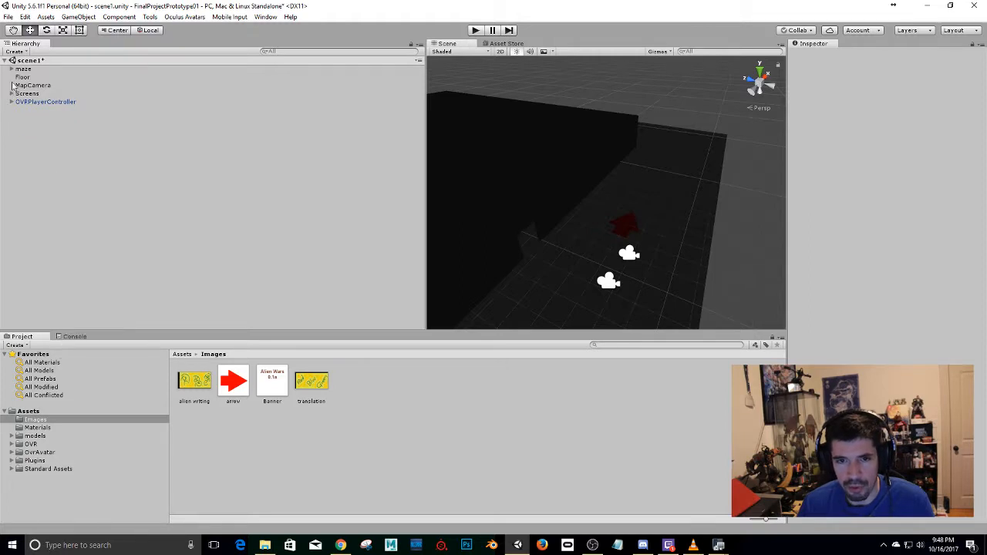
pyautogui.click(11, 69)
pyautogui.click(12, 70)
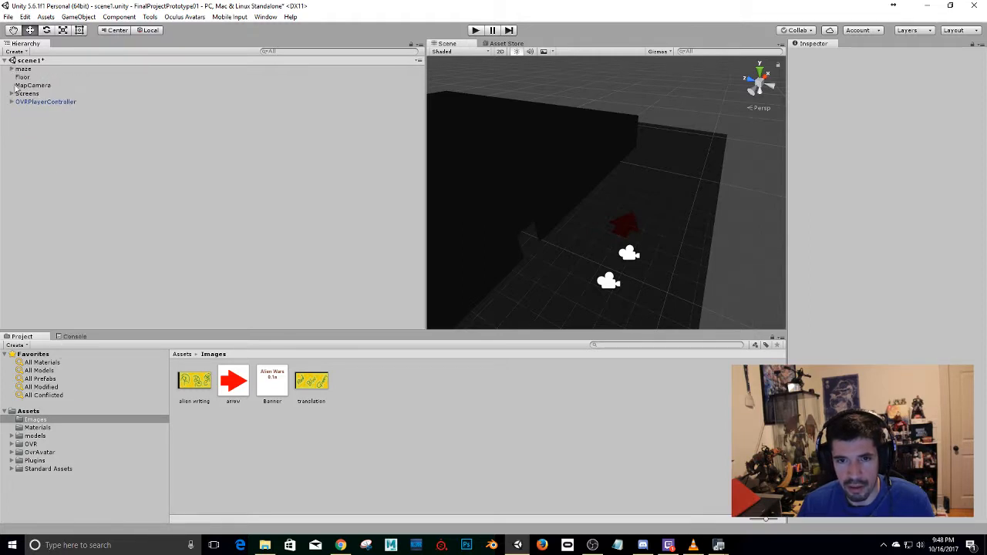
pyautogui.rightClick(30, 141)
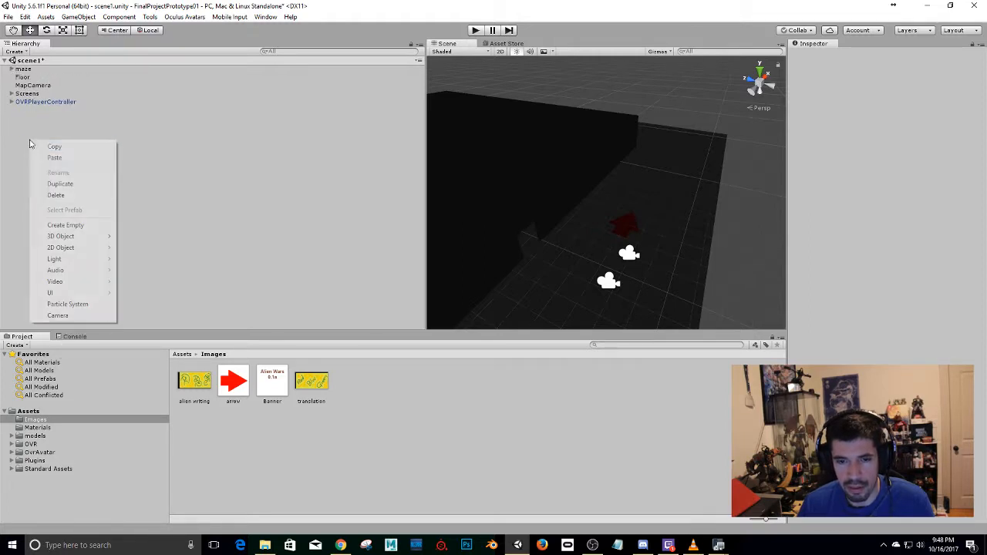
pyautogui.click(85, 226)
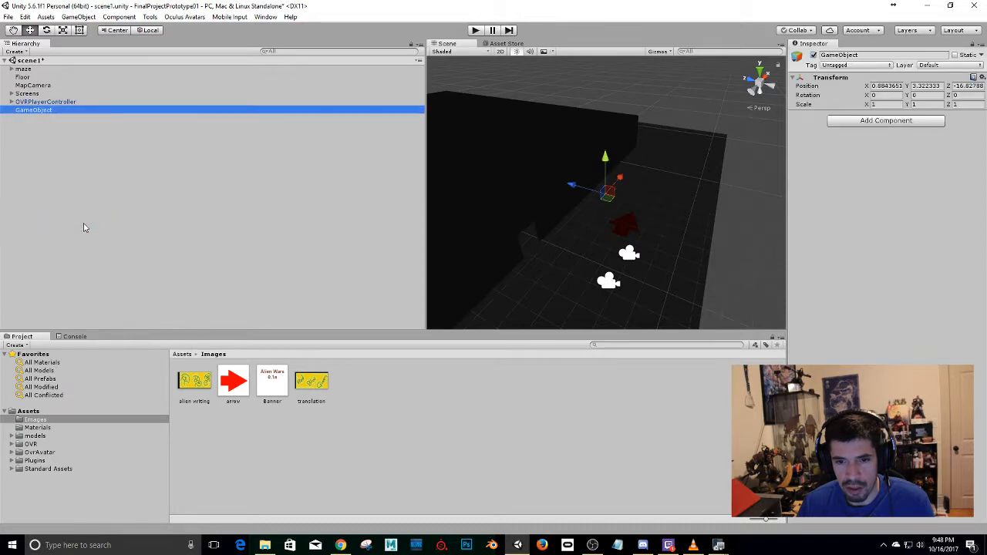
pyautogui.click(865, 56)
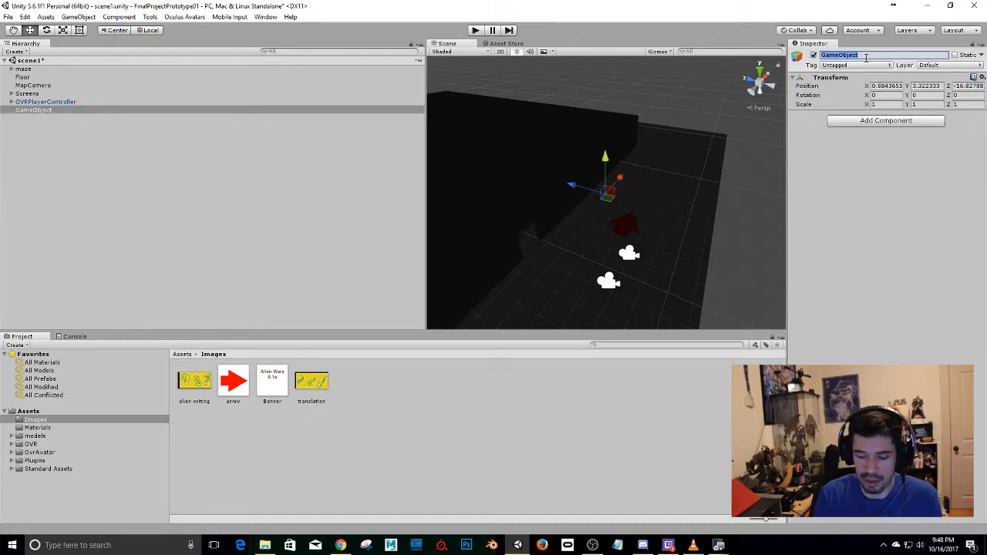
pyautogui.write('P')
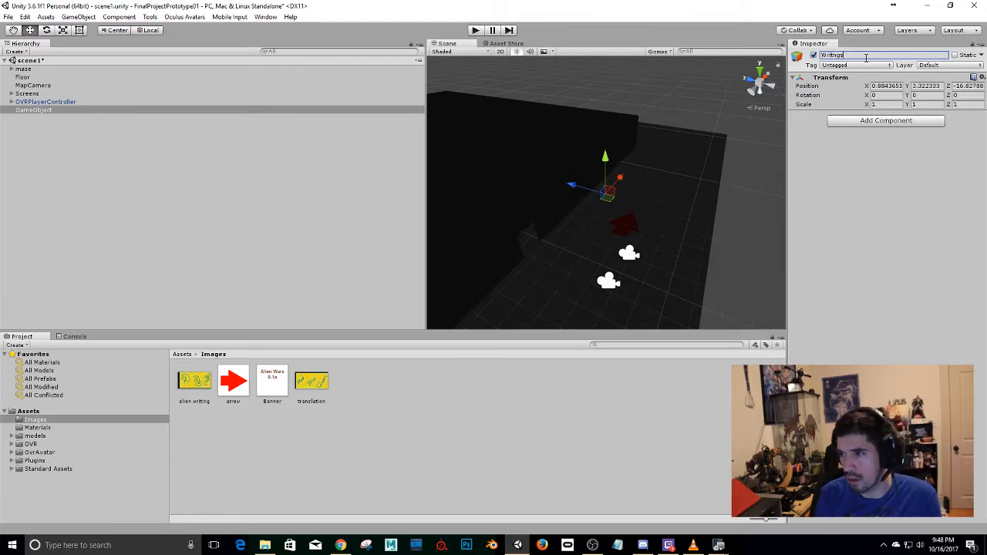
pyautogui.press('Return')
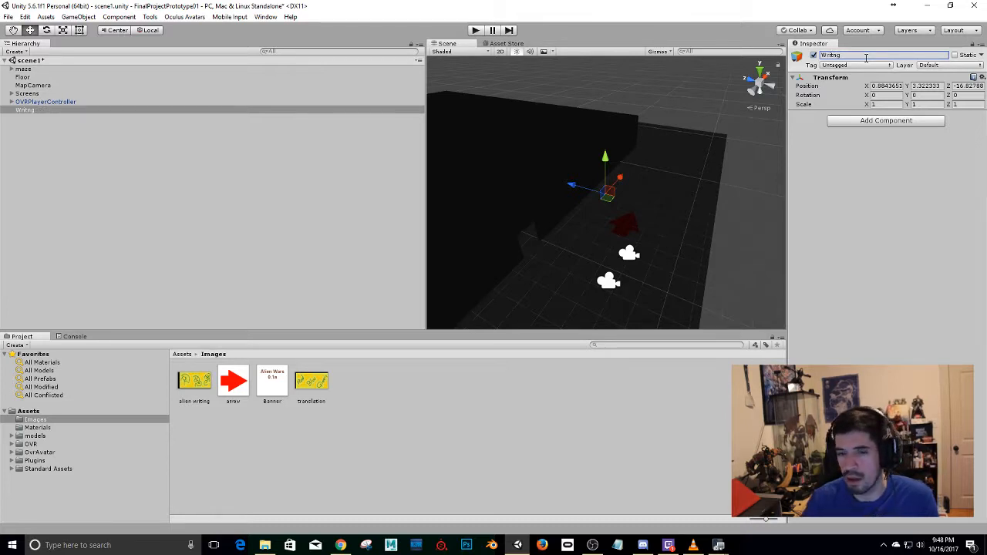
# Add a plane as a child of Writng and scale it to about 0.52 along X and 0.25 along Y and Z.
pyautogui.rightClick(39, 110)
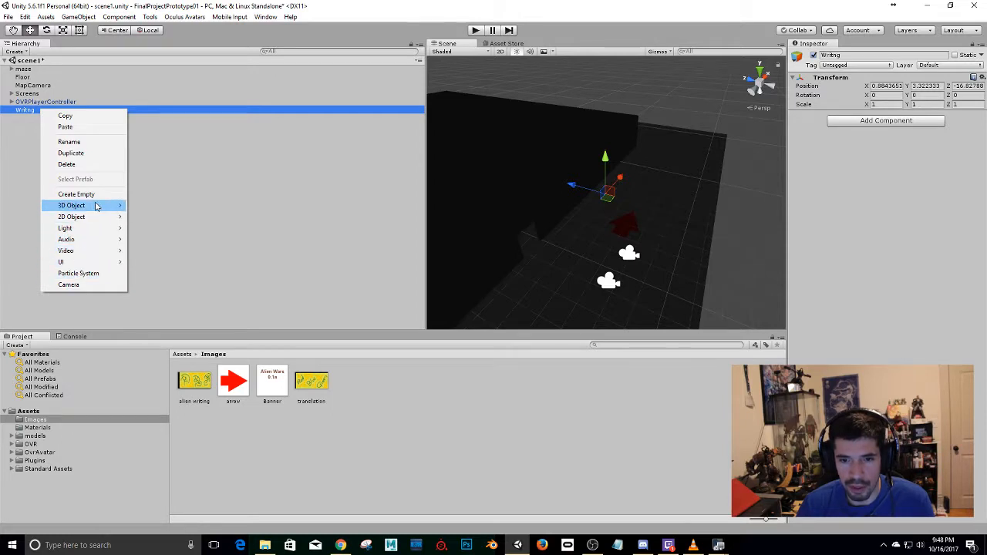
pyautogui.moveTo(96, 207)
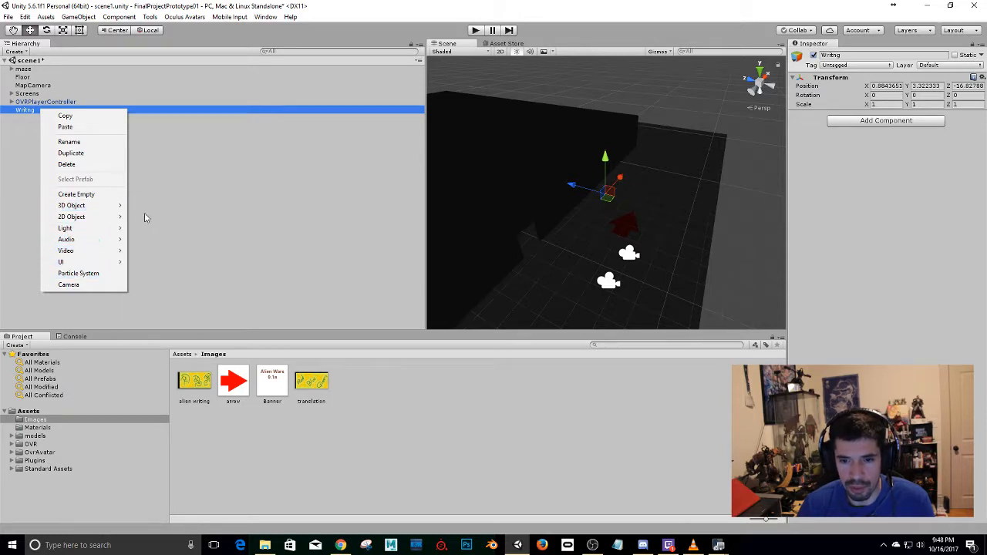
pyautogui.click(159, 251)
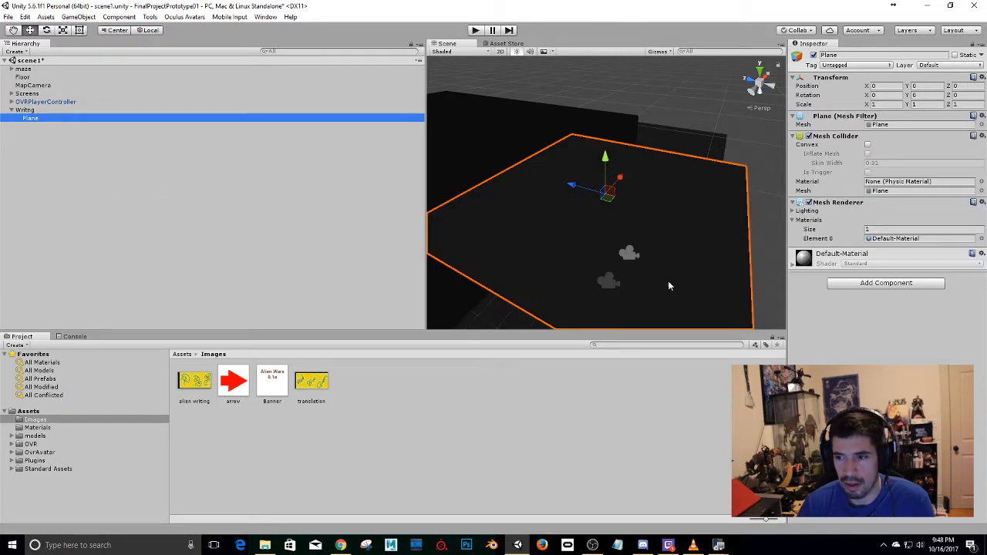
pyautogui.press('r')
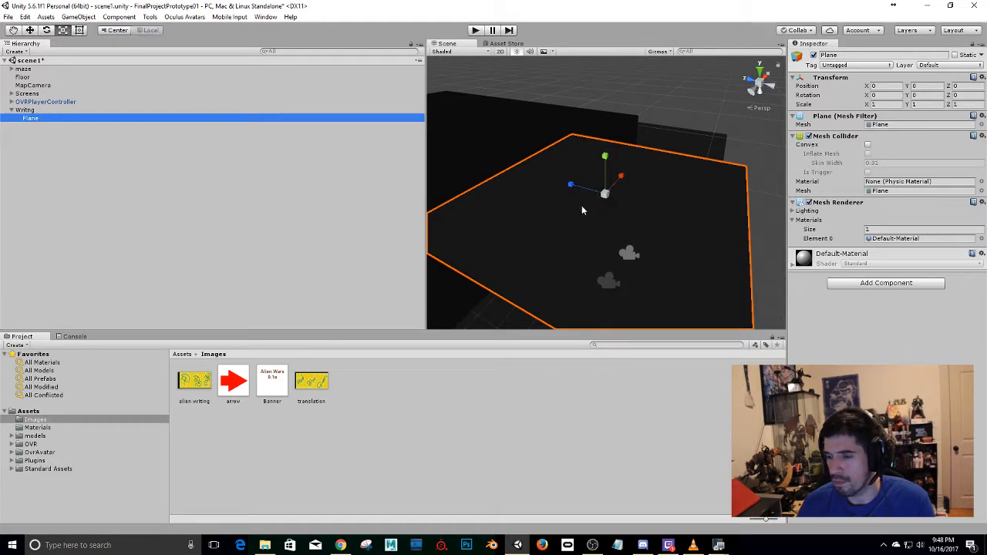
pyautogui.moveTo(604, 196); pyautogui.dragTo(623, 178)
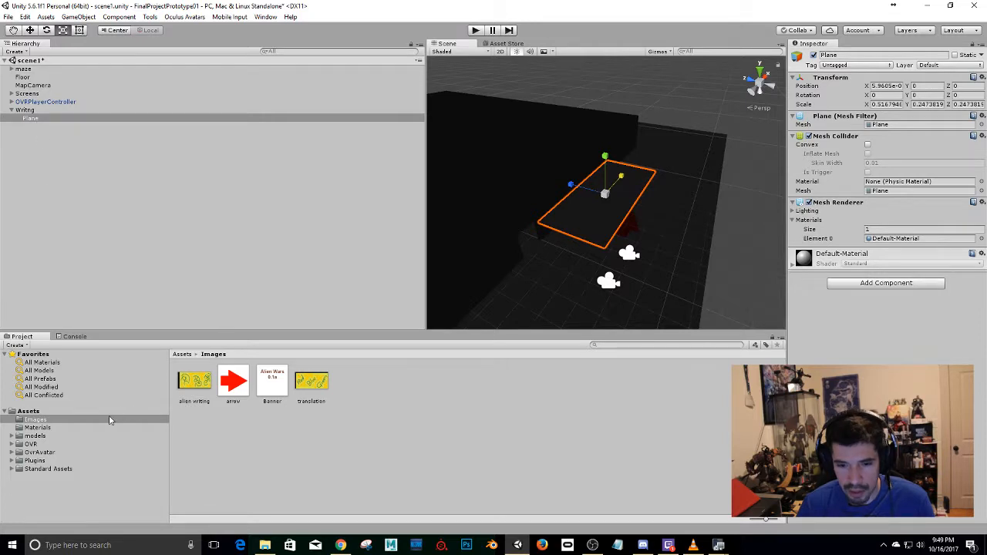
# Create a new material in the project's Materials folder and set its shader to Unlit/Transparent.
pyautogui.click(38, 427)
pyautogui.rightClick(267, 457)
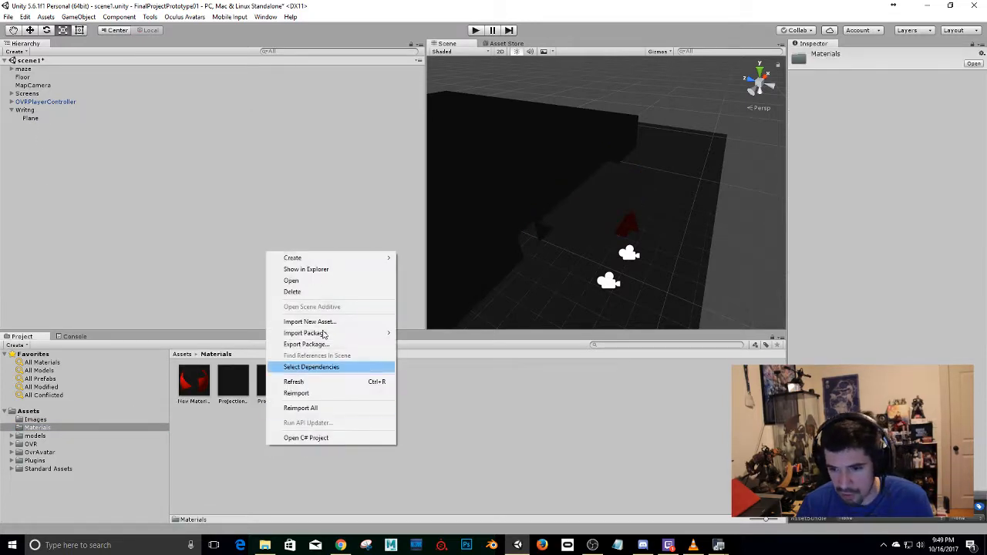
pyautogui.moveTo(314, 259)
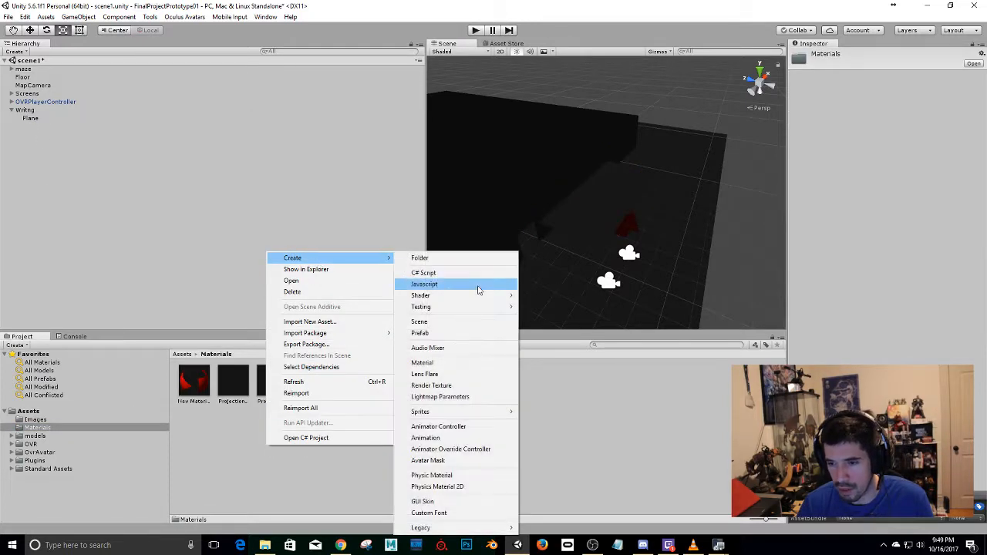
pyautogui.click(455, 368)
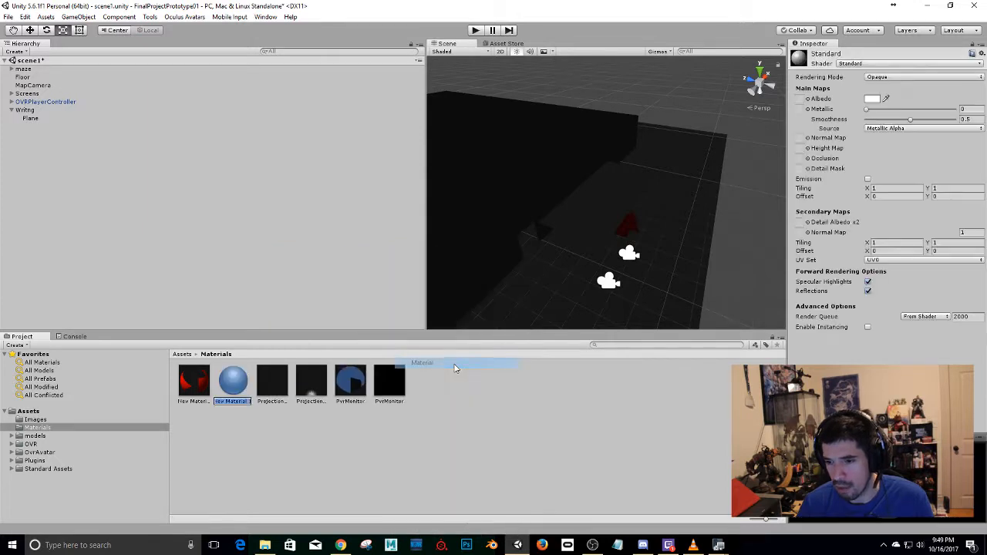
pyautogui.click(846, 65)
pyautogui.moveTo(871, 225)
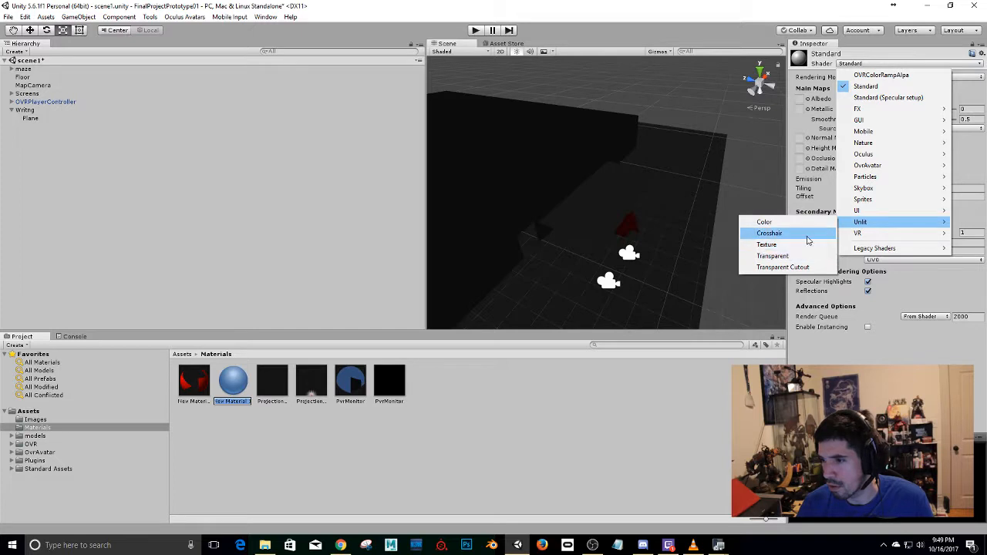
pyautogui.click(804, 256)
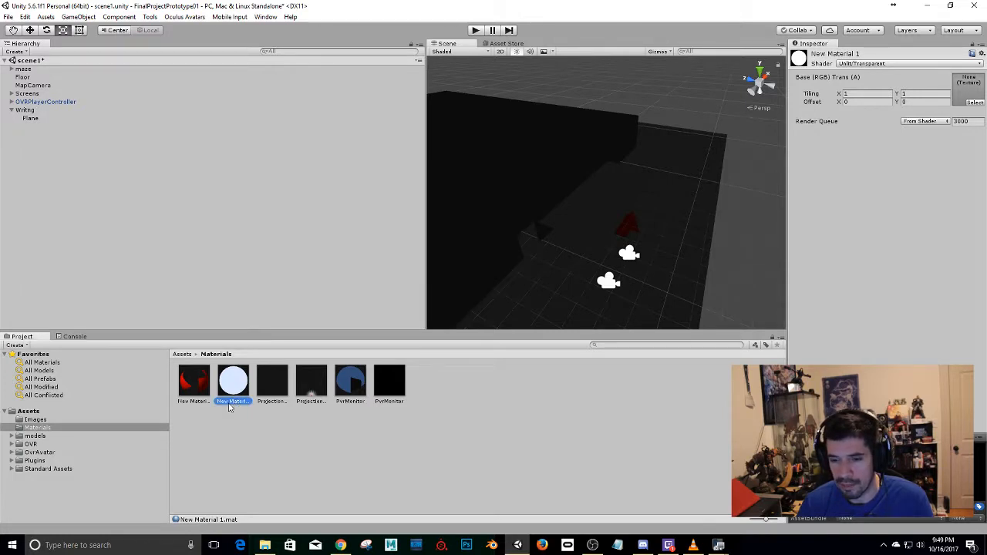
# Rename the new material as AlienWritingMaterial.
pyautogui.click(231, 402)
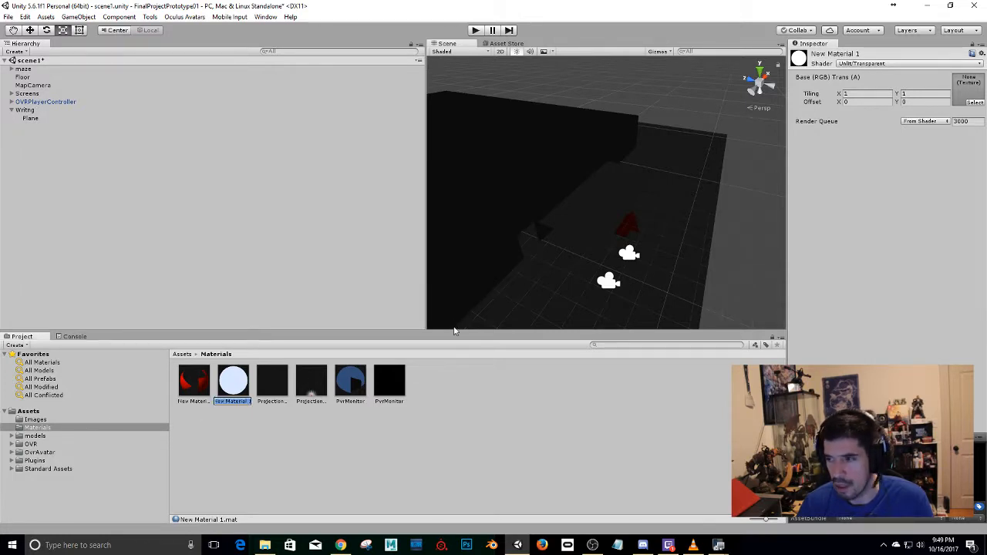
pyautogui.write('AlienW')
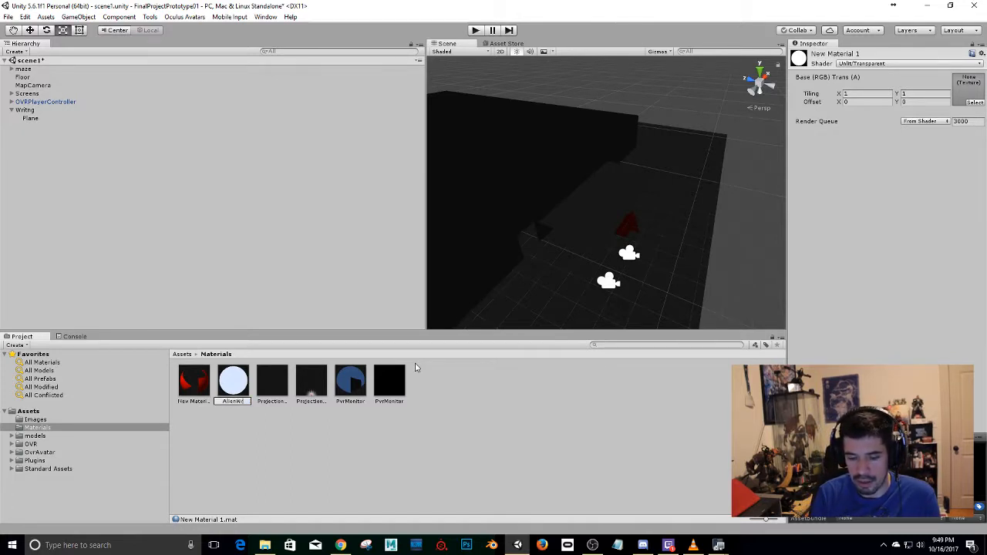
pyautogui.write('ritingMaterial')
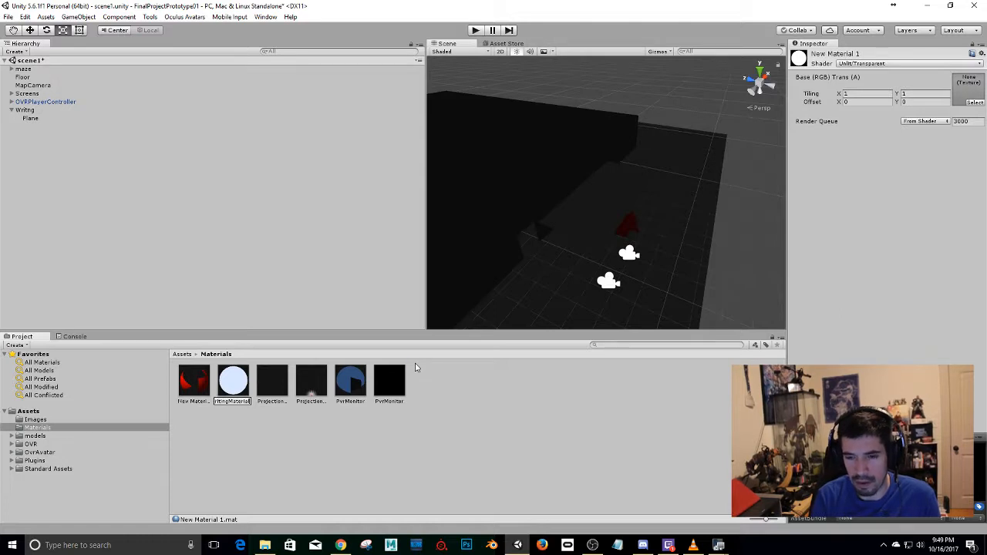
pyautogui.press('Return')
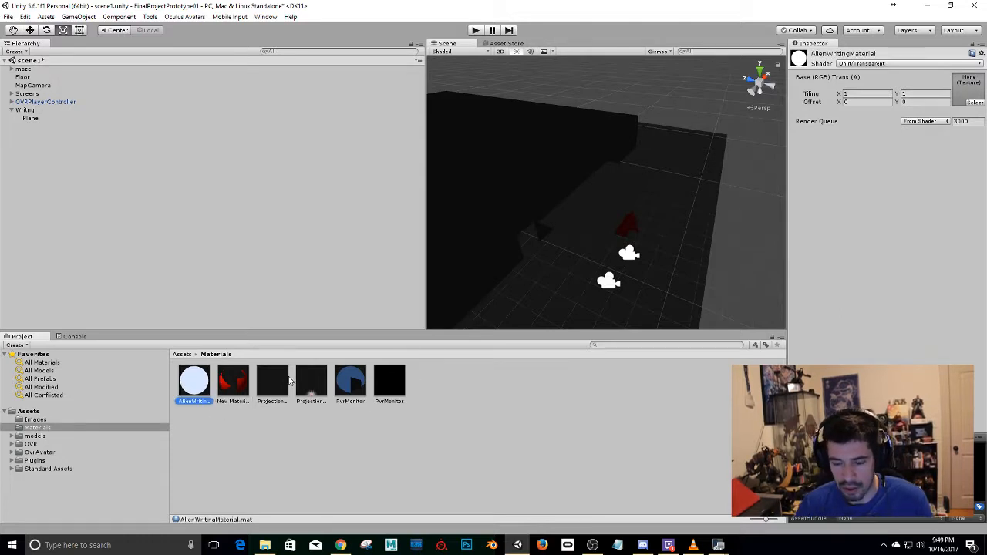
pyautogui.hotkey('ctrl', 'd')
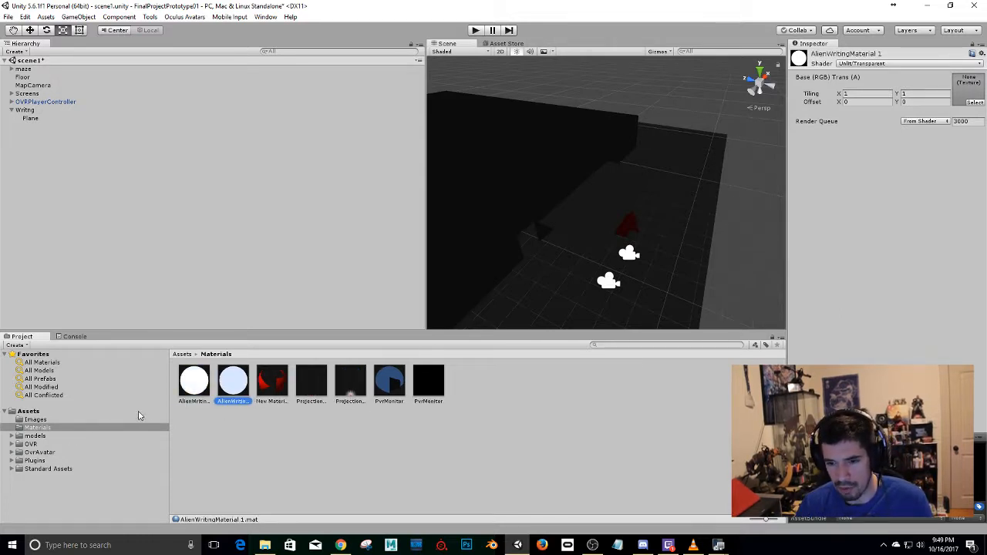
pyautogui.click(202, 398)
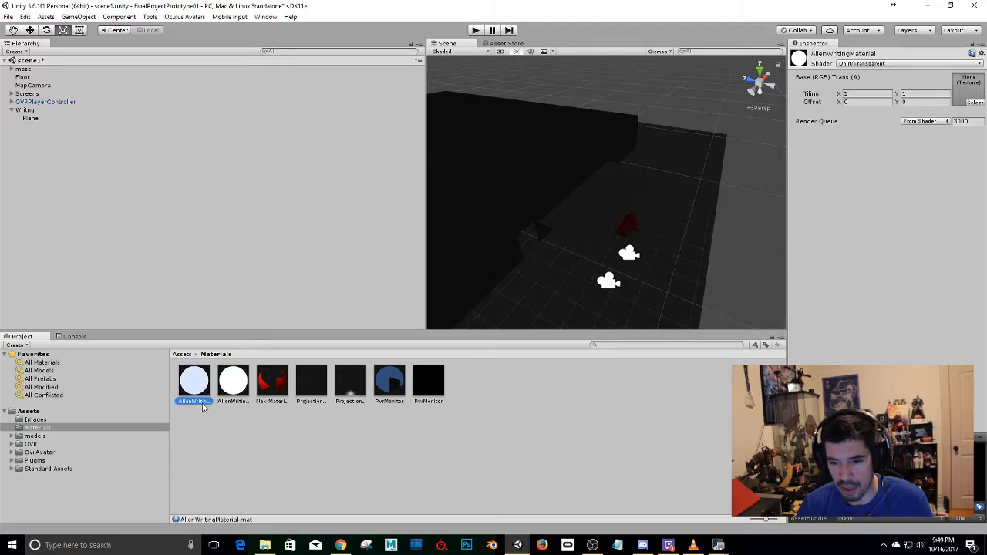
pyautogui.click(223, 403)
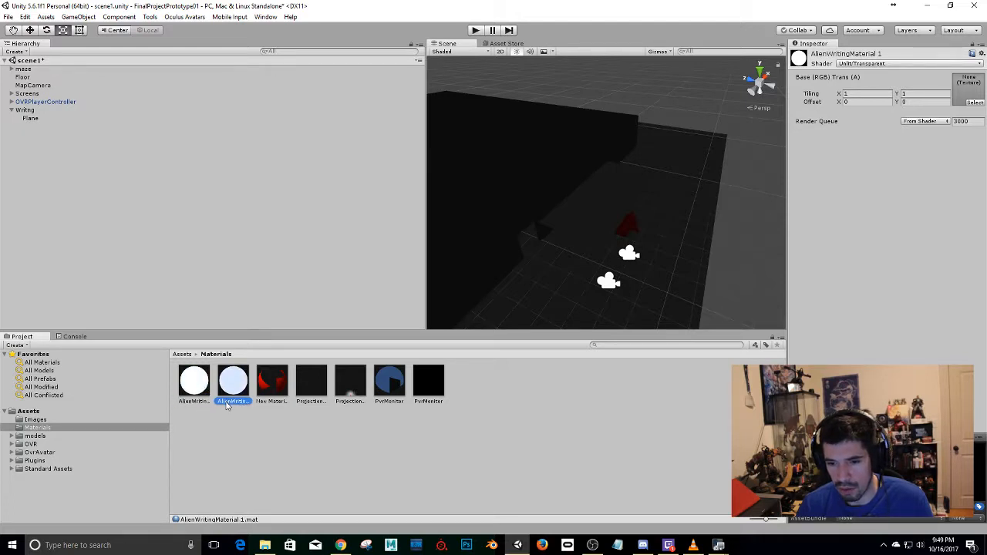
pyautogui.rightClick(227, 406)
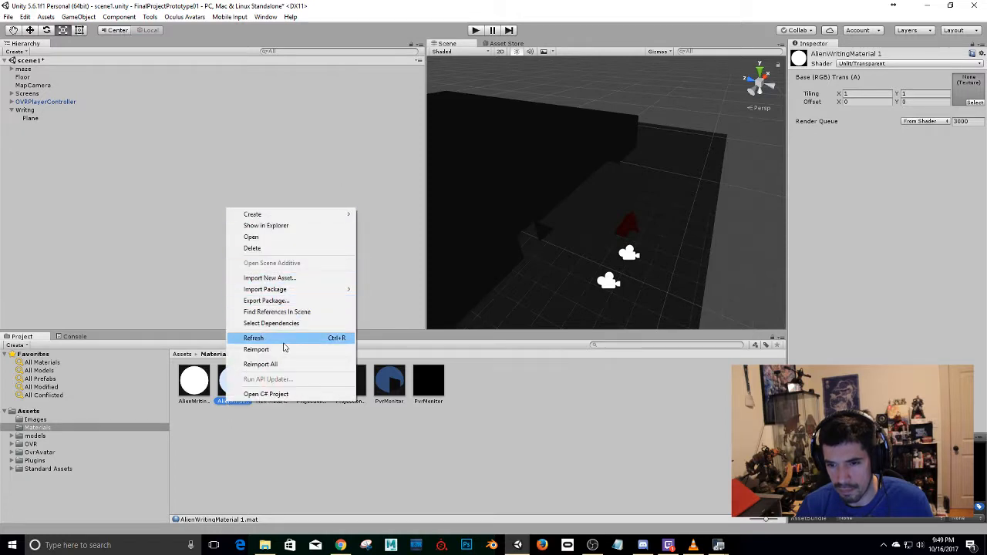
pyautogui.click(306, 413)
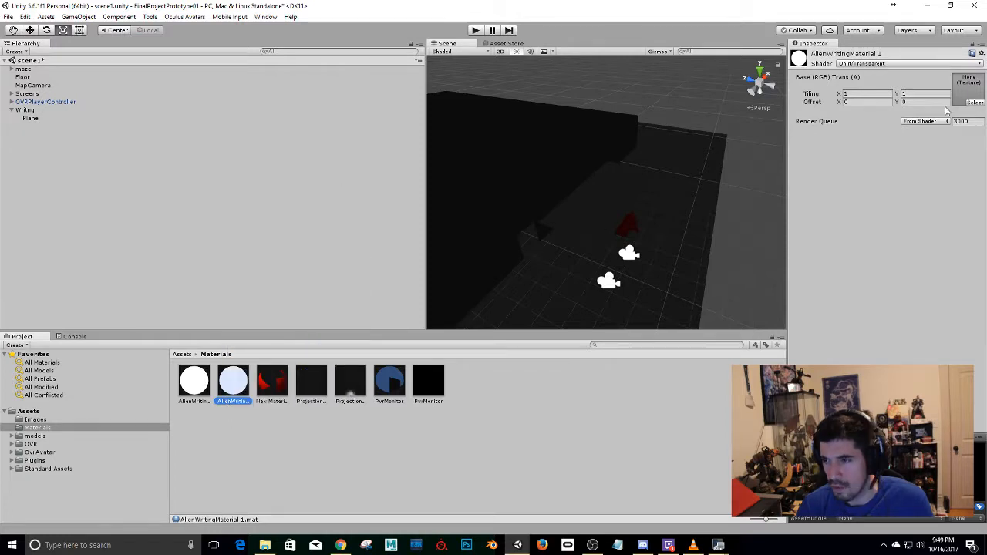
pyautogui.click(874, 57)
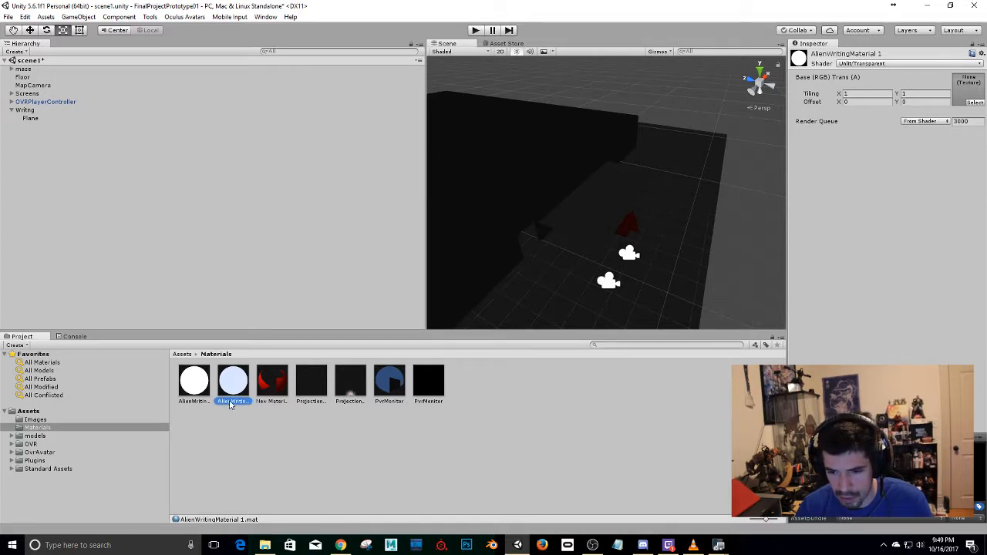
pyautogui.rightClick(230, 404)
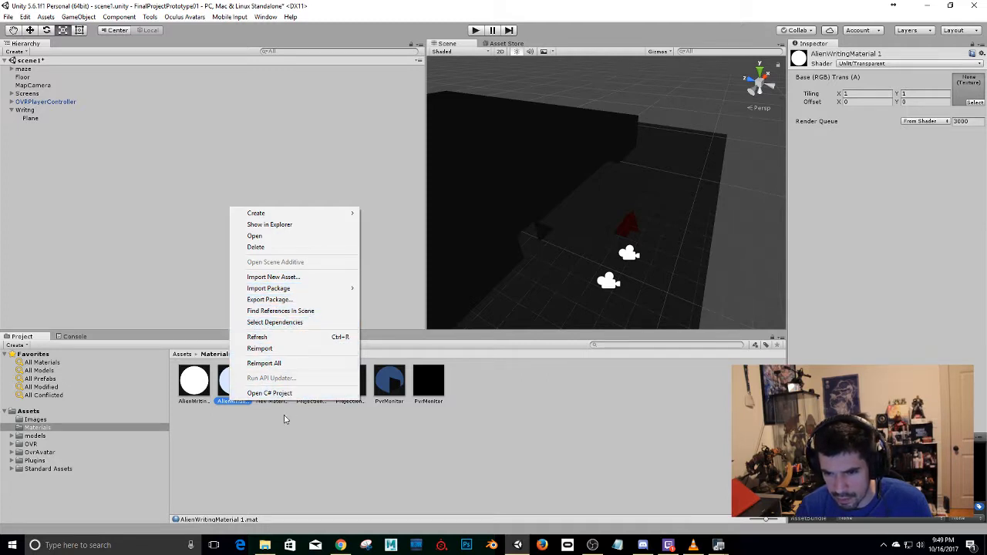
pyautogui.click(267, 455)
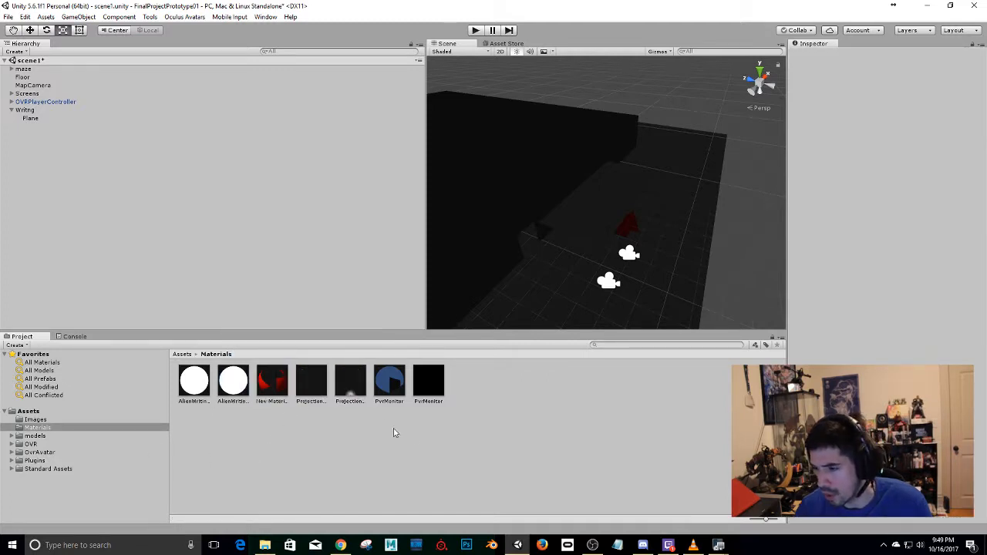
pyautogui.click(231, 386)
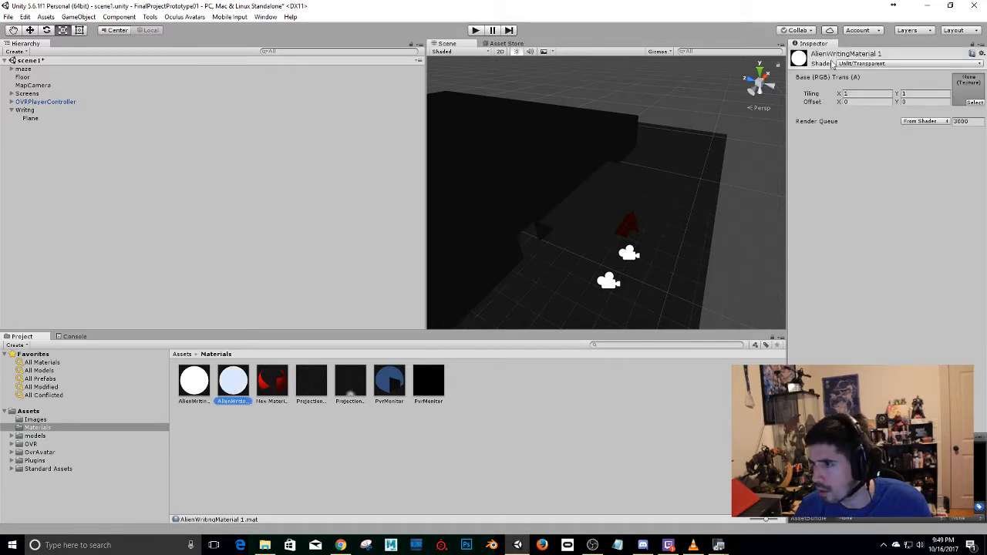
pyautogui.click(980, 53)
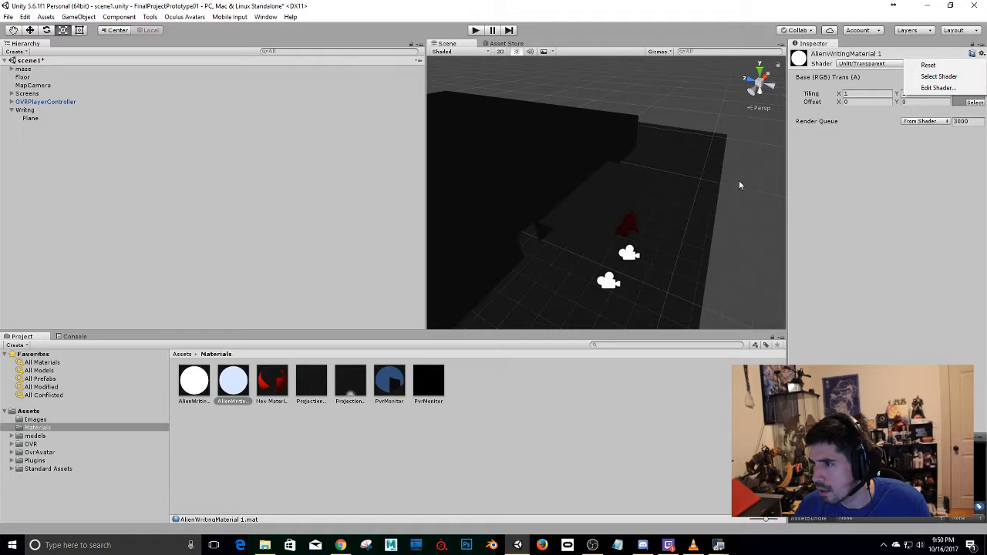
pyautogui.click(829, 68)
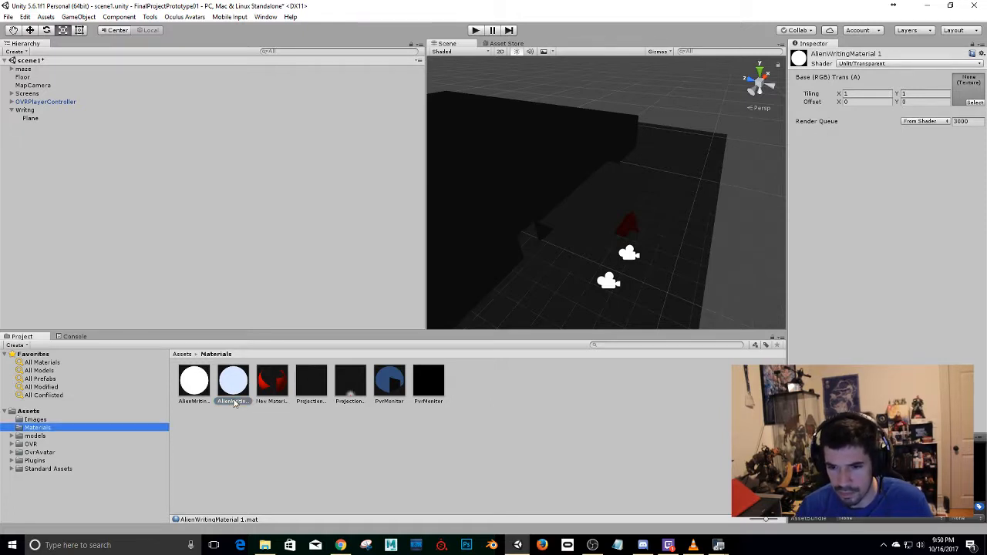
pyautogui.rightClick(228, 403)
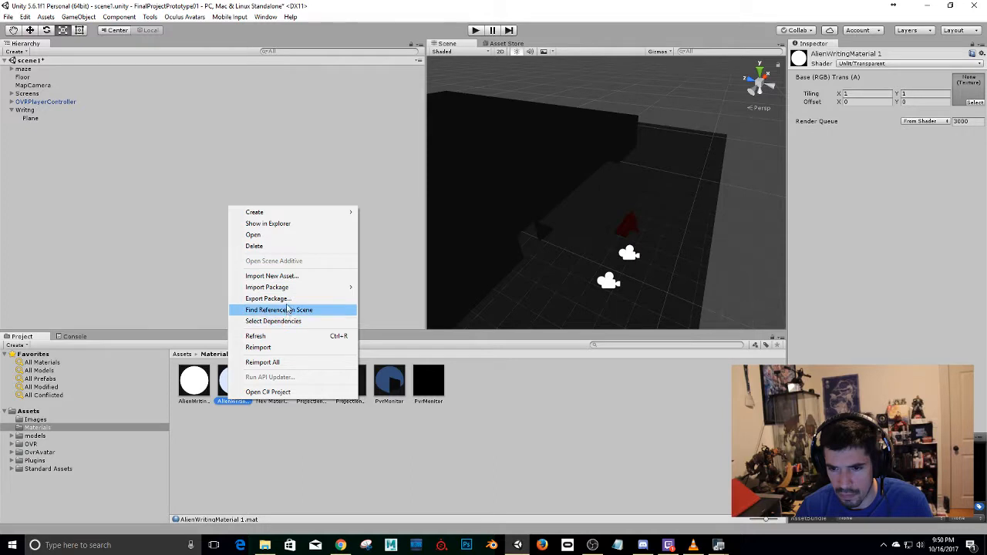
pyautogui.click(290, 245)
pyautogui.click(532, 293)
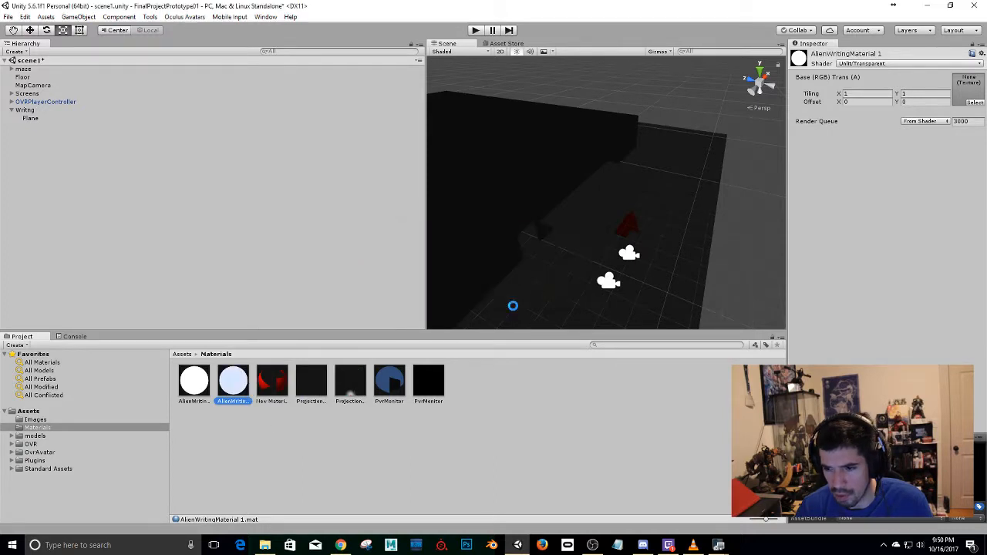
# Create another material in the Materials folder and name it TranslationMaterial.
pyautogui.rightClick(234, 458)
pyautogui.moveTo(294, 268)
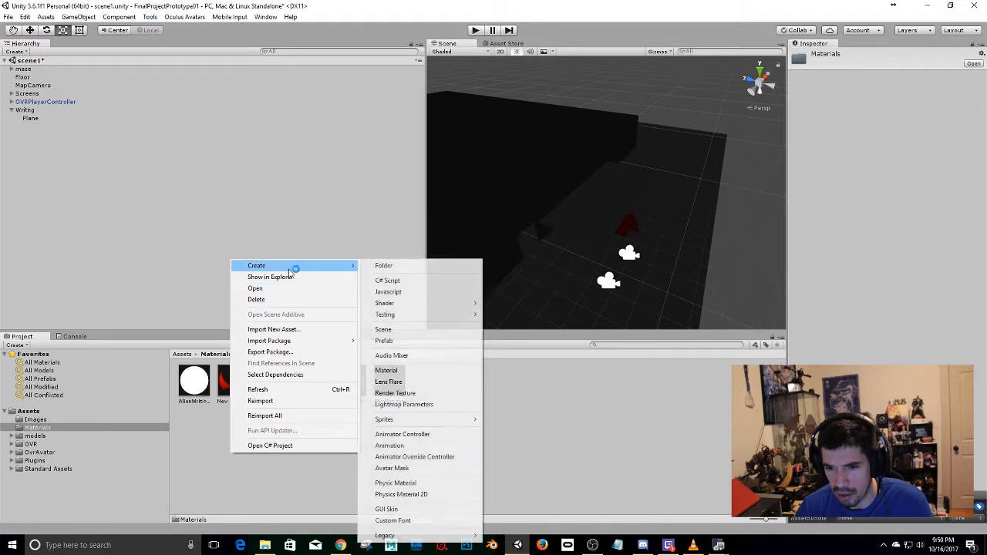
pyautogui.click(415, 373)
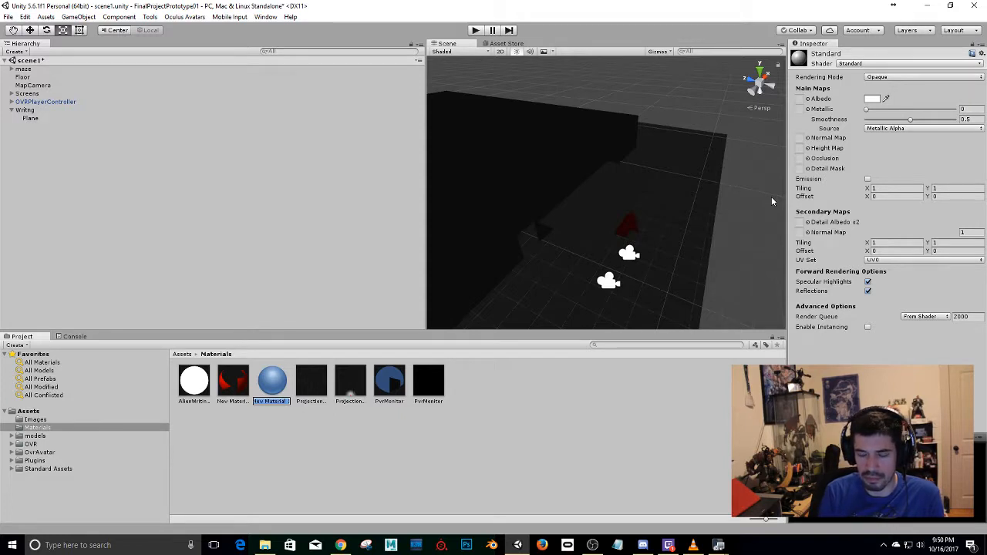
pyautogui.write('Tra')
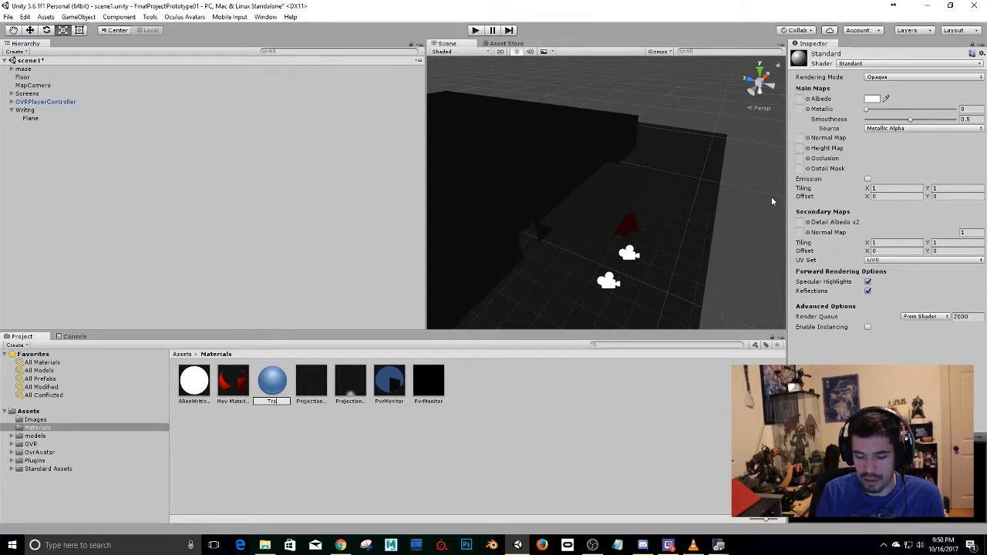
pyautogui.write('nsluionMat')
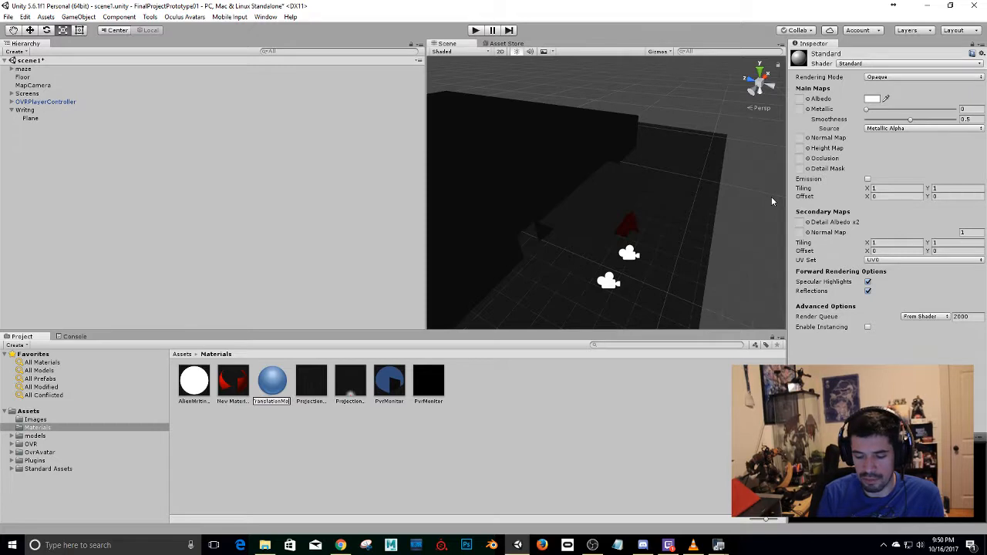
pyautogui.write('erial')
pyautogui.press('Return')
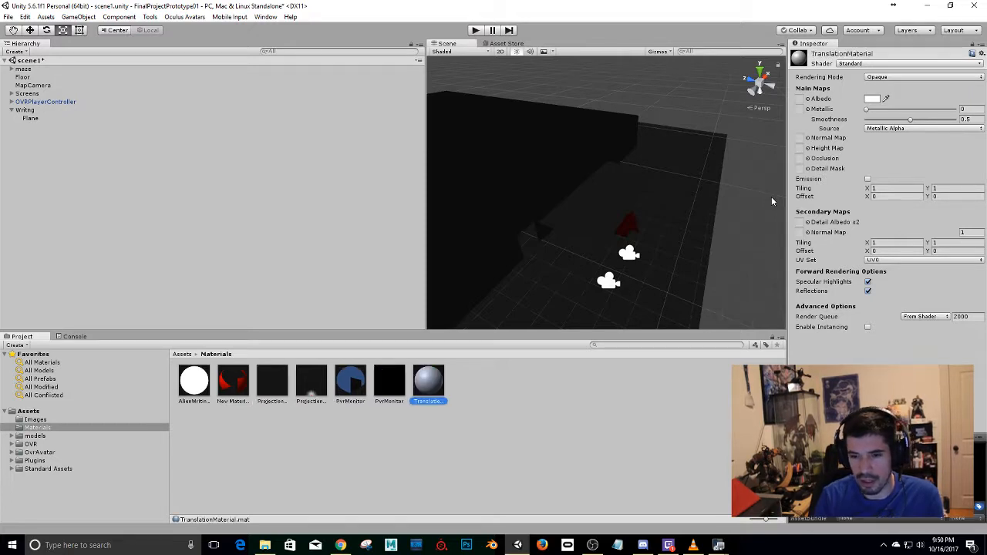
# Set TranslationMaterial's shader to Unlit/Transparent and assign the translation image from the Images folder as its base texture.
pyautogui.click(874, 65)
pyautogui.moveTo(868, 222)
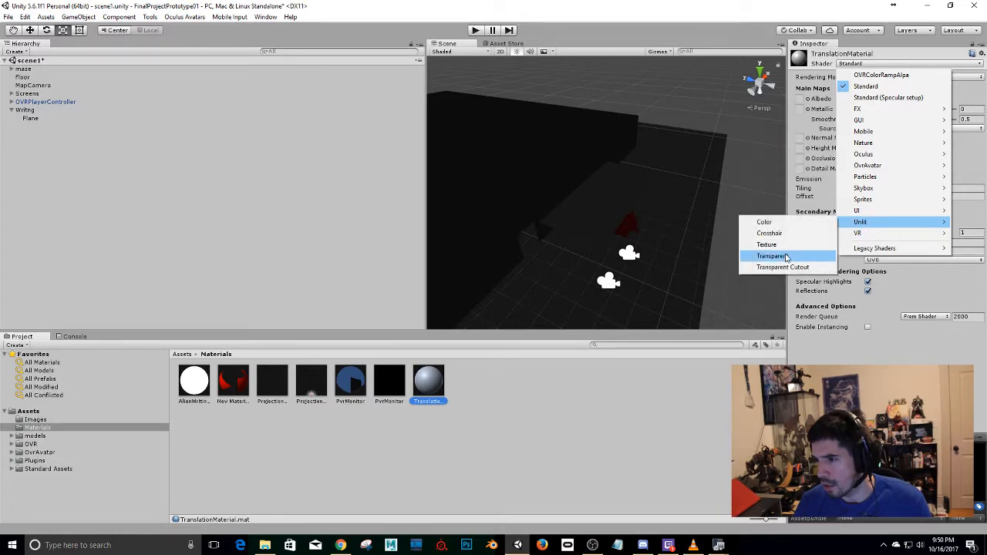
pyautogui.click(771, 256)
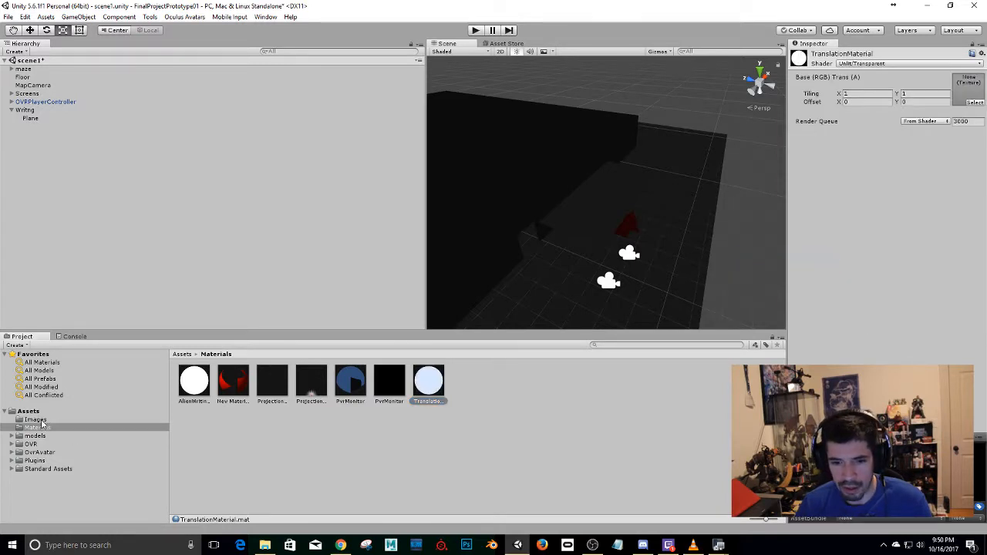
pyautogui.click(36, 420)
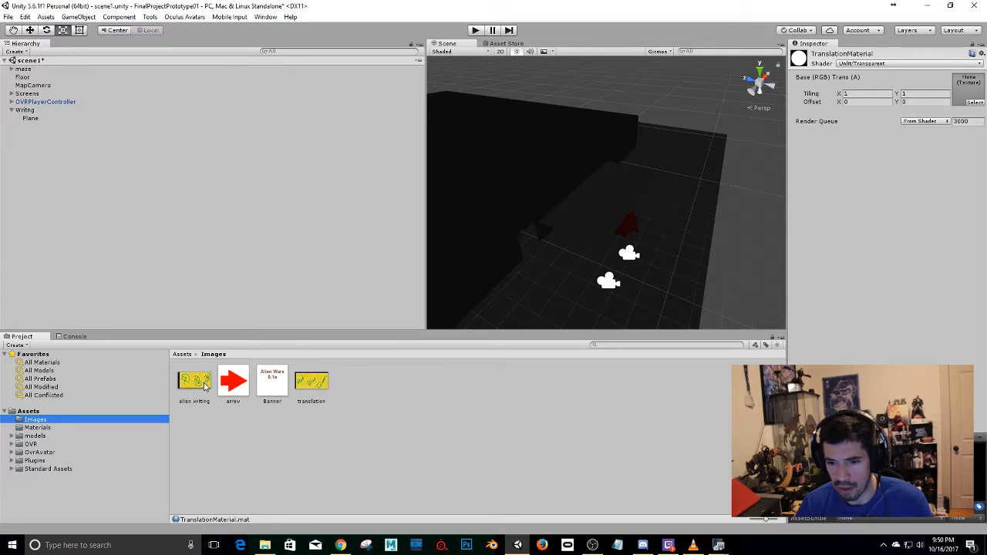
pyautogui.moveTo(311, 381); pyautogui.dragTo(973, 96)
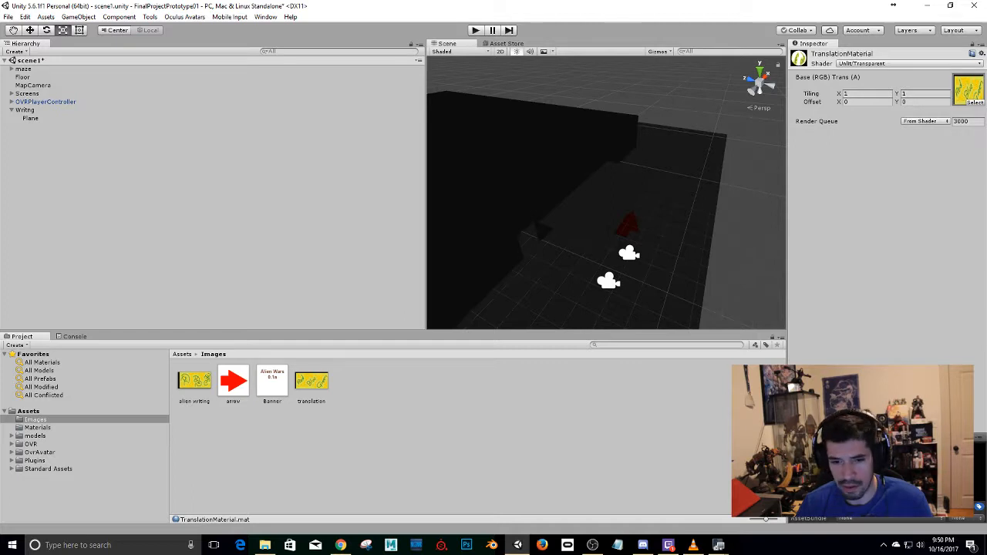
# Assign the alien writing image from the Images folder as the base texture of AlienWritingMaterial.
pyautogui.click(37, 427)
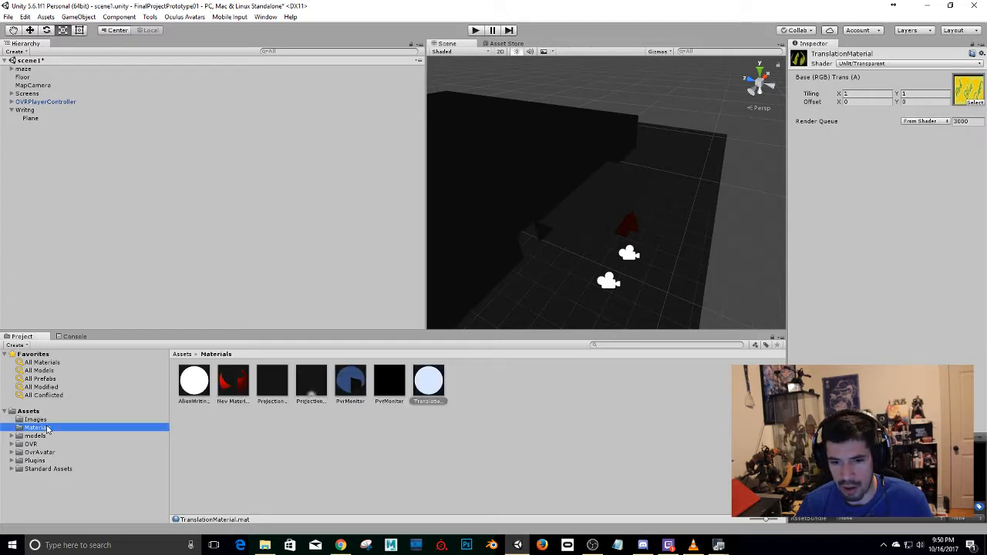
pyautogui.click(197, 391)
pyautogui.click(145, 416)
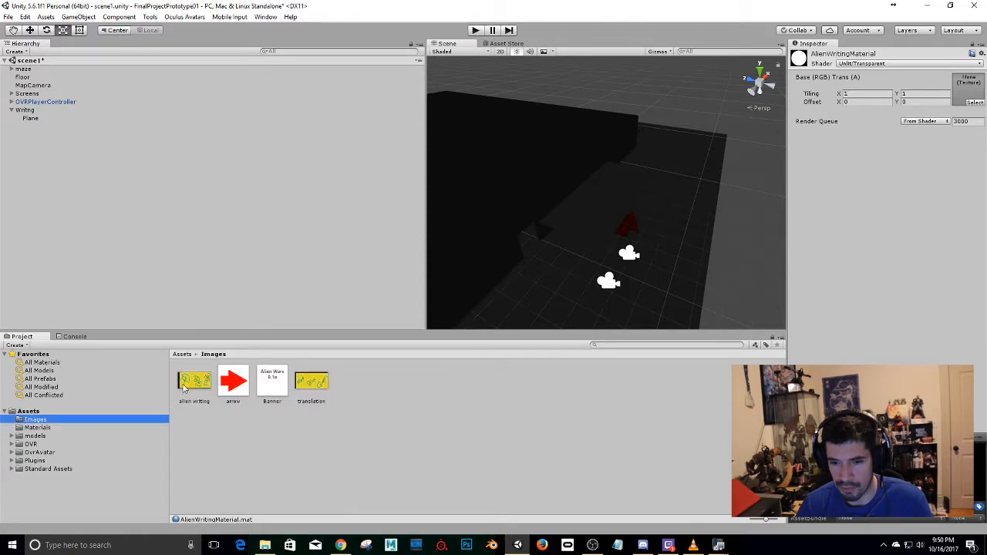
pyautogui.moveTo(183, 388); pyautogui.dragTo(968, 97)
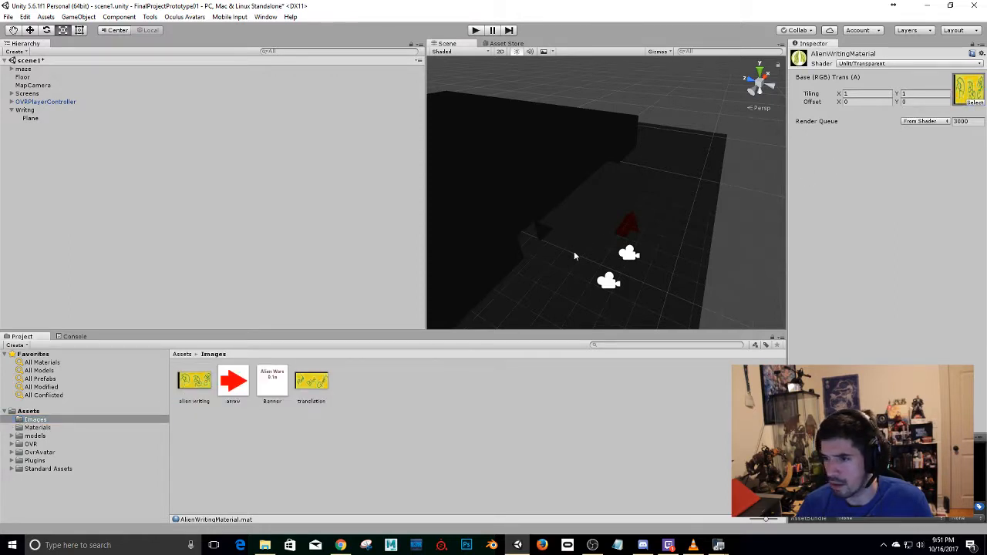
# Apply AlienWritingMaterial to the plane under Writng in the scene and select that plane.
pyautogui.click(37, 427)
pyautogui.moveTo(202, 378); pyautogui.dragTo(609, 195)
pyautogui.click(608, 193)
pyautogui.click(611, 219)
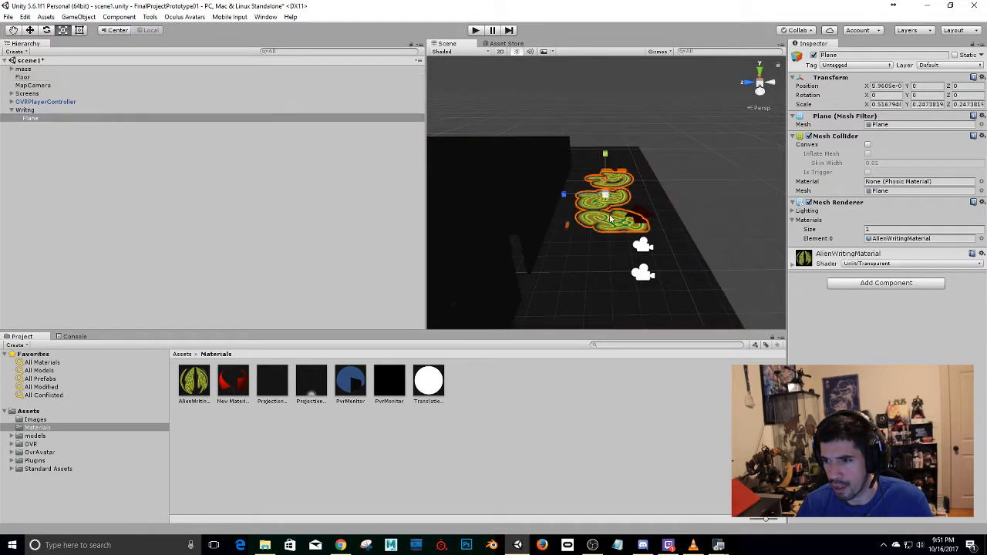
# Rotate the alien writing plane around its X axis and set its X rotation to -90.
pyautogui.press('e')
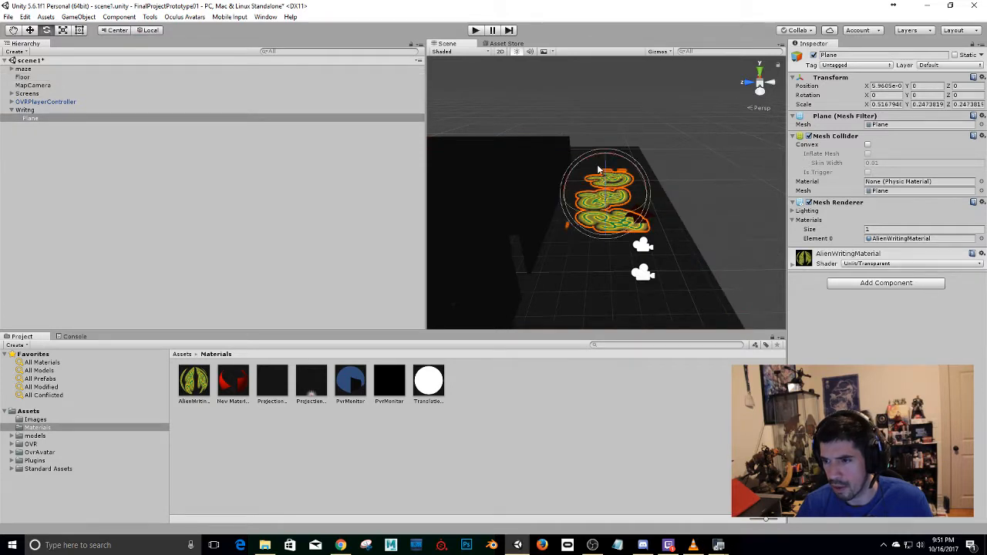
pyautogui.keyDown('alt'); pyautogui.moveTo(619, 150); pyautogui.dragTo(688, 175); pyautogui.keyUp('alt')
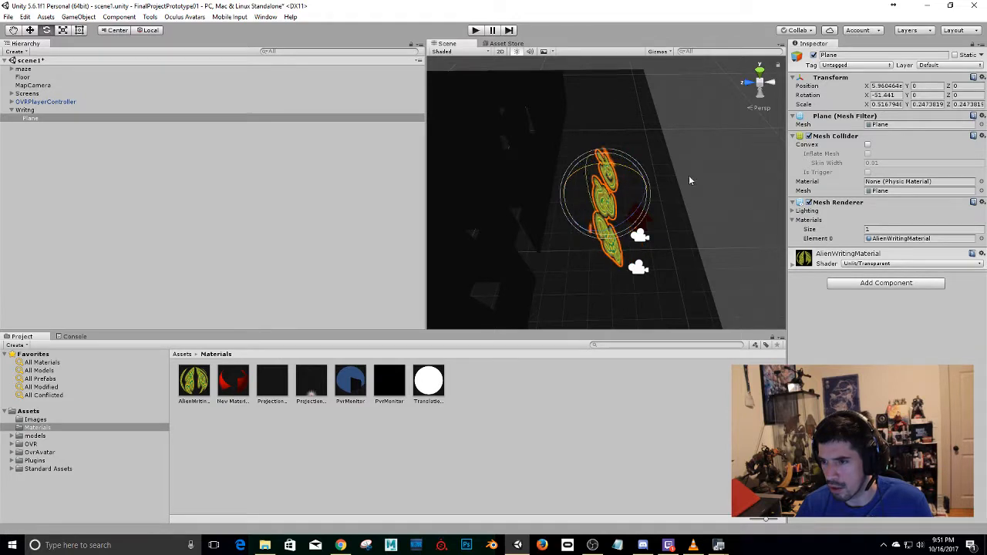
pyautogui.click(878, 94)
pyautogui.write('-90')
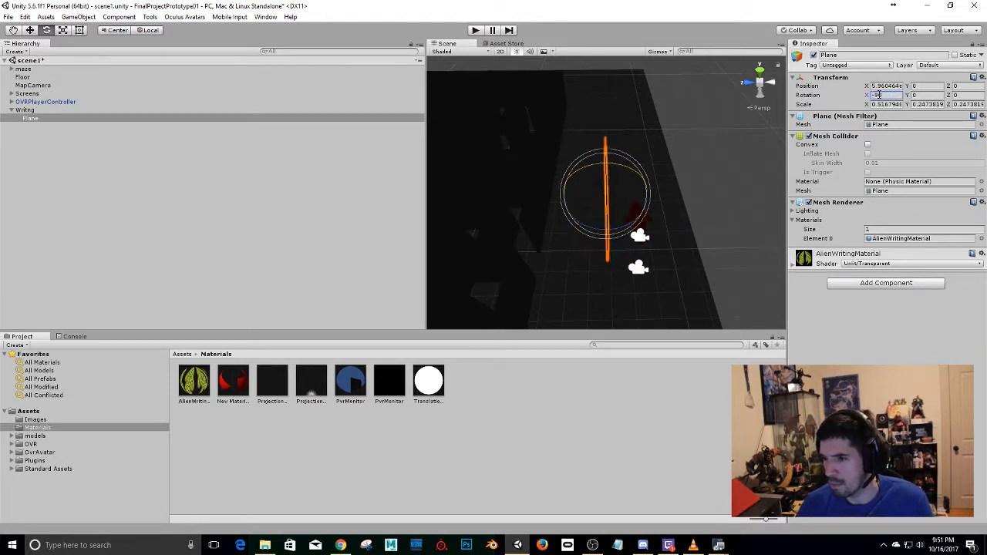
pyautogui.keyDown('alt'); pyautogui.moveTo(626, 154); pyautogui.dragTo(428, 67); pyautogui.keyUp('alt')
pyautogui.keyDown('alt'); pyautogui.moveTo(524, 134); pyautogui.dragTo(654, 199); pyautogui.keyUp('alt')
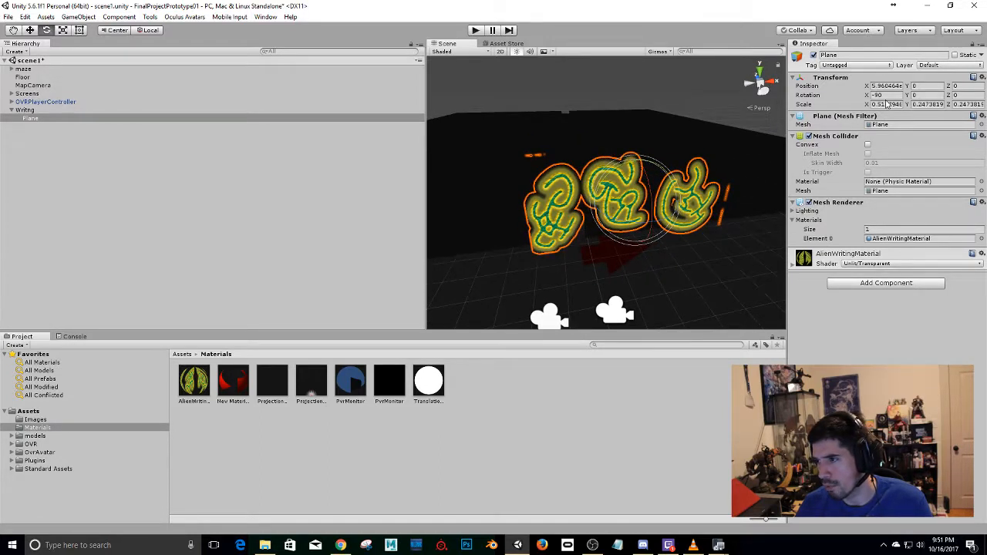
# Stand the alien writing plane upright with a rotation of 90 on X and 180 on Y.
pyautogui.click(890, 95)
pyautogui.write('90')
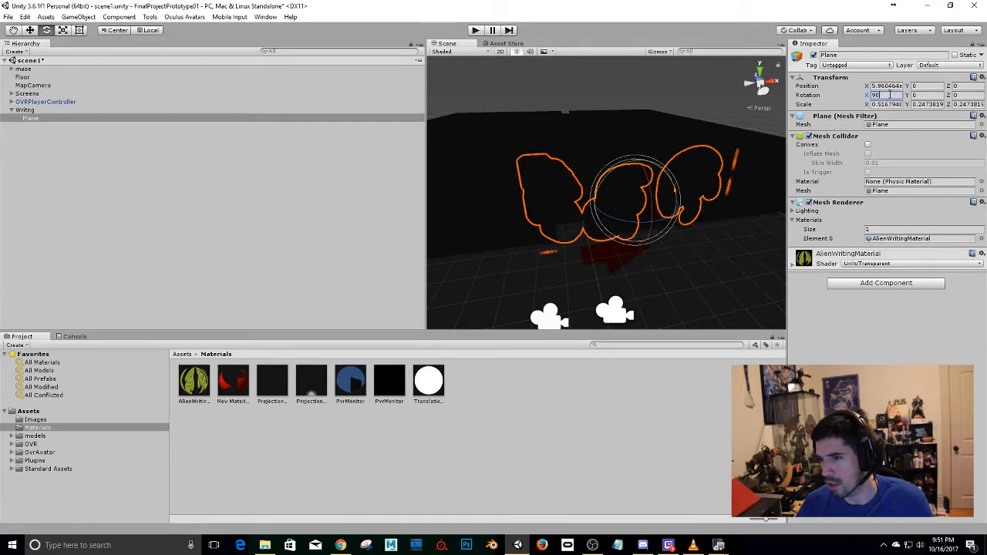
pyautogui.keyDown('alt'); pyautogui.moveTo(584, 238); pyautogui.dragTo(44, 227); pyautogui.keyUp('alt')
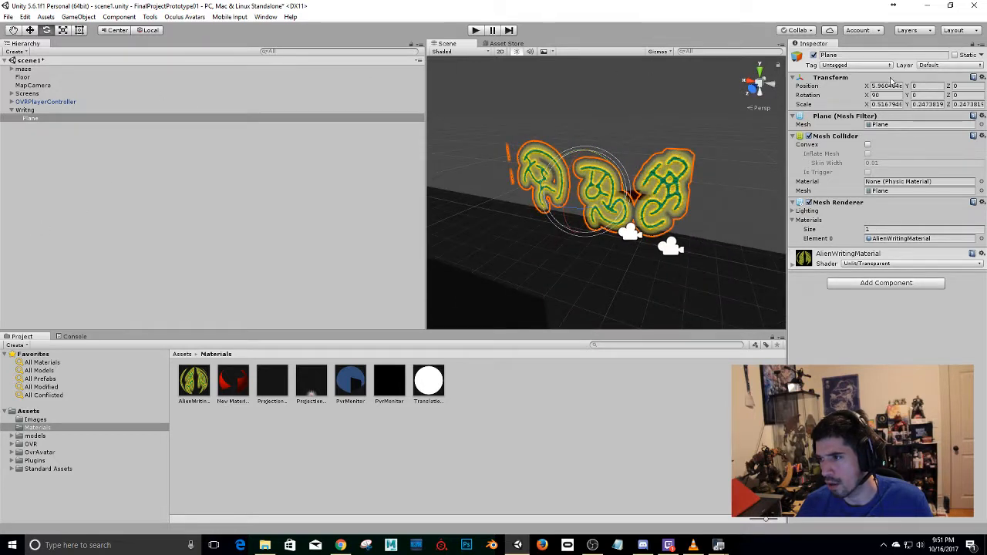
pyautogui.click(921, 95)
pyautogui.write('180')
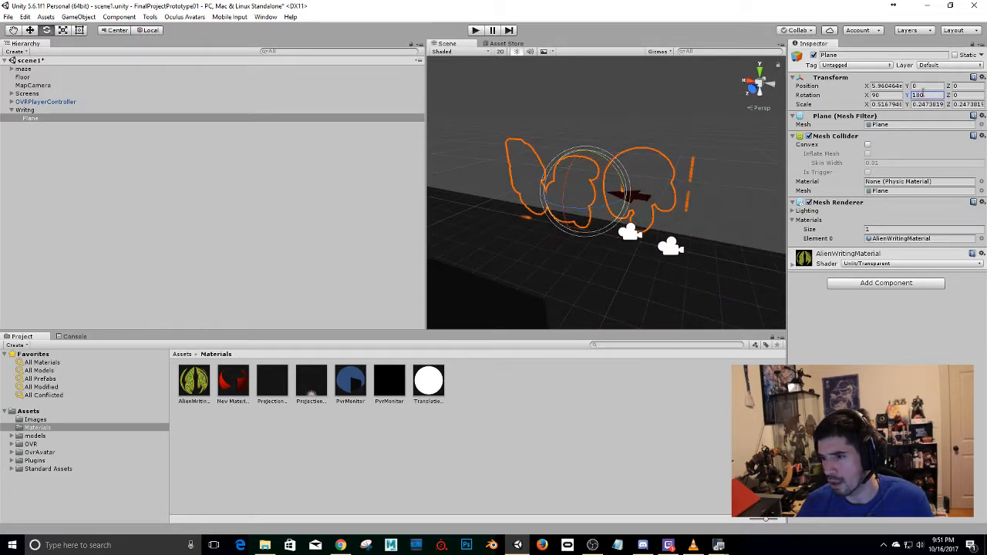
pyautogui.keyDown('alt'); pyautogui.moveTo(598, 174); pyautogui.dragTo(308, 165); pyautogui.keyUp('alt')
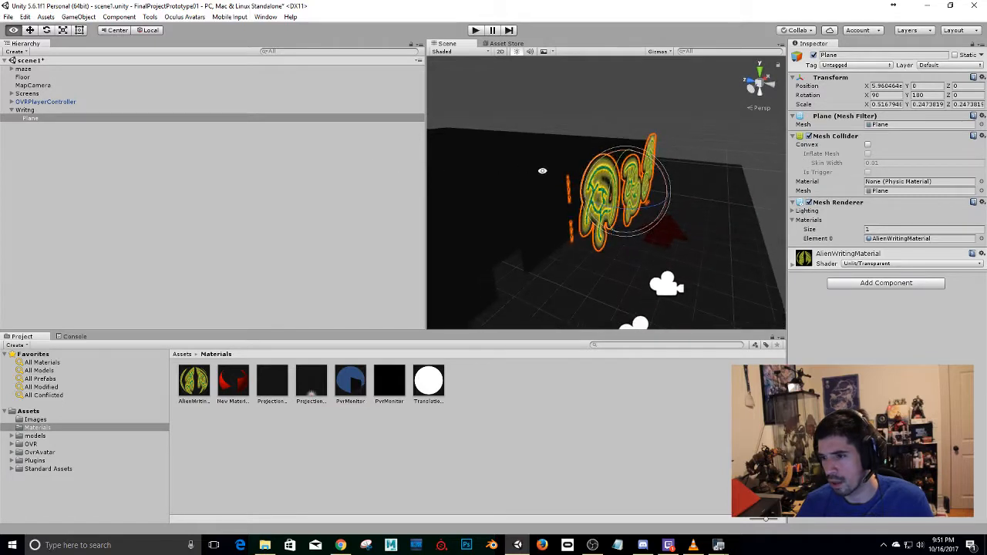
pyautogui.keyDown('alt'); pyautogui.moveTo(542, 170); pyautogui.dragTo(539, 188); pyautogui.keyUp('alt')
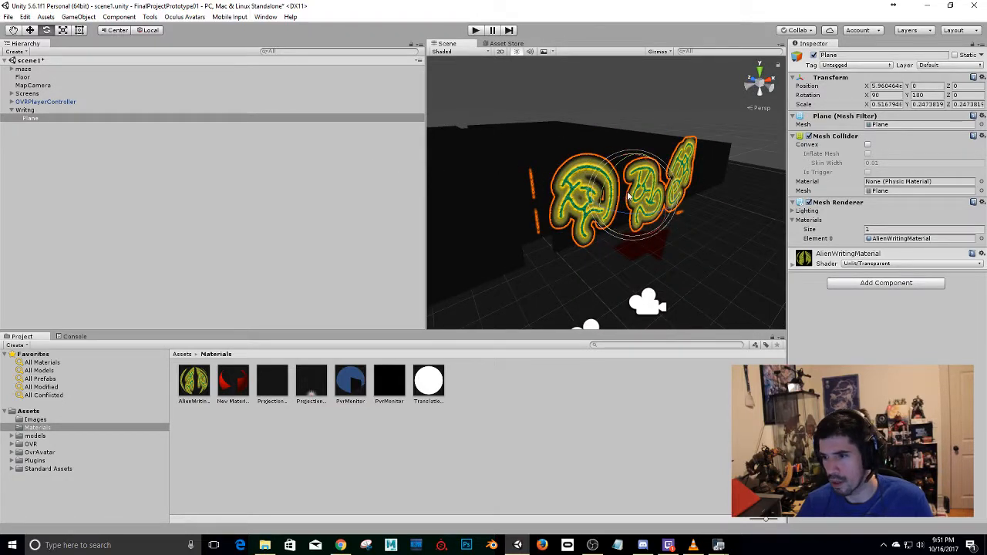
# Scale the plane to about 0.206 on Z and move it against the maze wall at about X 2.55, Y -1.47, Z 3.16.
pyautogui.press('w')
pyautogui.press('r')
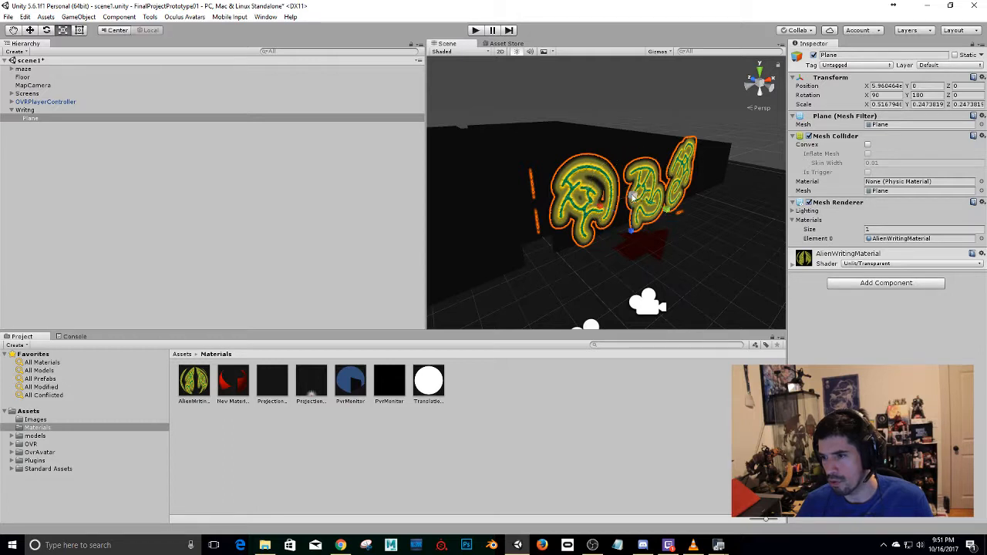
pyautogui.moveTo(631, 230); pyautogui.dragTo(632, 224)
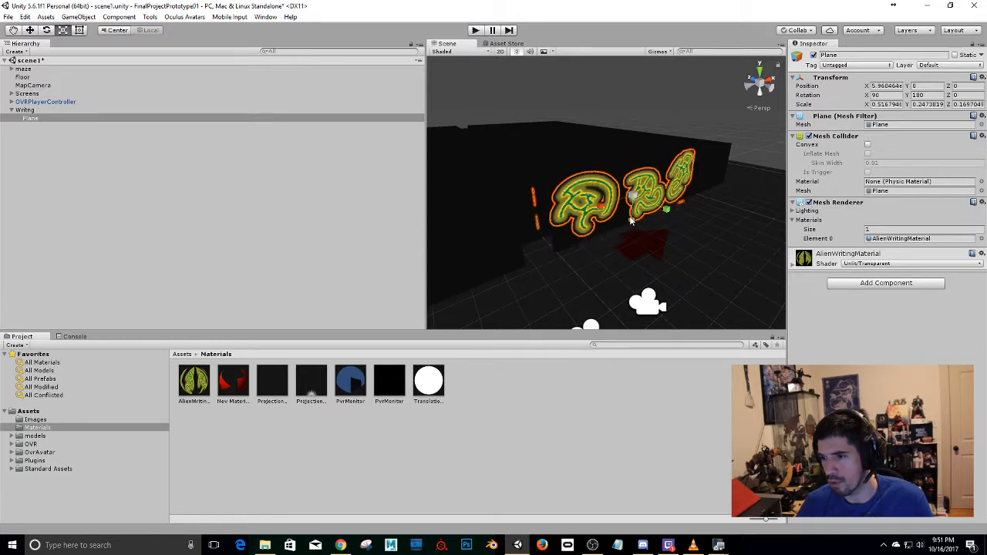
pyautogui.keyDown('alt'); pyautogui.moveTo(630, 221); pyautogui.dragTo(688, 197); pyautogui.keyUp('alt')
pyautogui.keyDown('alt'); pyautogui.moveTo(591, 186); pyautogui.dragTo(697, 221); pyautogui.keyUp('alt')
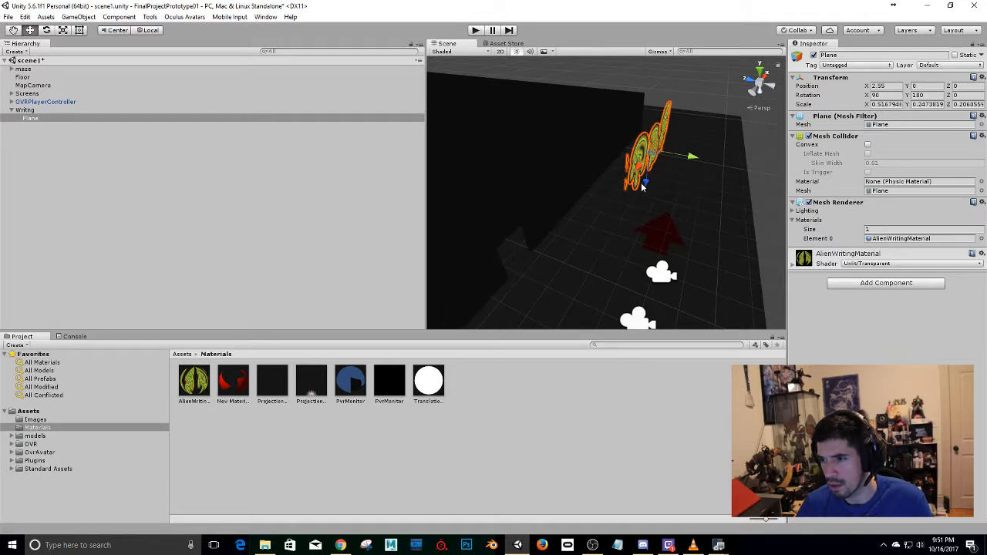
pyautogui.moveTo(646, 185); pyautogui.dragTo(612, 211)
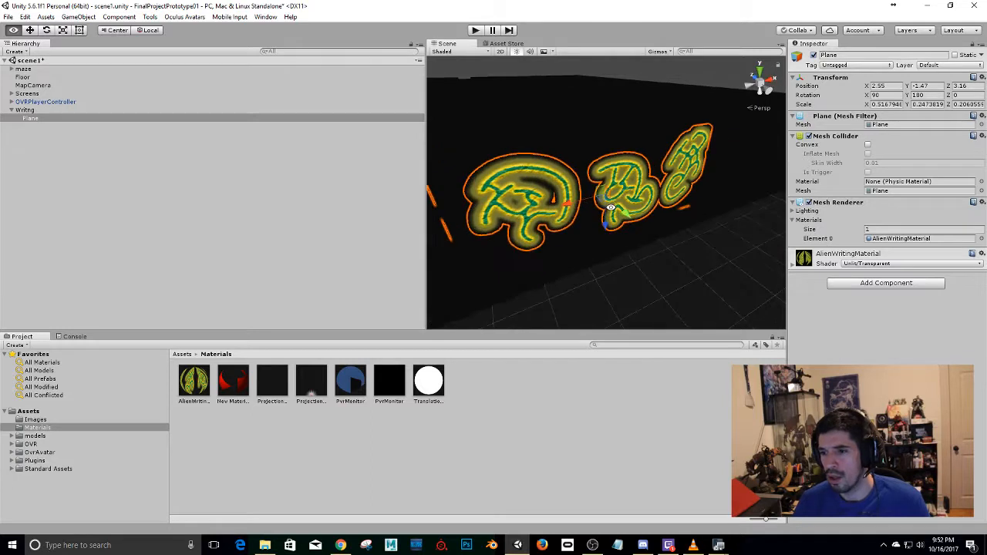
# Duplicate the alien writing plane and rename the copy Translation.
pyautogui.hotkey('ctrl', 'd')
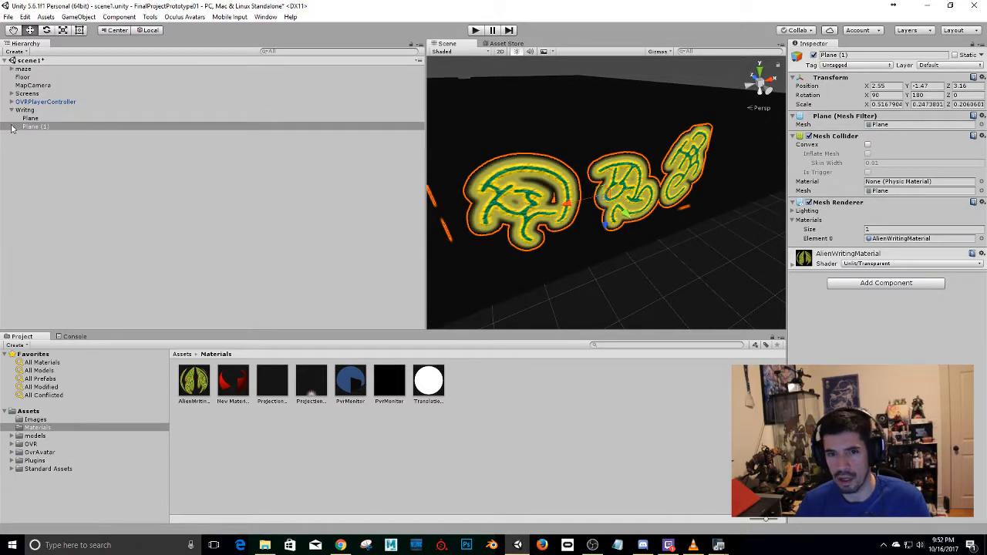
pyautogui.click(41, 129)
pyautogui.click(876, 56)
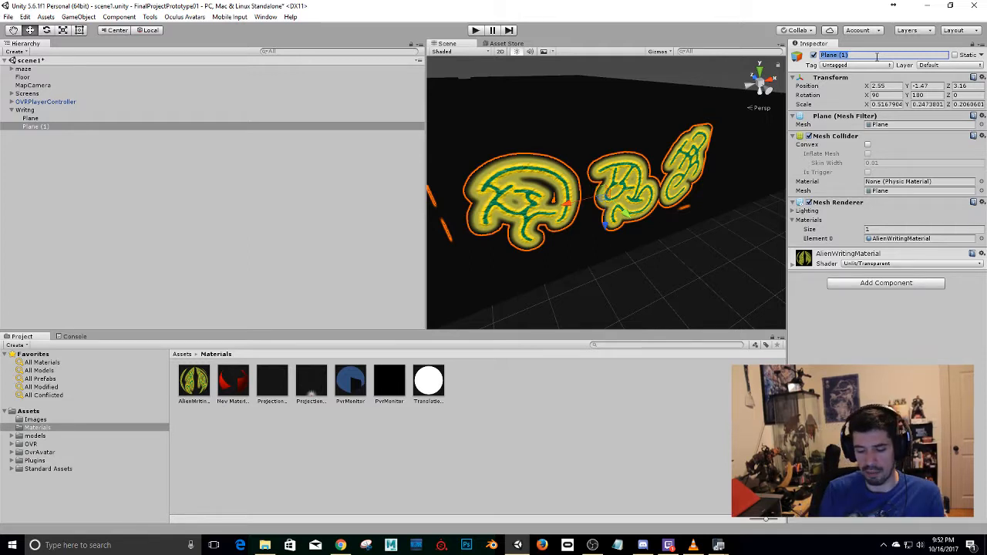
pyautogui.write('T')
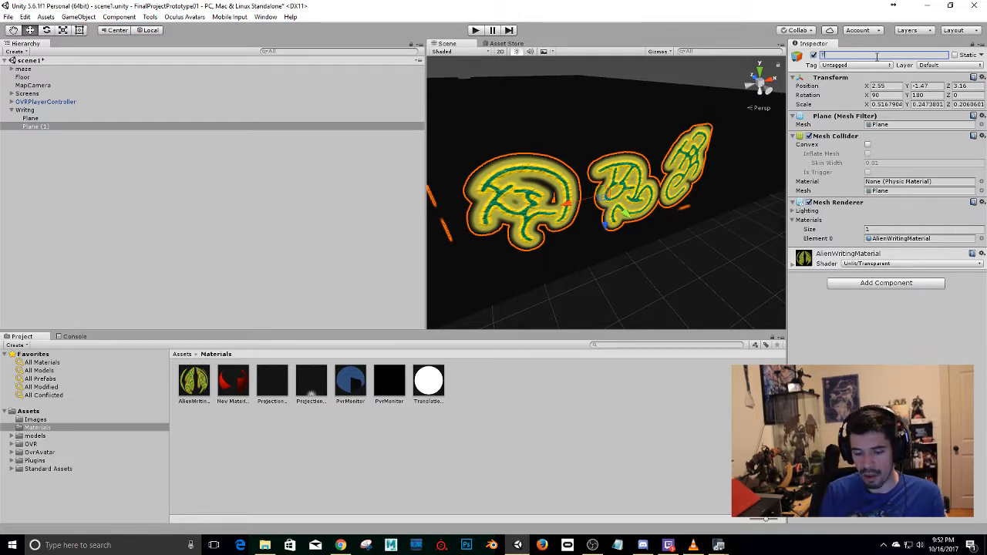
pyautogui.write('ranslation')
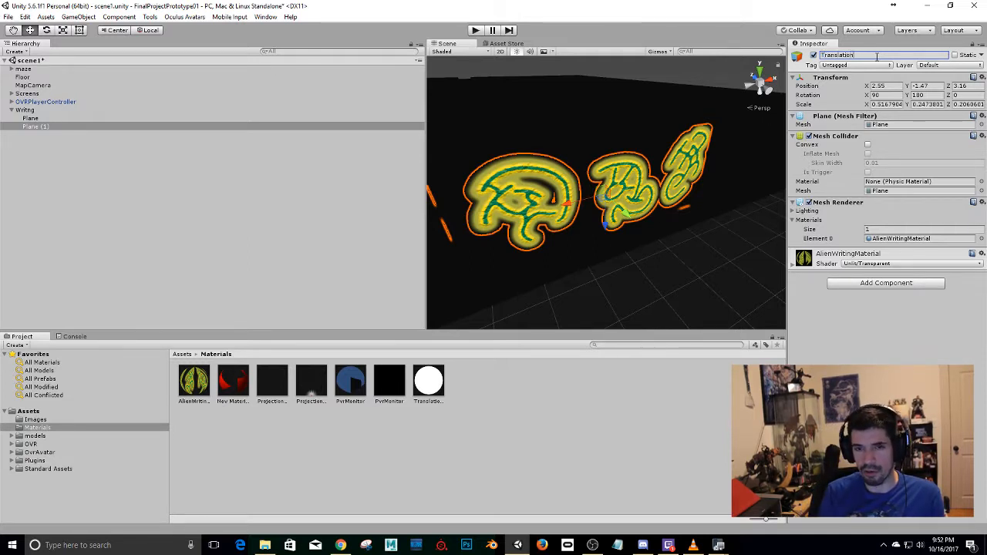
pyautogui.press('Return')
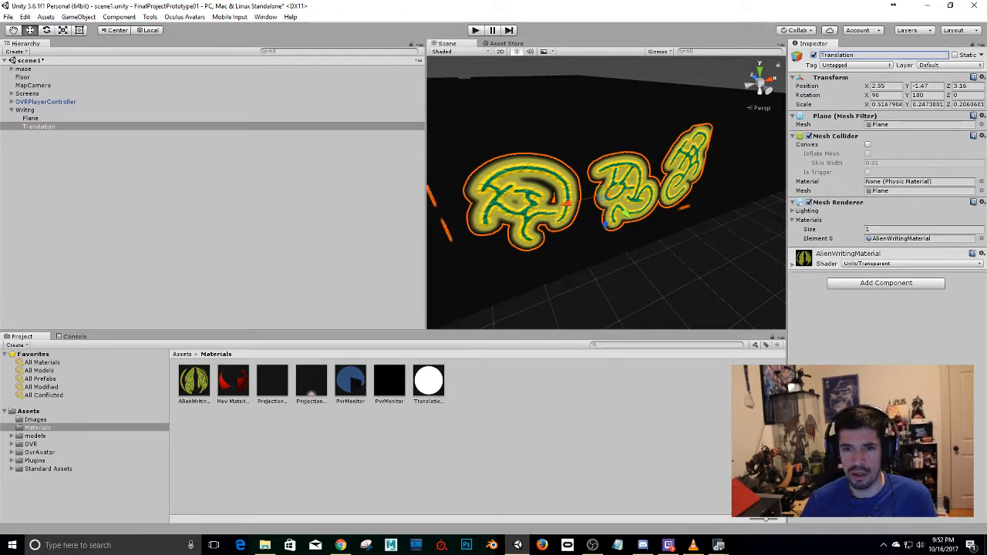
# Rename the original plane under Writng as AlienWriting.
pyautogui.click(31, 120)
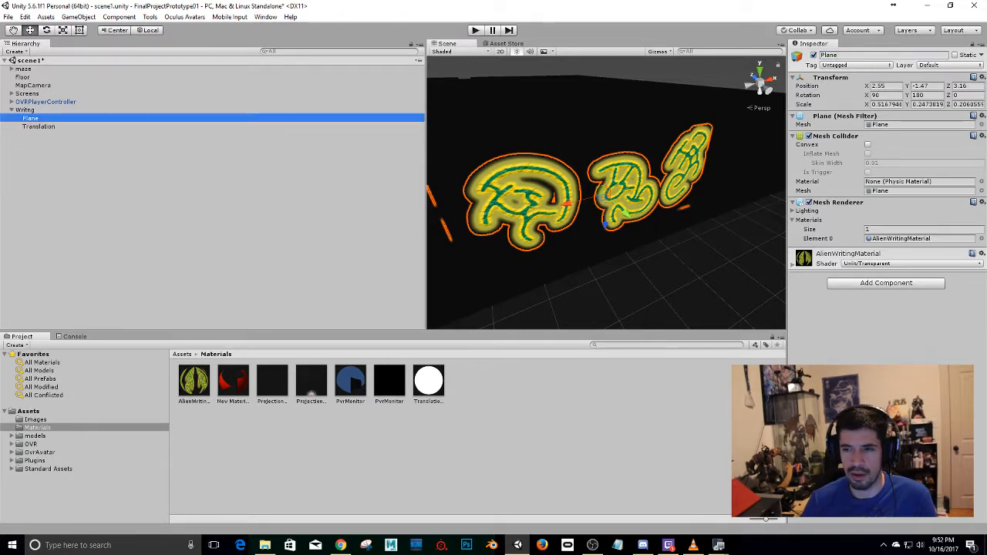
pyautogui.click(888, 56)
pyautogui.write('A')
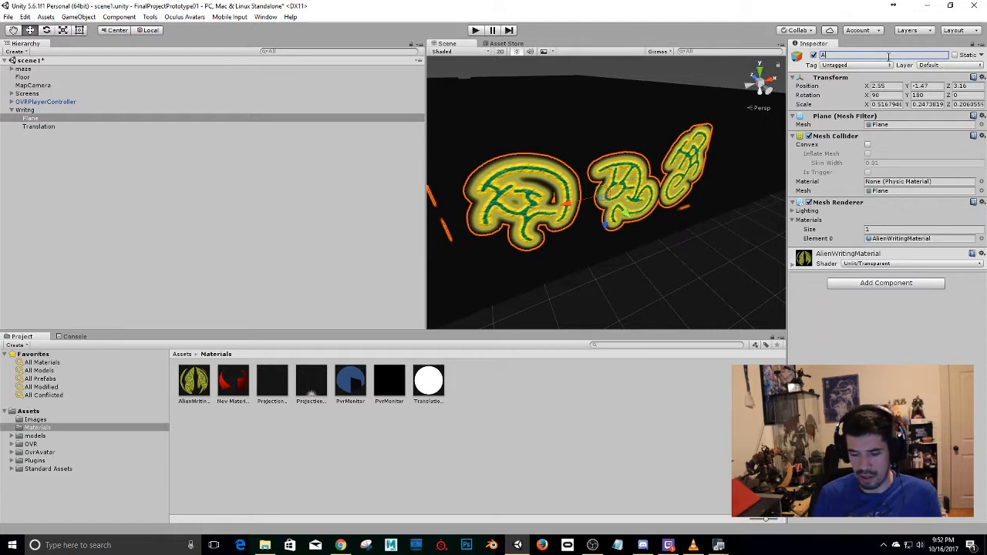
pyautogui.write('lienWr')
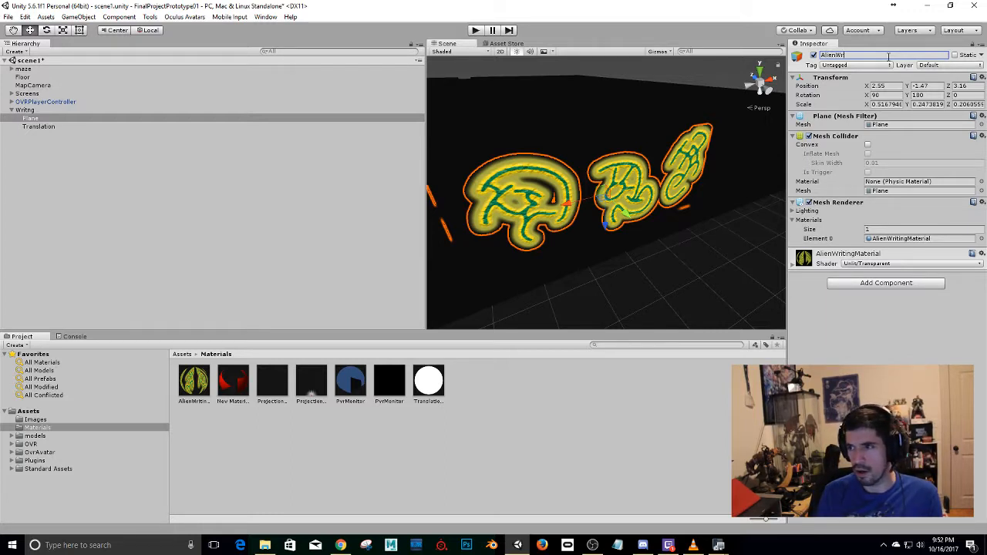
pyautogui.write('iting')
pyautogui.press('Return')
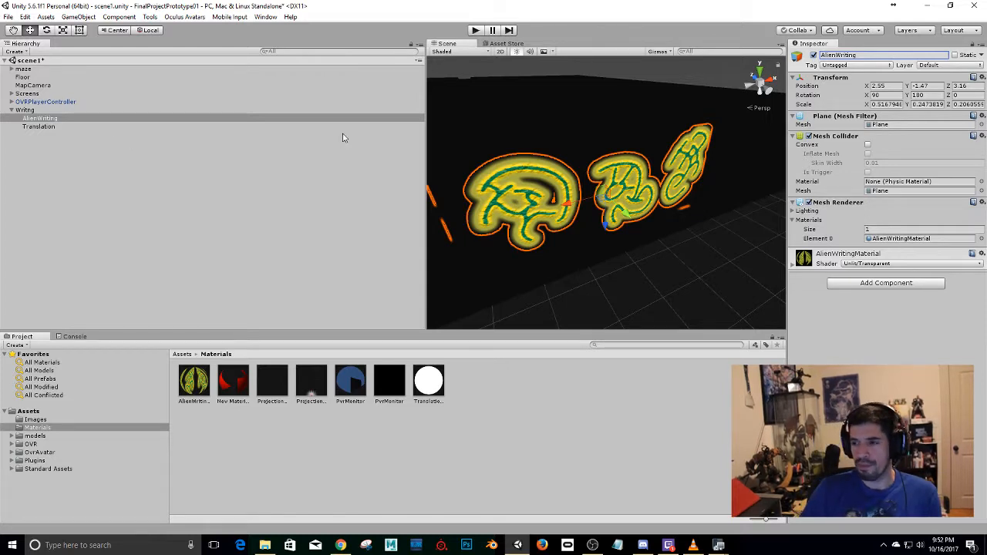
# Deactivate the AlienWriting plane and apply TranslationMaterial to the Translation plane in the scene.
pyautogui.click(37, 126)
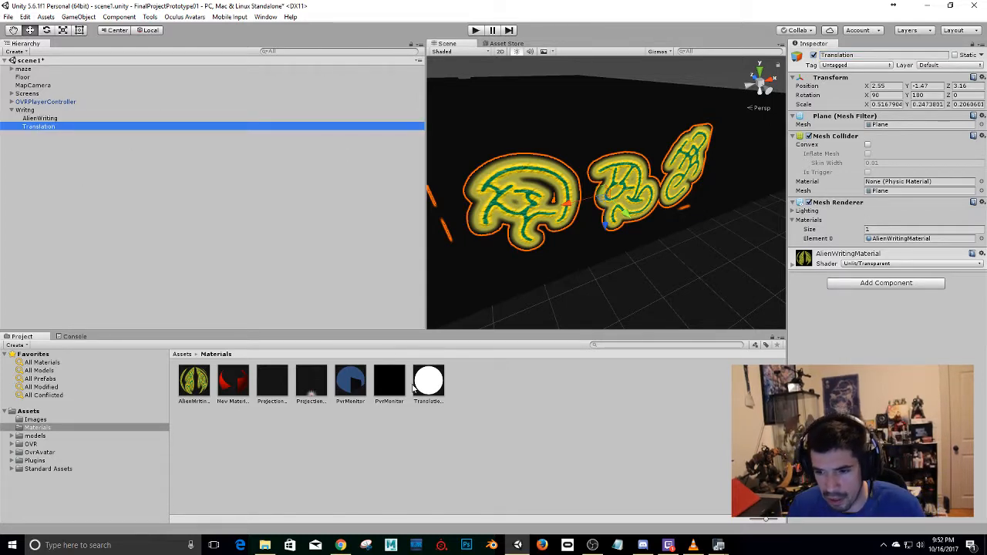
pyautogui.click(54, 120)
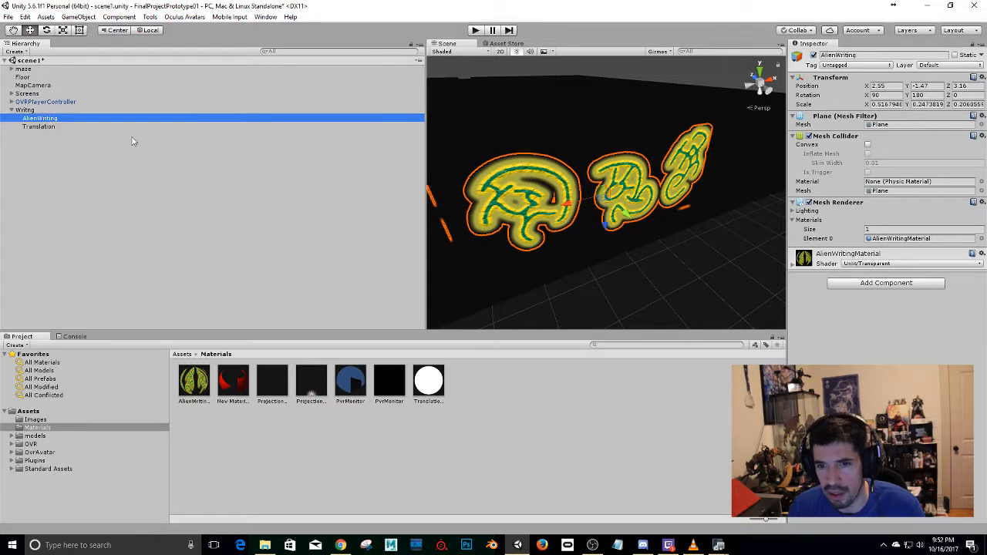
pyautogui.click(813, 56)
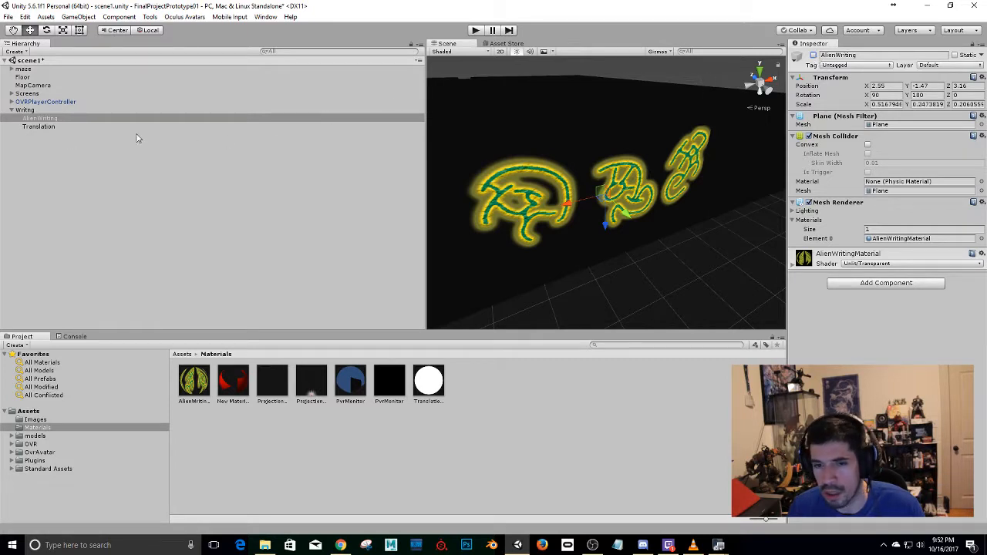
pyautogui.click(69, 127)
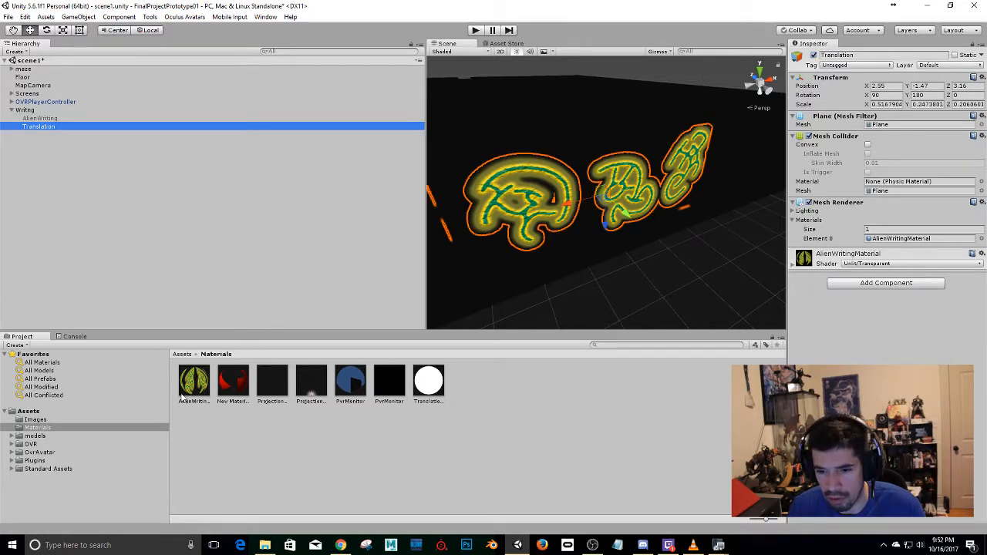
pyautogui.moveTo(427, 382); pyautogui.dragTo(520, 229)
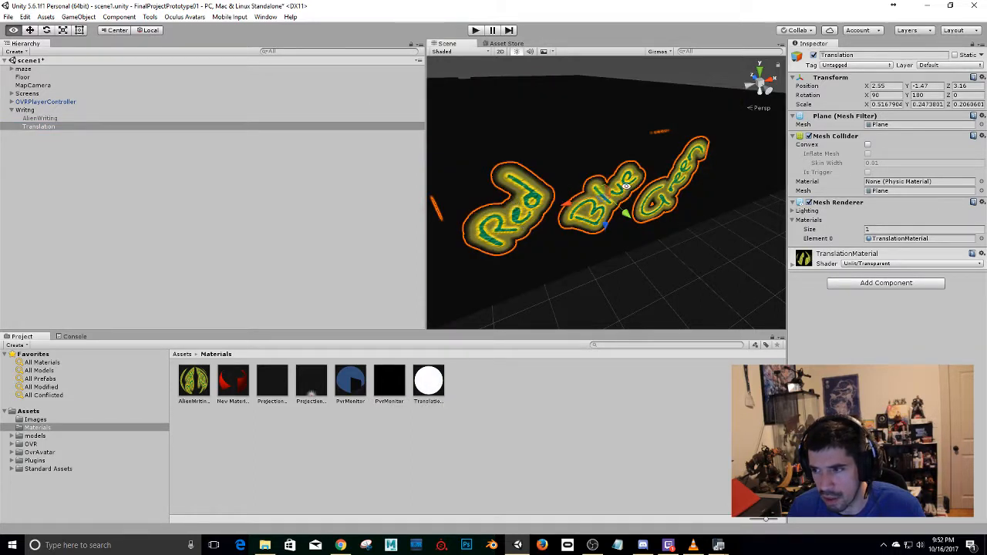
# Switch the Translation plane off and on again, and reactivate the AlienWriting plane.
pyautogui.click(813, 56)
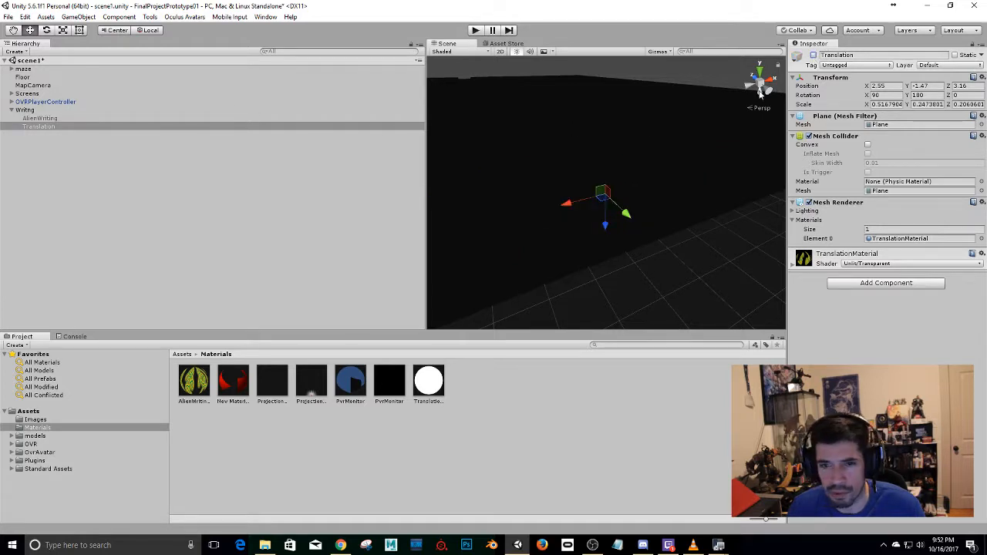
pyautogui.click(814, 55)
pyautogui.click(96, 119)
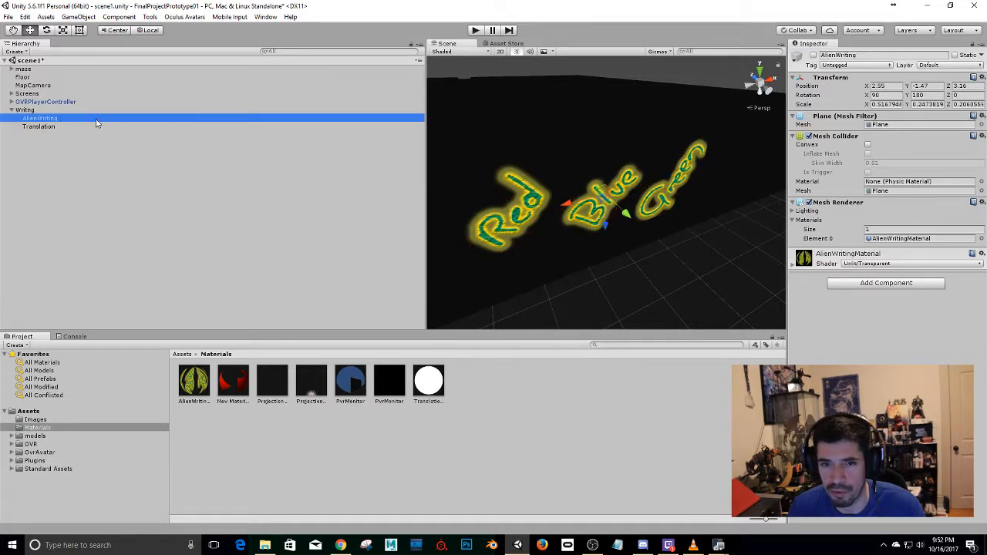
pyautogui.click(813, 56)
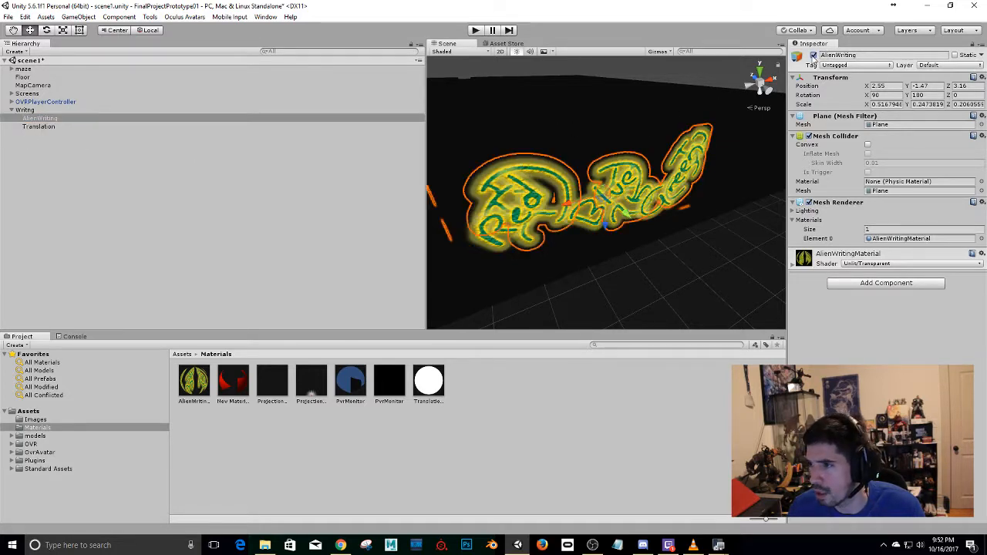
# Add two user layers: TranslatedLayer as User Layer 8 and AlienWritingLayer as User Layer 9.
pyautogui.click(955, 65)
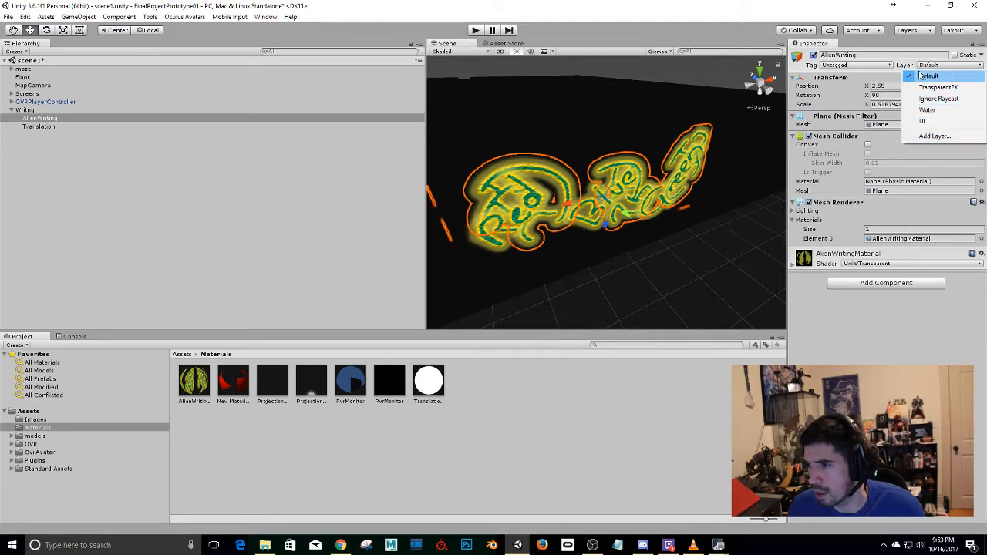
pyautogui.click(934, 136)
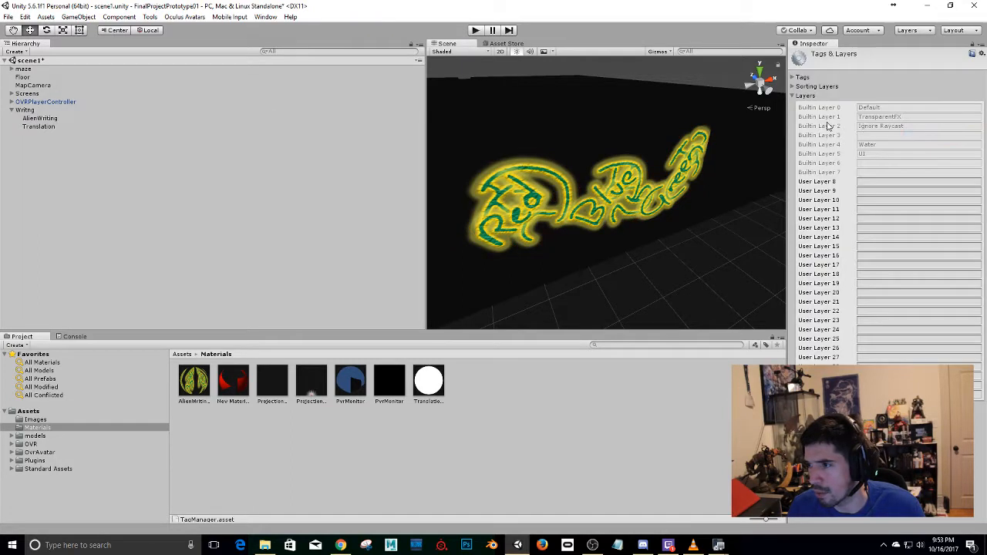
pyautogui.click(867, 182)
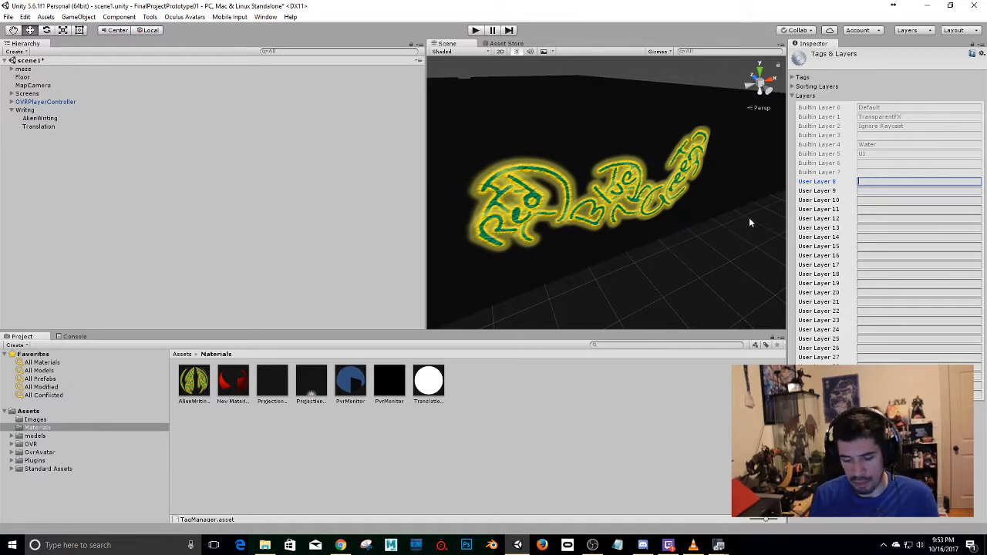
pyautogui.write('Transla')
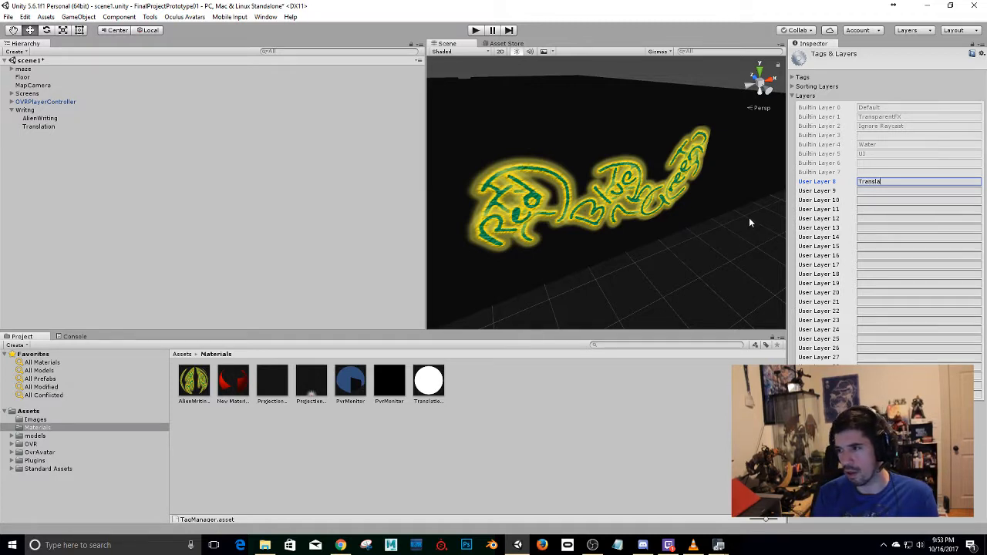
pyautogui.write('tedLayer')
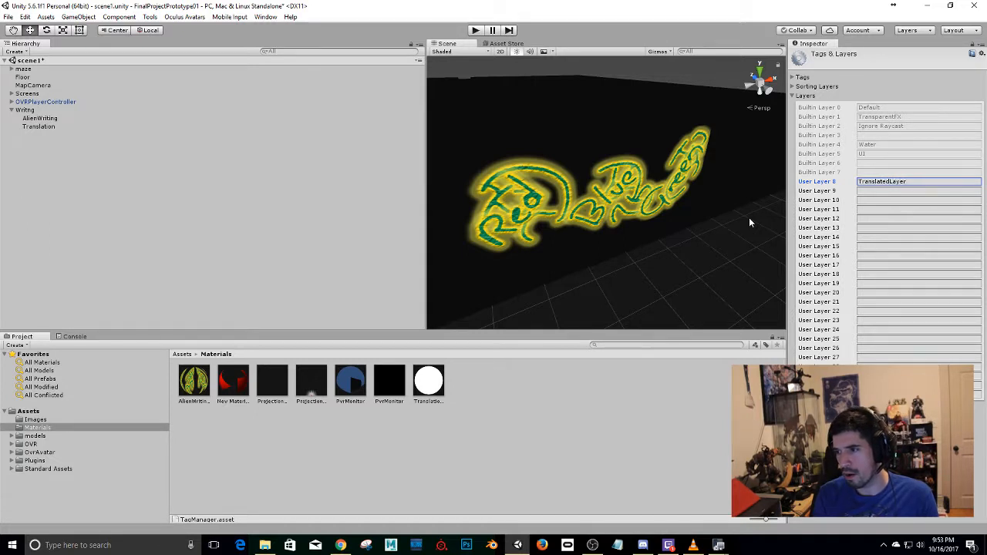
pyautogui.press('Return')
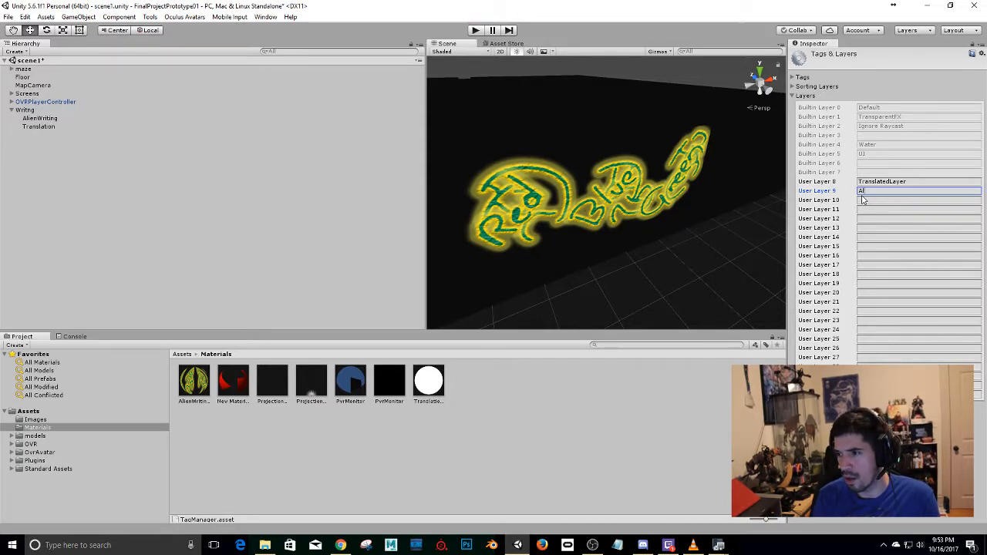
pyautogui.write('lienWri')
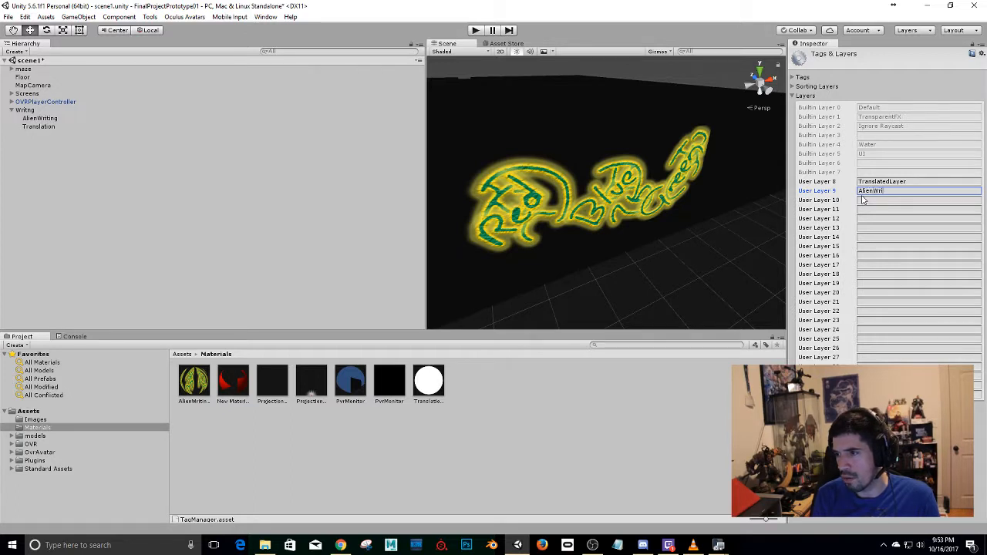
pyautogui.write('tingLayer')
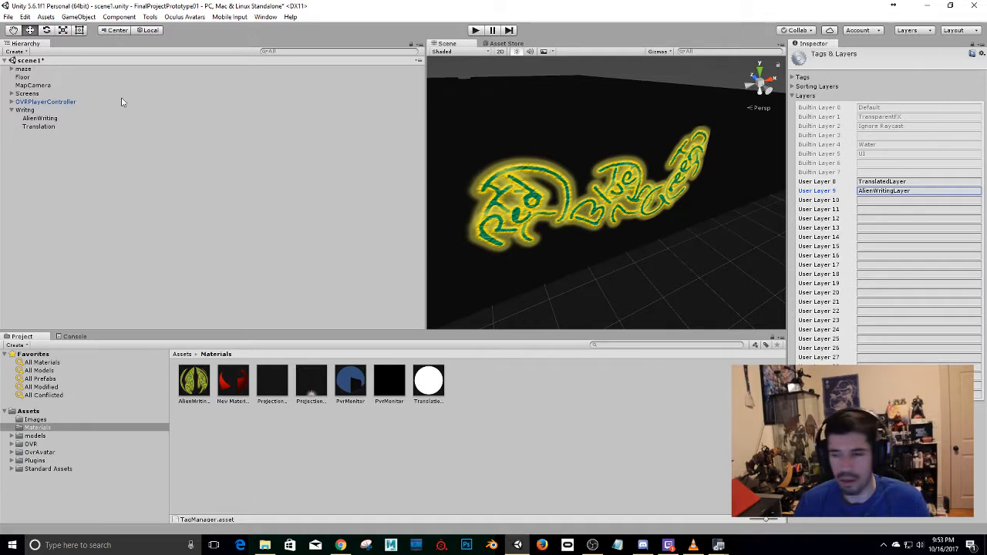
# Assign the AlienWriting plane to AlienWritingLayer and the Translation plane to TranslatedLayer.
pyautogui.click(37, 120)
pyautogui.click(939, 65)
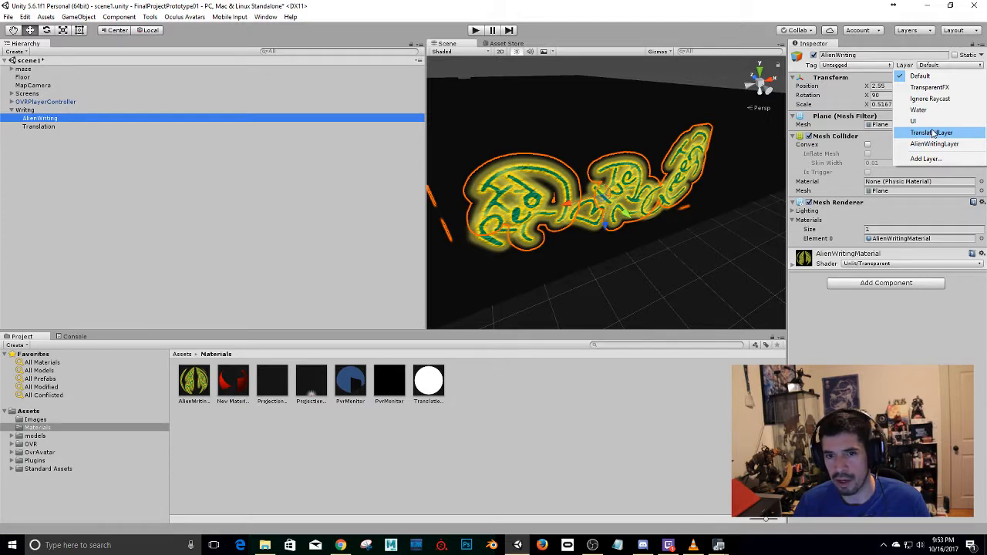
pyautogui.click(934, 144)
pyautogui.click(46, 129)
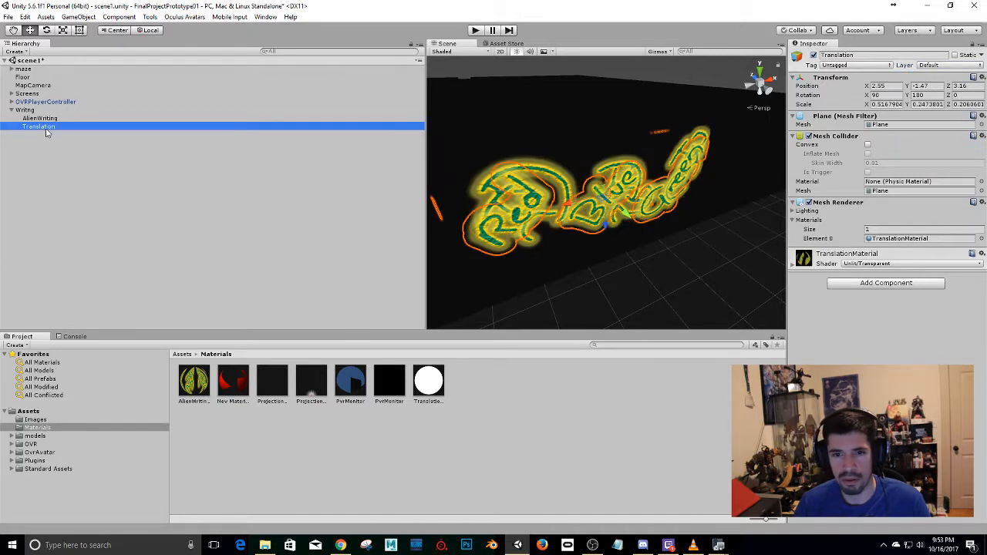
pyautogui.click(957, 67)
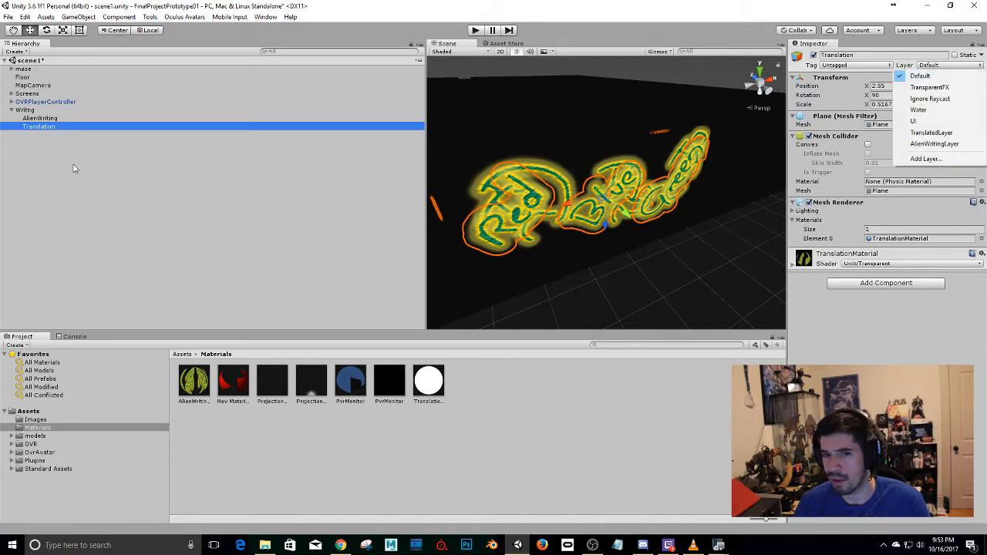
pyautogui.click(942, 134)
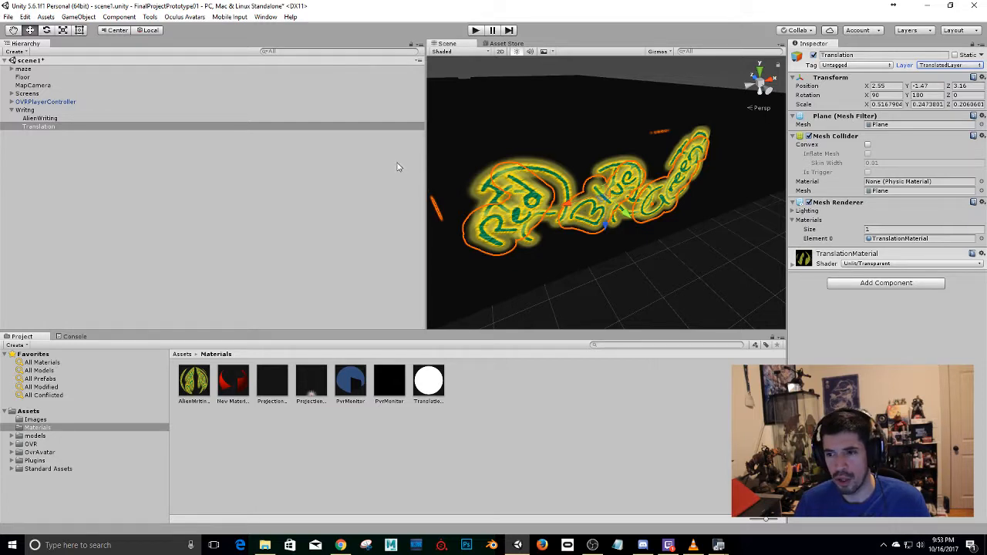
# Rename the Camera under OVRPlayerController as BodyCamera and exclude AlienWritingLayer from its culling mask.
pyautogui.click(51, 102)
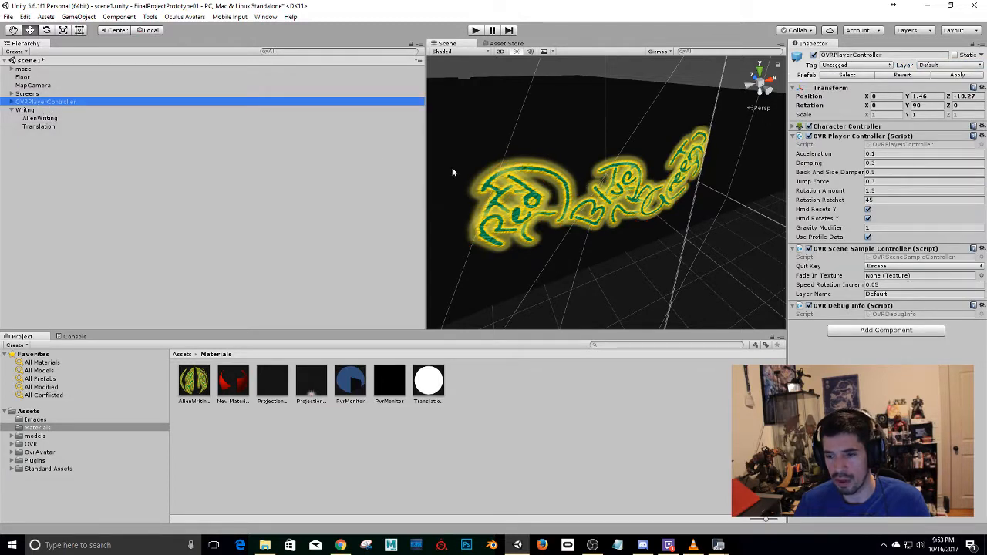
pyautogui.click(11, 93)
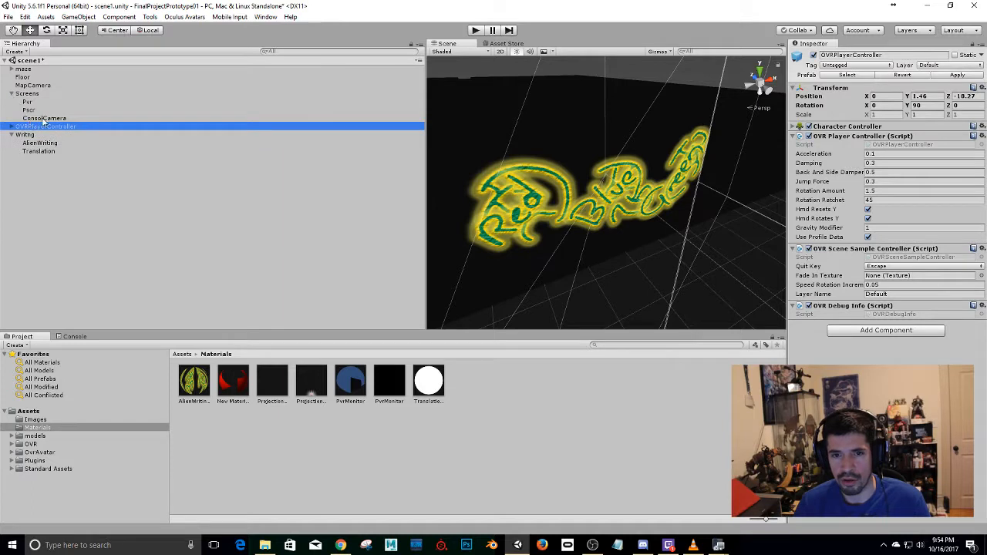
pyautogui.click(44, 119)
pyautogui.scroll(-6, 504, 178)
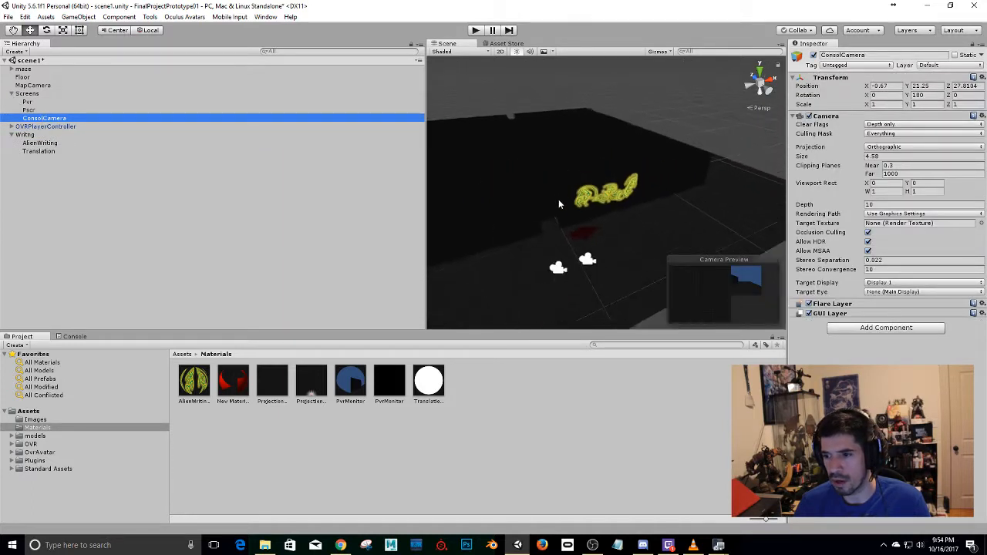
pyautogui.scroll(-5, 557, 212)
pyautogui.scroll(5, 555, 224)
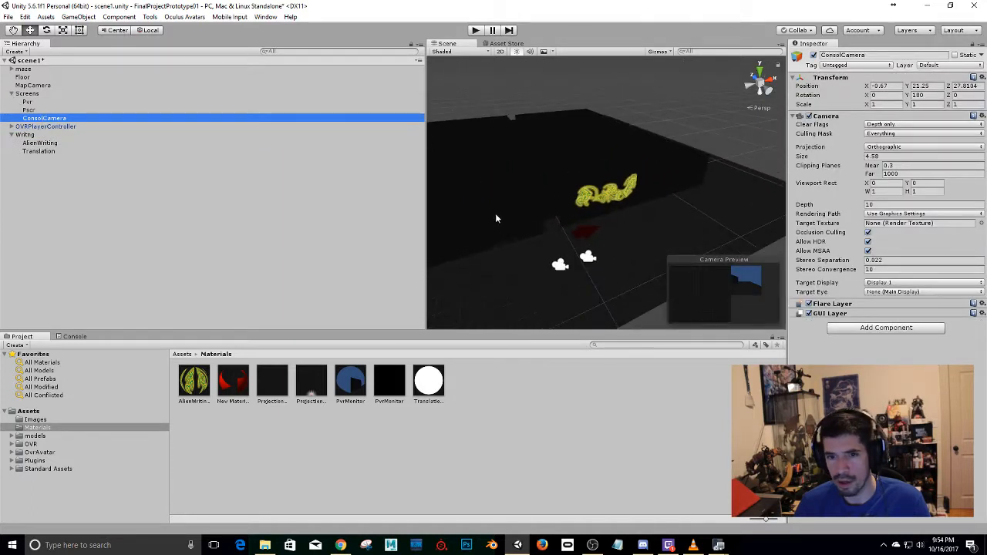
pyautogui.click(12, 127)
pyautogui.click(51, 126)
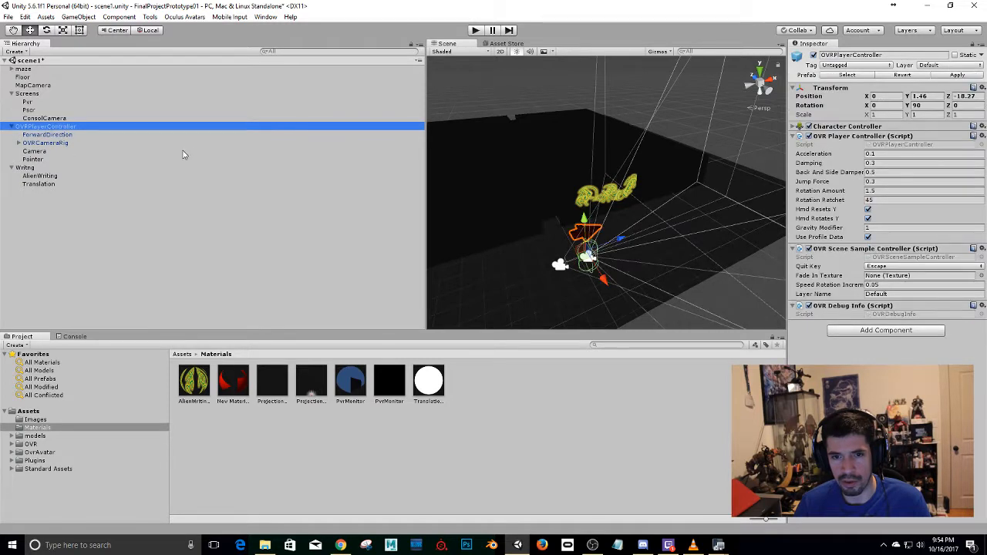
pyautogui.click(35, 151)
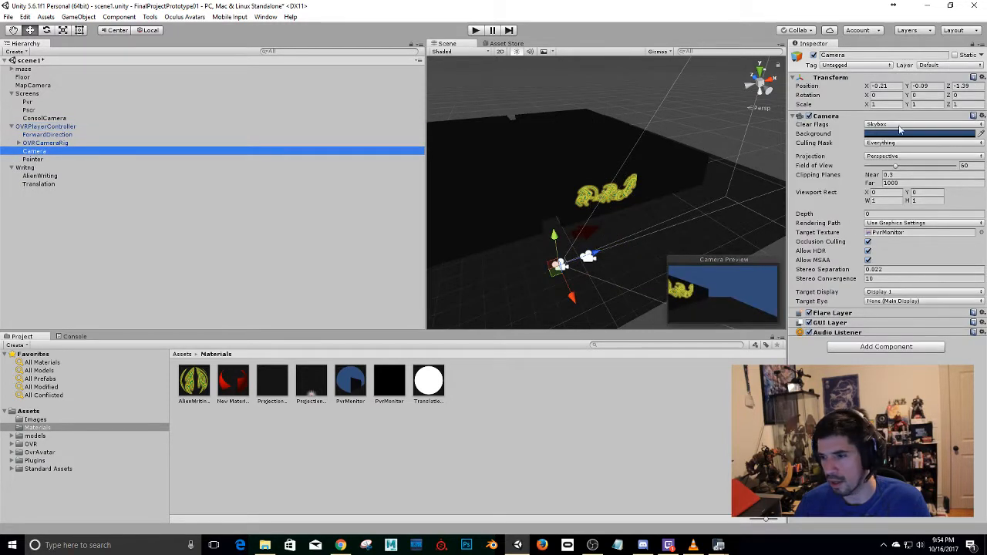
pyautogui.click(861, 55)
pyautogui.write('BodyCamera')
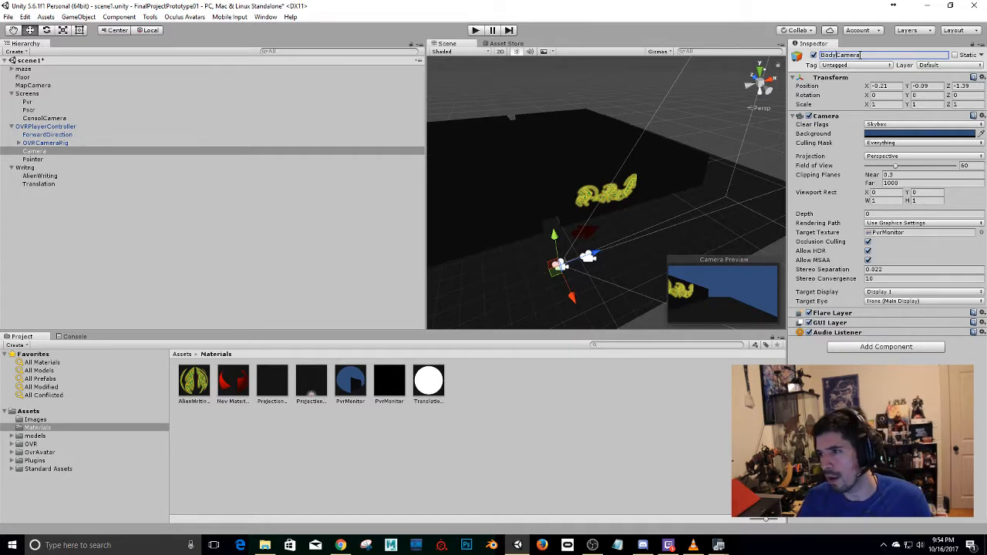
pyautogui.press('Return')
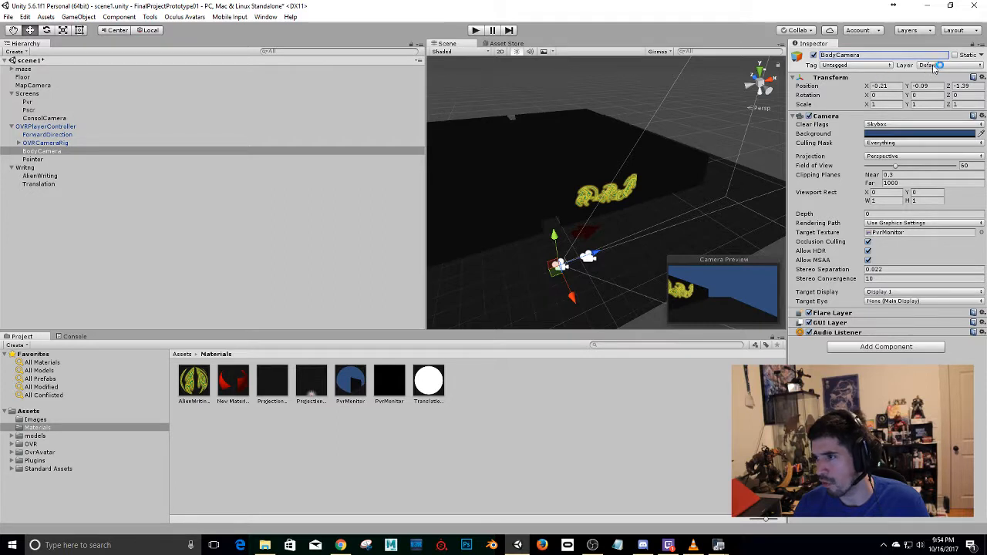
pyautogui.click(866, 144)
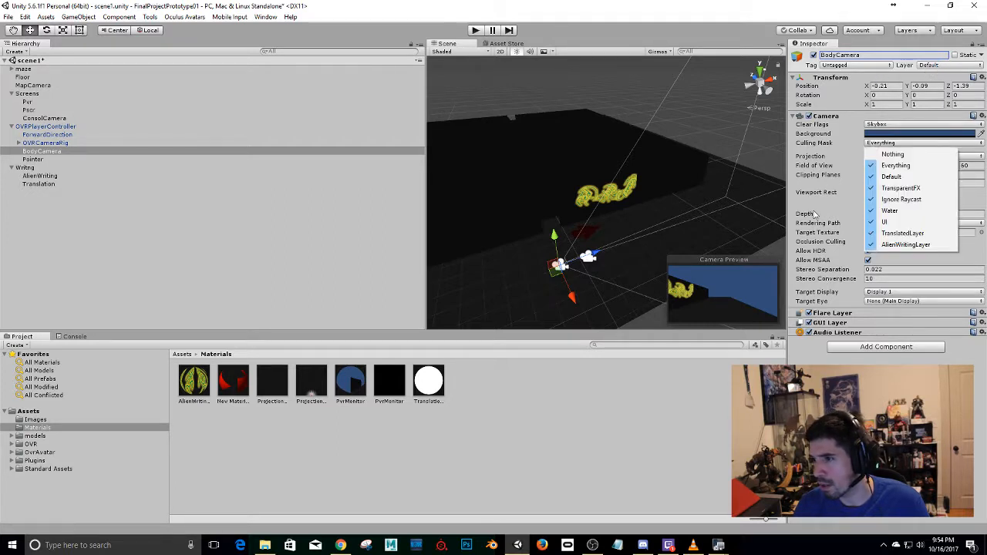
pyautogui.click(894, 245)
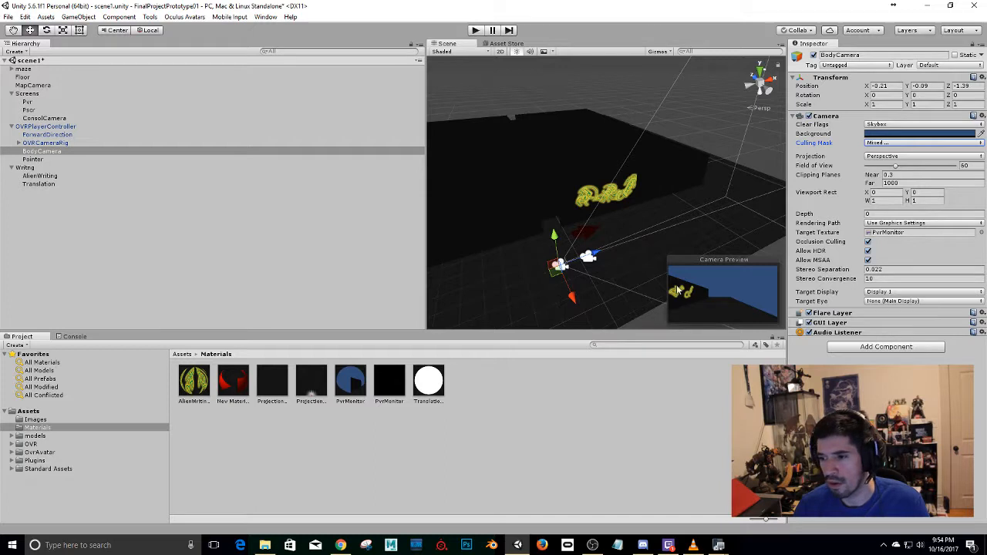
# Exclude TranslatedLayer from the culling mask of the LeftEyeAnchor camera in OVRCameraRig's TrackingSpace.
pyautogui.click(34, 144)
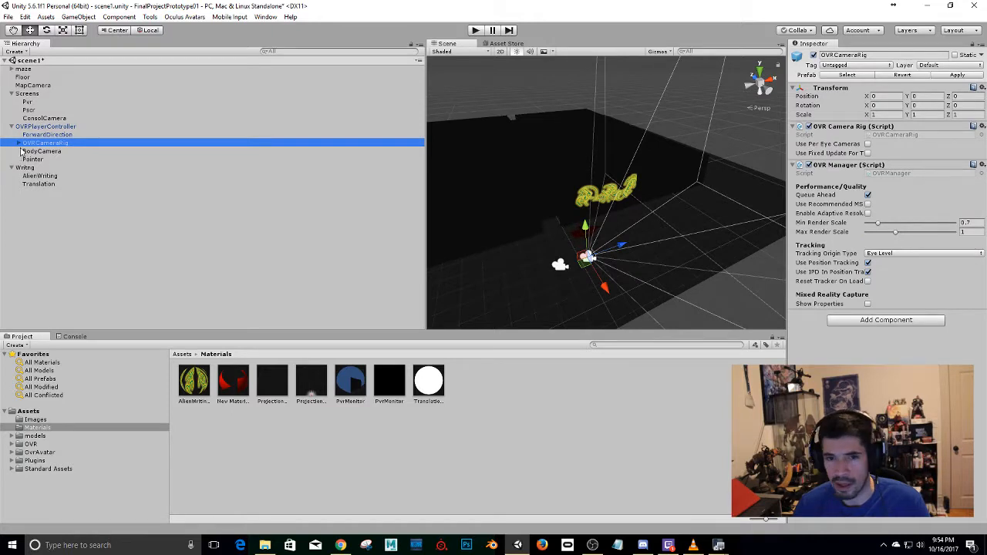
pyautogui.click(19, 143)
pyautogui.click(37, 152)
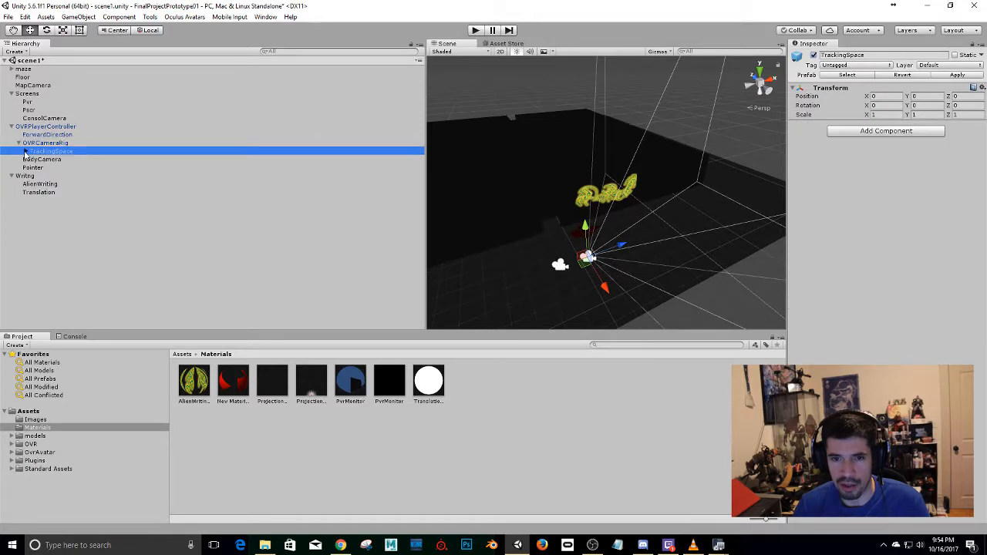
pyautogui.click(27, 151)
pyautogui.click(58, 159)
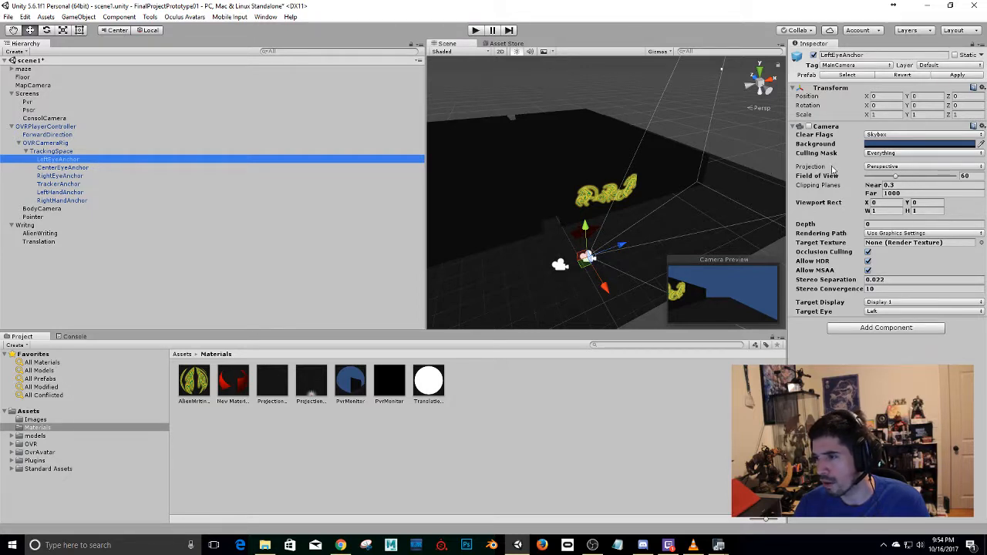
pyautogui.click(872, 153)
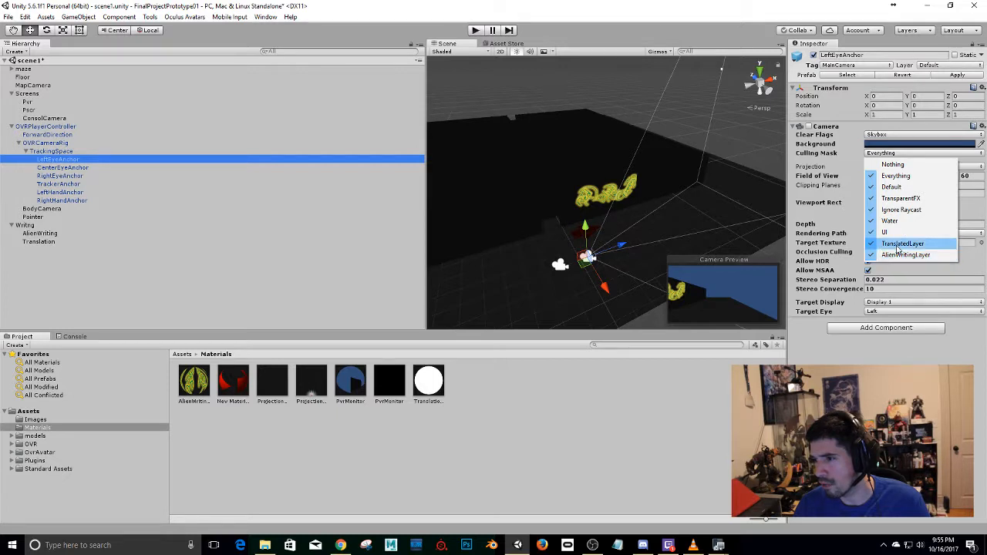
pyautogui.click(894, 256)
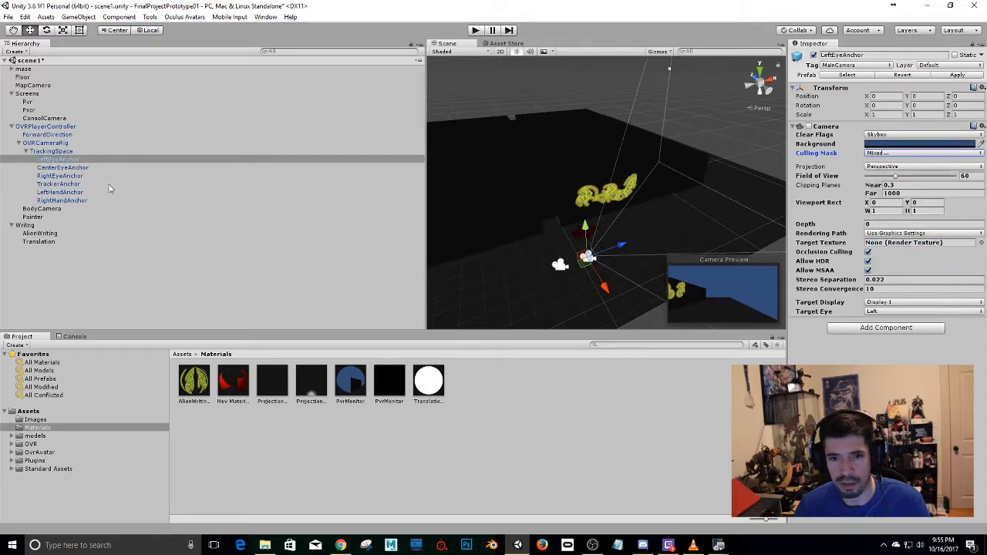
# Exclude TranslatedLayer from the culling masks of the CenterEyeAnchor and RightEyeAnchor cameras.
pyautogui.click(57, 168)
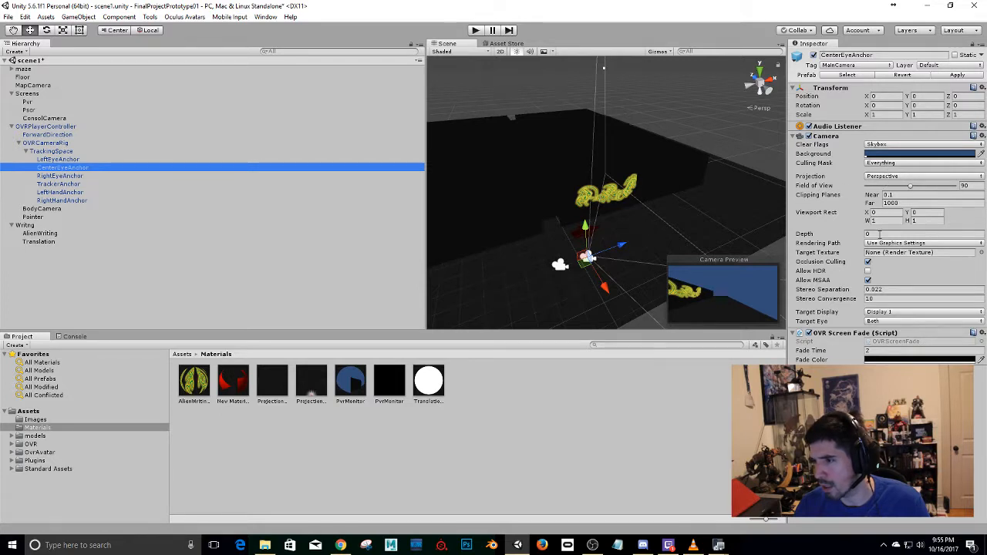
pyautogui.click(887, 163)
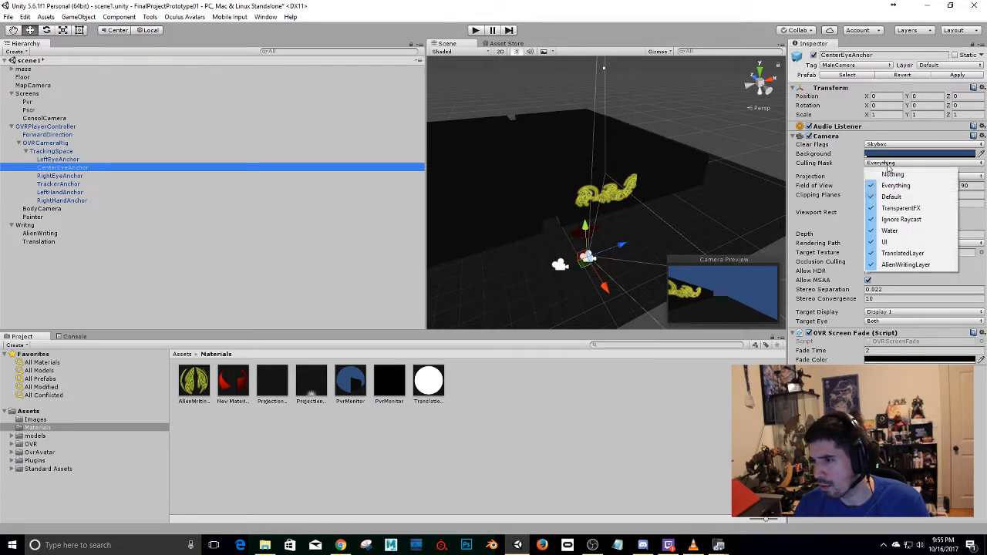
pyautogui.click(899, 254)
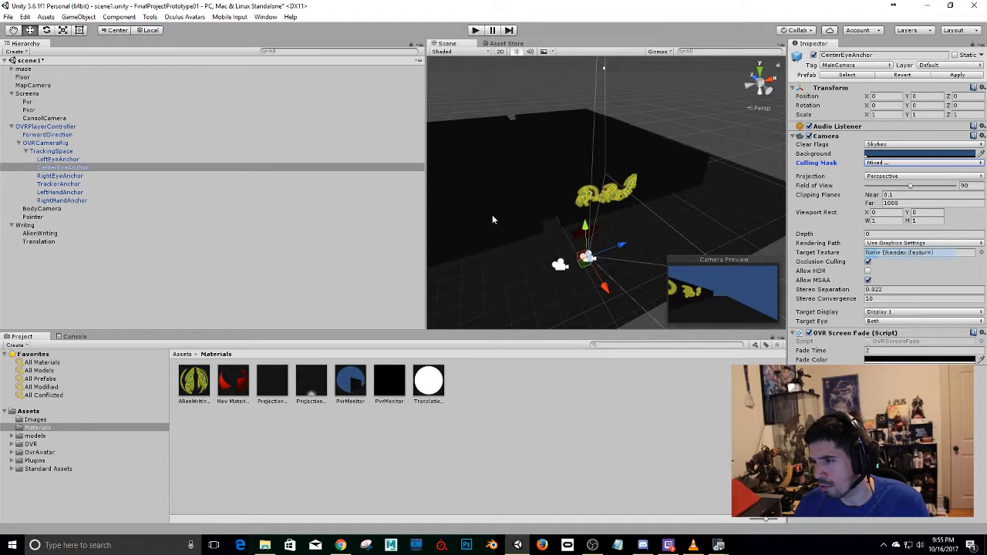
pyautogui.click(60, 176)
pyautogui.click(887, 136)
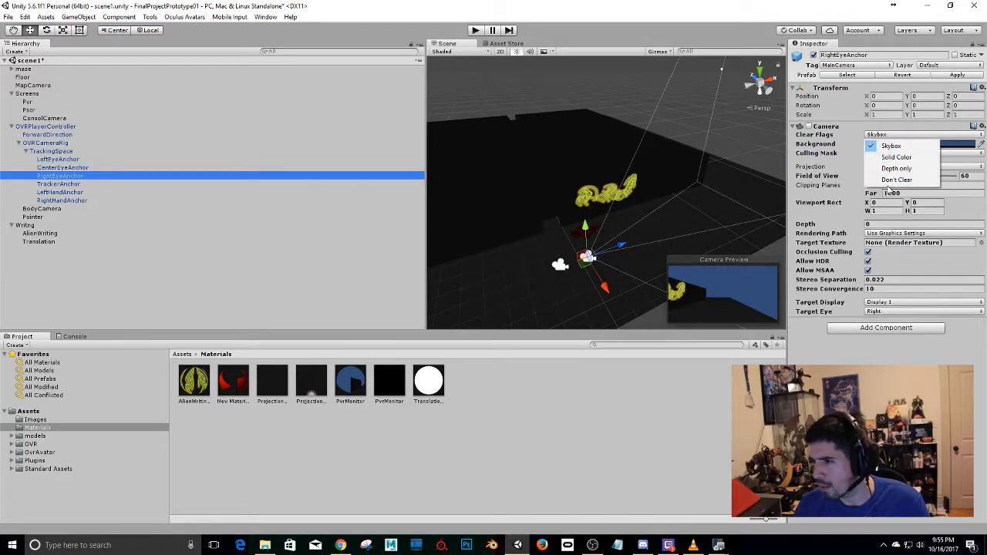
pyautogui.click(821, 155)
pyautogui.click(867, 153)
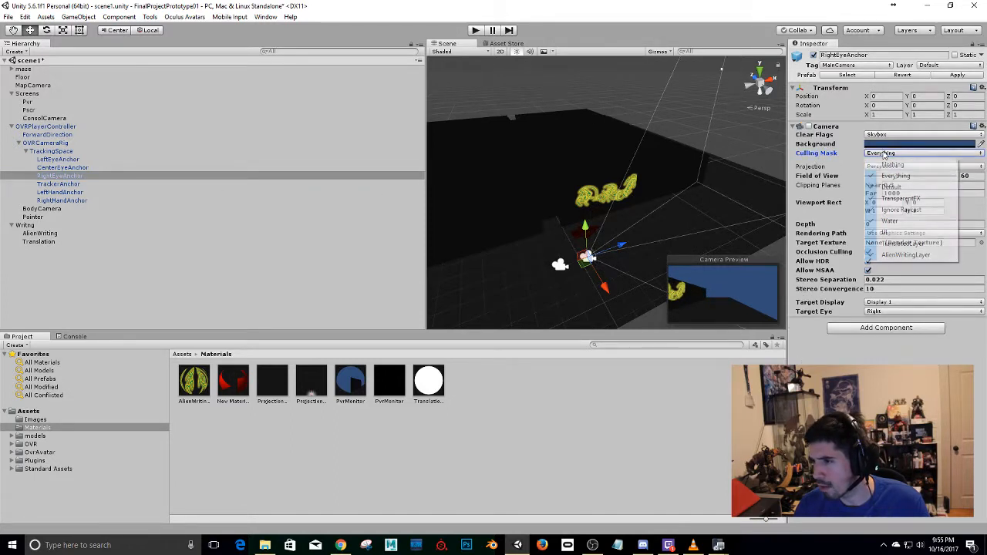
pyautogui.click(902, 244)
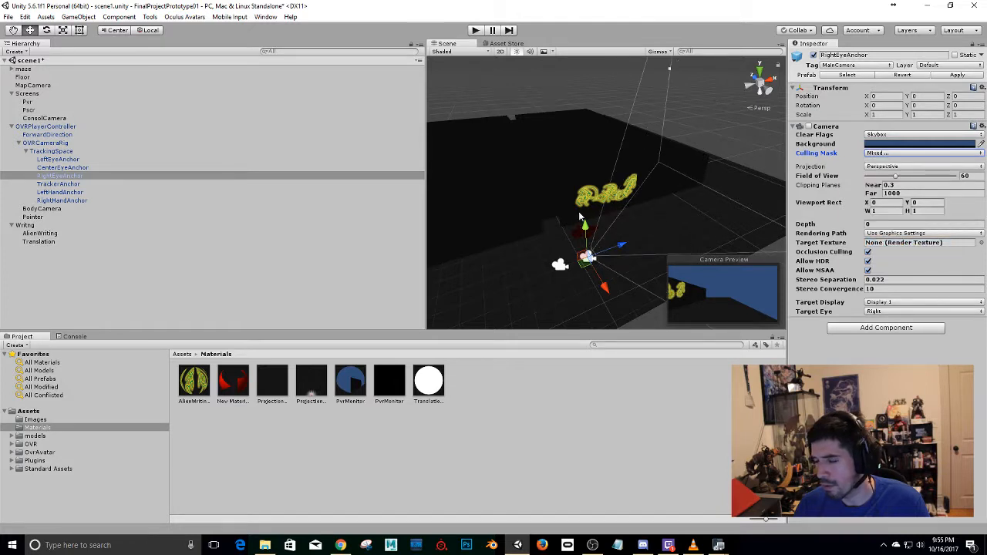
# Select CenterEyeAnchor in the rig to review its camera settings.
pyautogui.scroll(-8, 579, 217)
pyautogui.moveTo(579, 217)
pyautogui.keyDown('alt'); pyautogui.mouseDown()
pyautogui.moveTo(777, 177)
pyautogui.moveTo(630, 217)
pyautogui.moveTo(566, 218)
pyautogui.moveTo(596, 217)
pyautogui.mouseUp(); pyautogui.keyUp('alt')
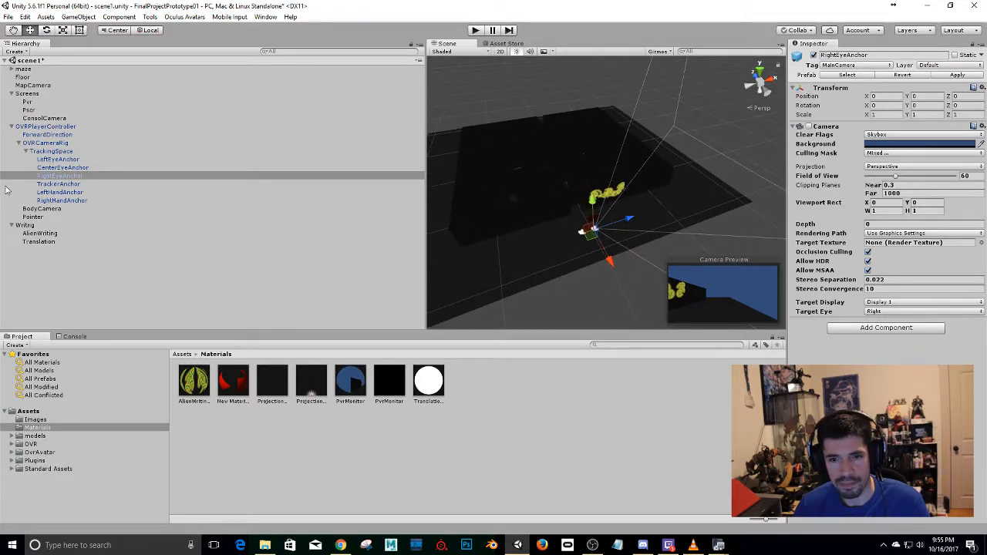
pyautogui.click(77, 167)
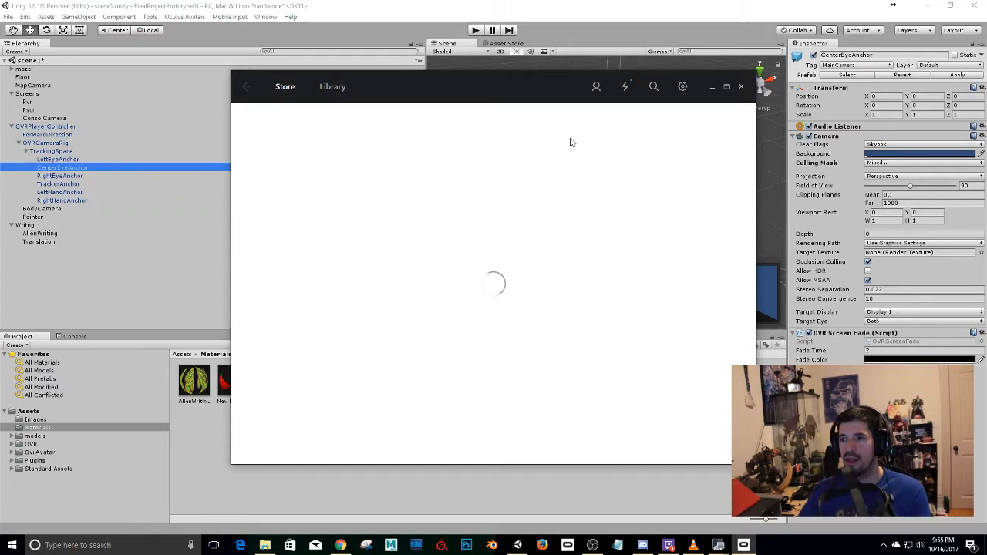
# Dismiss the Oculus window and run the maze scene to test the camera layers in the VR headset.
pyautogui.click(711, 87)
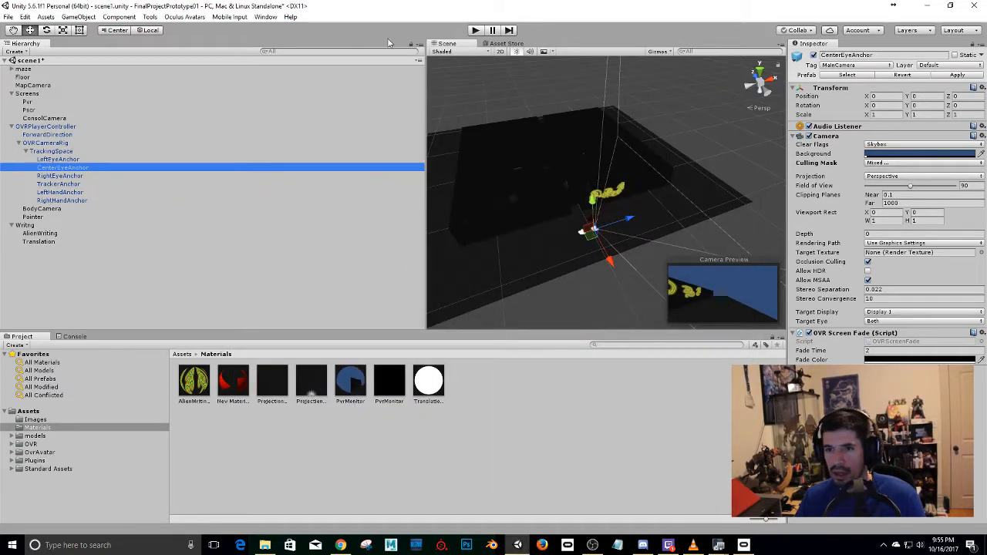
pyautogui.click(473, 30)
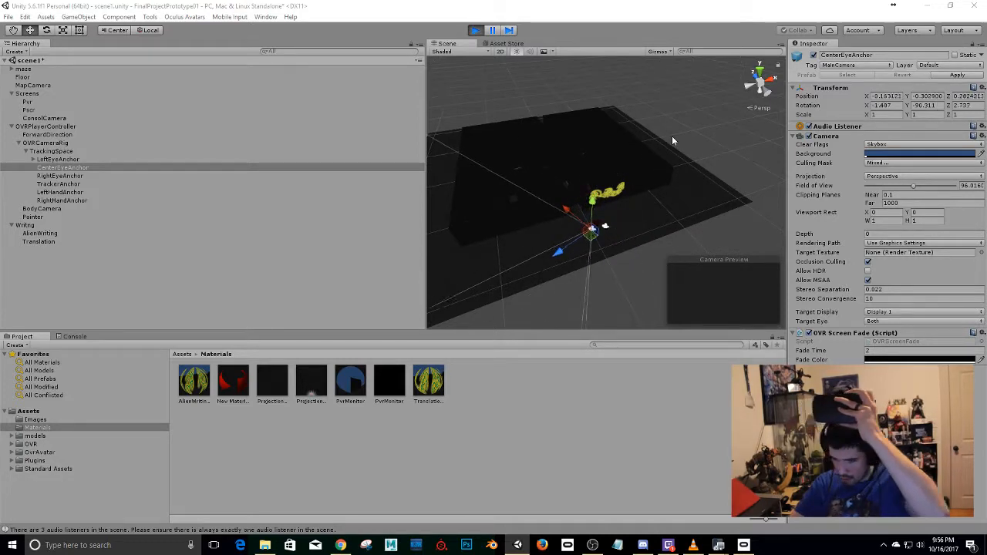
pyautogui.press('super+p')
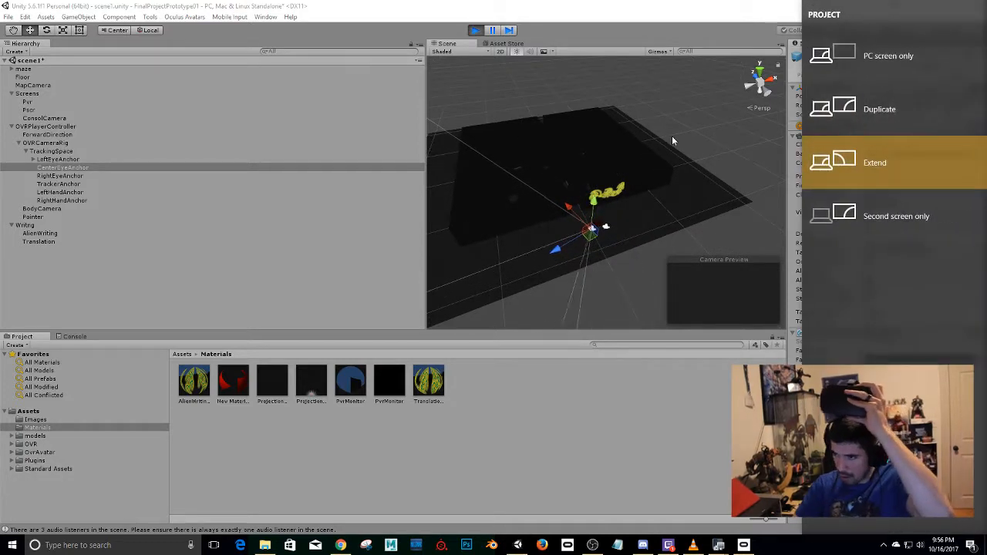
pyautogui.click(658, 369)
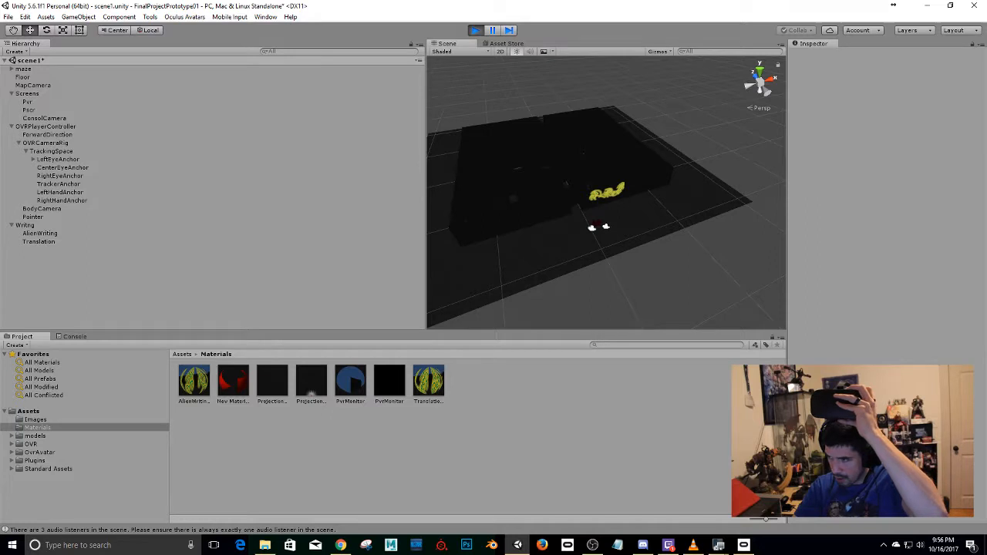
# Bring the floating Game view over from the second display and dock it beside the Scene view.
pyautogui.moveTo(986, 77); pyautogui.dragTo(342, 27)
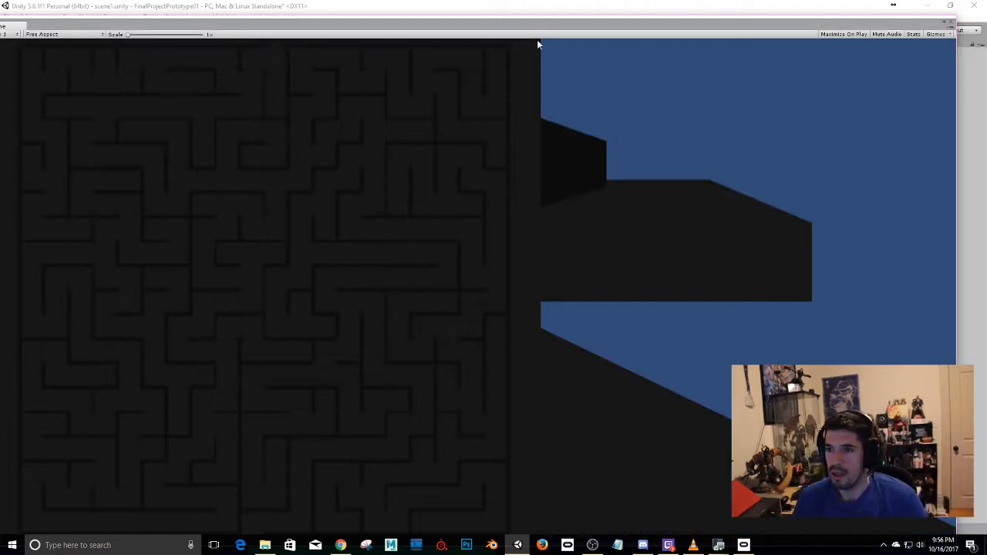
pyautogui.moveTo(126, 27); pyautogui.dragTo(748, 189)
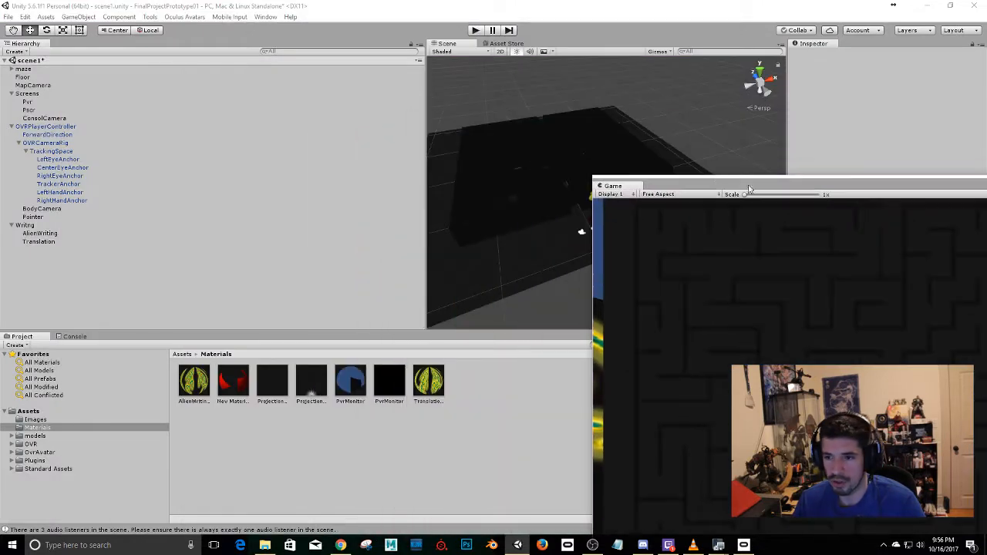
pyautogui.moveTo(623, 190); pyautogui.dragTo(487, 48)
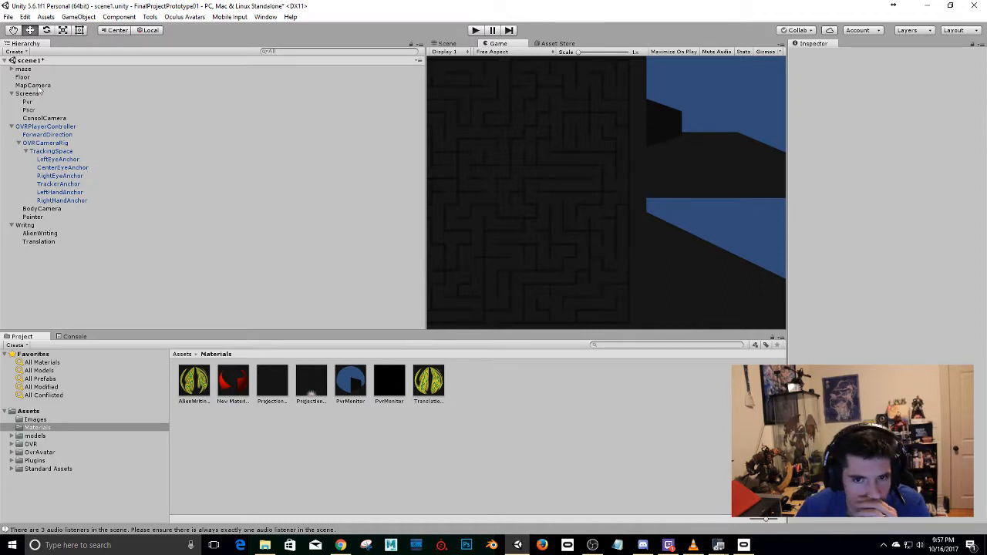
# Select ConsolCamera under Screens and frame it in the Scene view to examine the monitor screens it films.
pyautogui.click(35, 119)
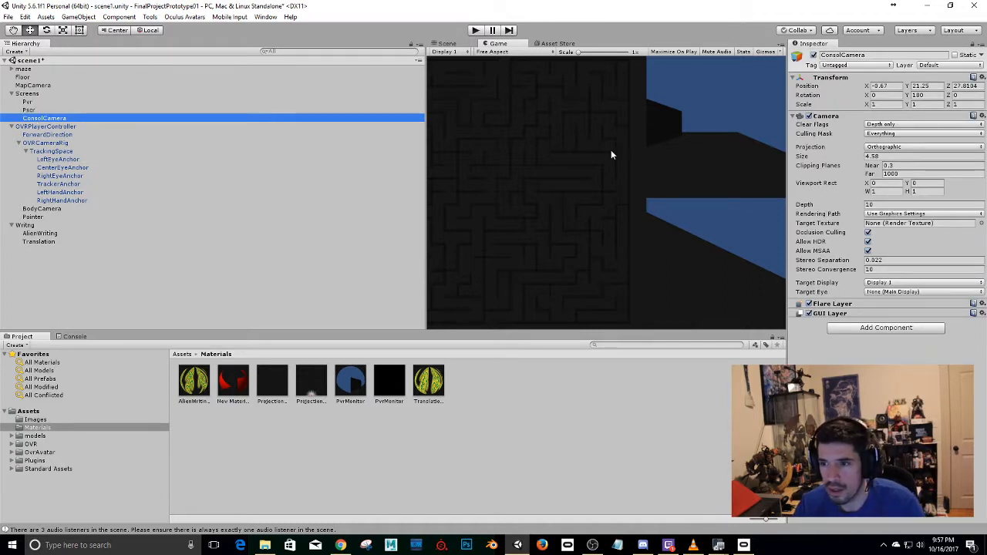
pyautogui.click(446, 44)
pyautogui.press('f')
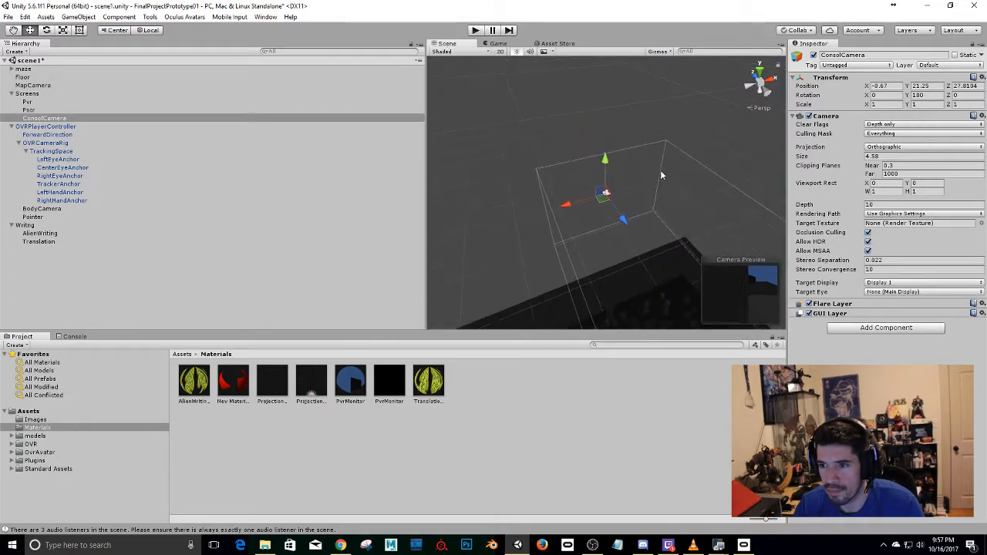
pyautogui.scroll(5, 661, 184)
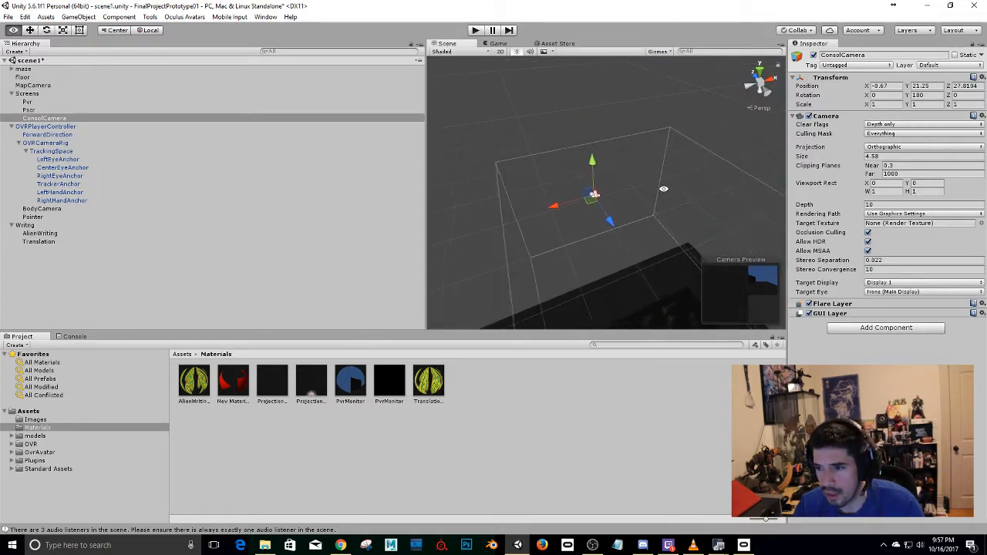
pyautogui.keyDown('alt'); pyautogui.moveTo(582, 231); pyautogui.dragTo(958, 189); pyautogui.keyUp('alt')
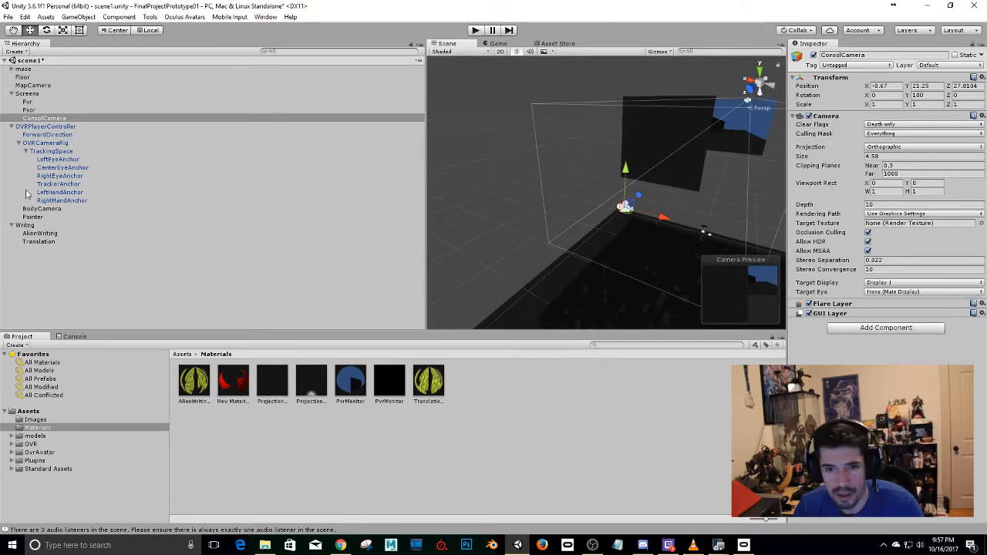
# Duplicate the Pvr screen under Screens and move the copy below the original, to about Y 18.43.
pyautogui.click(32, 112)
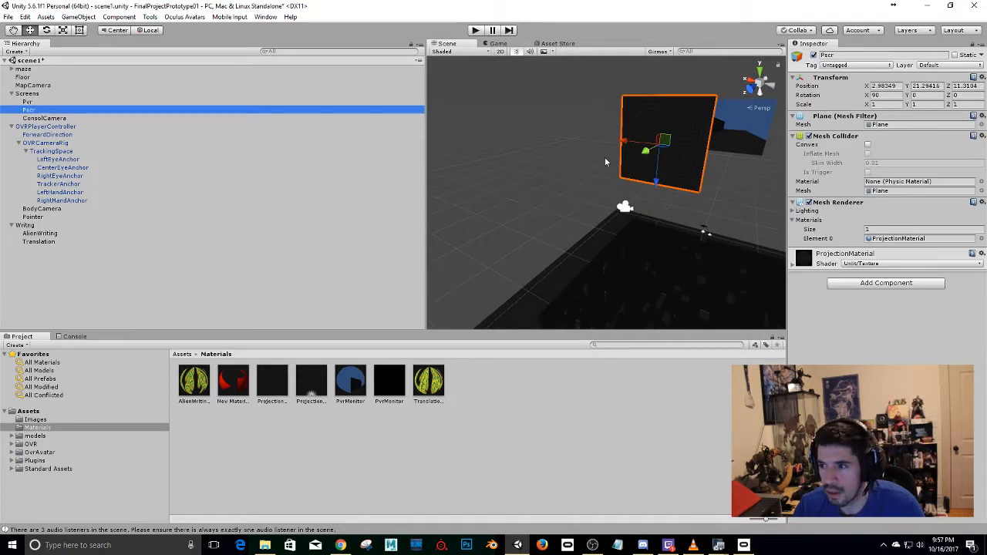
pyautogui.click(29, 102)
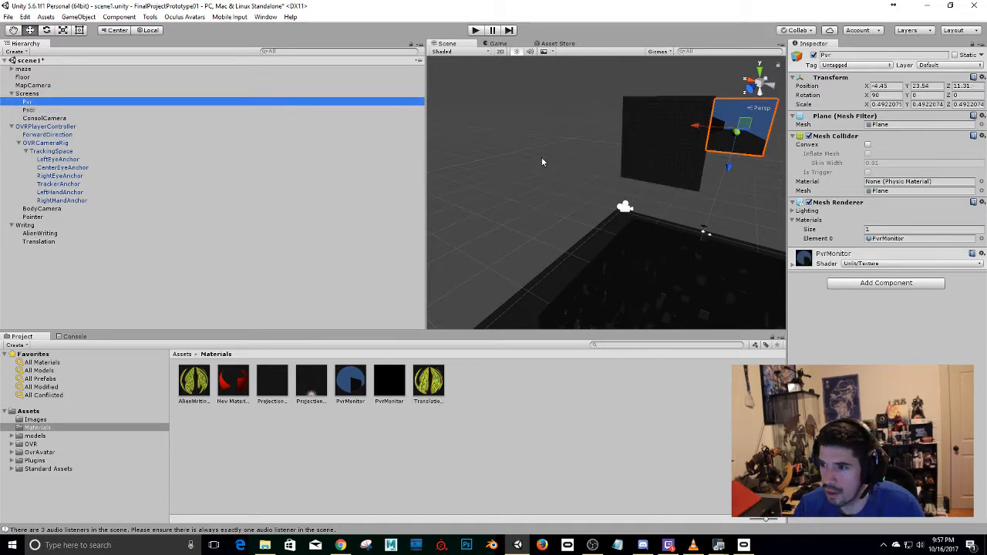
pyautogui.hotkey('ctrl', 'd')
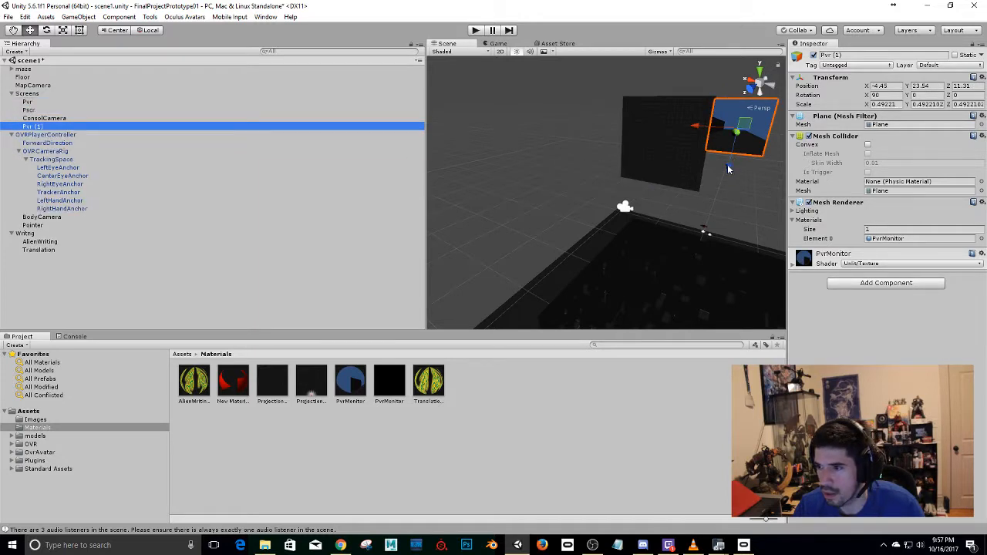
pyautogui.moveTo(729, 168); pyautogui.dragTo(731, 226)
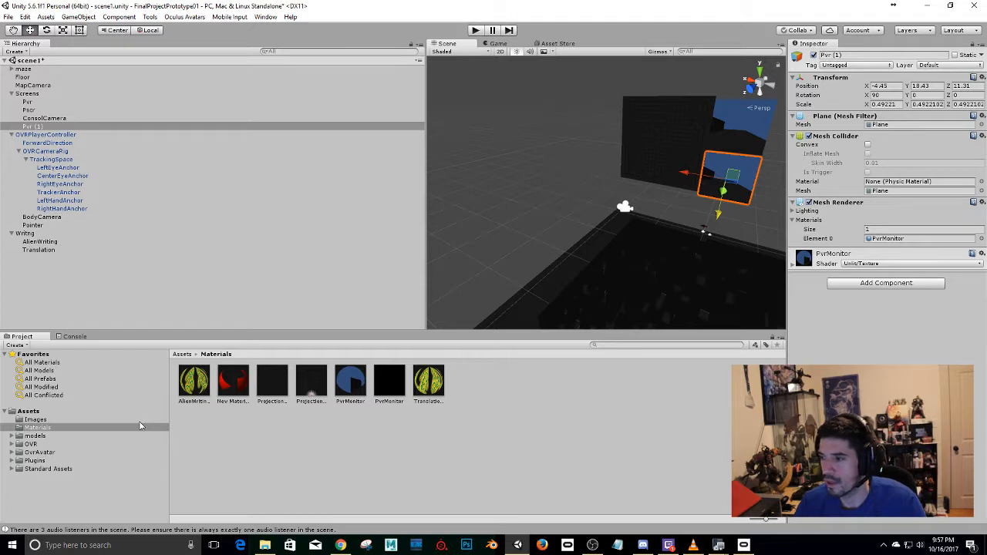
# Duplicate BodyCamera under OVRPlayerController and rename the copy as BodyCameraOriginal.
pyautogui.click(19, 152)
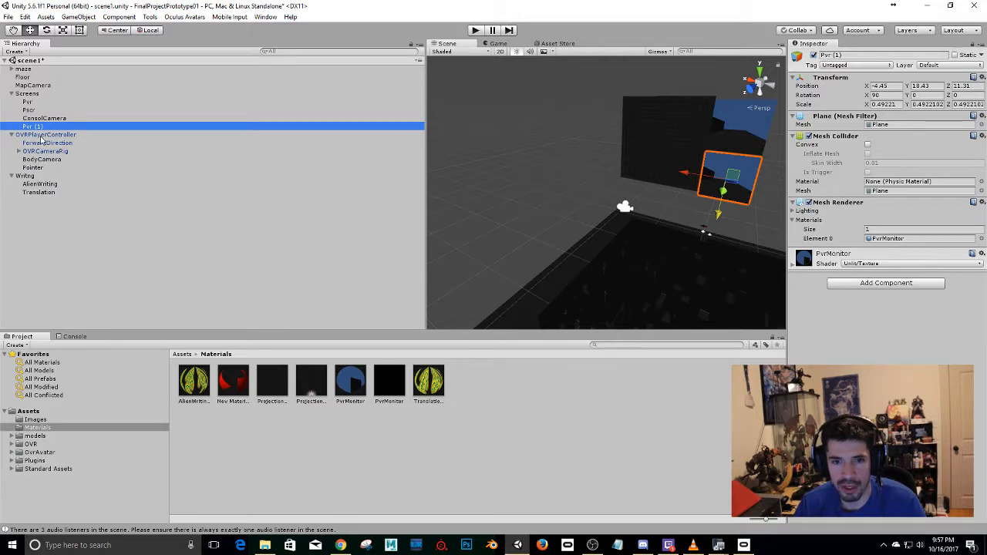
pyautogui.click(42, 135)
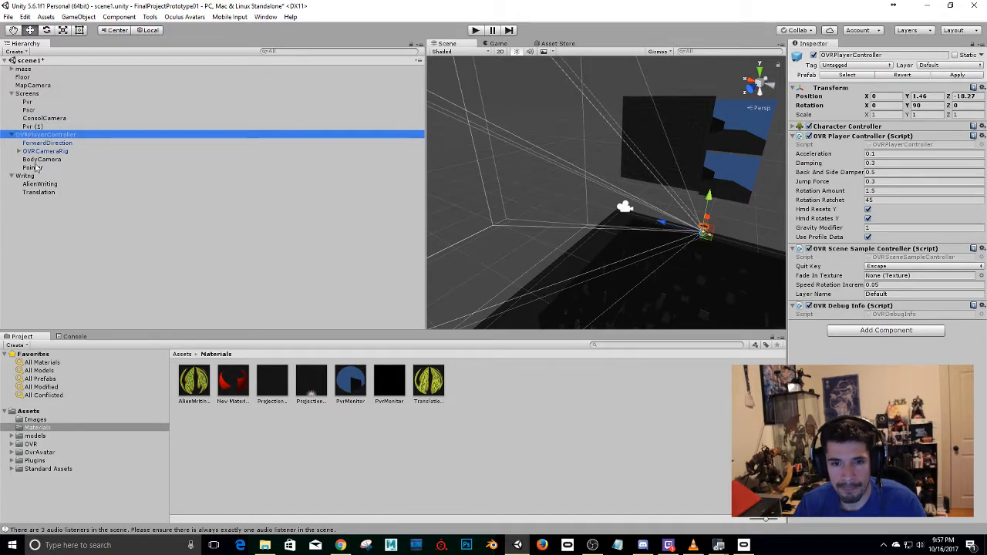
pyautogui.click(36, 159)
pyautogui.hotkey('ctrl', 'd')
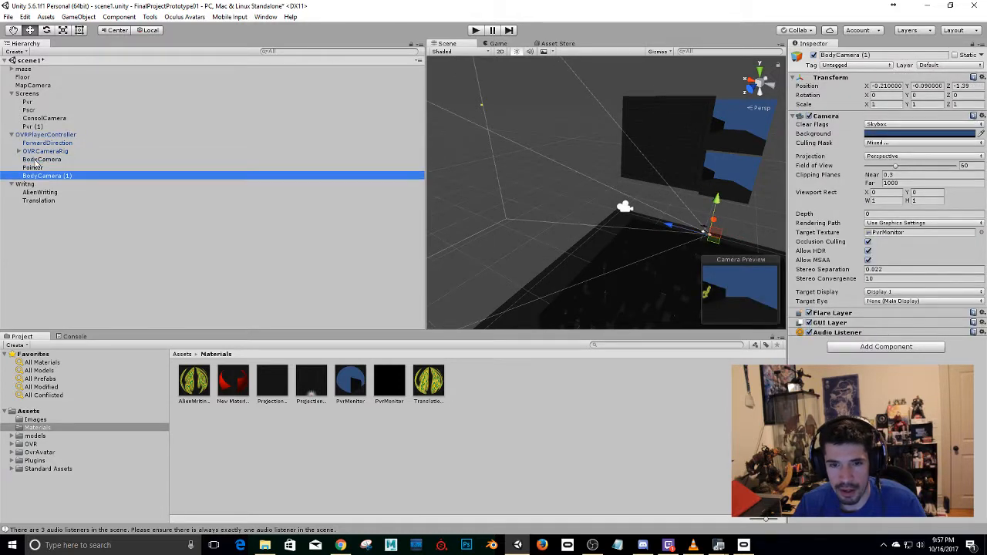
pyautogui.click(867, 56)
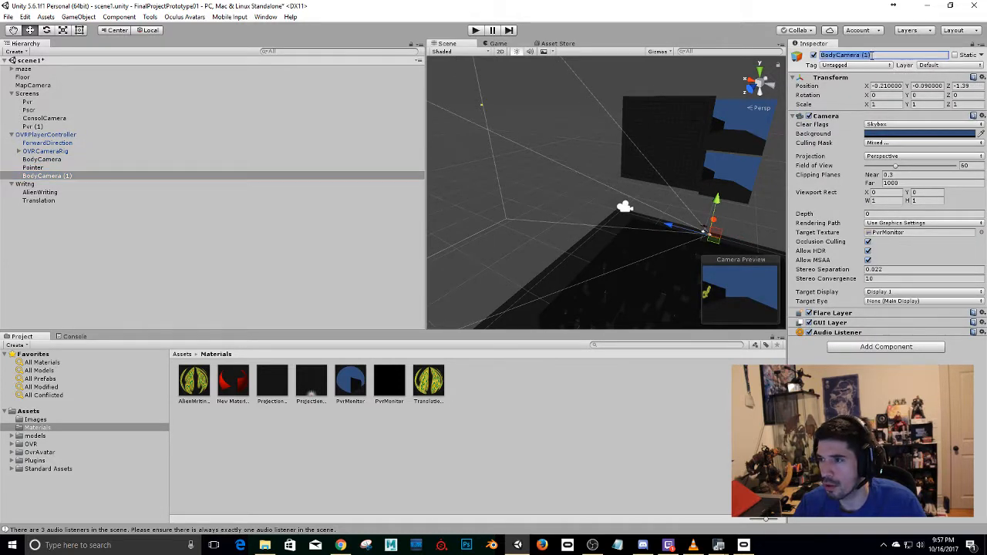
pyautogui.press('BackSpace')
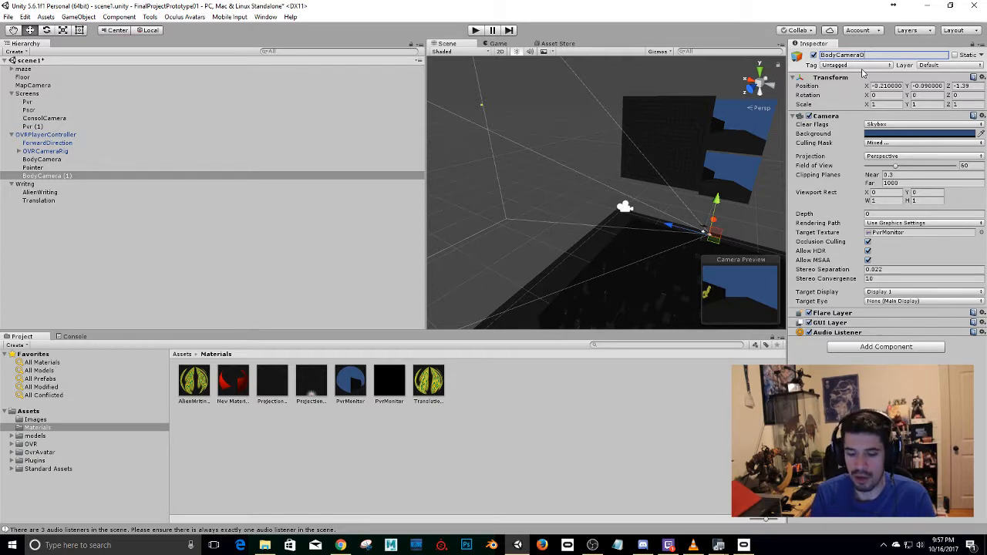
pyautogui.press('Return')
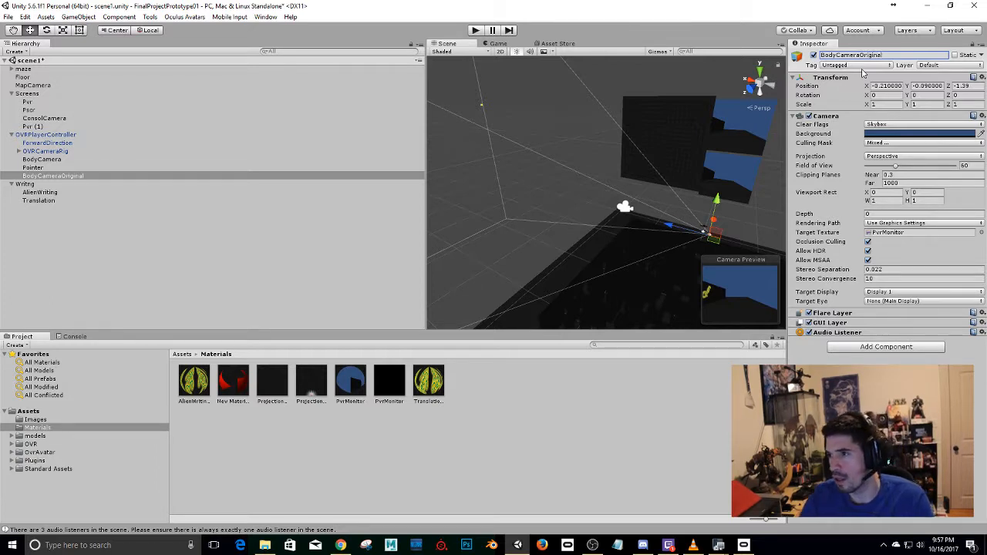
# Include AlienWritingLayer in the culling mask of BodyCameraOriginal and exclude TranslatedLayer from it.
pyautogui.click(890, 144)
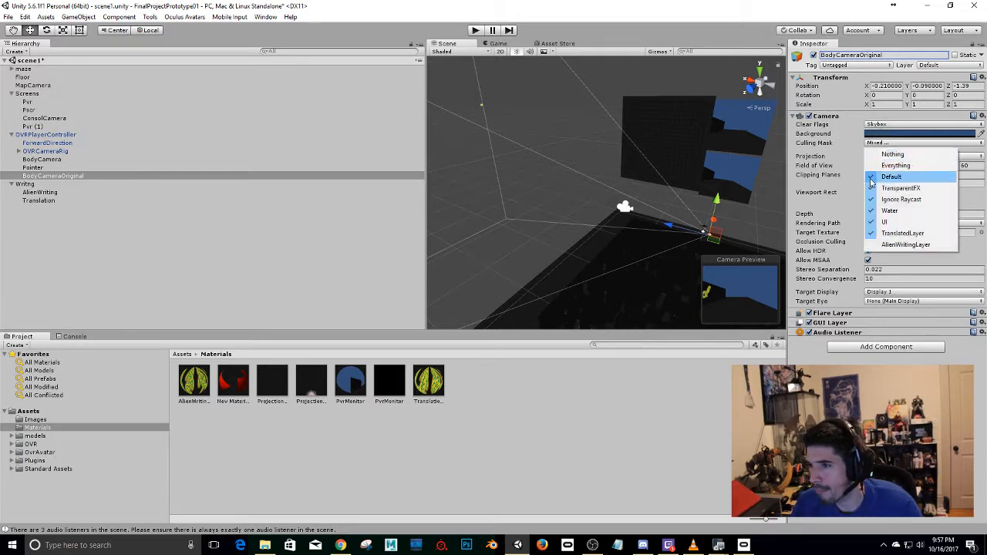
pyautogui.click(904, 245)
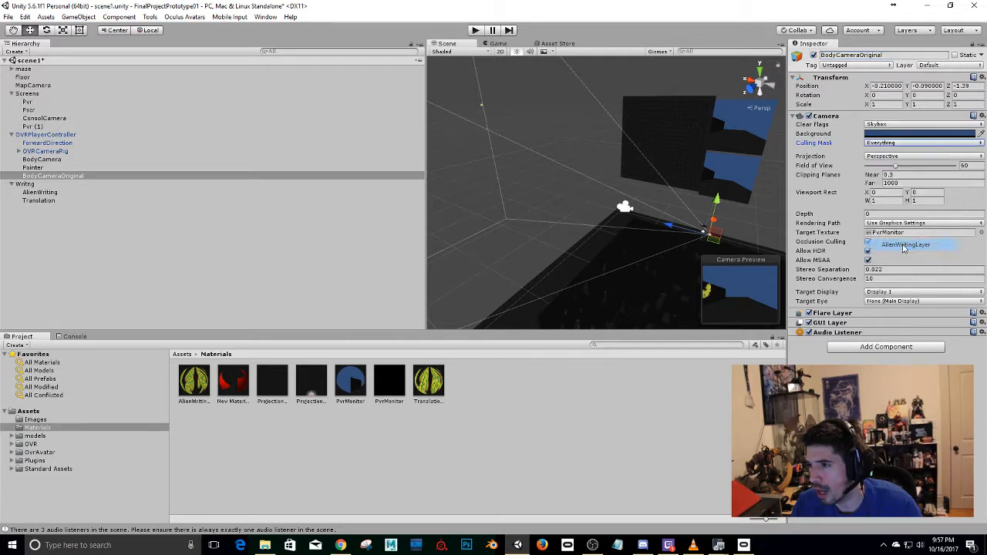
pyautogui.click(895, 144)
pyautogui.click(902, 233)
pyautogui.click(902, 234)
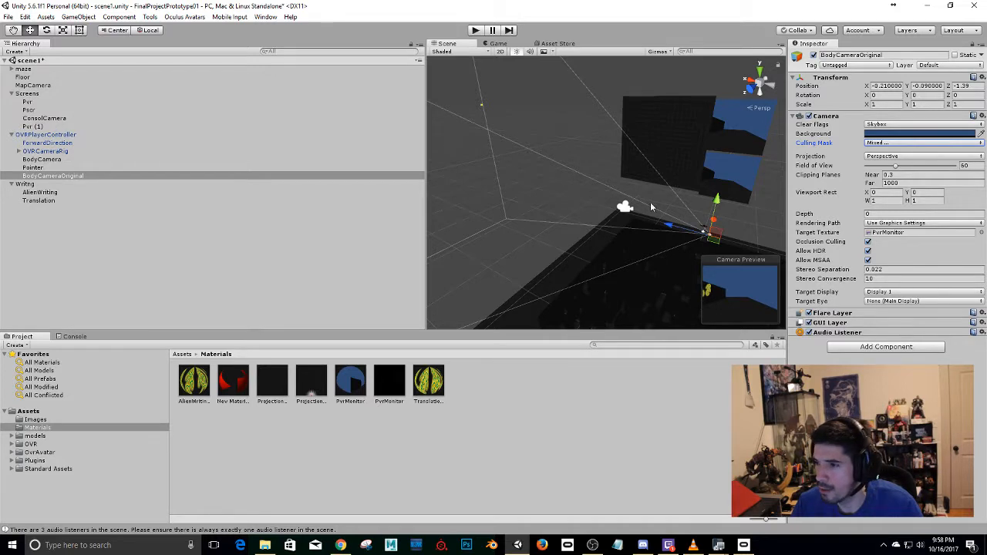
# Nudge the duplicated Pvr screen up slightly, to about Y 18.57.
pyautogui.click(733, 179)
pyautogui.moveTo(718, 218); pyautogui.dragTo(719, 218)
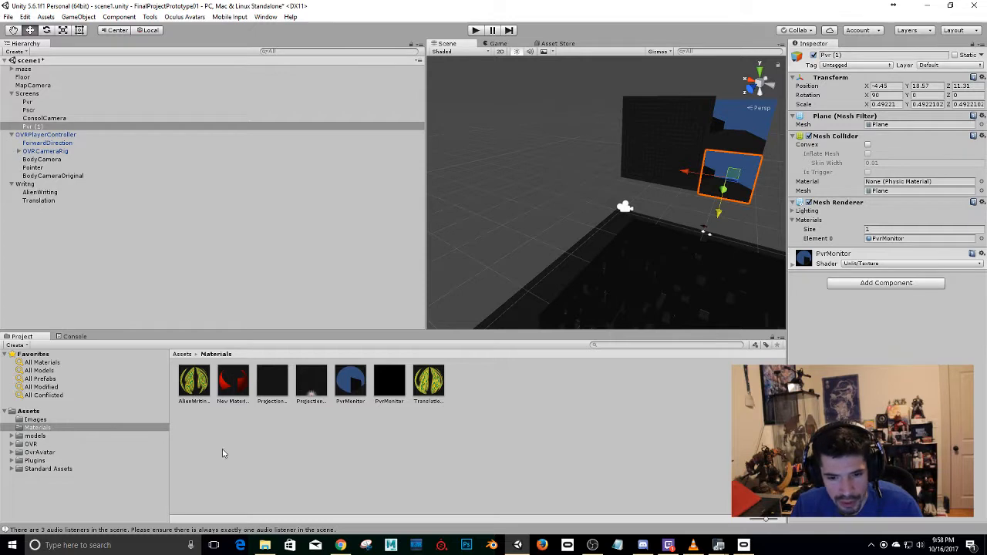
# Create a render texture named PvrOriginal in the Materials folder.
pyautogui.rightClick(368, 451)
pyautogui.click(277, 436)
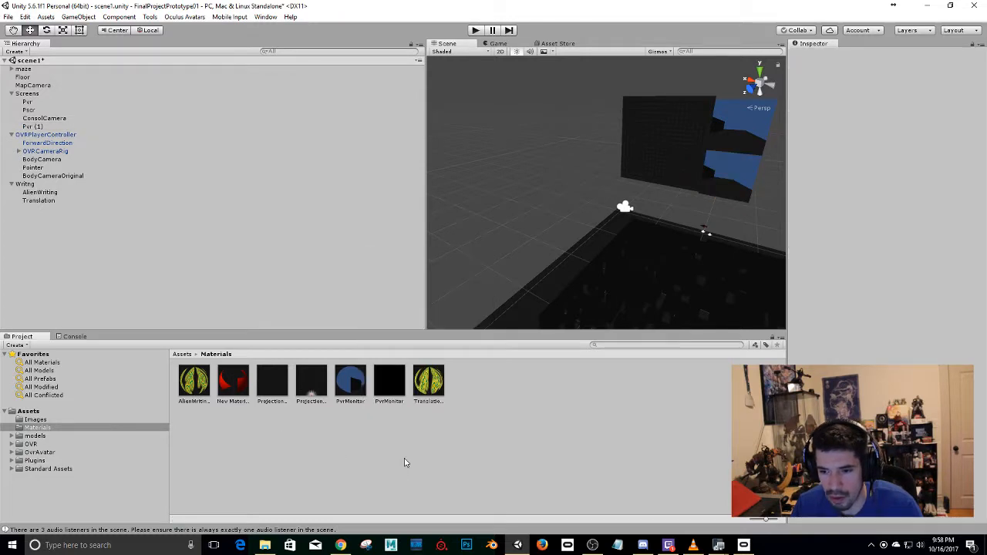
pyautogui.rightClick(398, 461)
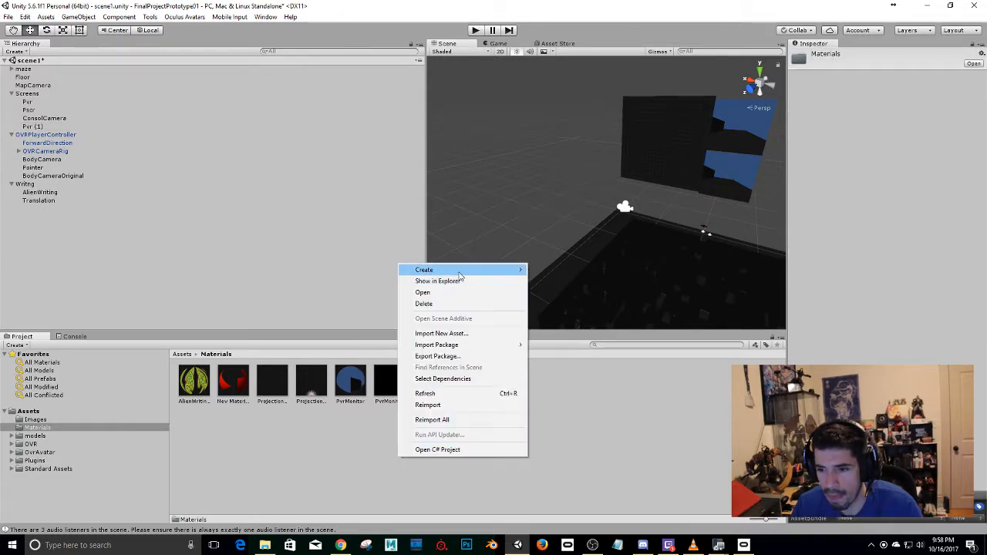
pyautogui.moveTo(432, 270)
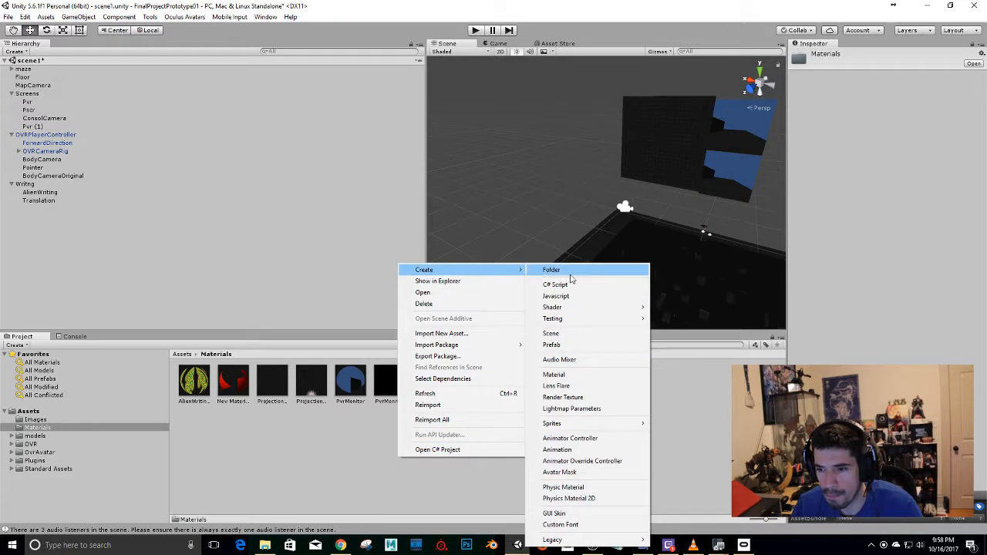
pyautogui.click(588, 400)
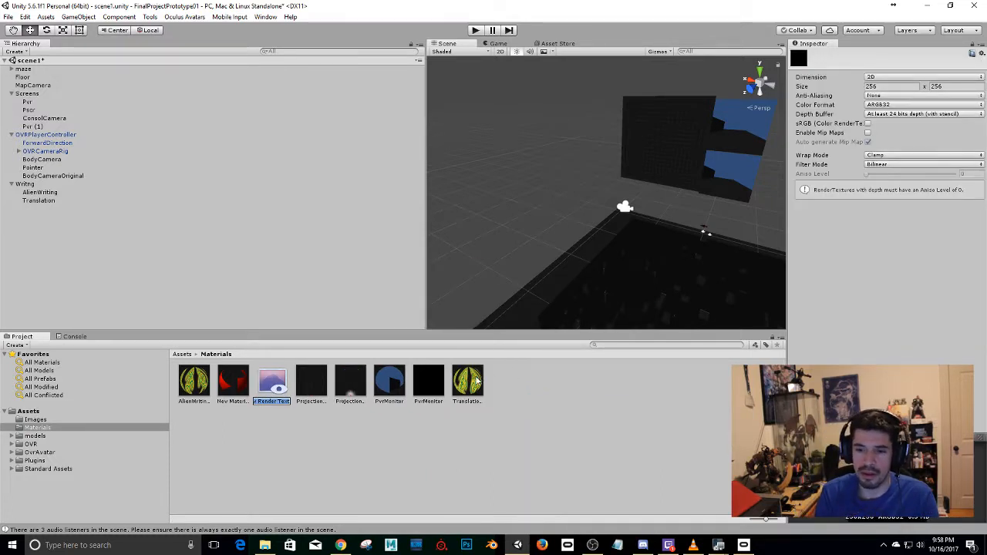
pyautogui.write('PvrOr')
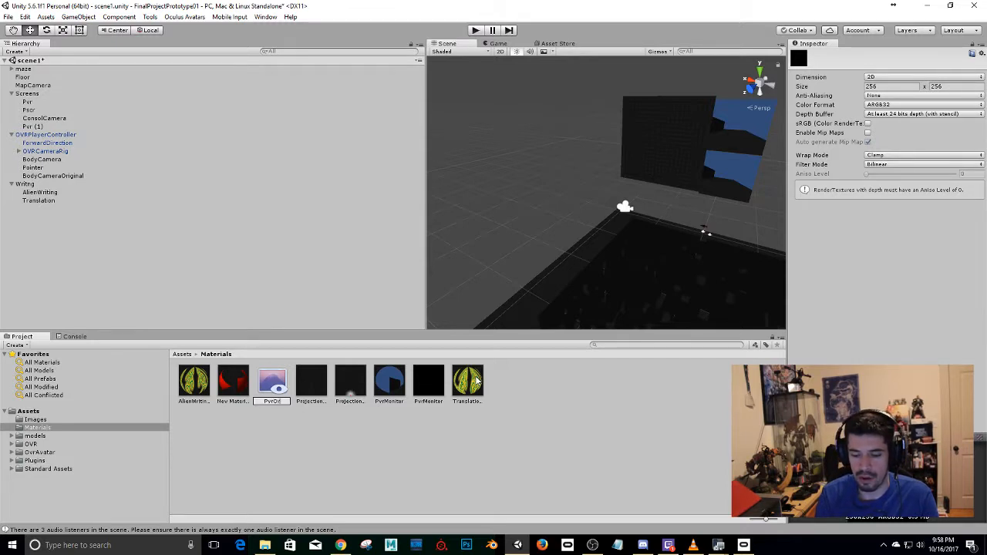
pyautogui.write('iginal')
pyautogui.press('Return')
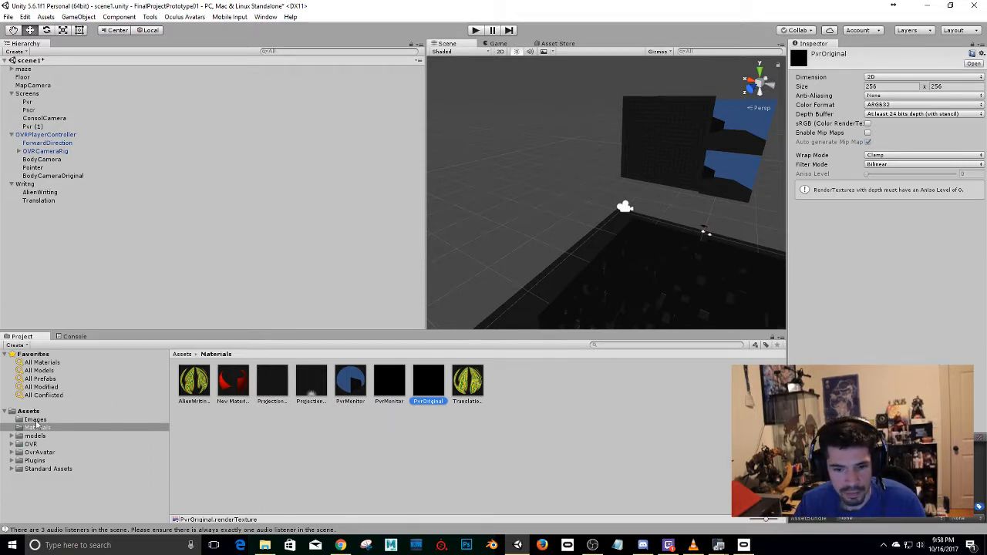
# Assign the PvrOriginal render texture as the target texture of BodyCameraOriginal.
pyautogui.click(51, 176)
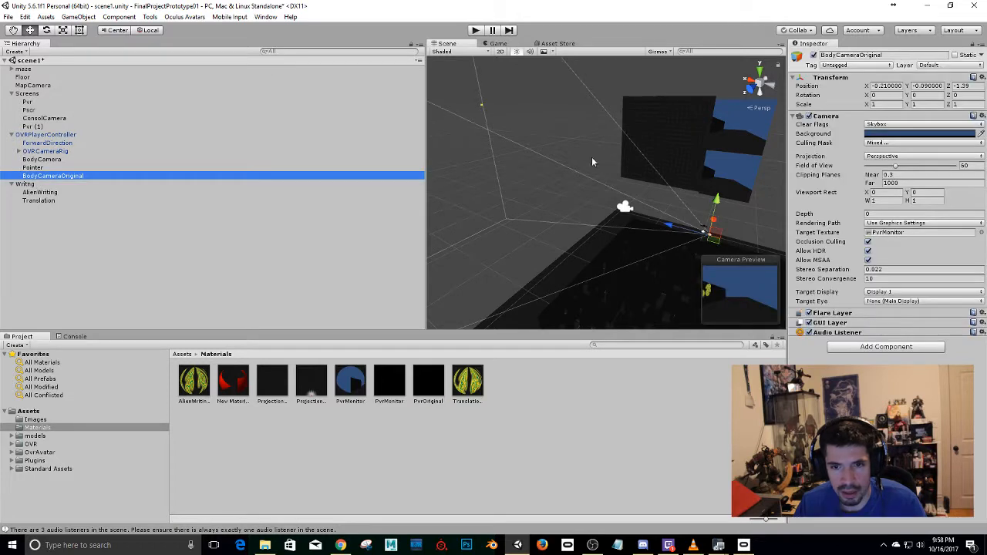
pyautogui.click(879, 157)
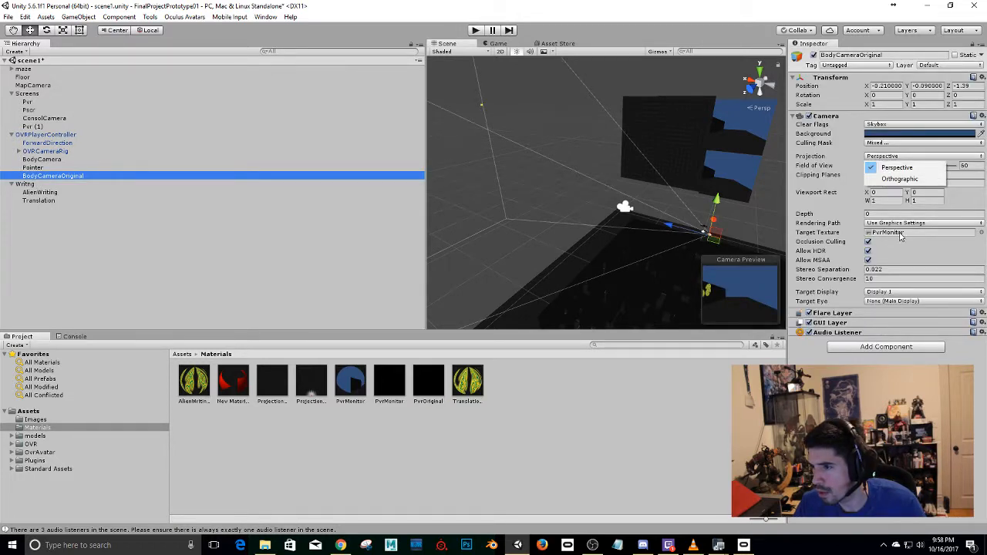
pyautogui.click(981, 232)
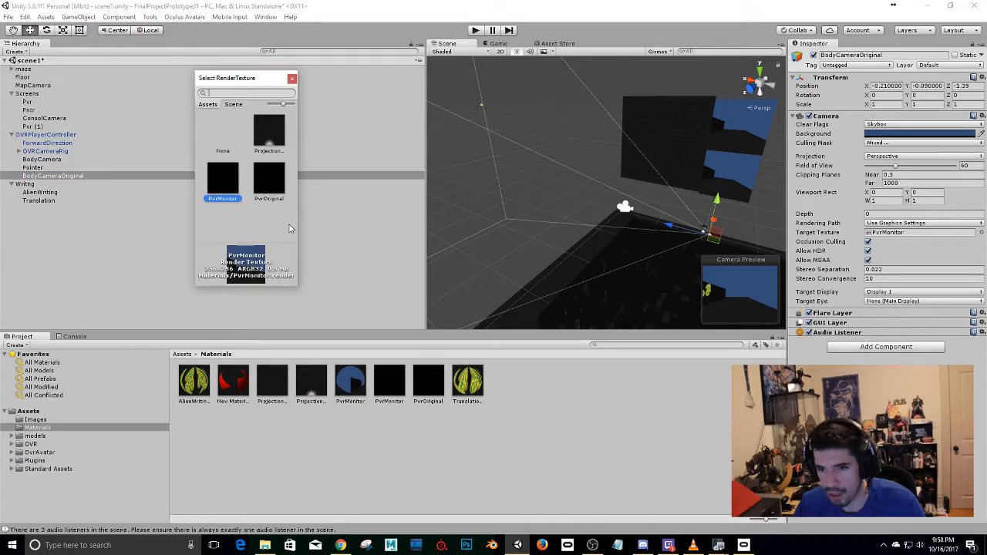
pyautogui.click(269, 182)
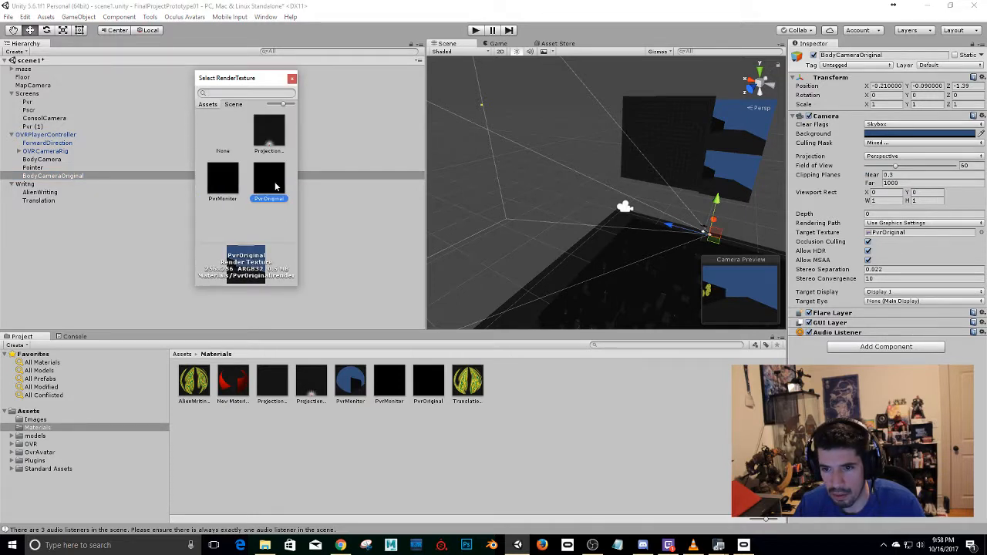
# Finish assigning PvrOriginal as BodyCameraOriginal's target texture and apply the PvrOriginal render texture to the duplicated Pvr (1) screen.
pyautogui.doubleClick(275, 186)
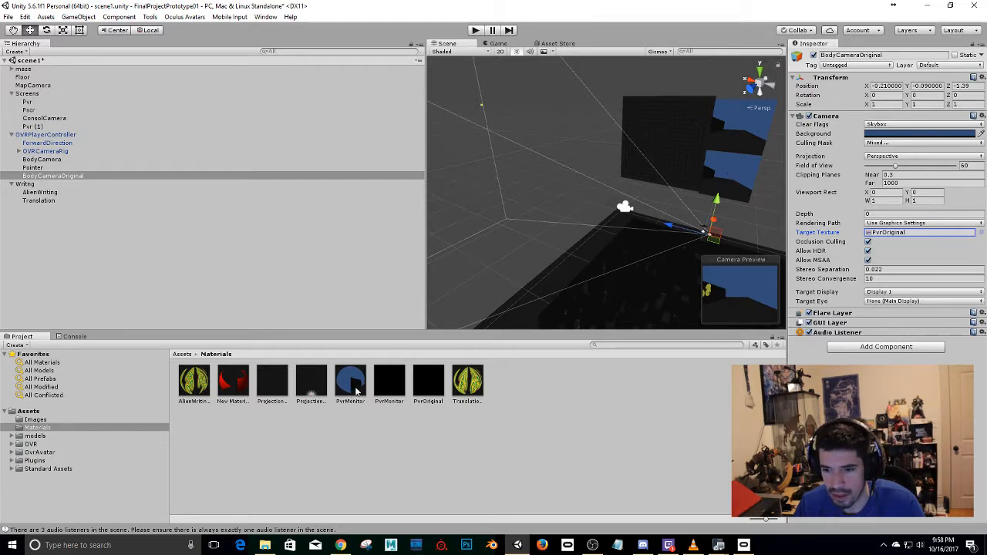
pyautogui.click(431, 381)
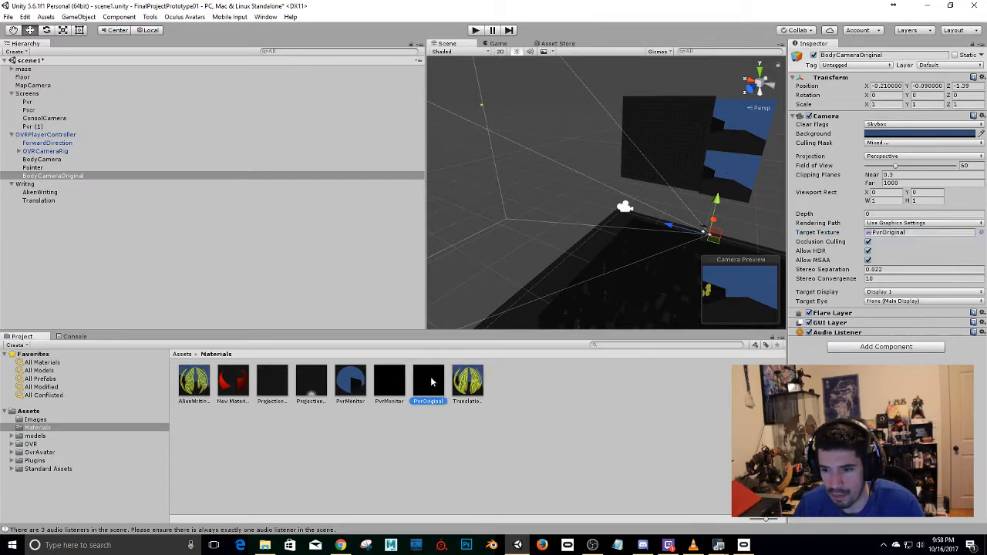
pyautogui.moveTo(432, 381); pyautogui.dragTo(589, 305)
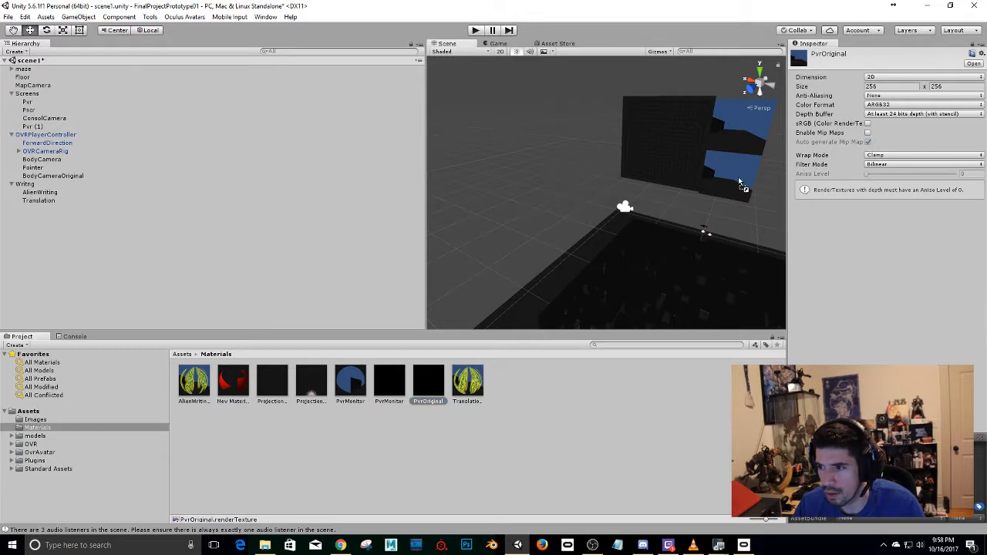
pyautogui.moveTo(738, 179); pyautogui.dragTo(738, 184)
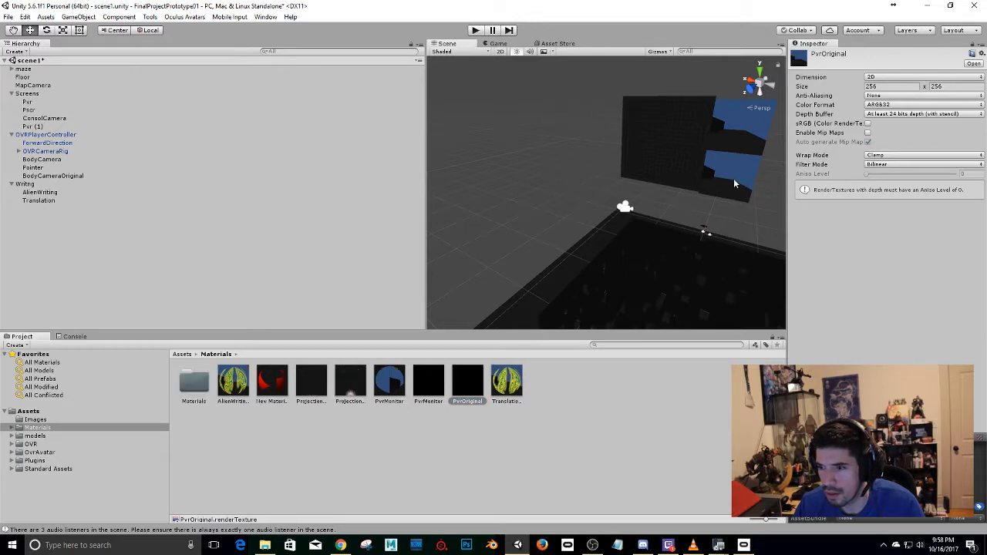
# Check the materials assigned to the Pvr (1) and Pvr screens, and run the scene in play mode.
pyautogui.click(734, 183)
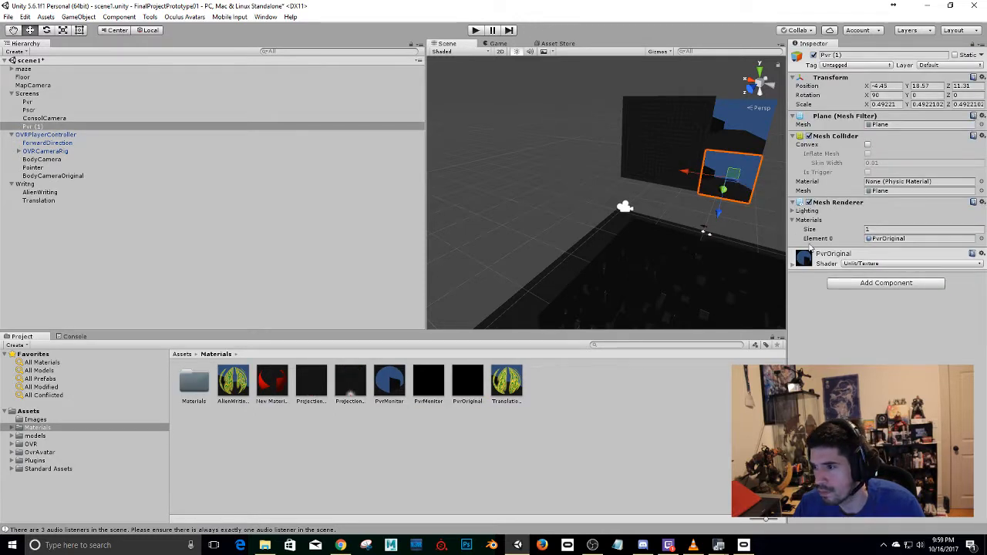
pyautogui.click(759, 128)
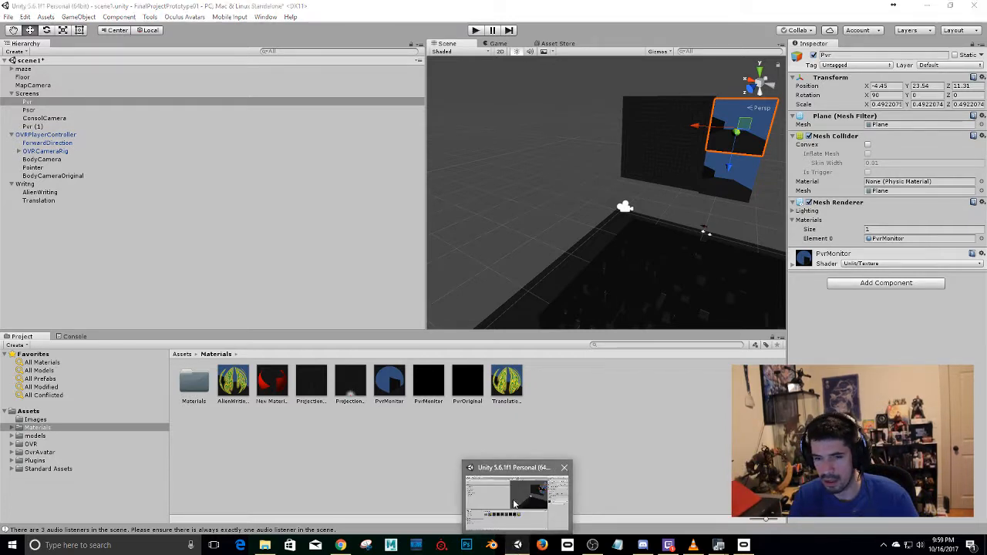
pyautogui.click(473, 30)
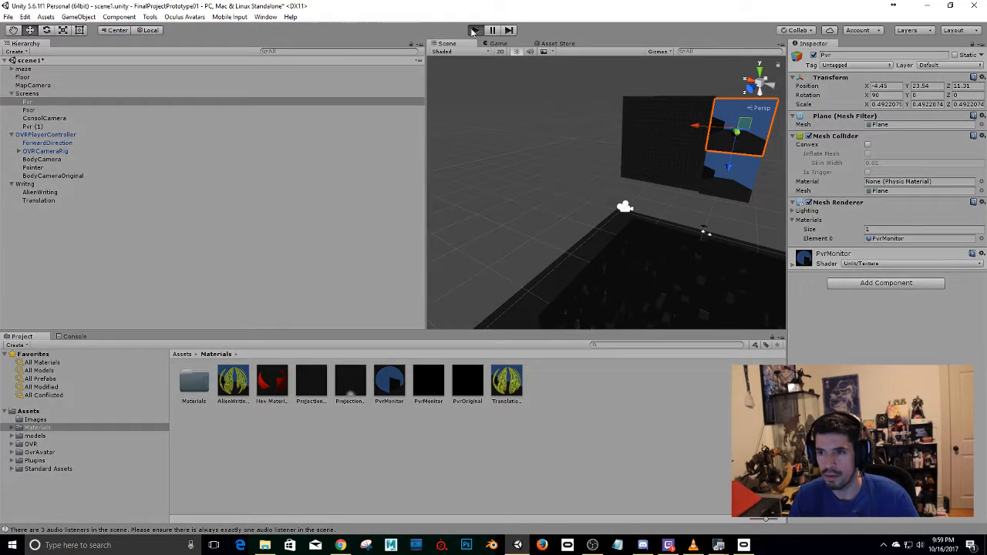
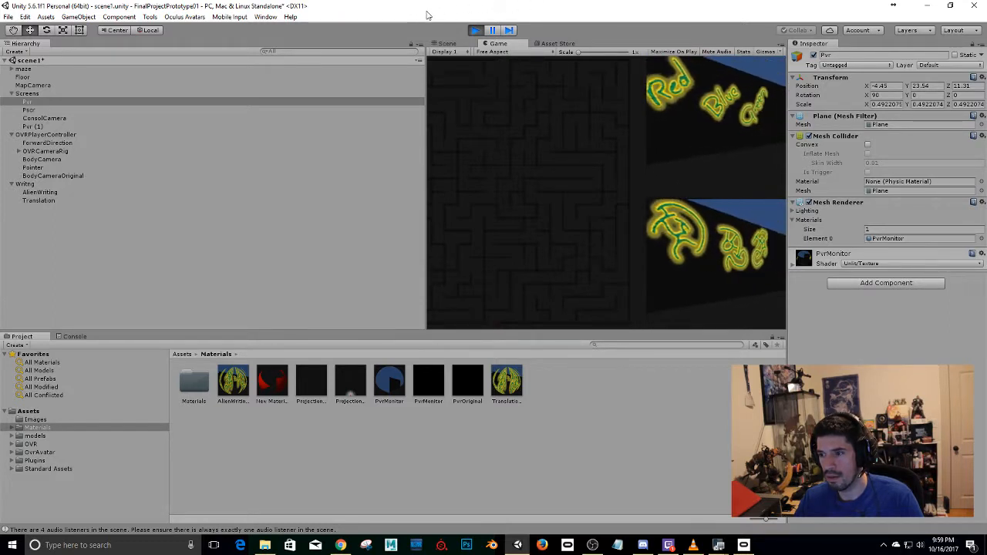
# Stop play mode and select the maze mesh planarTrimmedSurface1 in the scene.
pyautogui.hotkey('ctrl', 'p')
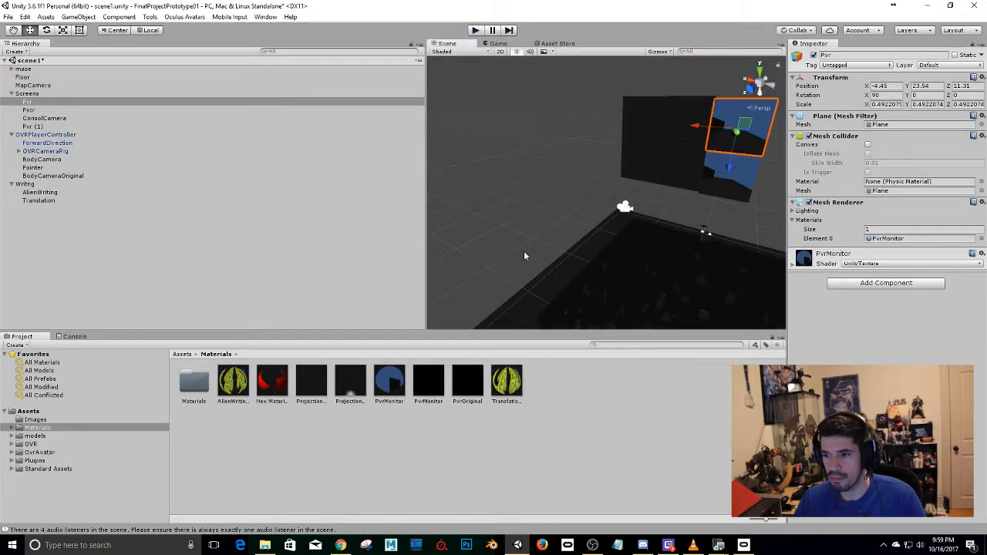
pyautogui.keyDown('alt'); pyautogui.moveTo(523, 256); pyautogui.dragTo(732, 102); pyautogui.keyUp('alt')
pyautogui.keyDown('alt'); pyautogui.moveTo(493, 239); pyautogui.dragTo(701, 144); pyautogui.keyUp('alt')
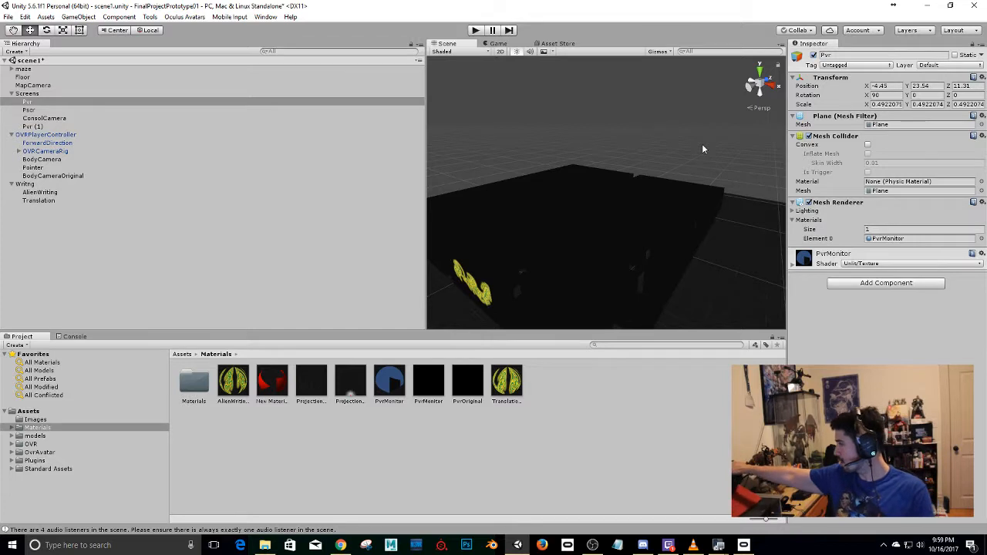
pyautogui.click(681, 245)
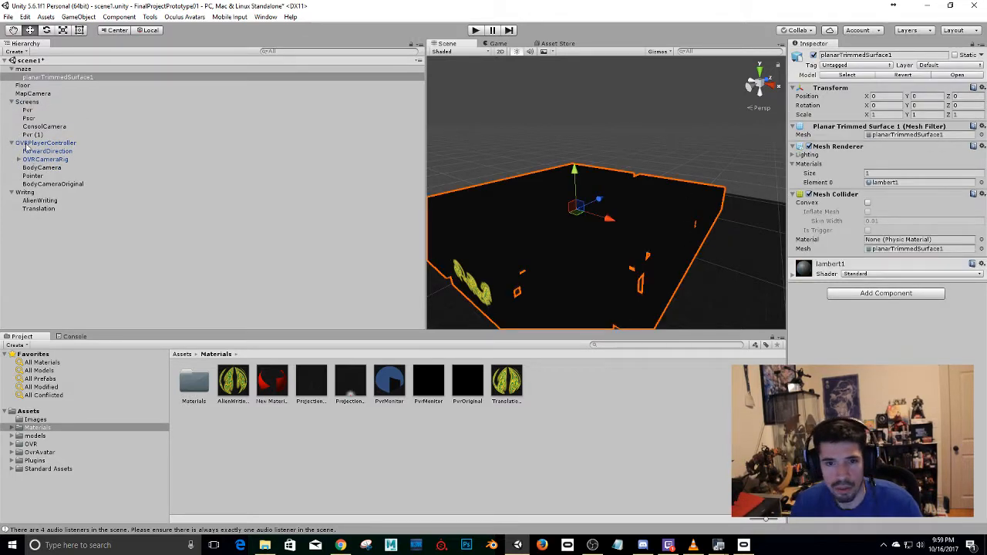
# Set the scene's ambient lighting color to the muted blue 7DAFC3 in the lighting settings.
pyautogui.click(265, 16)
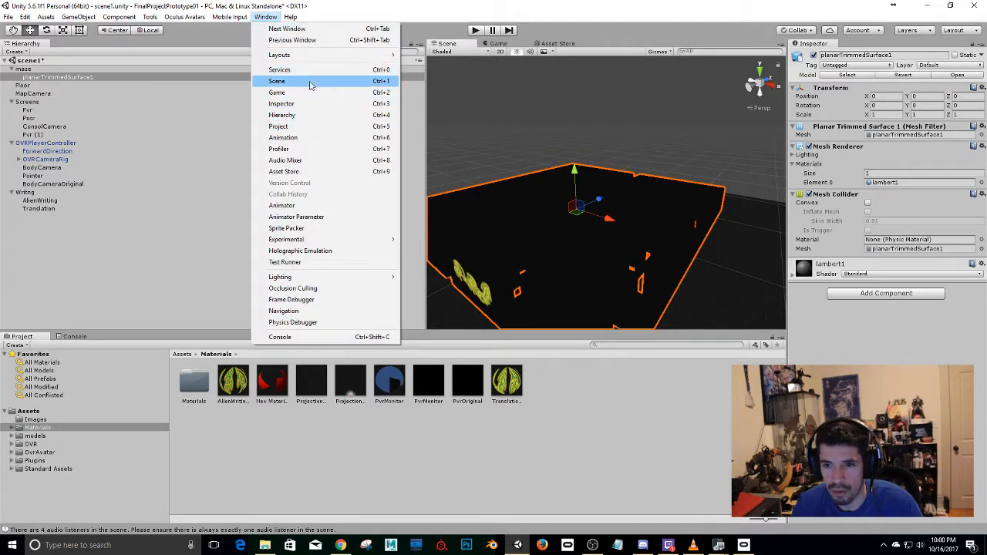
pyautogui.moveTo(285, 278)
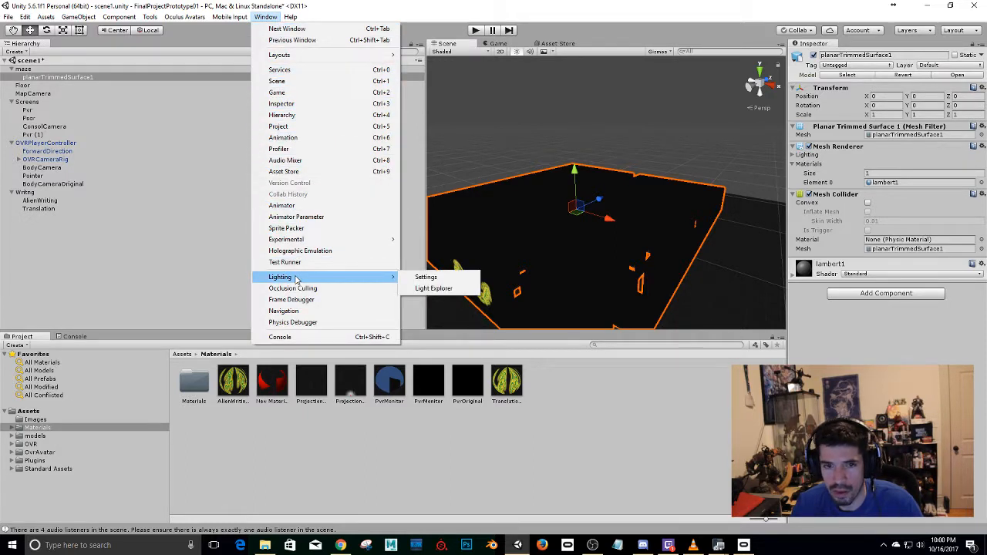
pyautogui.click(424, 277)
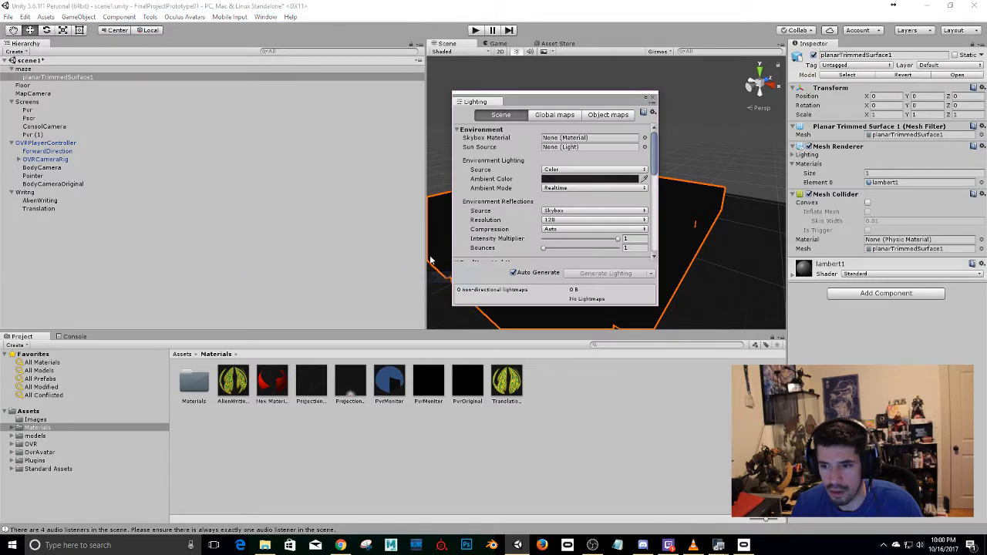
pyautogui.click(569, 180)
pyautogui.moveTo(80, 103); pyautogui.dragTo(19, 71)
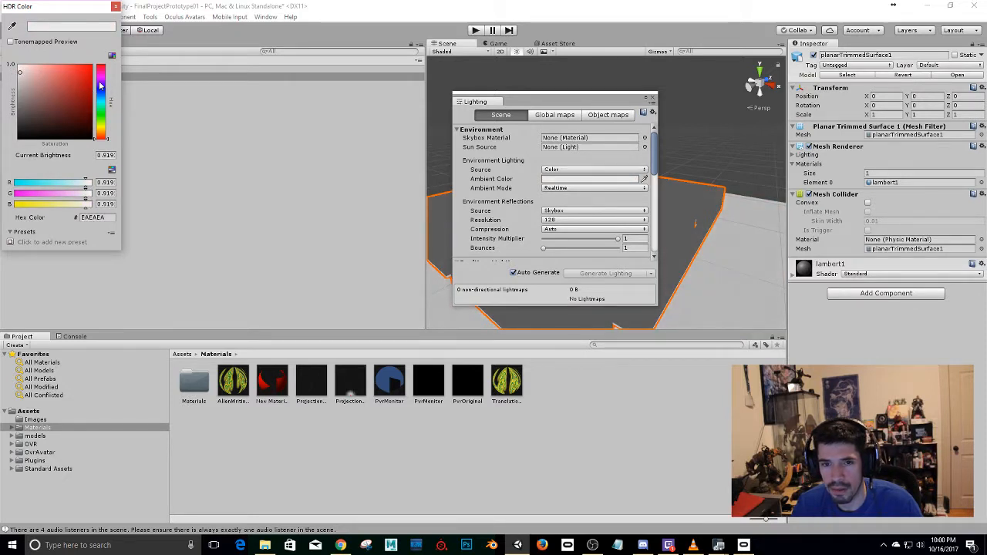
pyautogui.click(102, 102)
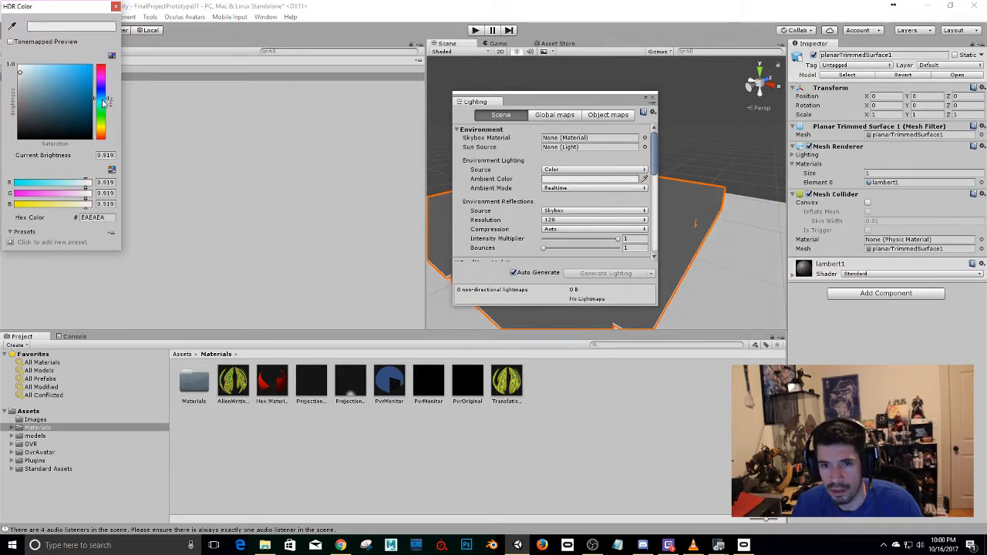
pyautogui.moveTo(74, 83); pyautogui.dragTo(45, 82)
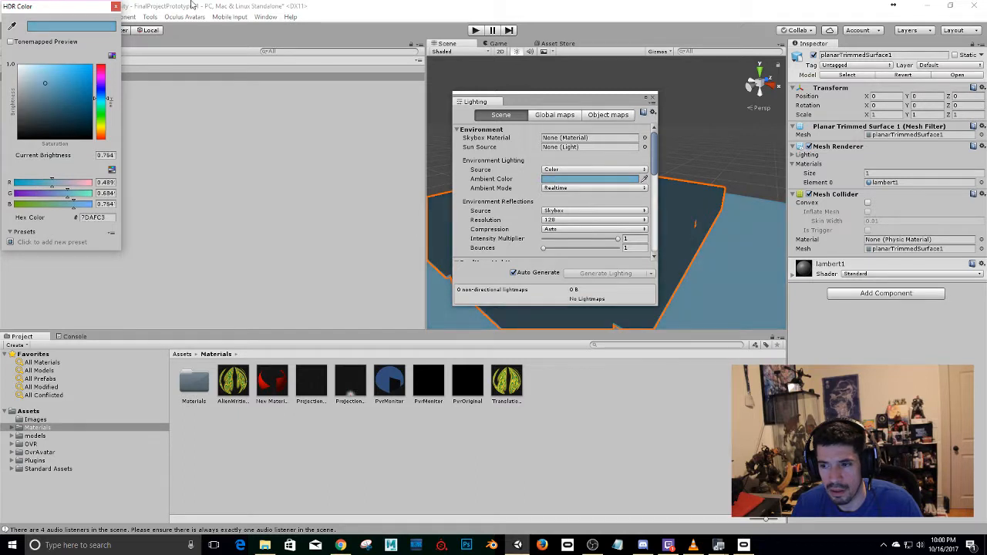
pyautogui.click(116, 6)
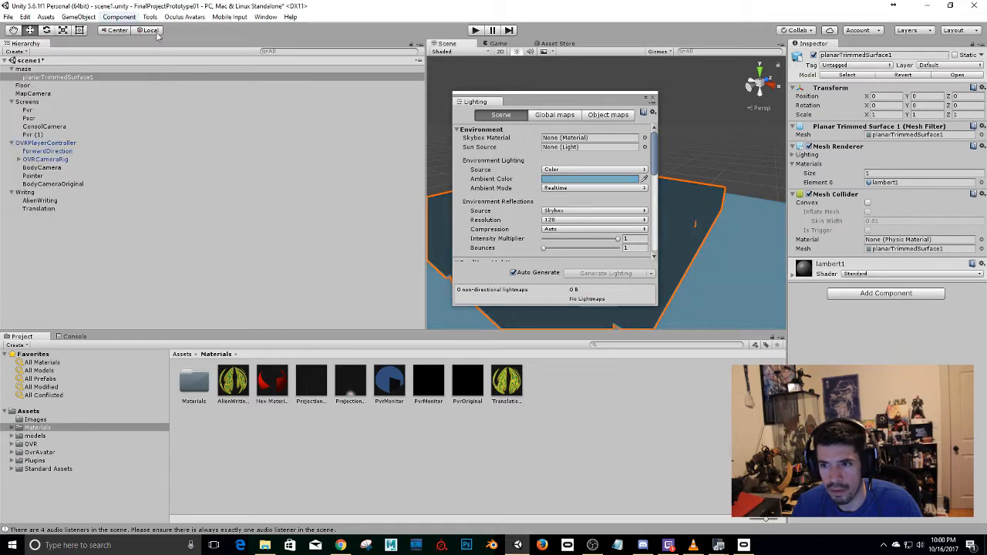
pyautogui.click(653, 98)
pyautogui.keyDown('alt'); pyautogui.moveTo(563, 192); pyautogui.dragTo(594, 212); pyautogui.keyUp('alt')
# Switch to Photoshop and create a new document 100 pixels wide and 2000 pixels high.
pyautogui.click(466, 545)
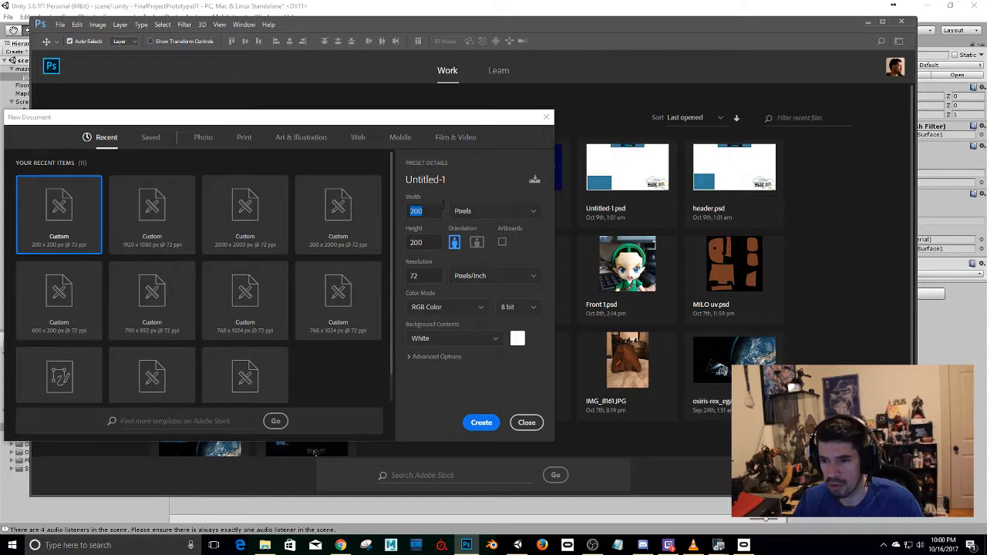
pyautogui.moveTo(424, 211); pyautogui.dragTo(398, 212)
pyautogui.write('100')
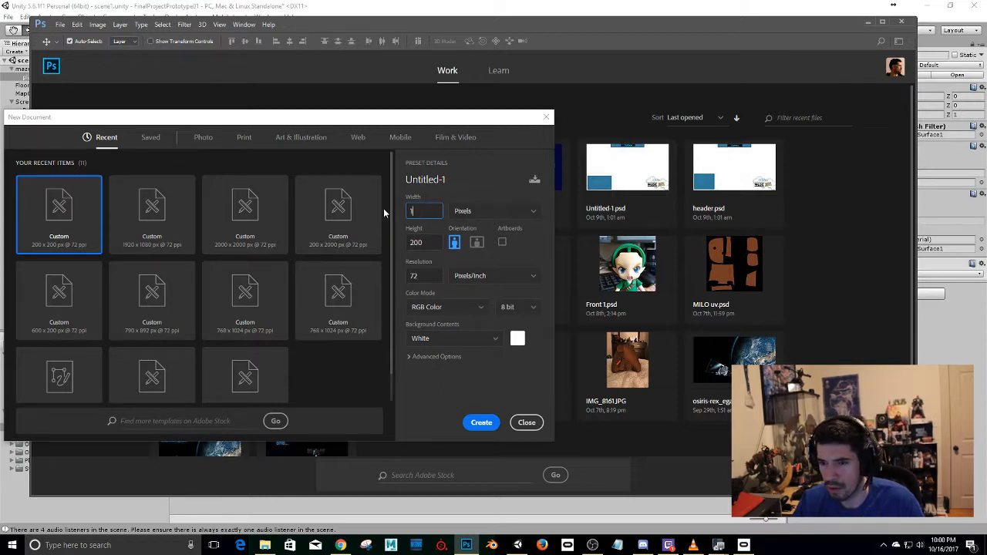
pyautogui.press('Tab')
pyautogui.write('2')
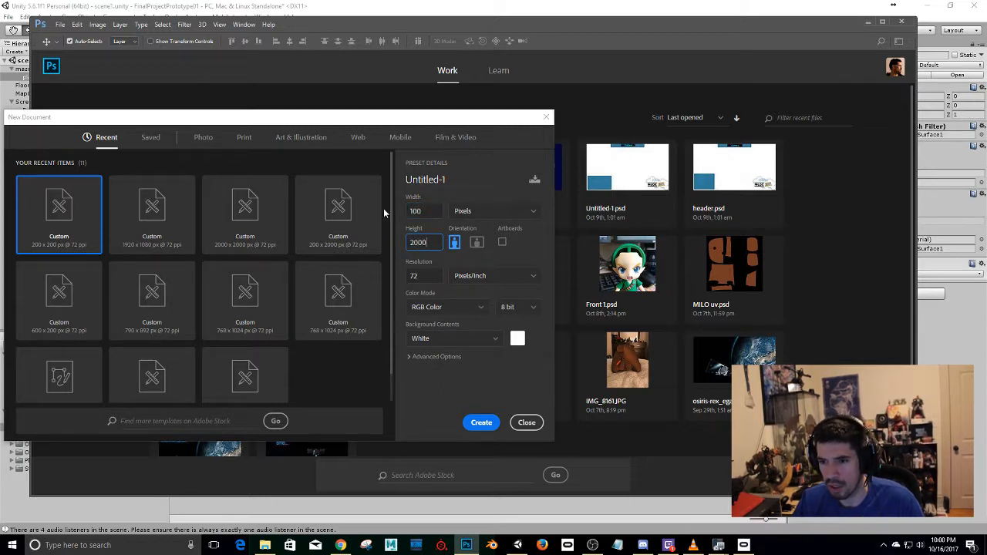
pyautogui.write('000')
pyautogui.press('Return')
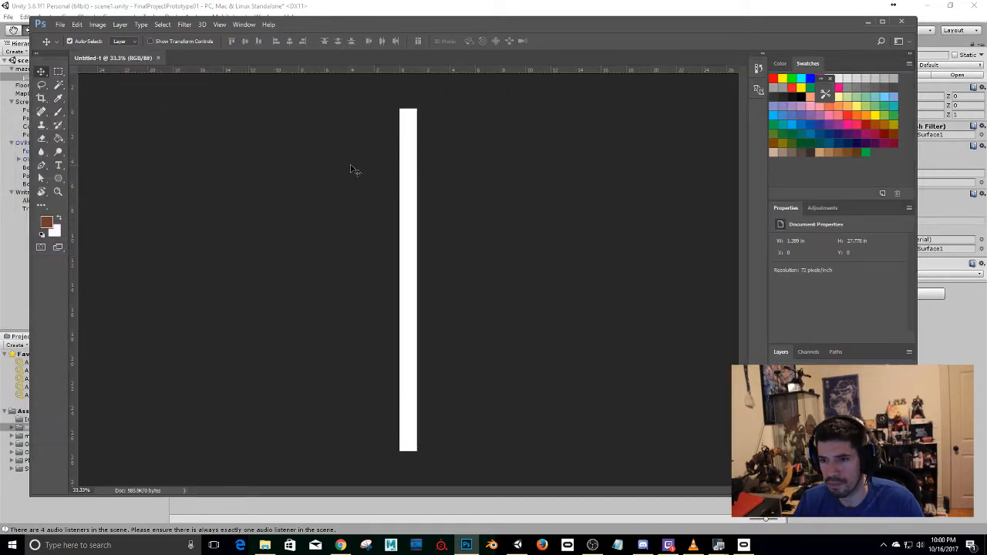
# Fill the whole canvas with a brown swatch using the Paint Bucket.
pyautogui.press('g')
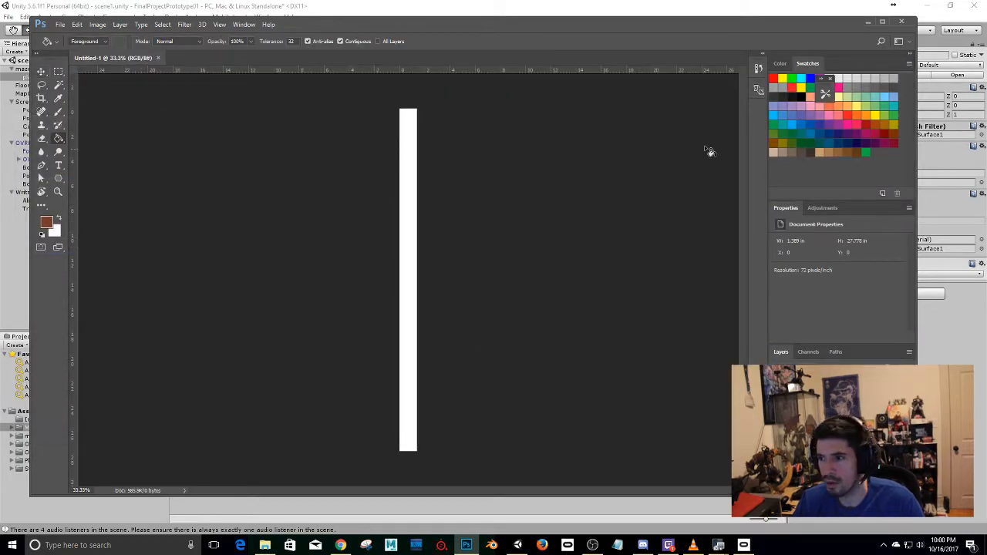
pyautogui.click(851, 86)
pyautogui.click(837, 151)
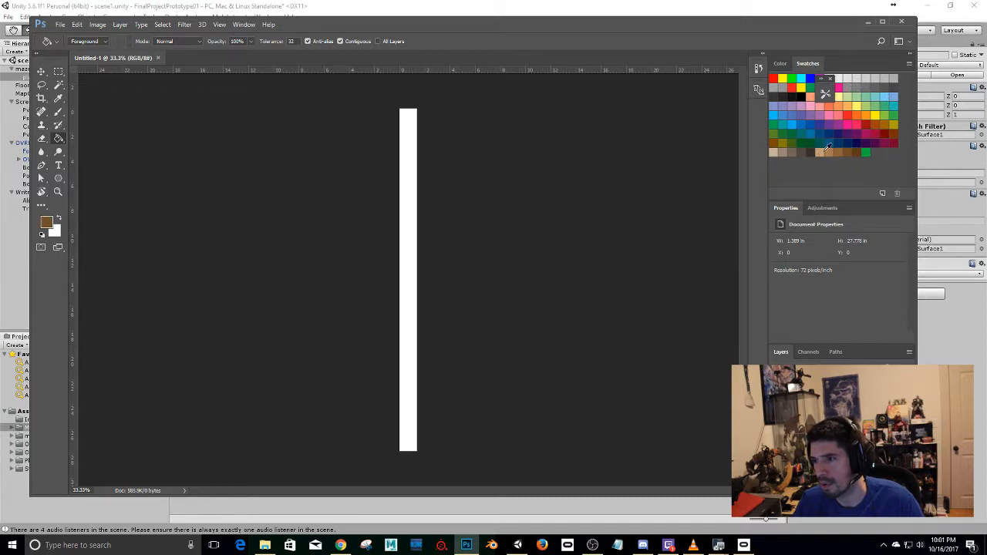
pyautogui.click(409, 186)
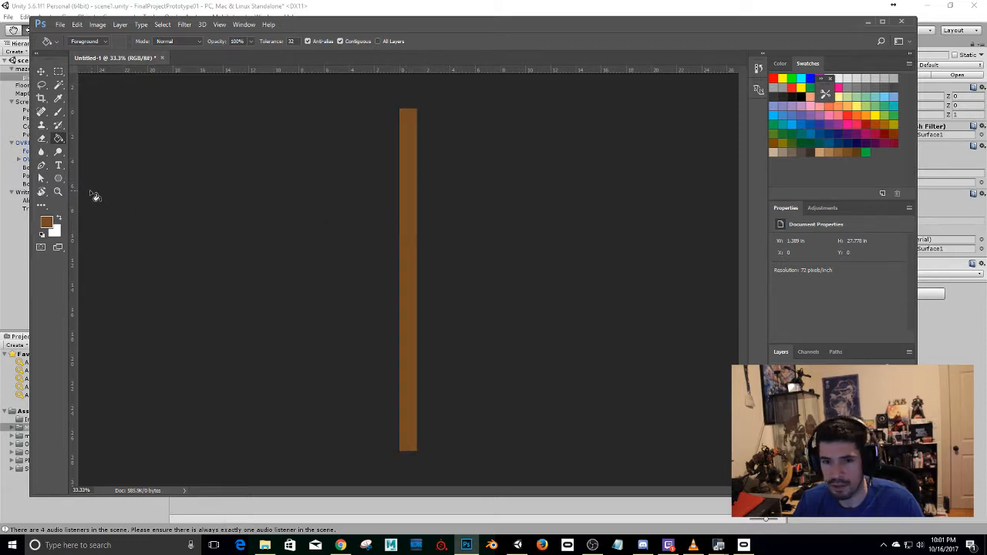
# Try drawing a three-sided polygon of about 52 by 53 px at the brown strip's lower end, and undo it.
pyautogui.click(57, 180)
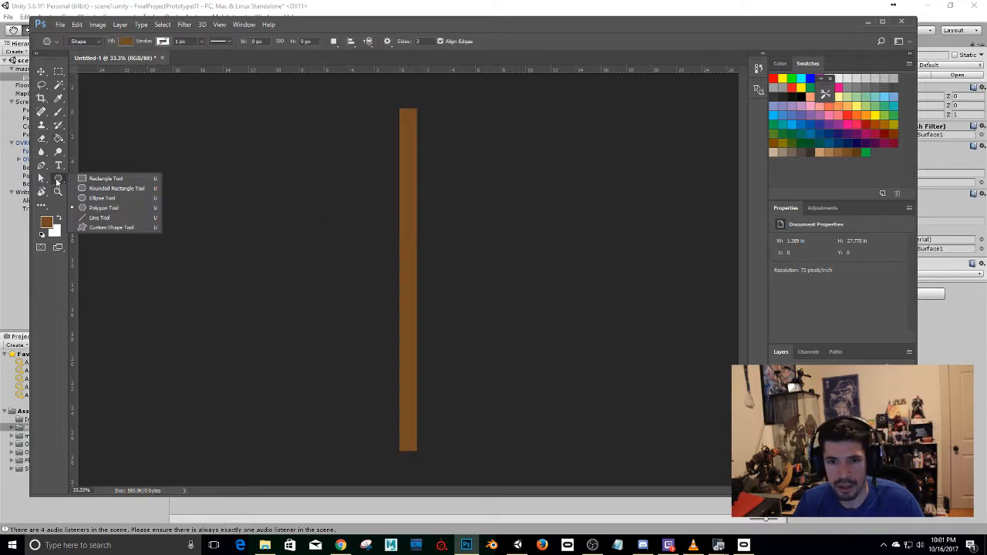
pyautogui.click(103, 207)
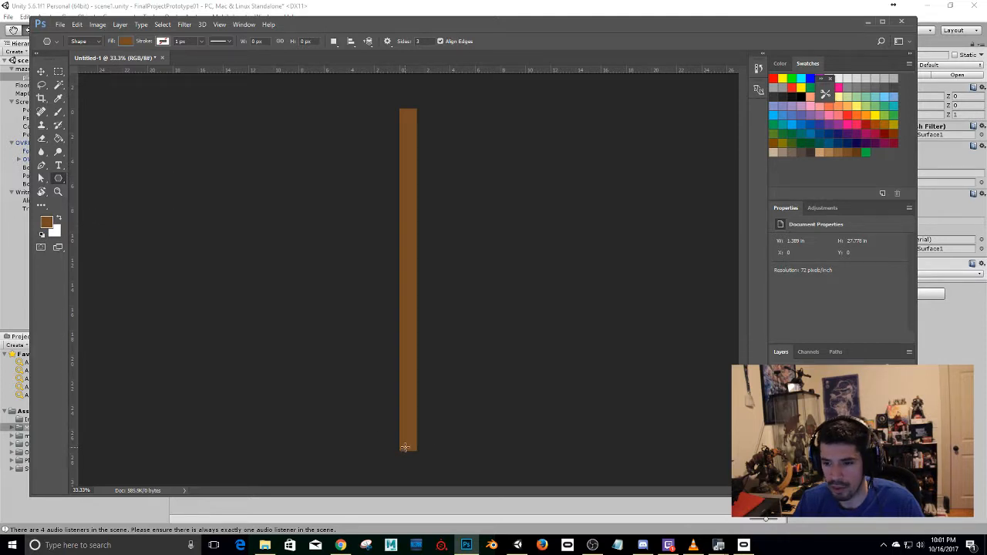
pyautogui.keyDown('alt'); pyautogui.scroll(7, 406, 448); pyautogui.keyUp('alt')
pyautogui.moveTo(432, 451); pyautogui.dragTo(411, 394)
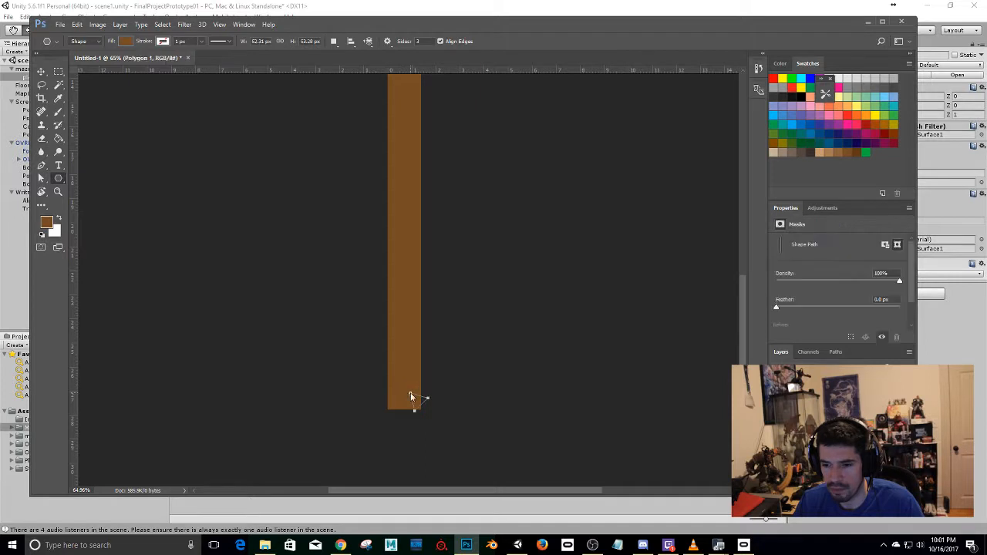
pyautogui.hotkey('ctrl', 'z')
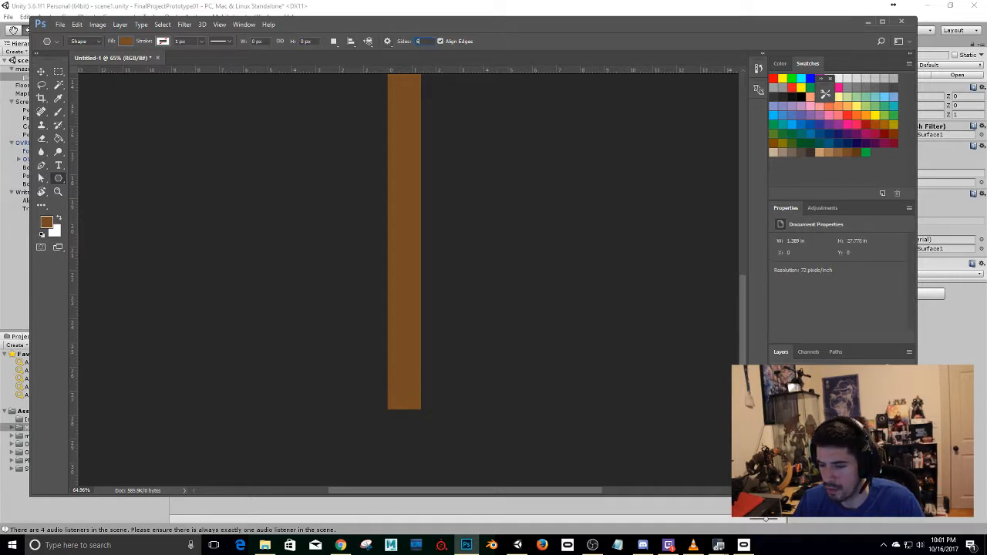
# Try placing a six-sided polygon of about 79 by 99 px at the strip's lower end, and undo it.
pyautogui.click(404, 392)
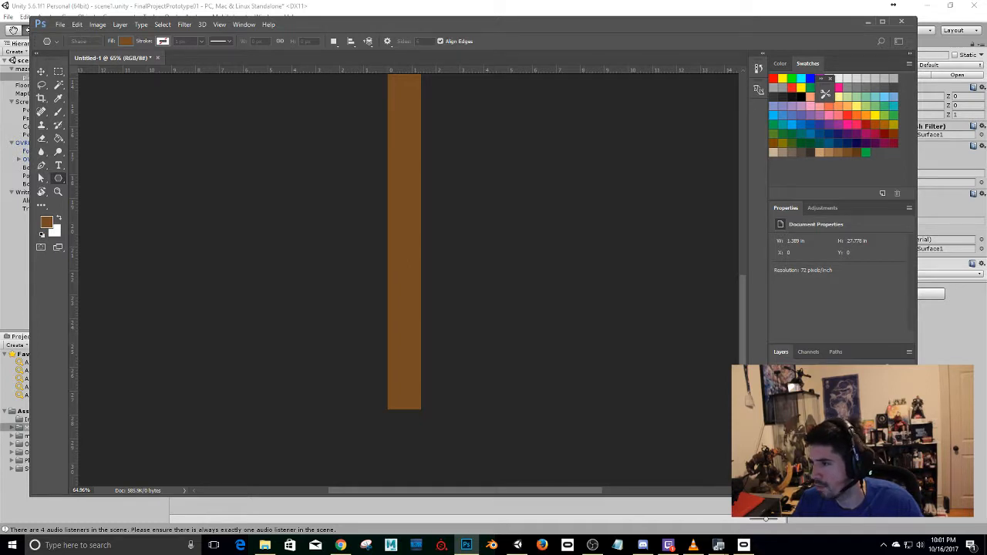
pyautogui.press('Return')
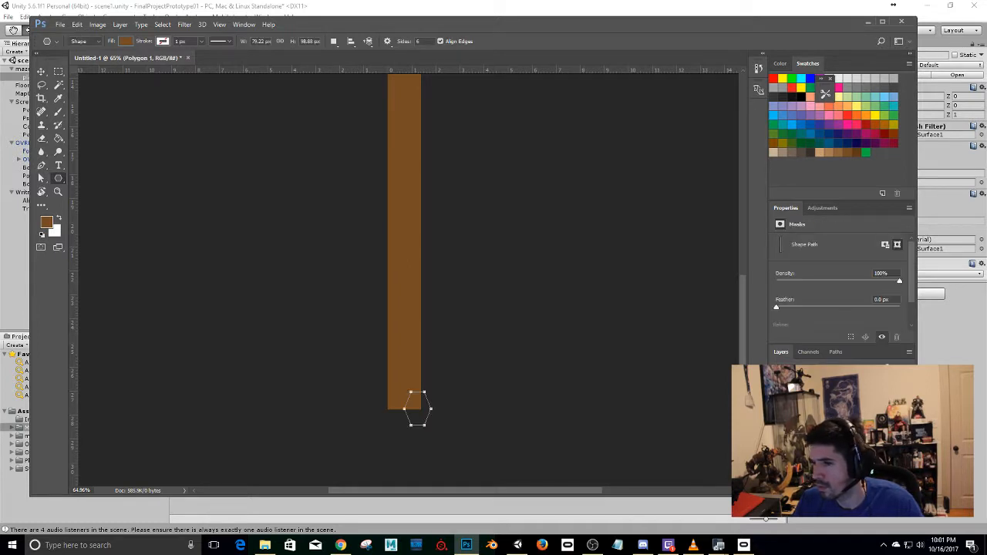
pyautogui.hotkey('ctrl', 'z')
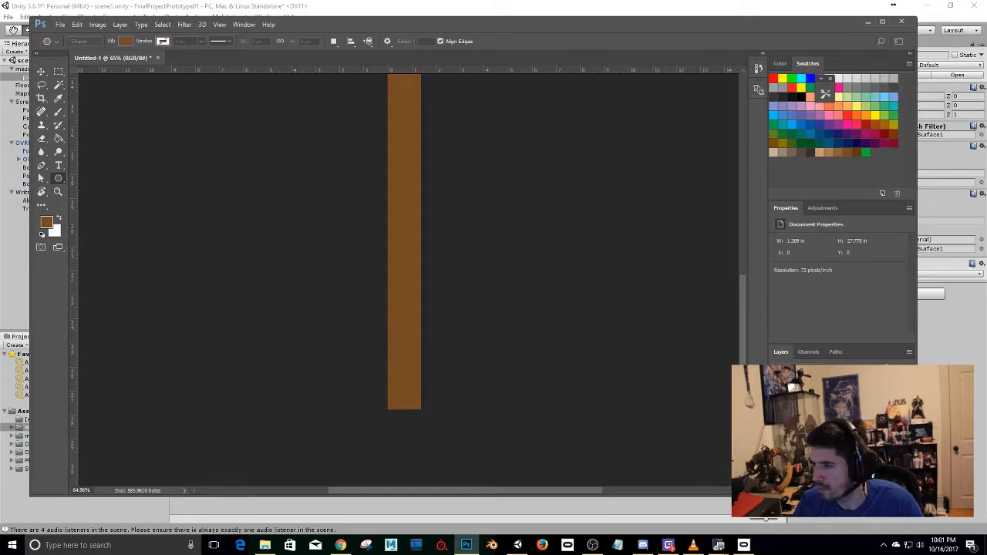
# Try placing a six-sided polygon 80 px wide and about 74 px high over the strip's edge, and undo it.
pyautogui.moveTo(986, 131); pyautogui.dragTo(569, 232)
pyautogui.write('8')
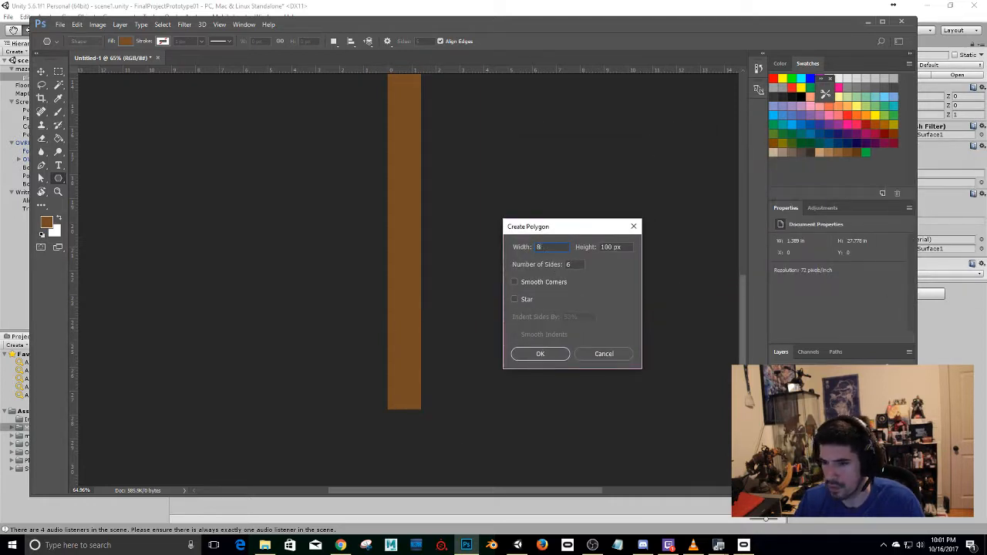
pyautogui.write('0')
pyautogui.press('Tab')
pyautogui.write('7')
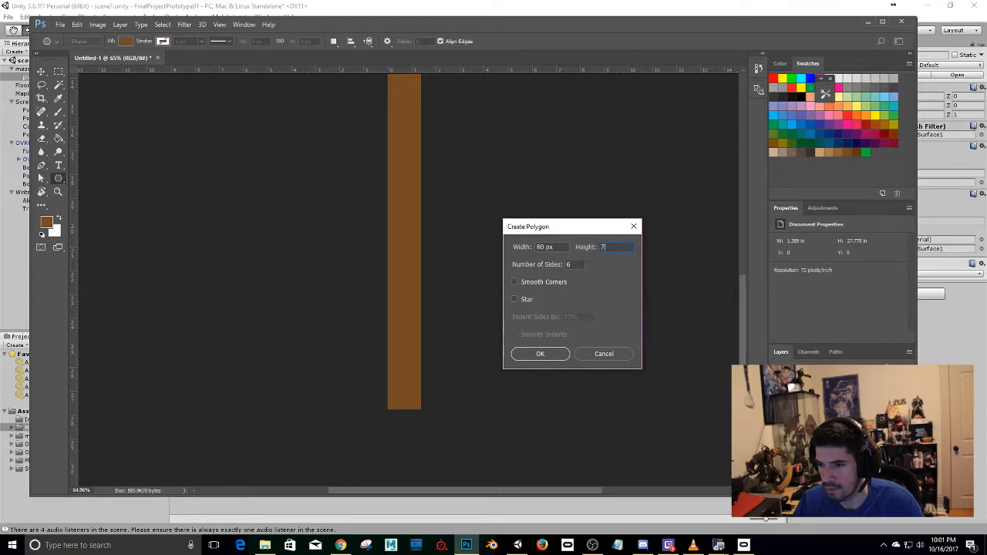
pyautogui.press('Return')
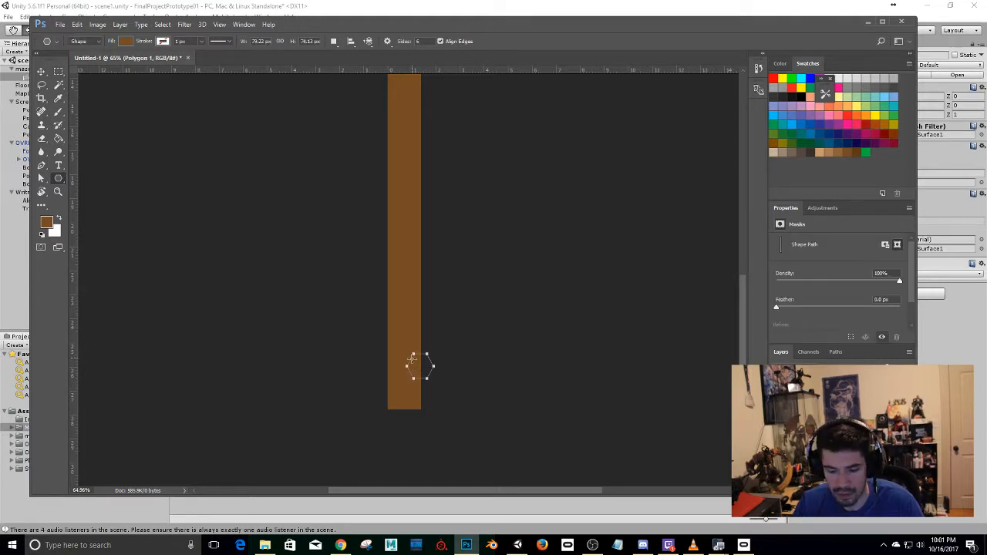
pyautogui.press('v')
pyautogui.hotkey('ctrl', 'z')
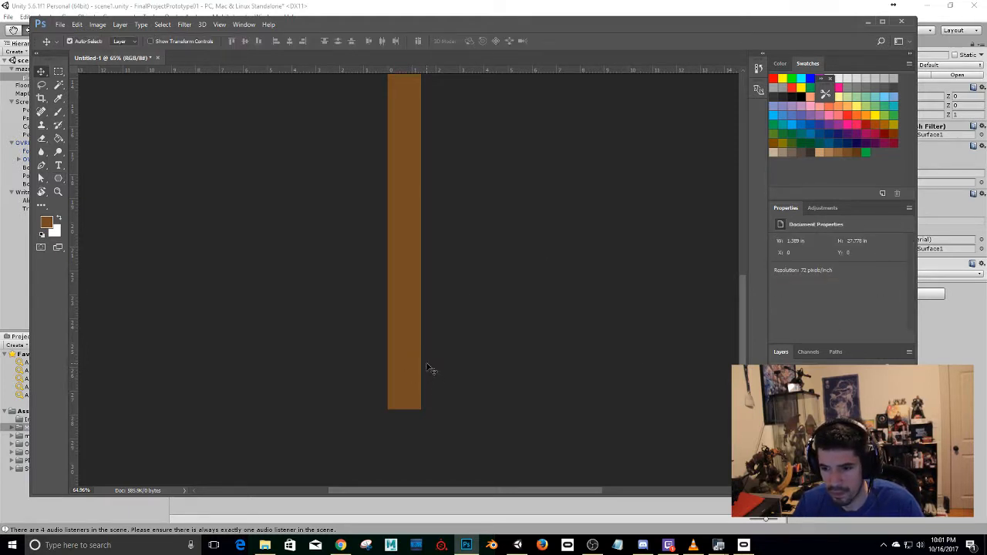
pyautogui.hotkey('ctrl', 'y')
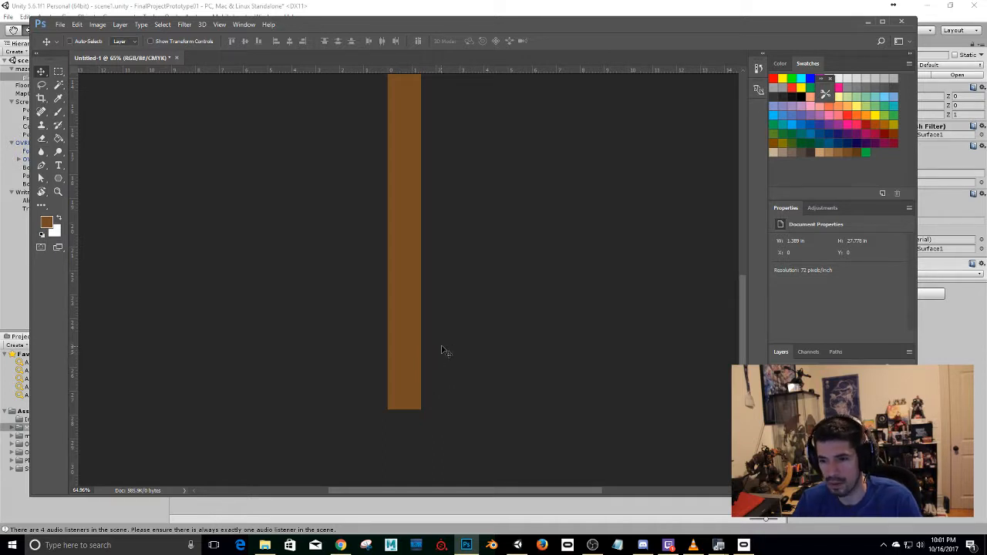
pyautogui.moveTo(447, 386); pyautogui.dragTo(335, 293)
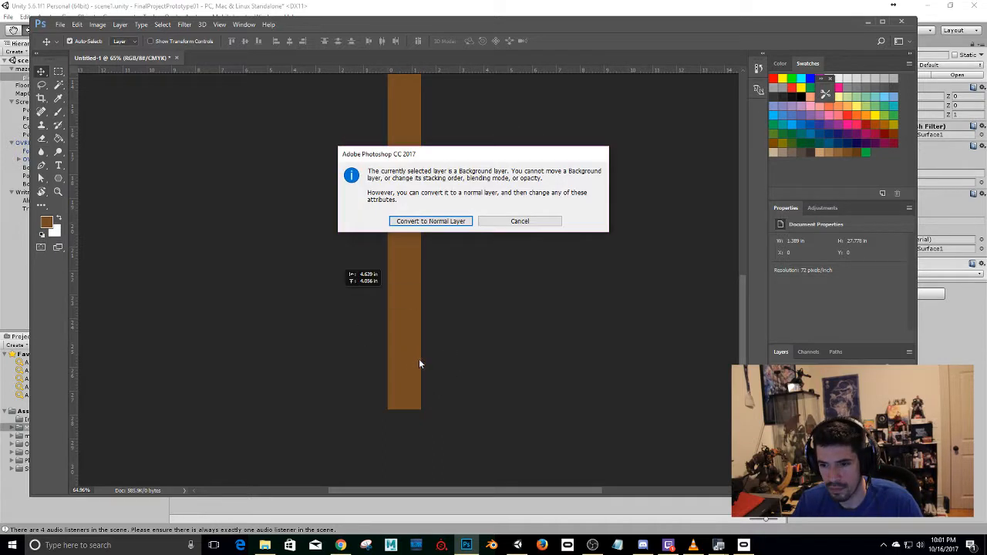
pyautogui.click(515, 222)
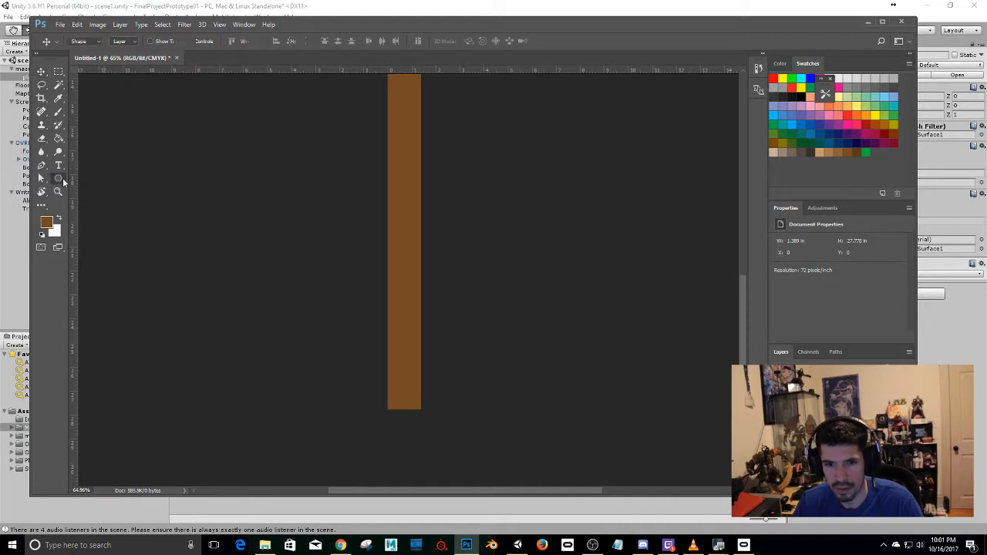
# Add a six-sided polygon 80 px wide and 75 px high near the strip's lower end and fill it with cyan.
pyautogui.click(60, 178)
pyautogui.click(394, 348)
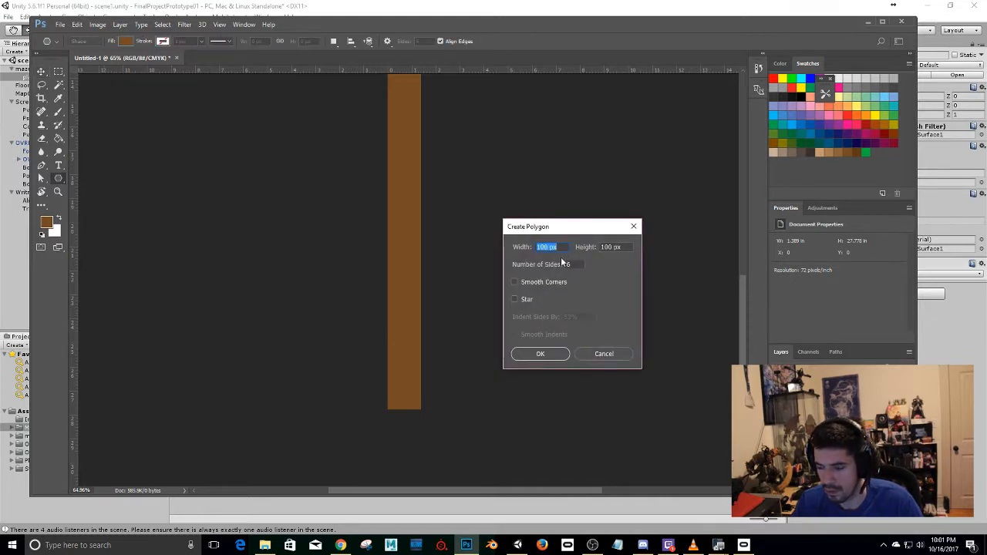
pyautogui.write('80')
pyautogui.press('Tab')
pyautogui.write('75')
pyautogui.press('Return')
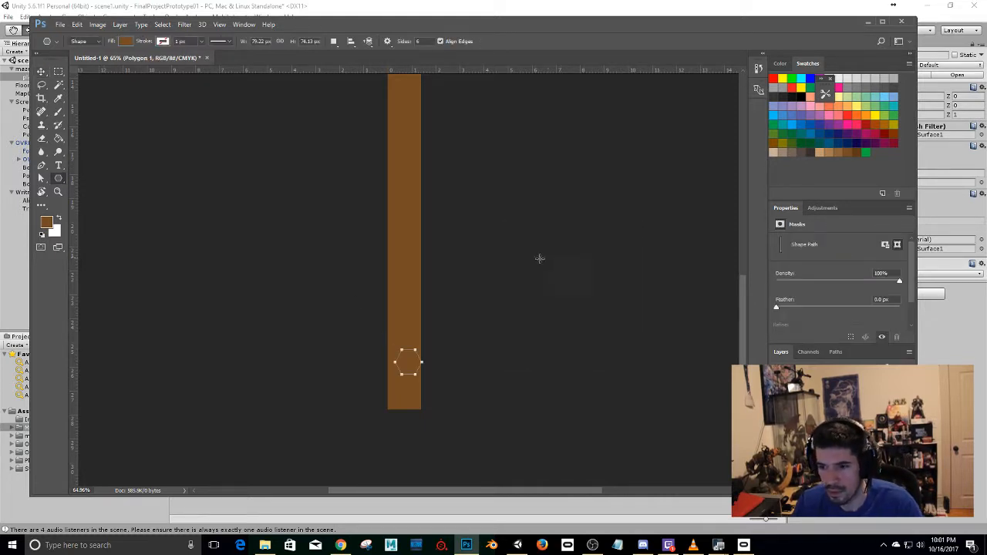
pyautogui.click(126, 42)
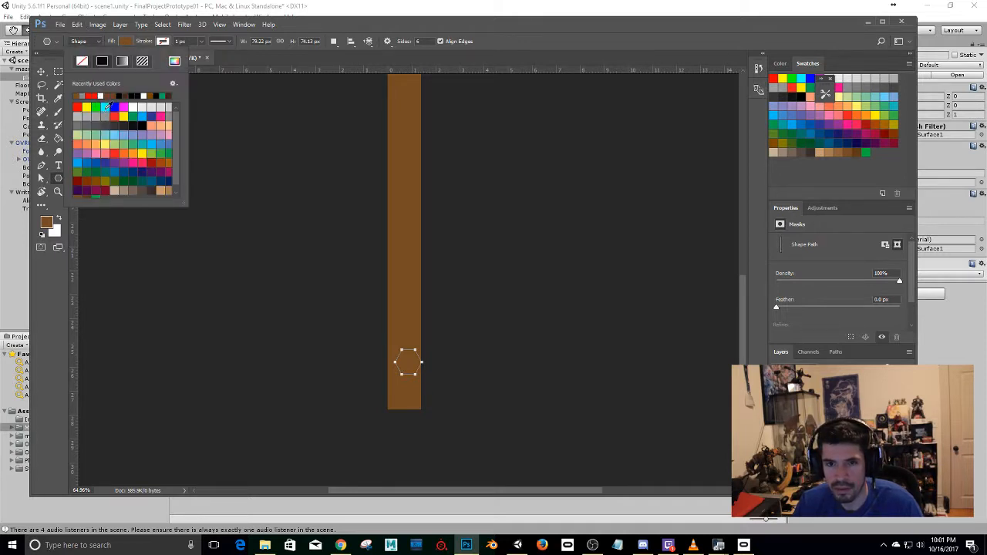
pyautogui.click(105, 107)
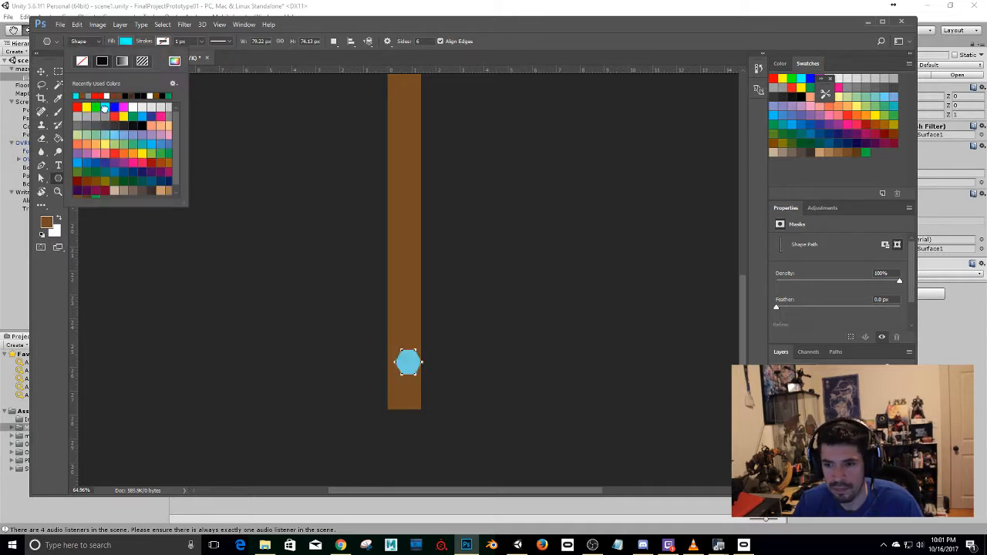
# Duplicate the cyan hexagon twice and arrange the three in an evenly spaced vertical stack, centred at the strip's lower end.
pyautogui.click(41, 72)
pyautogui.moveTo(406, 363); pyautogui.dragTo(407, 328)
pyautogui.click(415, 273)
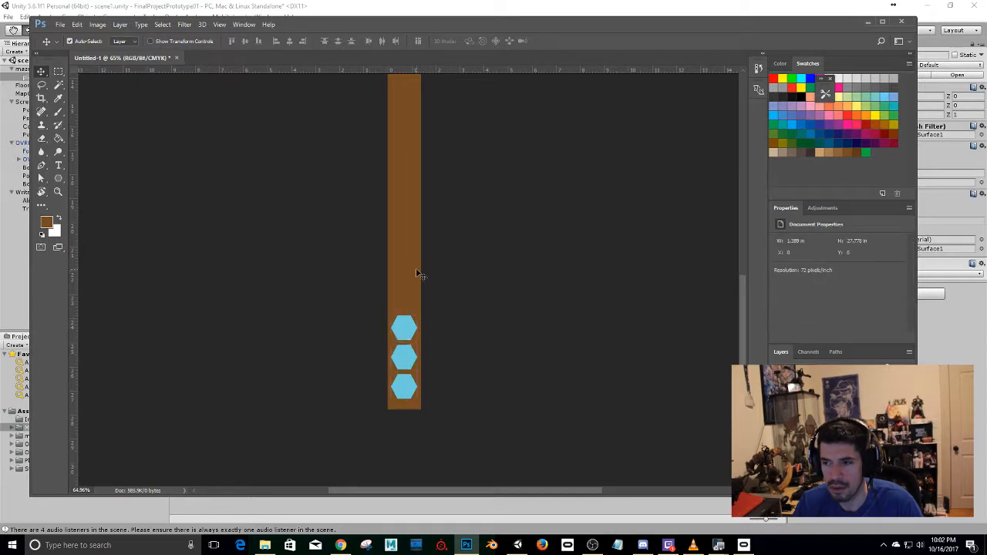
# Toggle the visibility of individual layers to identify which ones hold the hexagons and the brown background.
pyautogui.scroll(2, 389, 181)
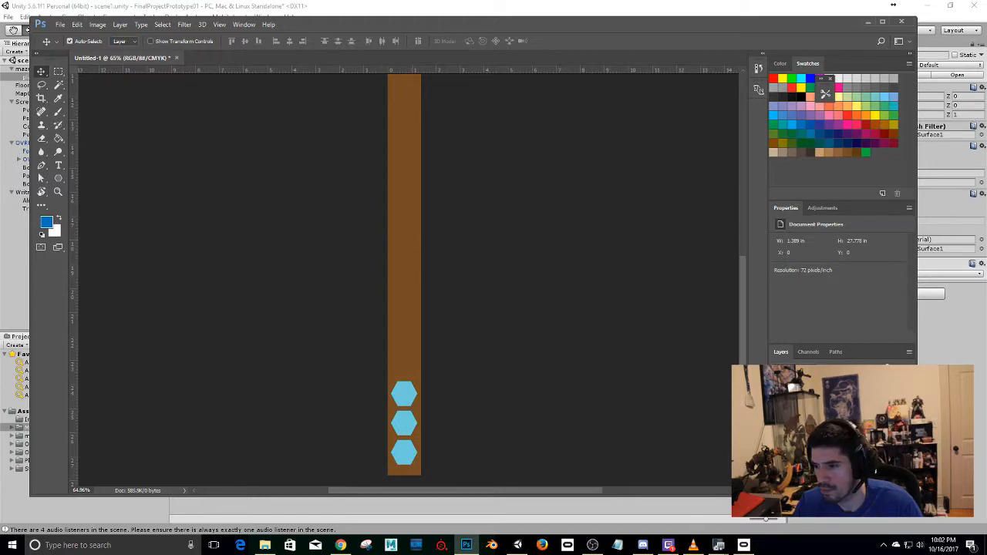
pyautogui.click(829, 436)
pyautogui.click(775, 435)
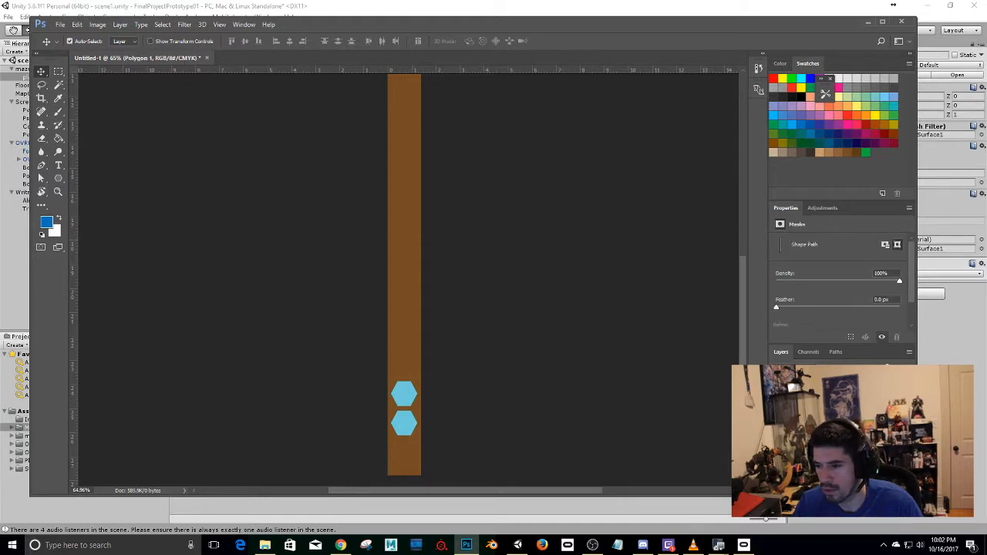
pyautogui.click(776, 435)
pyautogui.doubleClick(795, 436)
pyautogui.press('Escape')
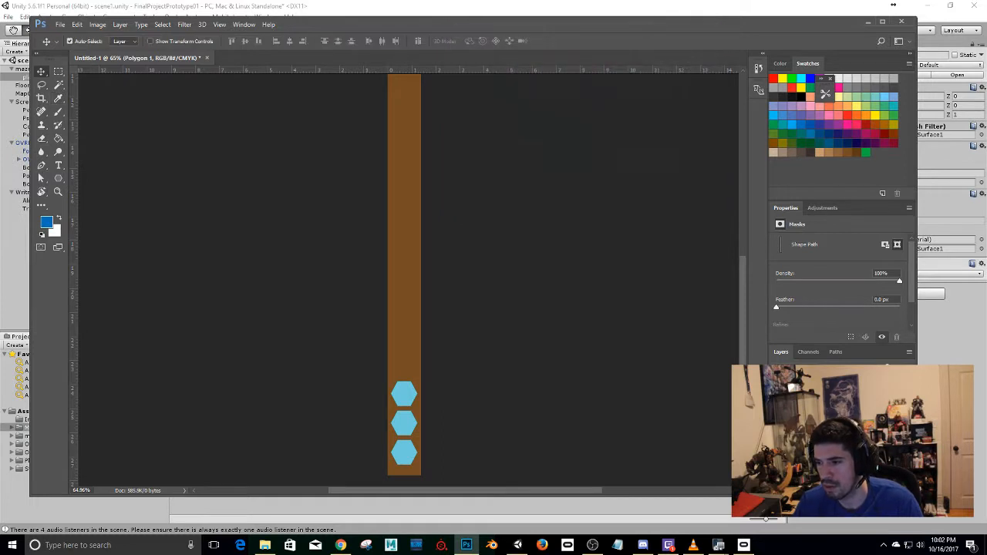
pyautogui.click(775, 454)
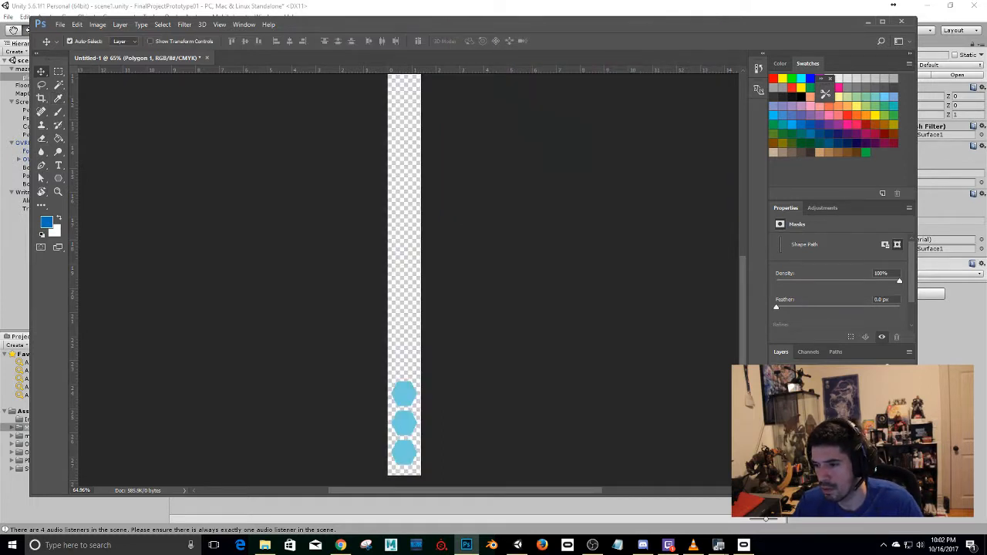
pyautogui.click(775, 453)
pyautogui.click(776, 453)
pyautogui.click(775, 453)
# Fill the brown Background layer with the blue foreground colour using the Paint Bucket.
pyautogui.click(821, 453)
pyautogui.click(59, 139)
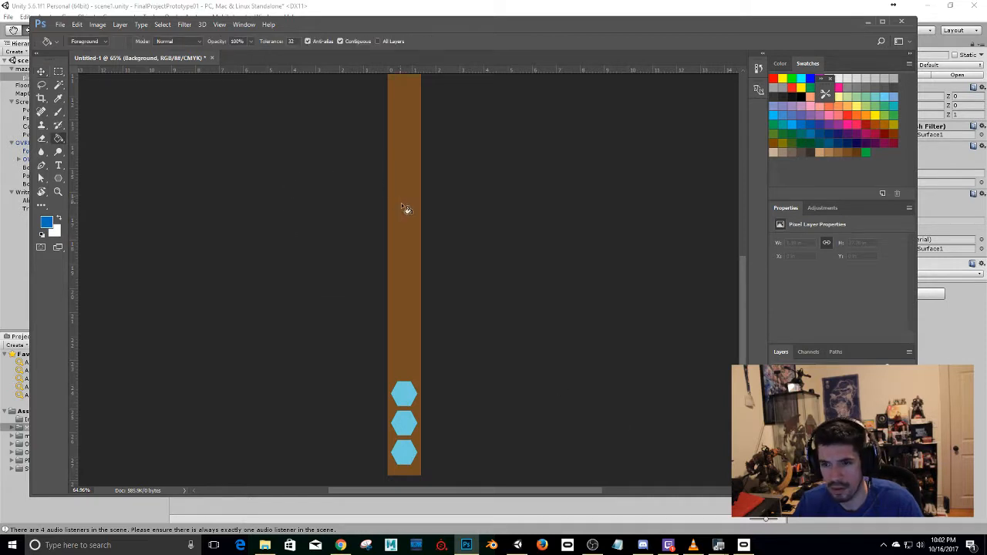
pyautogui.click(402, 205)
pyautogui.scroll(3, 417, 223)
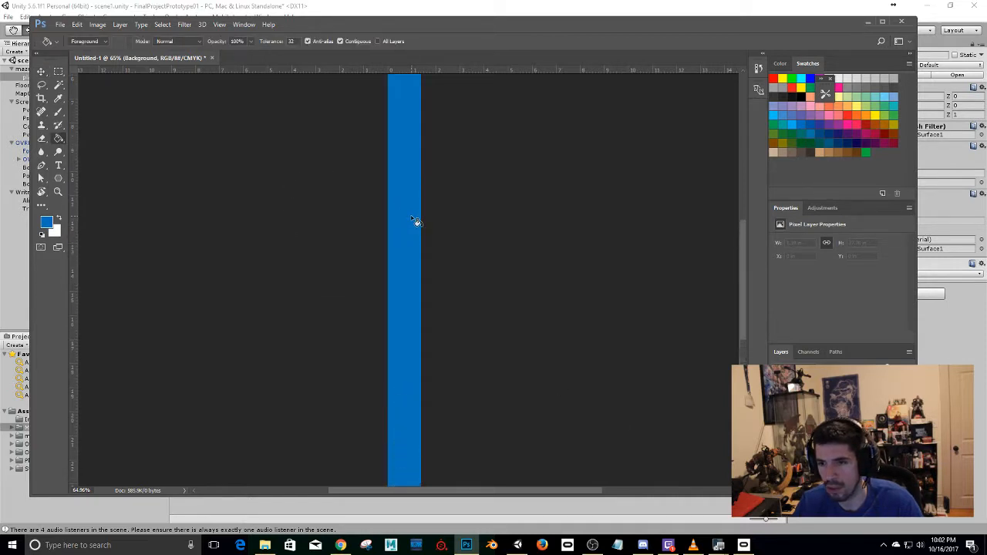
# Draw a horizontal navy line about 223 px long and 1 px thick across the strip near its upper end.
pyautogui.scroll(5, 416, 222)
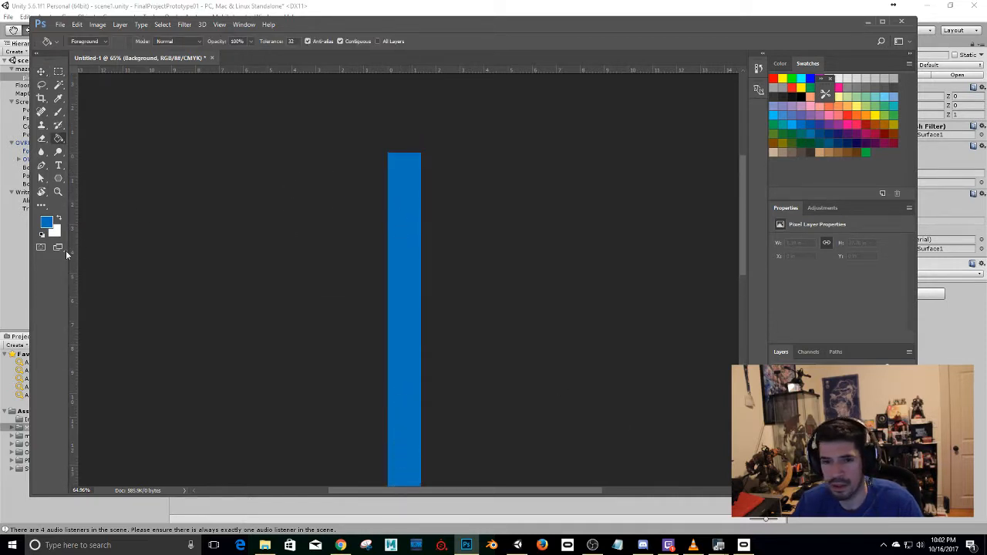
pyautogui.click(58, 178)
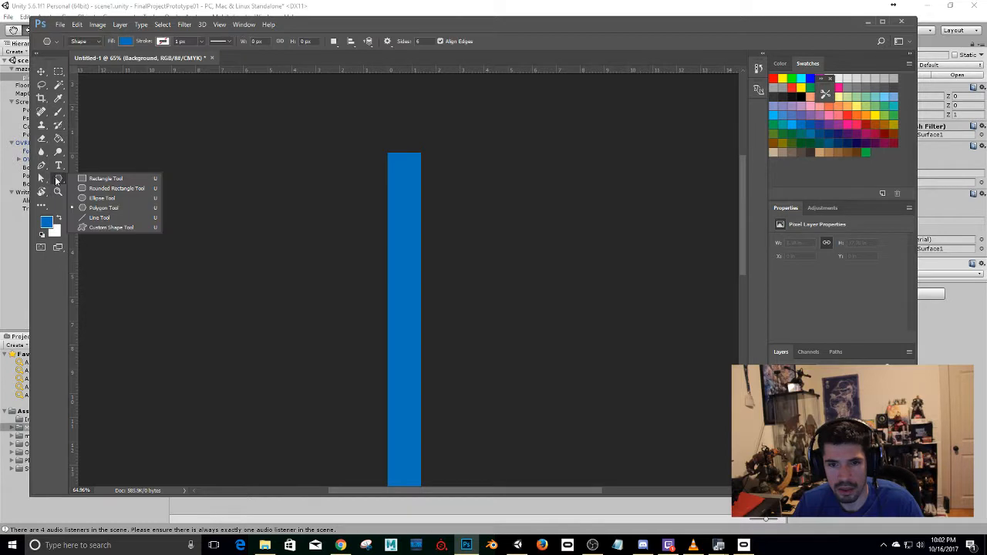
pyautogui.click(100, 218)
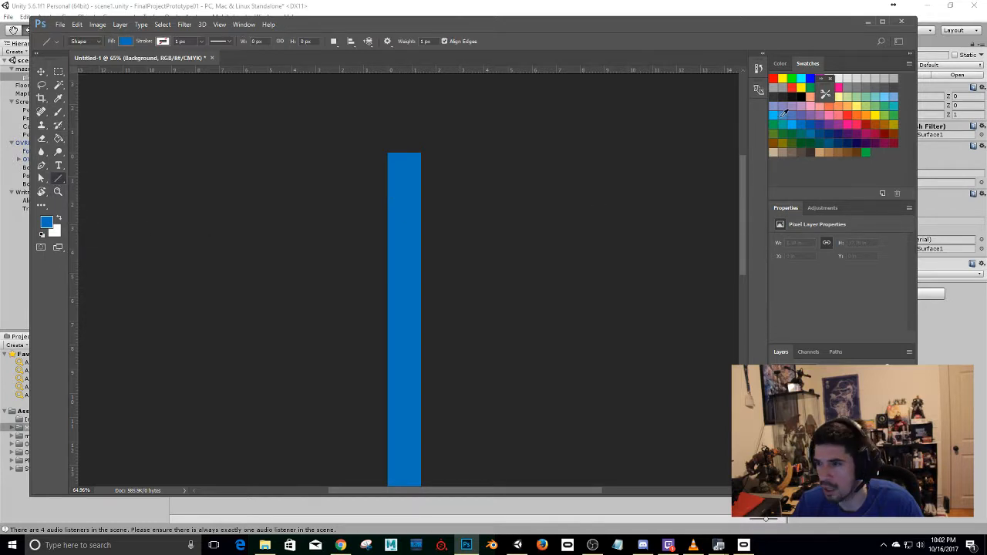
pyautogui.click(838, 133)
pyautogui.moveTo(370, 169); pyautogui.dragTo(446, 168)
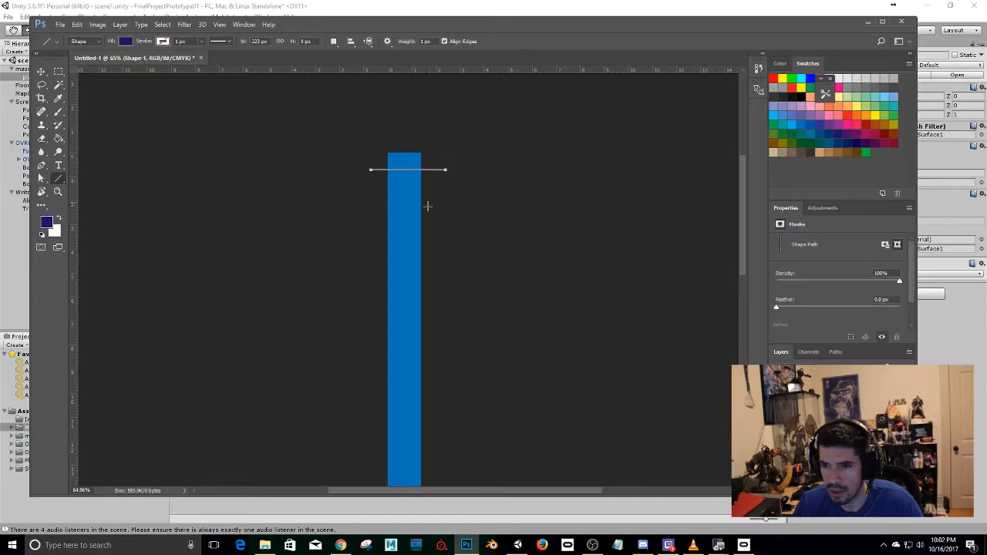
pyautogui.press('Return')
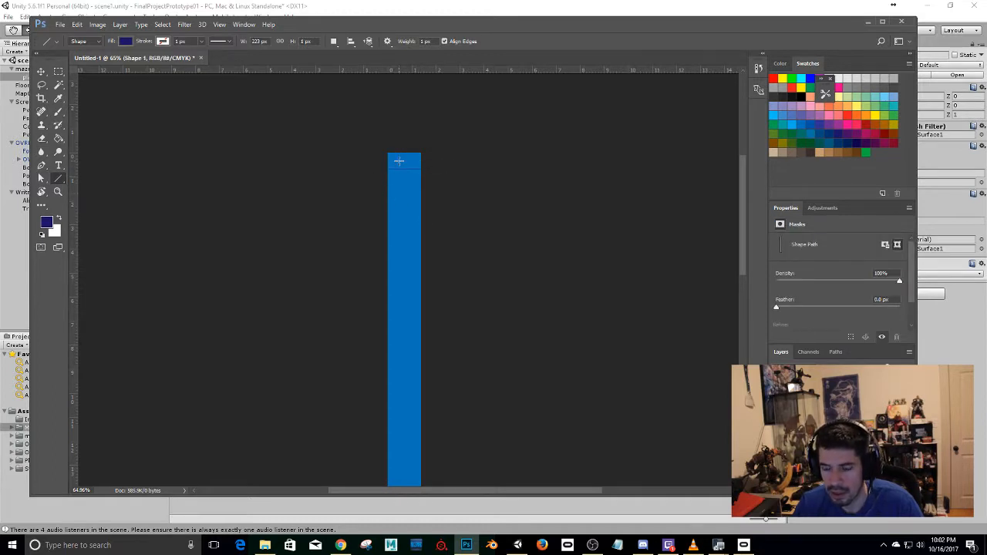
# Select the navy line's layer and thicken the line into a narrow stripe with Free Transform.
pyautogui.press('v')
pyautogui.click(405, 171)
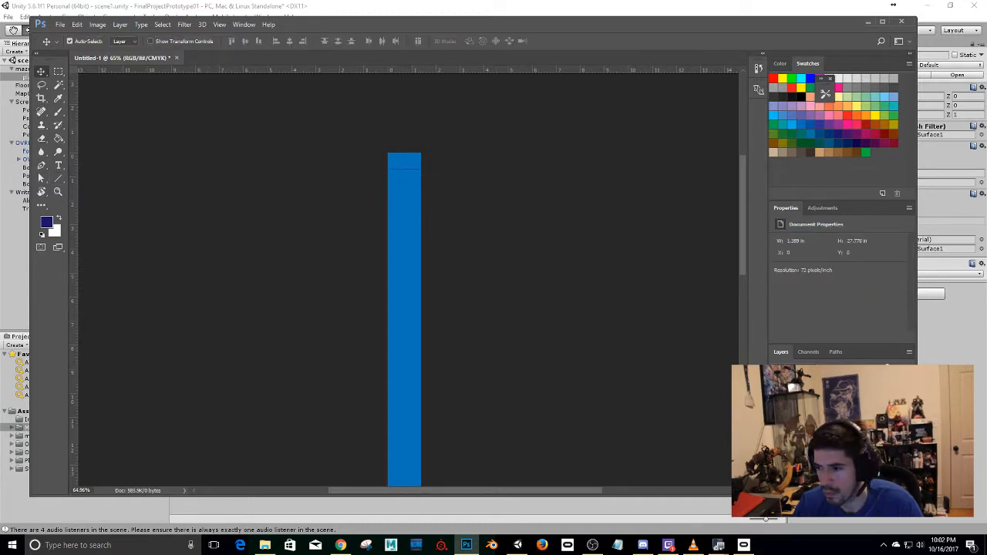
pyautogui.scroll(1, 409, 280)
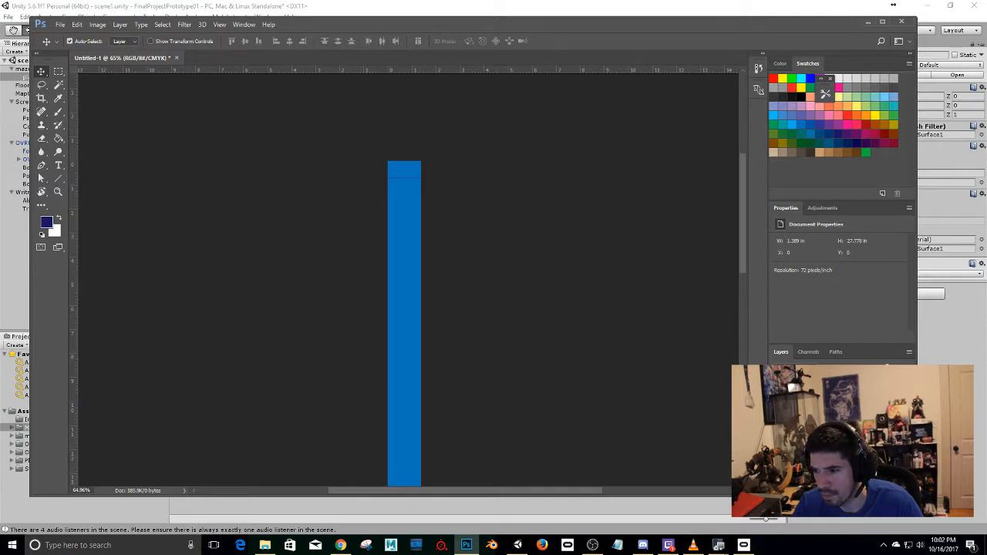
pyautogui.click(825, 424)
pyautogui.click(825, 409)
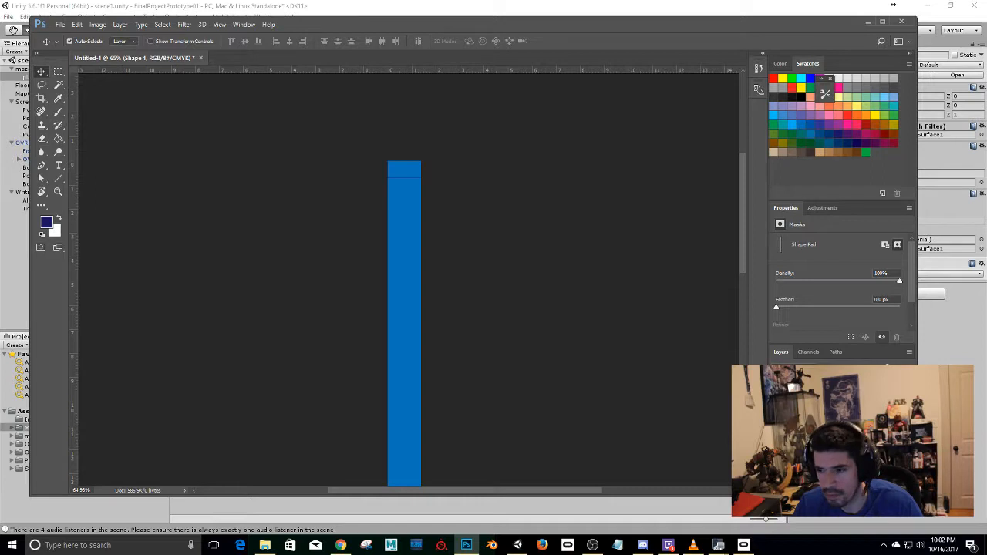
pyautogui.doubleClick(849, 413)
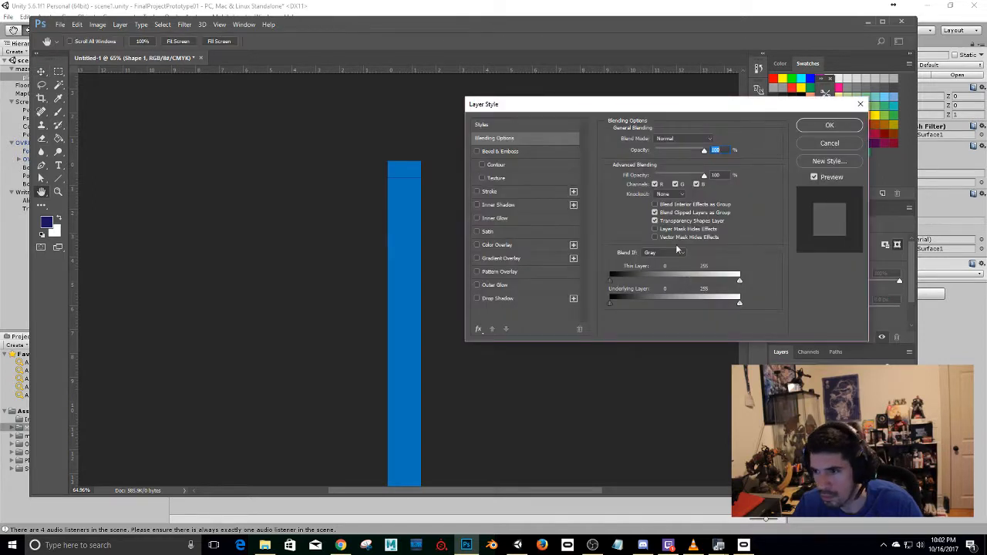
pyautogui.press('Escape')
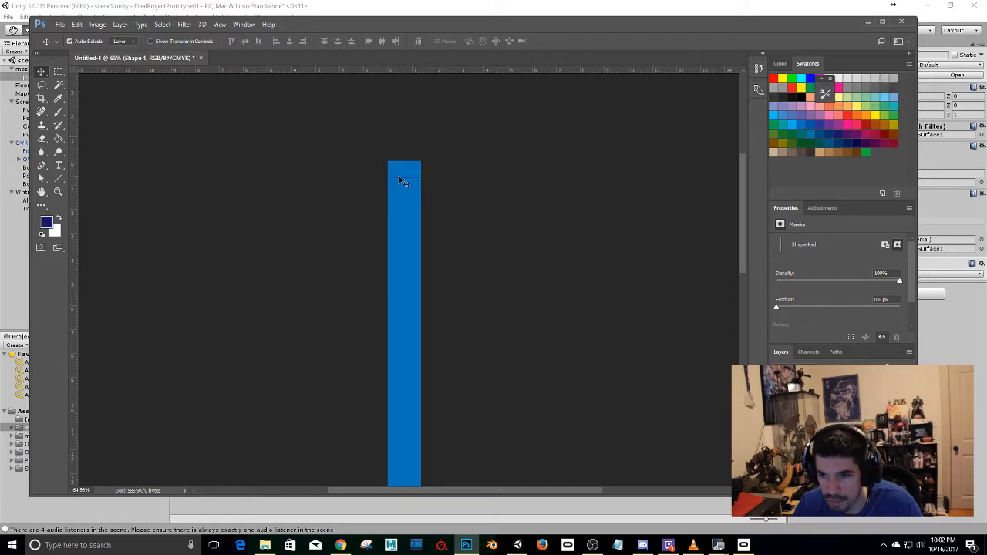
pyautogui.moveTo(401, 180); pyautogui.dragTo(407, 182)
pyautogui.hotkey('ctrl', 't')
pyautogui.press('Return')
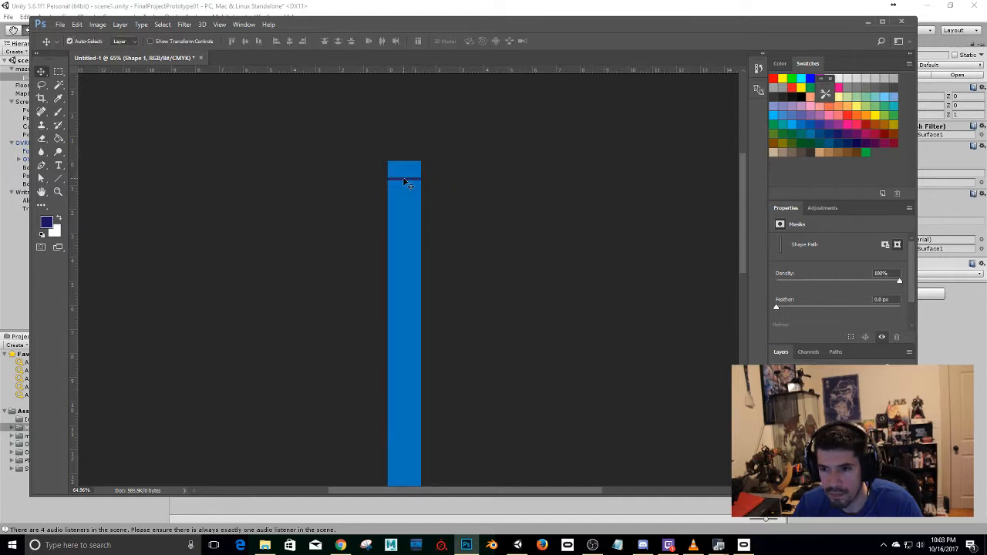
# Duplicate the navy stripe a little below itself and fill the gap with another copy scaled to 175% height.
pyautogui.keyDown('alt'); pyautogui.scroll(4, 406, 182); pyautogui.keyUp('alt')
pyautogui.keyDown('alt'); pyautogui.moveTo(395, 189); pyautogui.dragTo(388, 216); pyautogui.keyUp('alt')
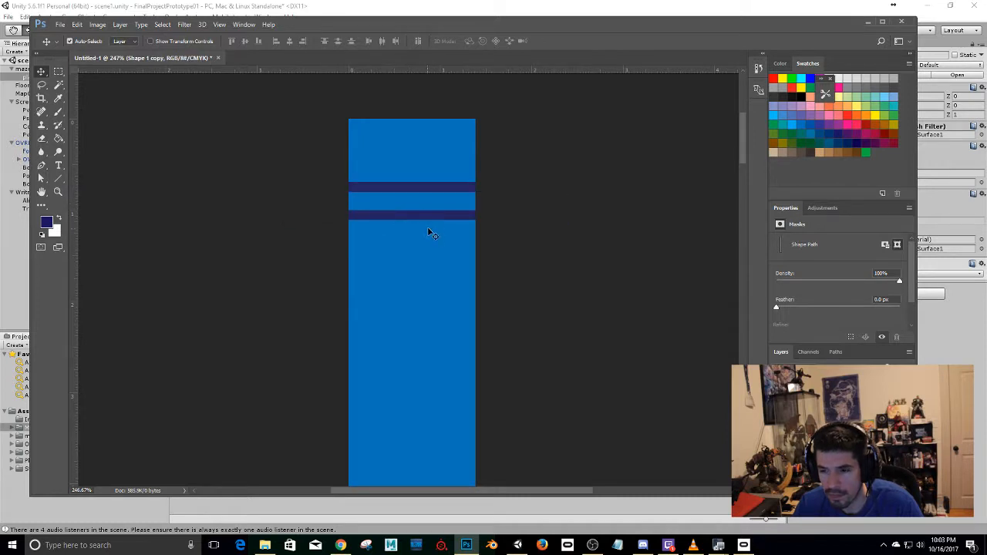
pyautogui.moveTo(420, 219)
pyautogui.keyDown('alt'); pyautogui.mouseDown()
pyautogui.moveTo(420, 201)
pyautogui.moveTo(428, 210)
pyautogui.mouseUp(); pyautogui.keyUp('alt')
pyautogui.hotkey('ctrl', 't')
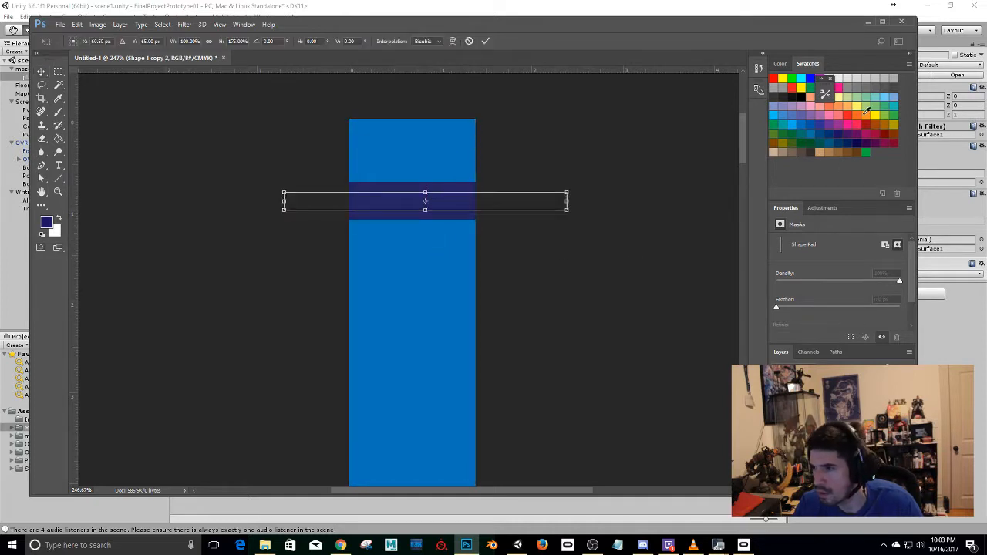
pyautogui.press('Return')
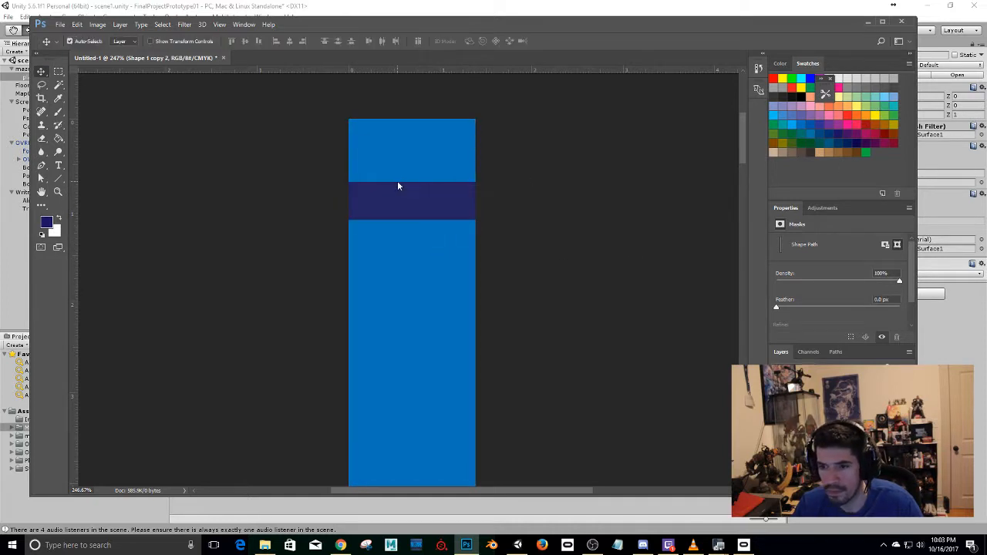
# Recolour the middle stripe between the two navy stripes to bright yellow.
pyautogui.doubleClick(795, 408)
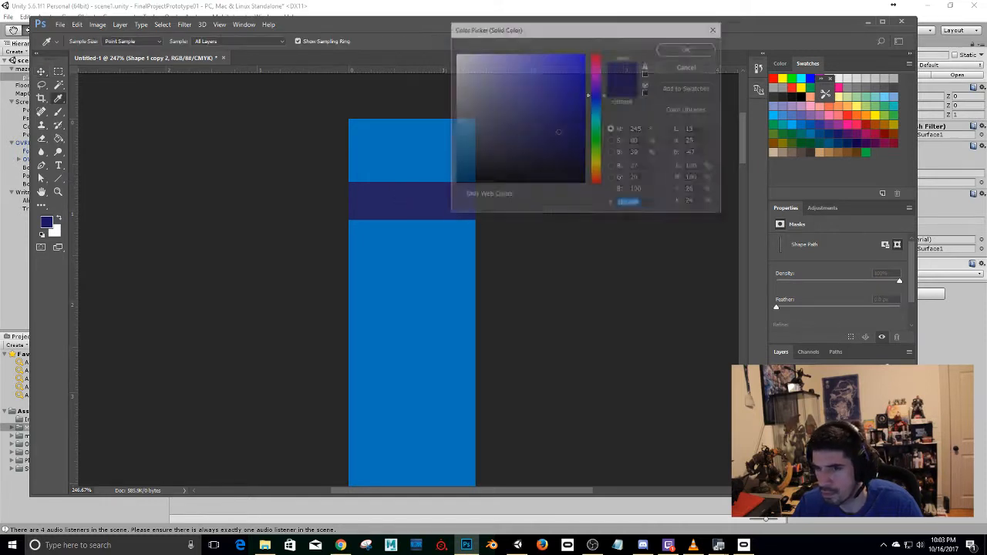
pyautogui.click(593, 159)
pyautogui.moveTo(505, 127)
pyautogui.mouseDown()
pyautogui.moveTo(485, 113)
pyautogui.moveTo(544, 139)
pyautogui.moveTo(527, 83)
pyautogui.moveTo(575, 58)
pyautogui.mouseUp()
pyautogui.click(689, 48)
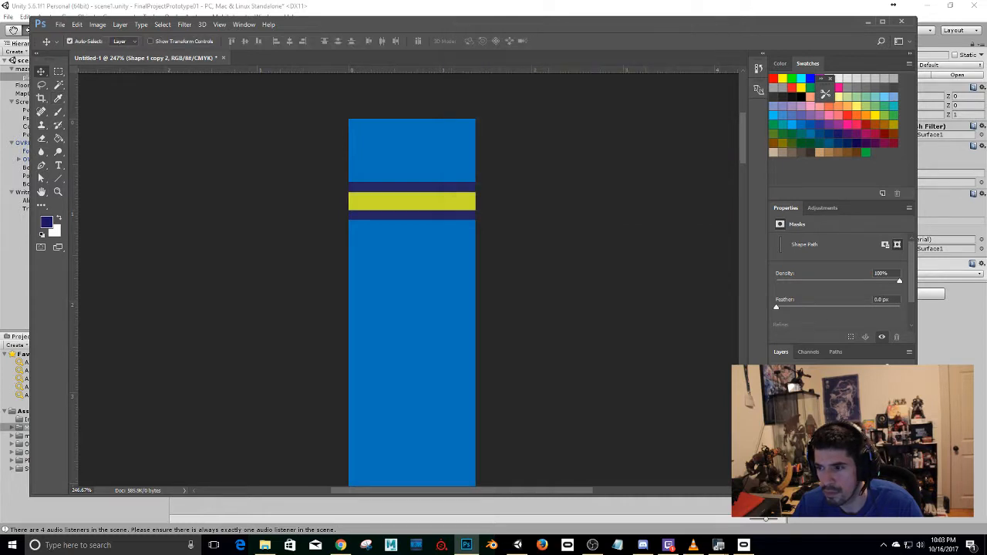
# Add an Outer Glow to the yellow stripe's layer with the glow colour f4c300.
pyautogui.rightClick(814, 424)
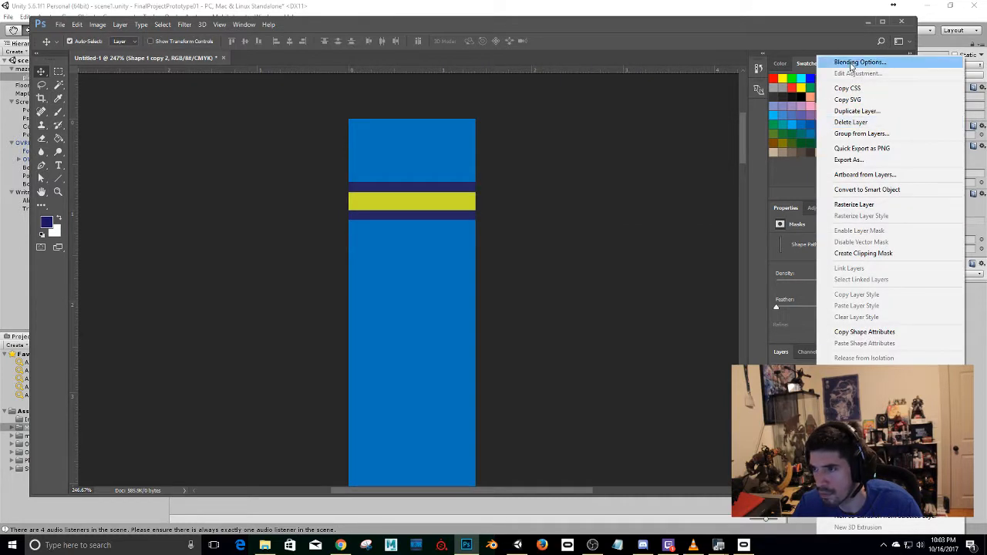
pyautogui.click(848, 64)
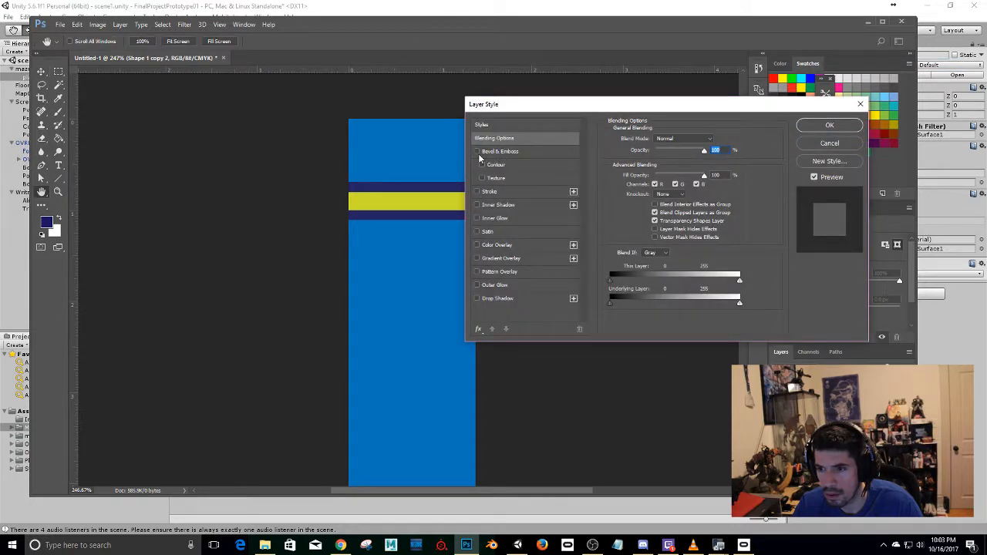
pyautogui.click(480, 285)
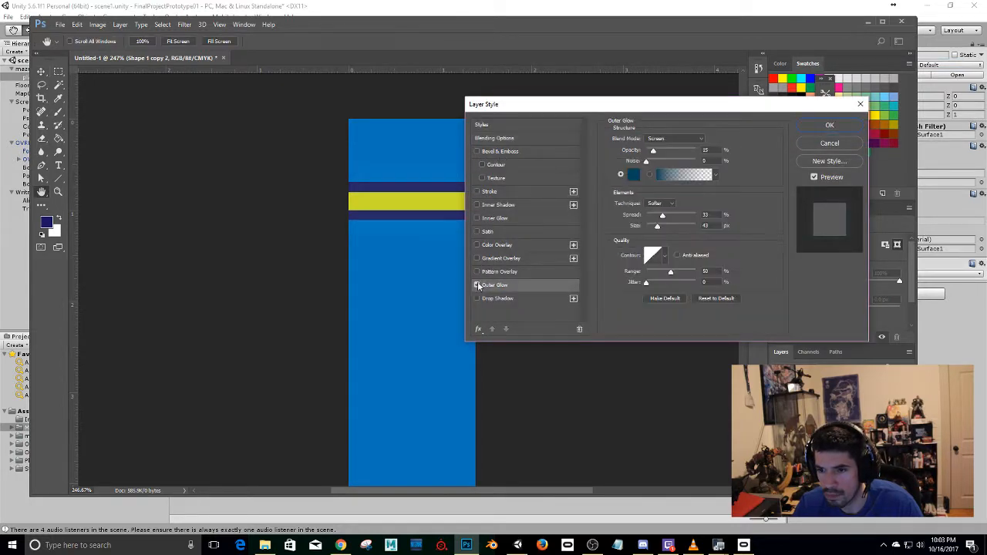
pyautogui.click(633, 176)
pyautogui.click(597, 151)
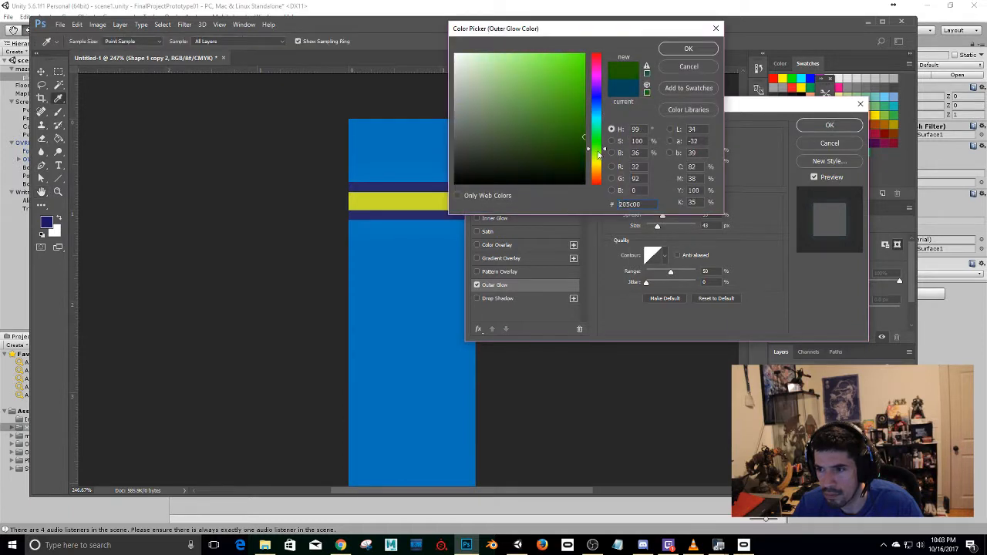
pyautogui.moveTo(598, 154); pyautogui.dragTo(597, 167)
pyautogui.moveTo(567, 64); pyautogui.dragTo(590, 60)
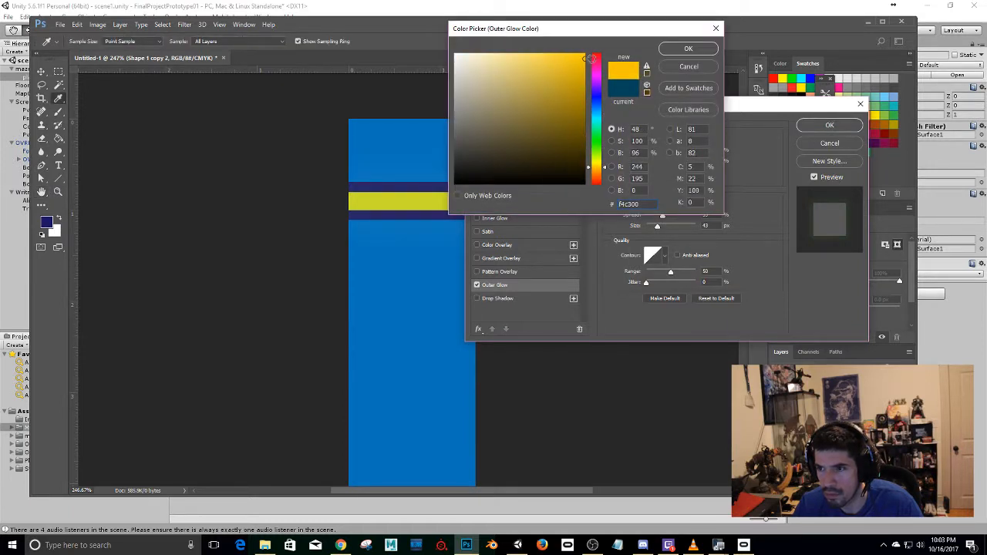
pyautogui.click(688, 48)
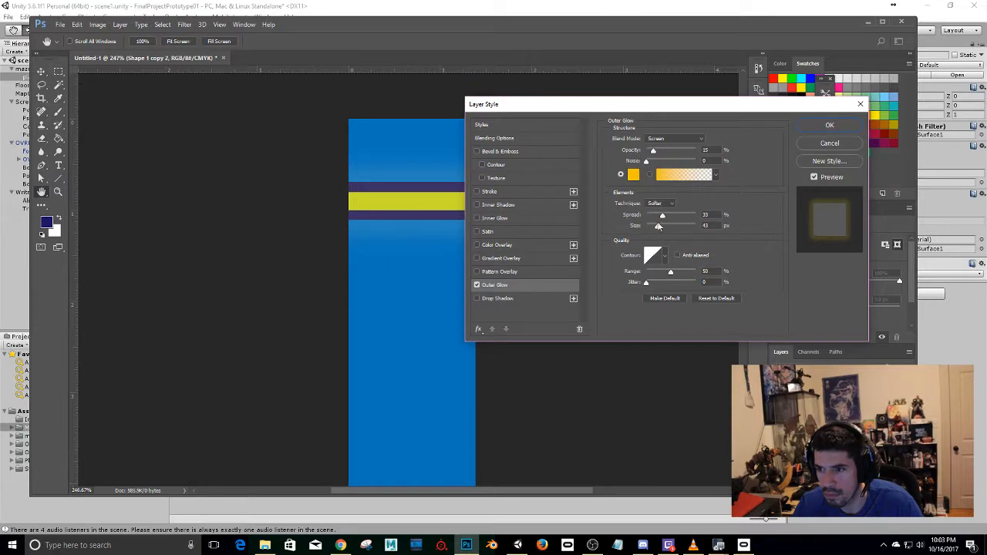
# Increase the outer glow's spread and opacity and apply the layer style.
pyautogui.moveTo(660, 221)
pyautogui.mouseDown()
pyautogui.moveTo(682, 220)
pyautogui.moveTo(668, 221)
pyautogui.mouseUp()
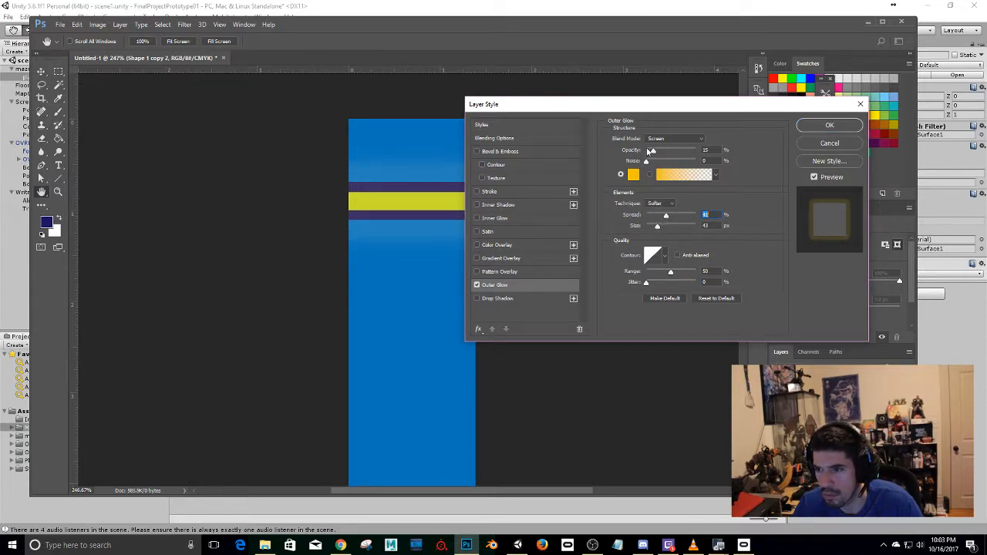
pyautogui.moveTo(653, 151); pyautogui.dragTo(666, 151)
pyautogui.click(830, 125)
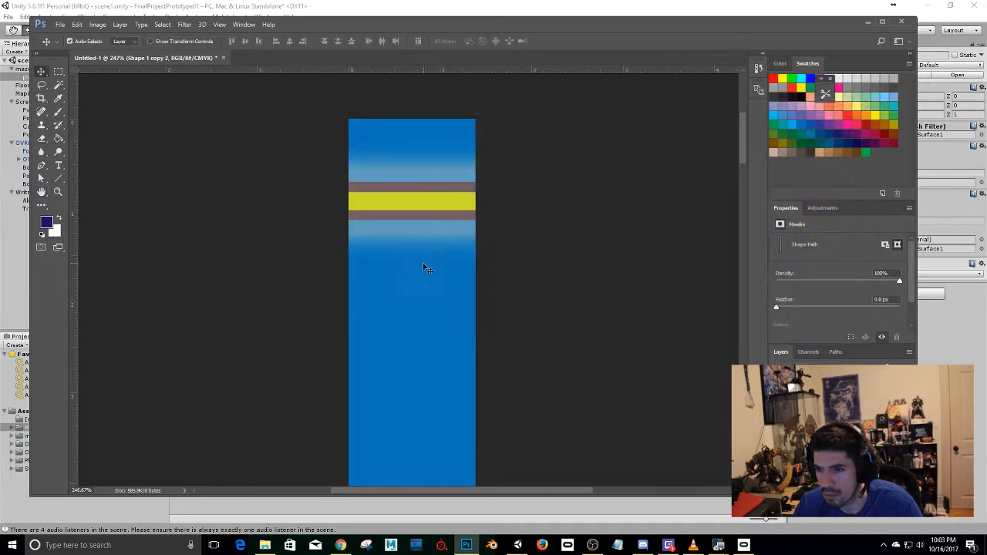
pyautogui.keyDown('alt'); pyautogui.scroll(-5, 424, 270); pyautogui.keyUp('alt')
pyautogui.scroll(-5, 485, 291)
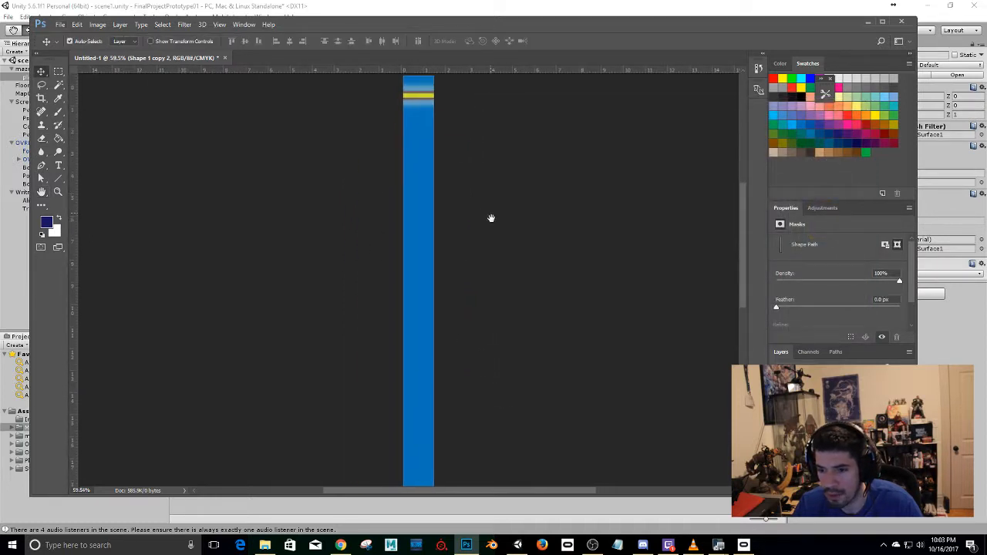
pyautogui.keyDown('alt'); pyautogui.scroll(-3, 438, 236); pyautogui.keyUp('alt')
pyautogui.keyDown('alt'); pyautogui.scroll(1, 437, 242); pyautogui.keyUp('alt')
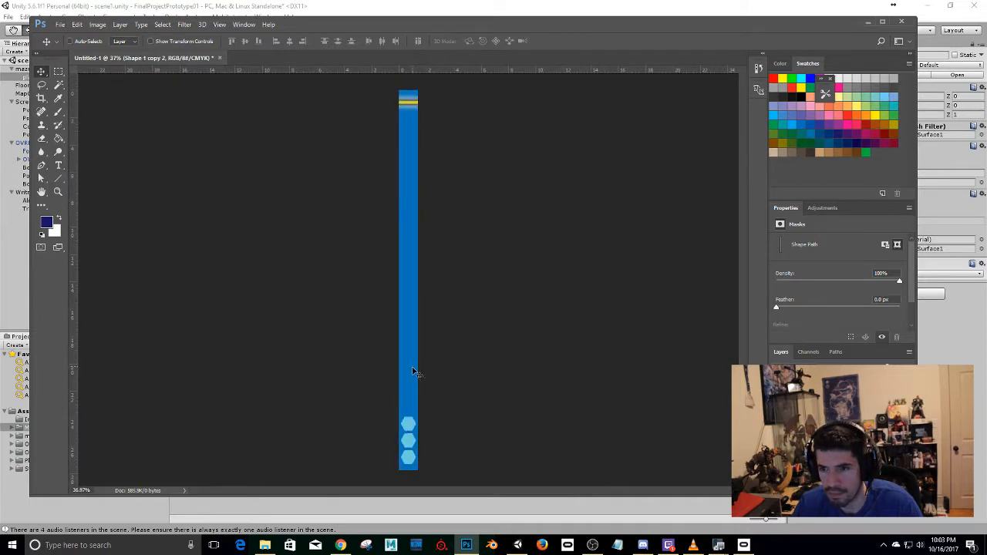
pyautogui.hotkey('ctrl', 's')
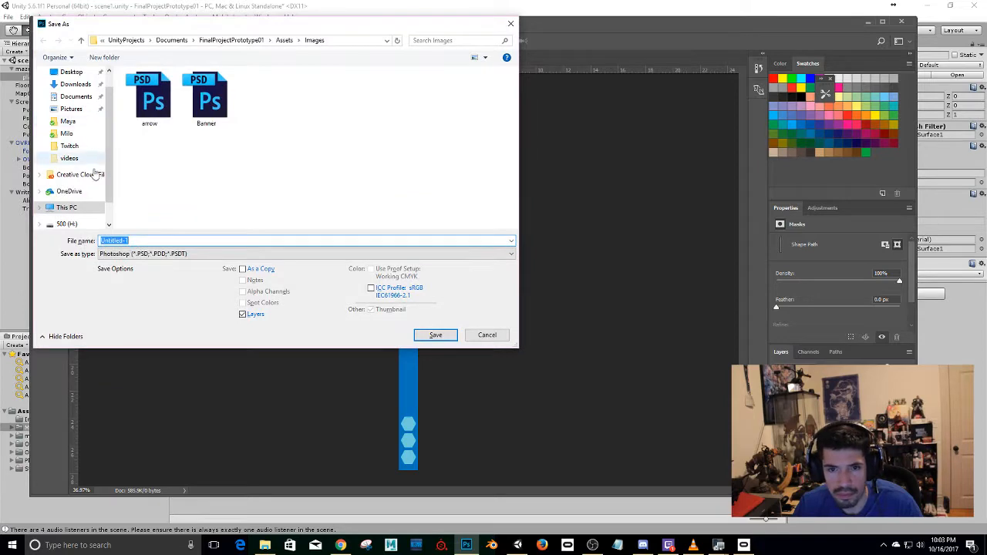
pyautogui.press('Escape')
# Export the strip image as a PNG named walltexture to the Desktop.
pyautogui.click(59, 25)
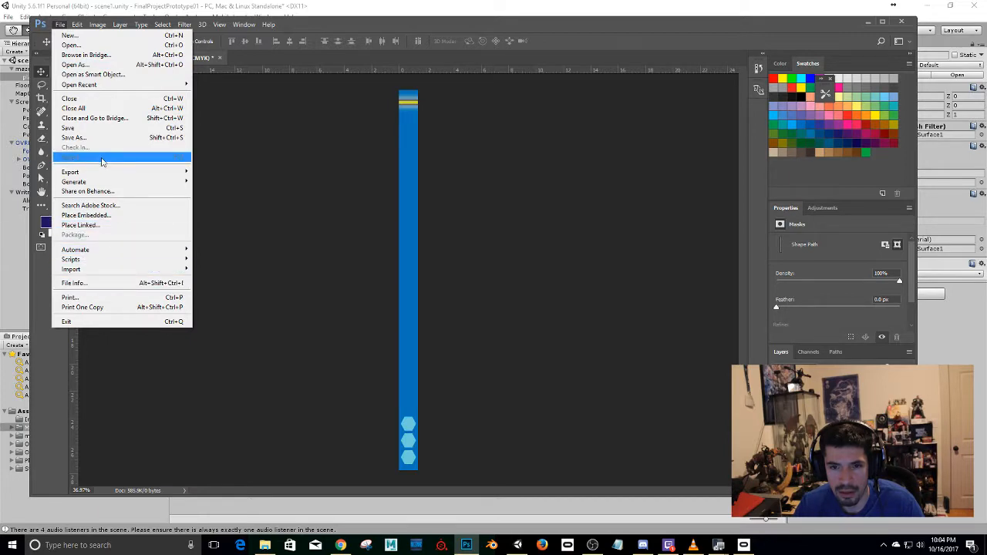
pyautogui.moveTo(101, 173)
pyautogui.click(265, 173)
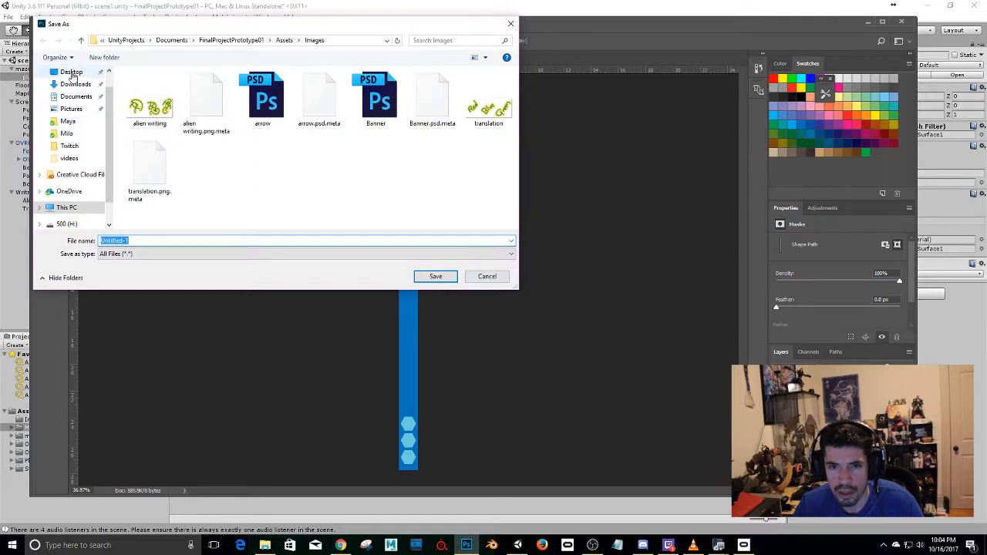
pyautogui.click(72, 71)
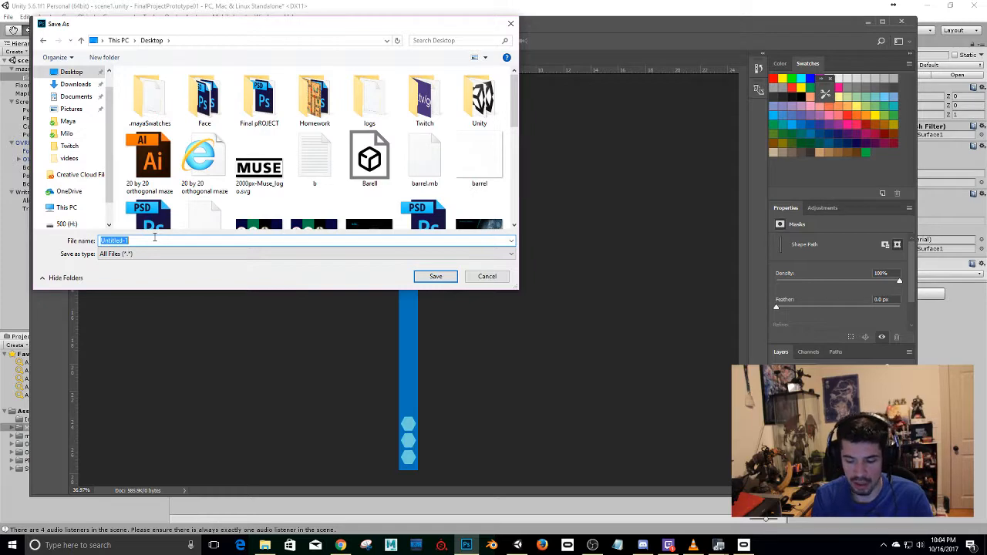
pyautogui.write('walltexture')
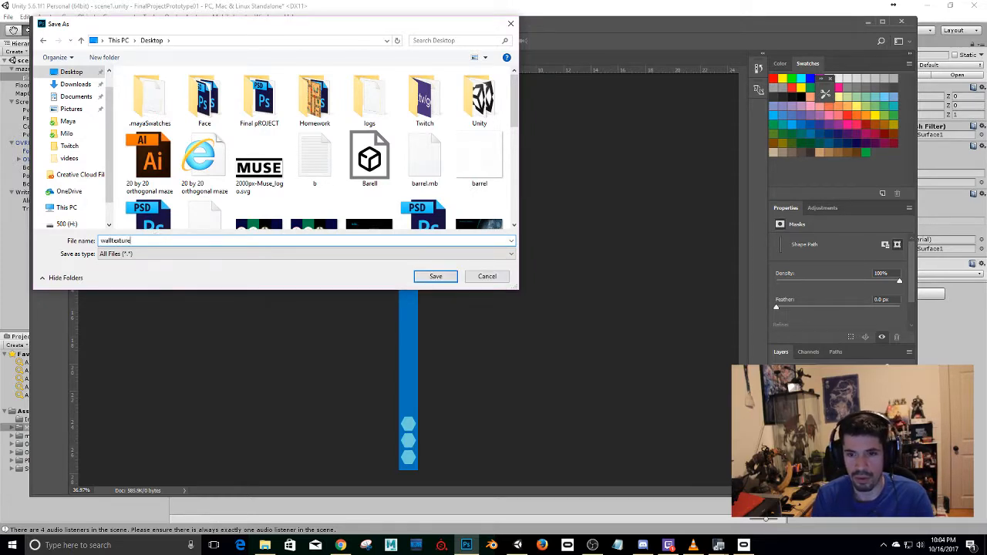
pyautogui.press('Return')
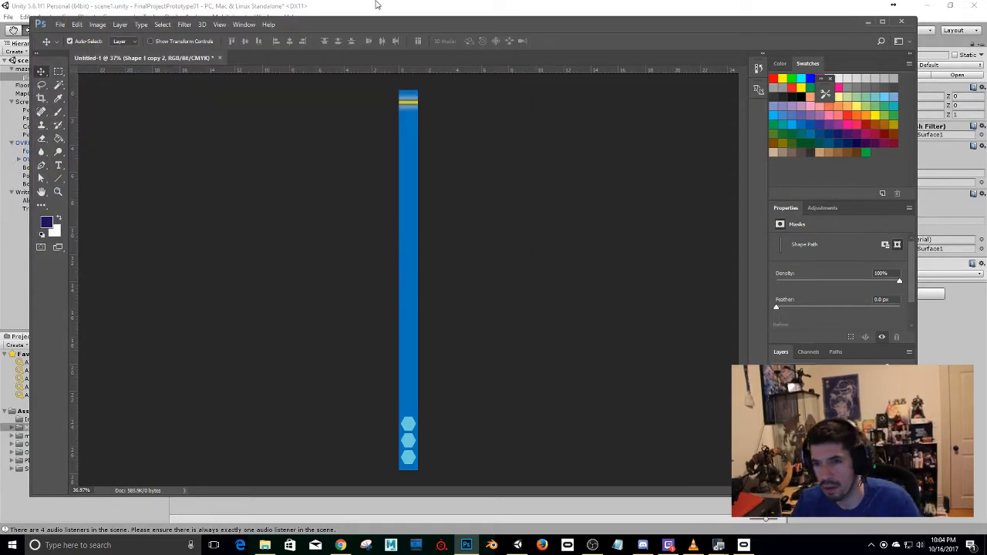
# Switch to Unity and import the walltexture image from the Desktop into the Images asset folder.
pyautogui.click(391, 5)
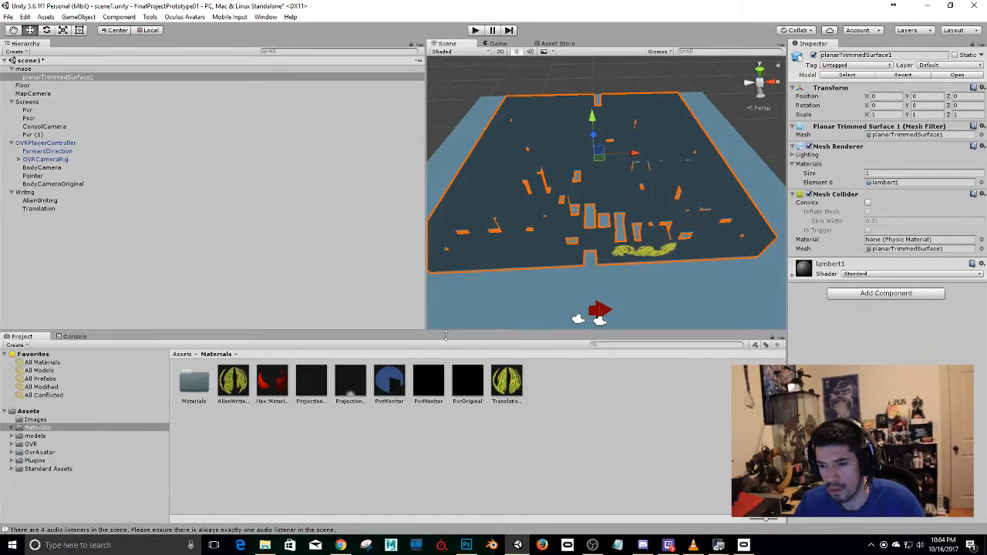
pyautogui.click(35, 420)
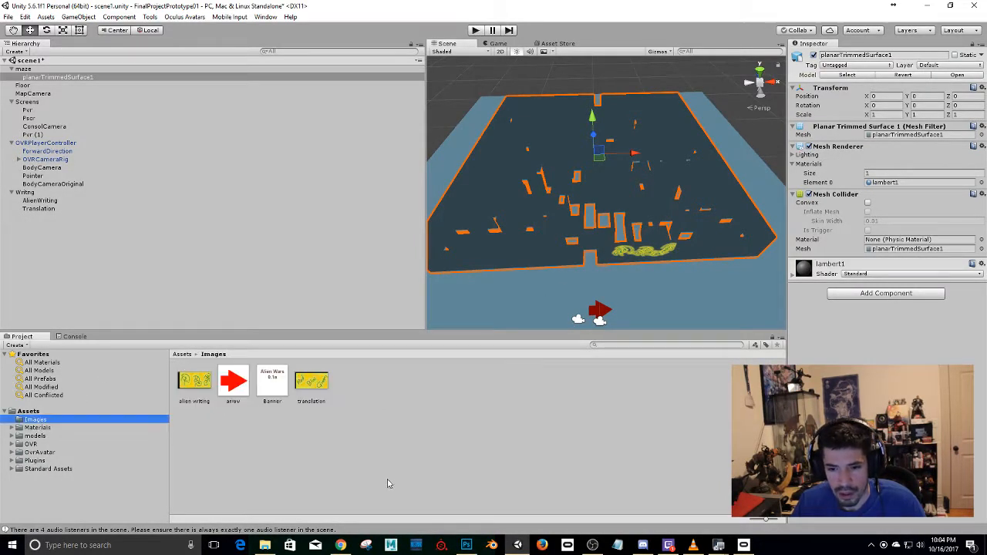
pyautogui.rightClick(308, 466)
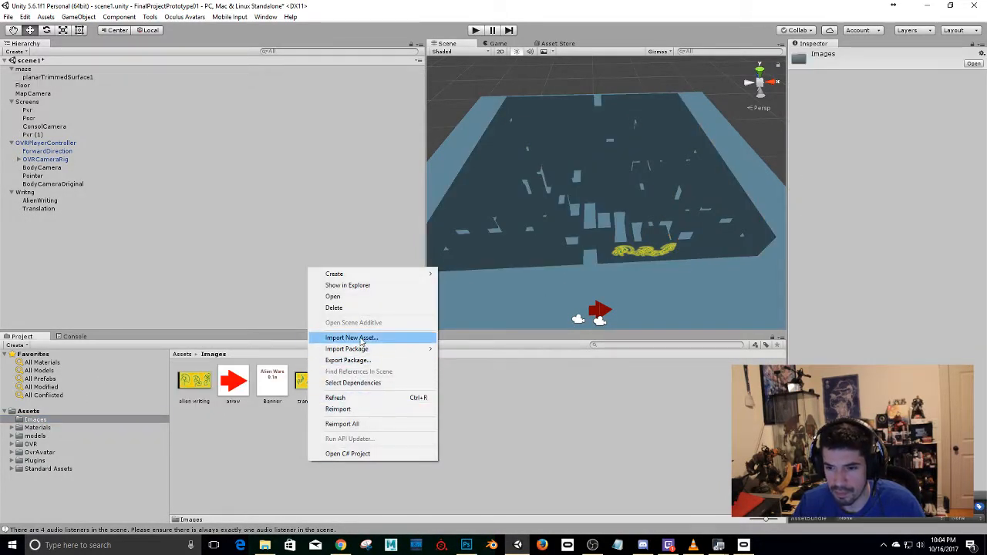
pyautogui.click(359, 337)
pyautogui.click(42, 99)
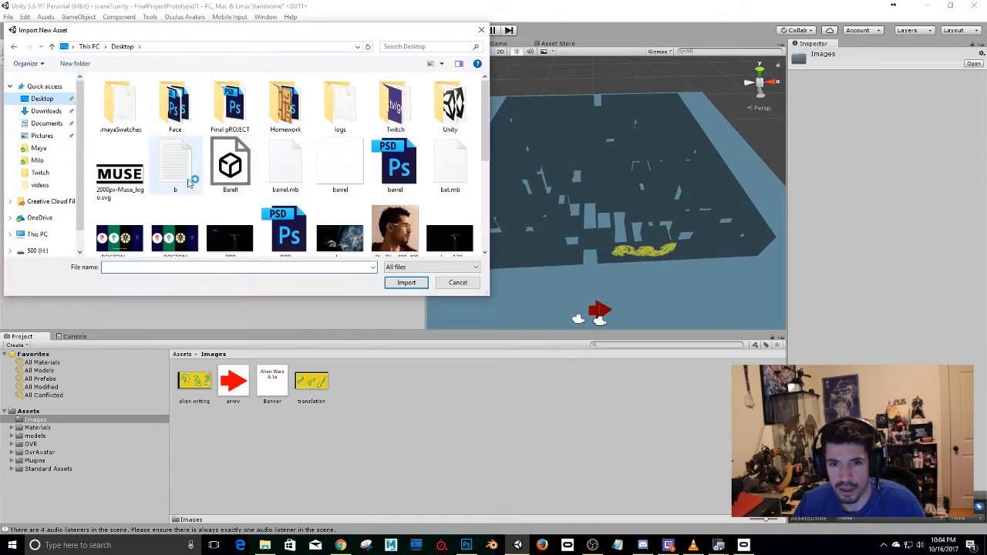
pyautogui.click(174, 165)
pyautogui.press('w')
pyautogui.doubleClick(283, 238)
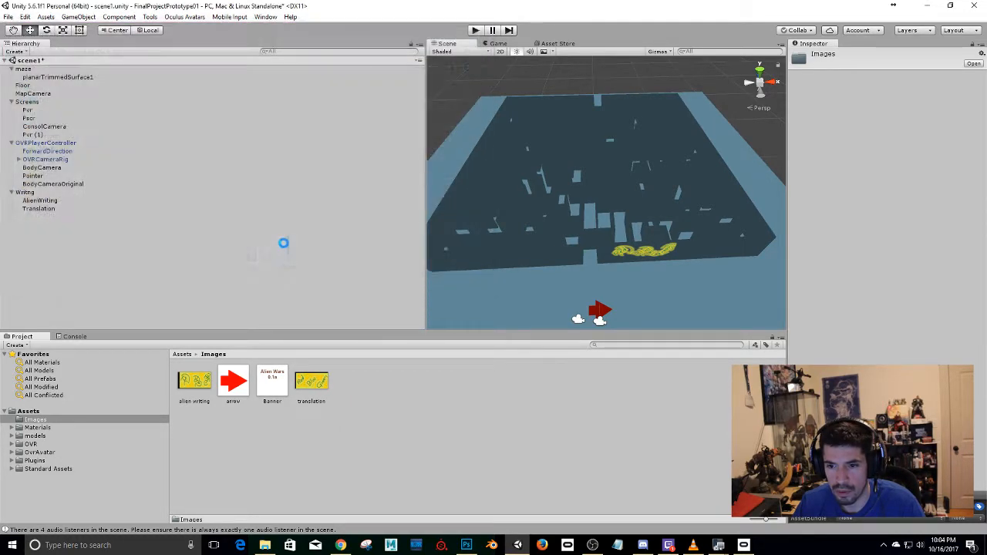
# Create a new material in the Materials folder and set its shader to Legacy Shaders/Specular.
pyautogui.click(37, 427)
pyautogui.rightClick(258, 433)
pyautogui.moveTo(285, 245)
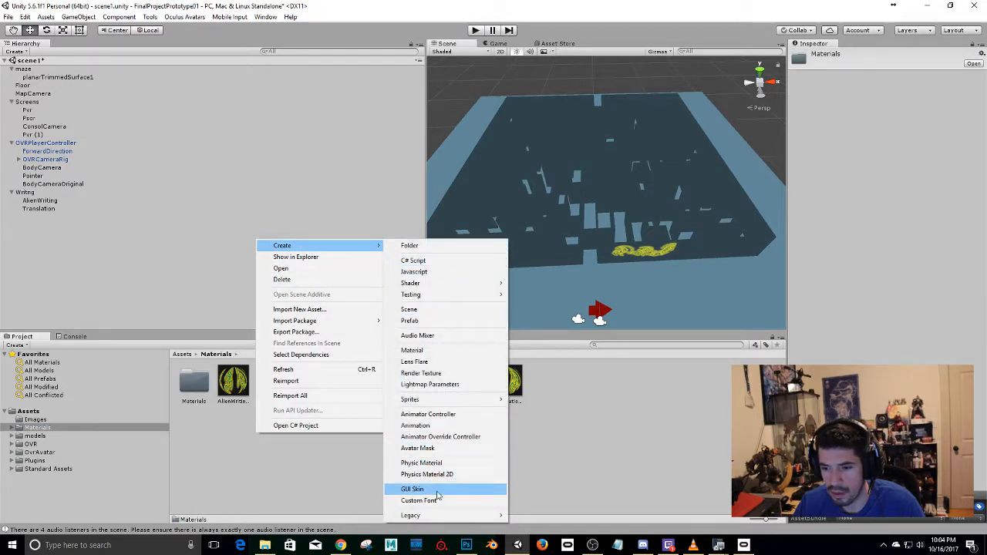
pyautogui.click(459, 355)
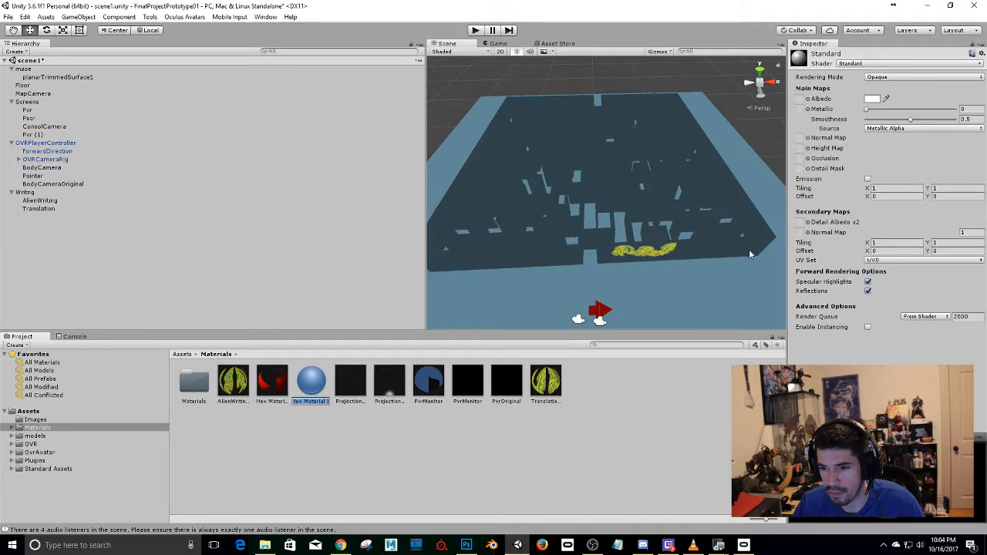
pyautogui.click(870, 63)
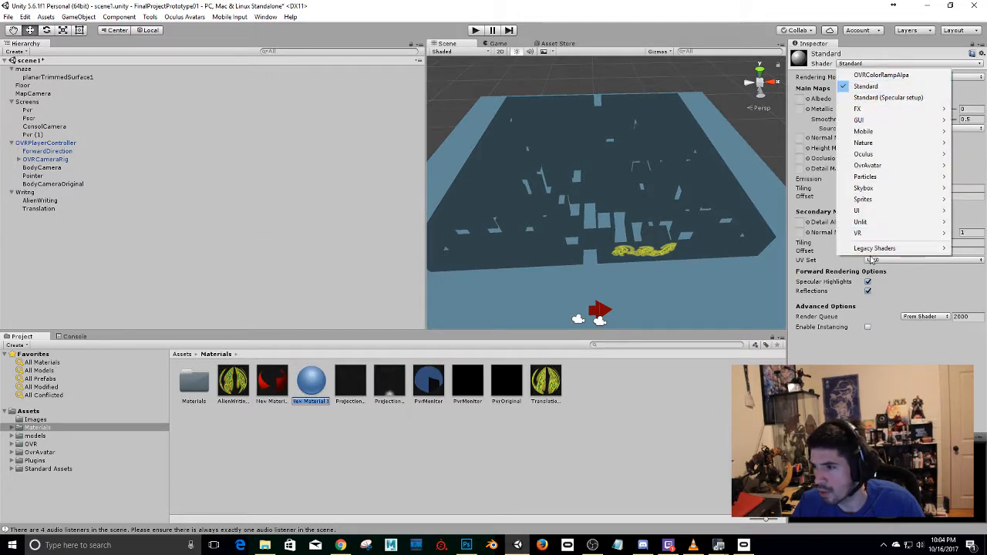
pyautogui.moveTo(876, 249)
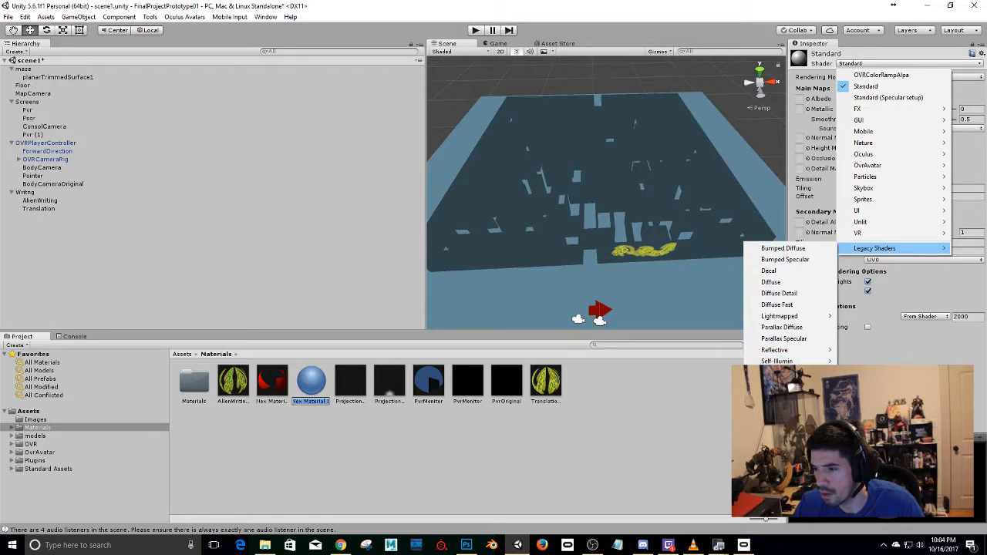
pyautogui.click(779, 373)
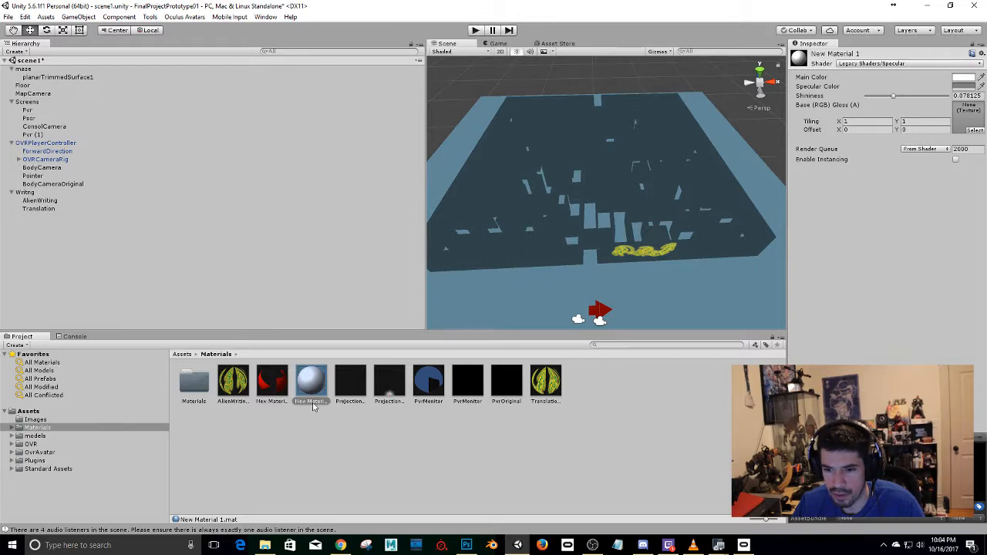
# Rename the new material as WallTexture.
pyautogui.click(312, 402)
pyautogui.write('Wa')
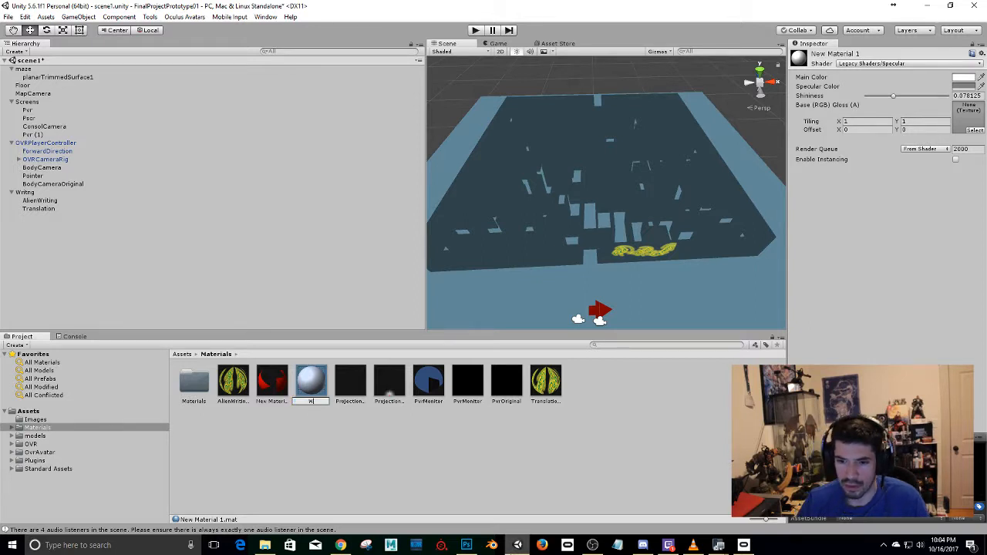
pyautogui.moveTo(518, 546)
pyautogui.write('llTe')
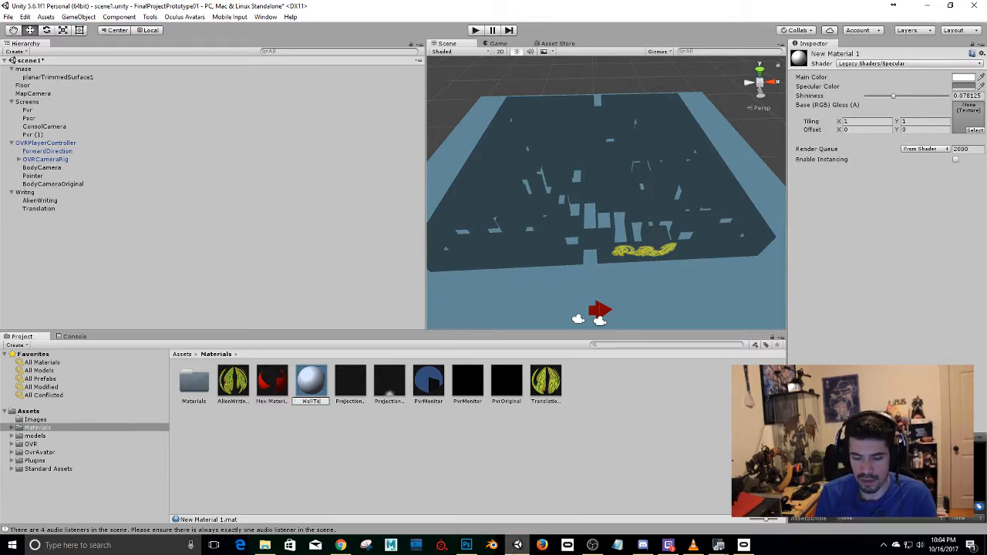
pyautogui.write('xture')
pyautogui.press('Return')
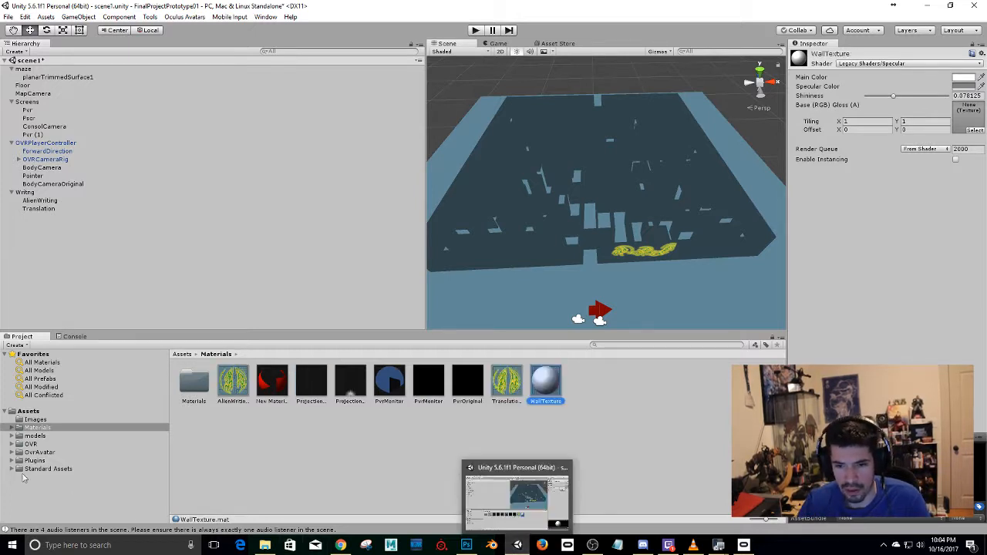
# Assign the walltexture image as the WallTexture material's base texture and apply the material to the maze in the scene.
pyautogui.click(35, 420)
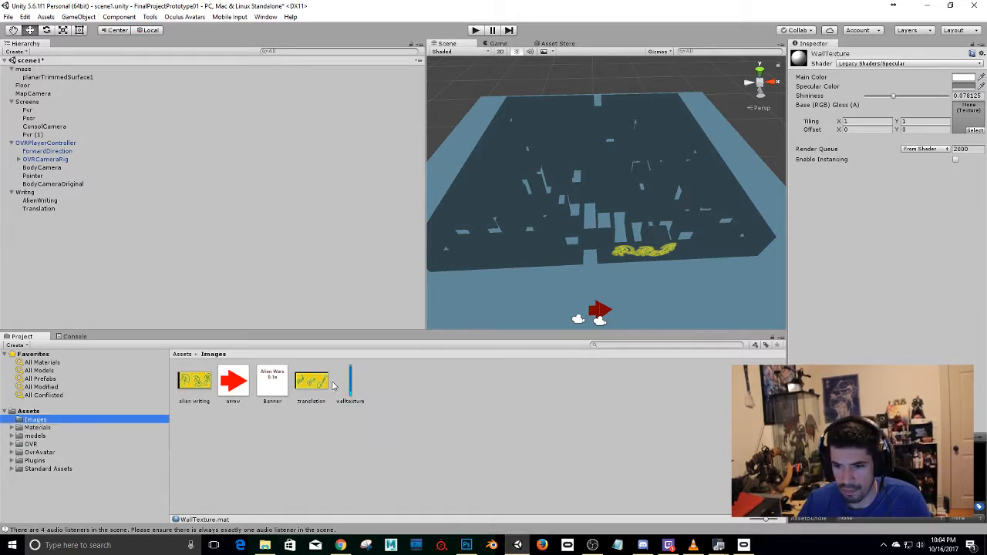
pyautogui.moveTo(351, 385); pyautogui.dragTo(967, 120)
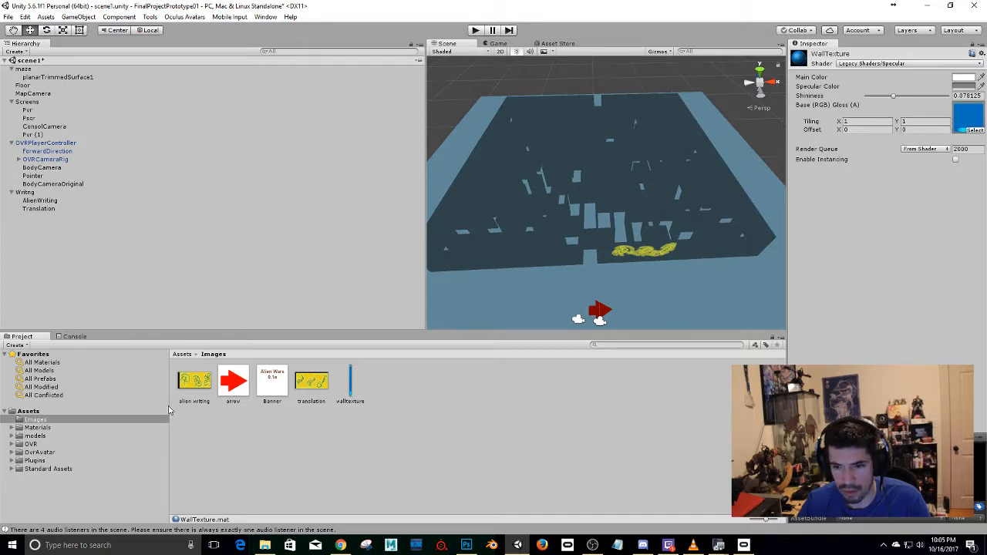
pyautogui.click(42, 427)
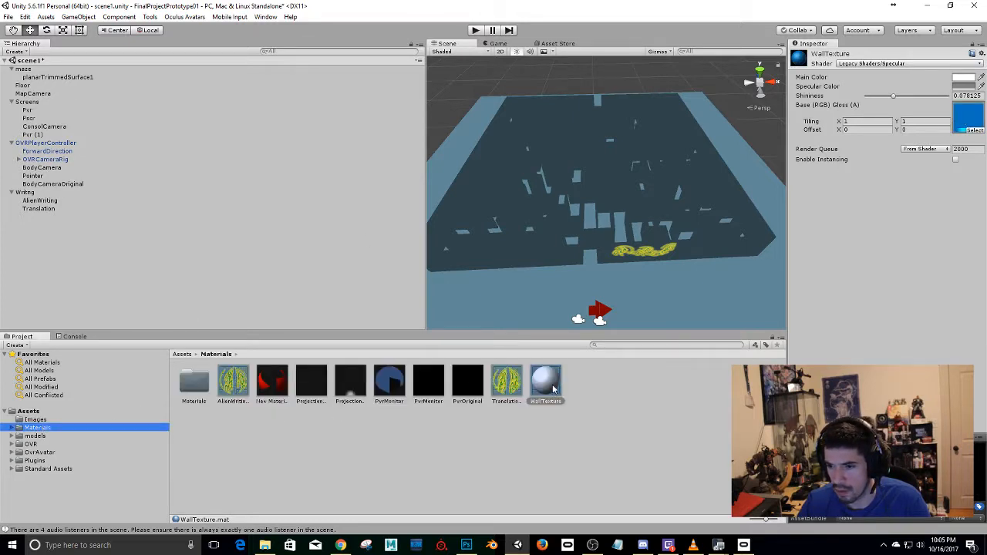
pyautogui.moveTo(553, 388); pyautogui.dragTo(514, 255)
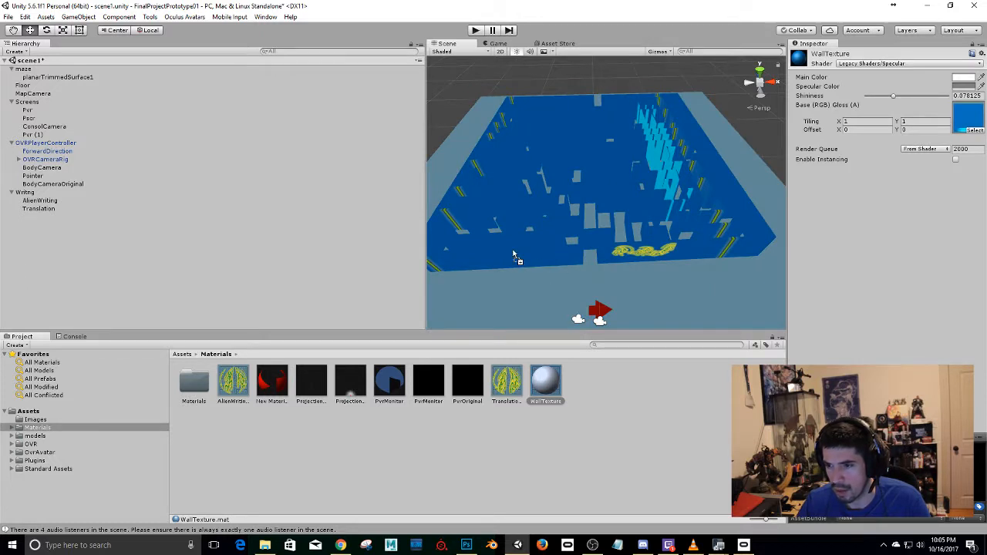
pyautogui.keyDown('alt'); pyautogui.moveTo(547, 239); pyautogui.dragTo(590, 214); pyautogui.keyUp('alt')
# Switch to Photoshop and open walltexture.png from the Desktop.
pyautogui.hotkey('alt', 'Tab')
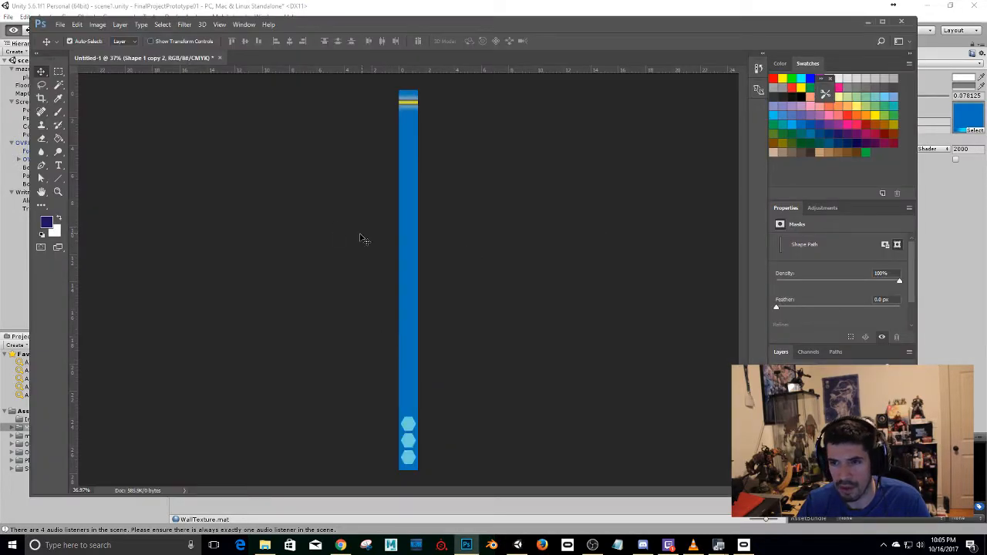
pyautogui.hotkey('alt', 'Tab')
pyautogui.hotkey('alt', 'Tab')
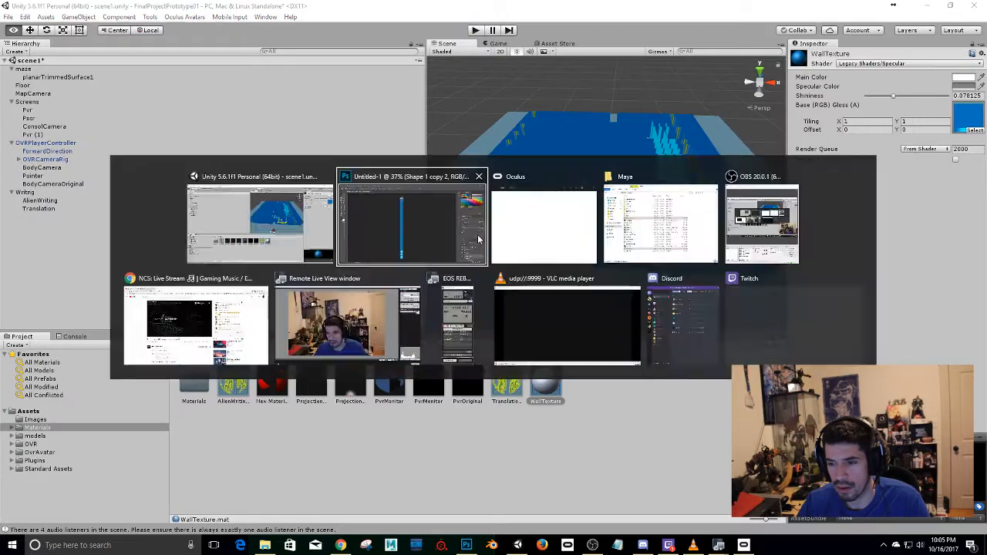
pyautogui.hotkey('ctrl', 'o')
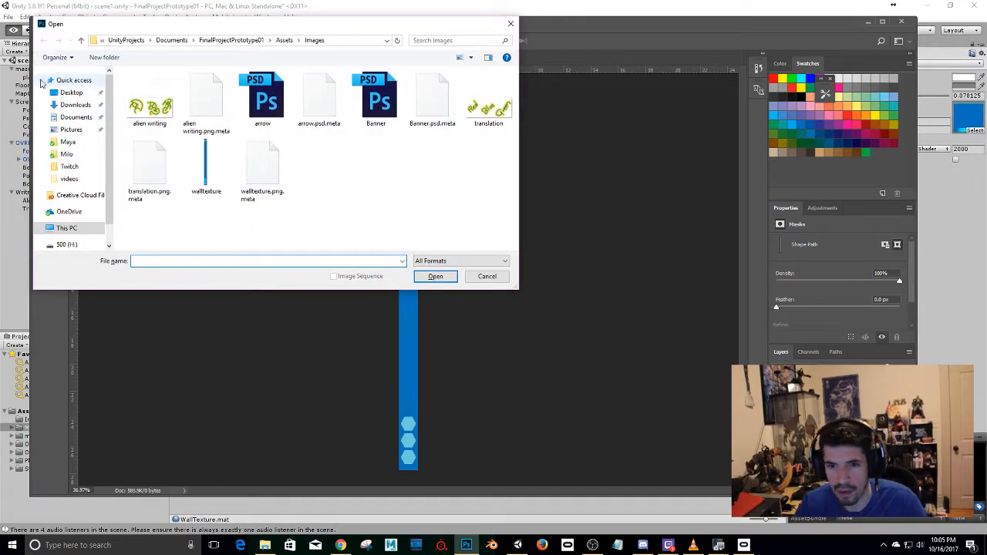
pyautogui.click(71, 92)
pyautogui.scroll(-3, 322, 227)
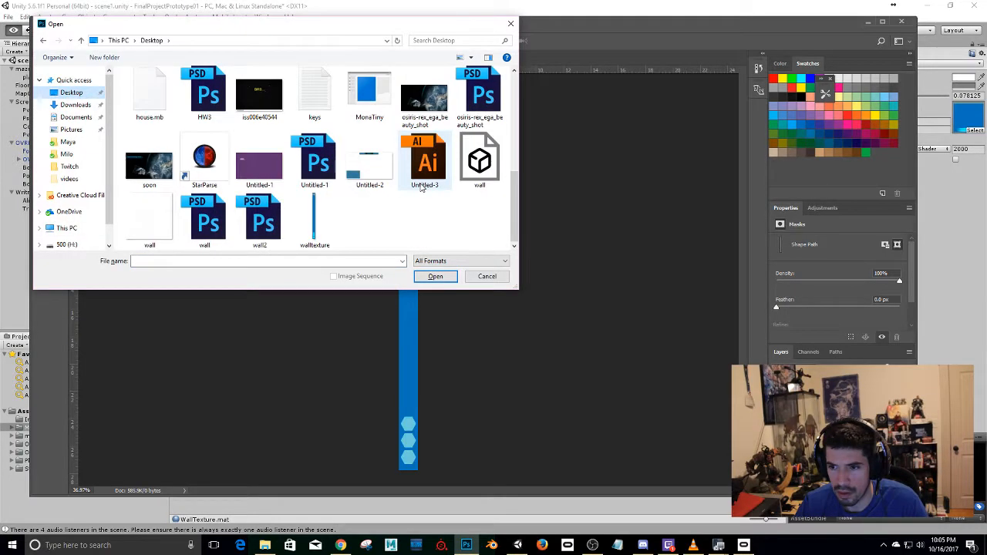
pyautogui.doubleClick(322, 227)
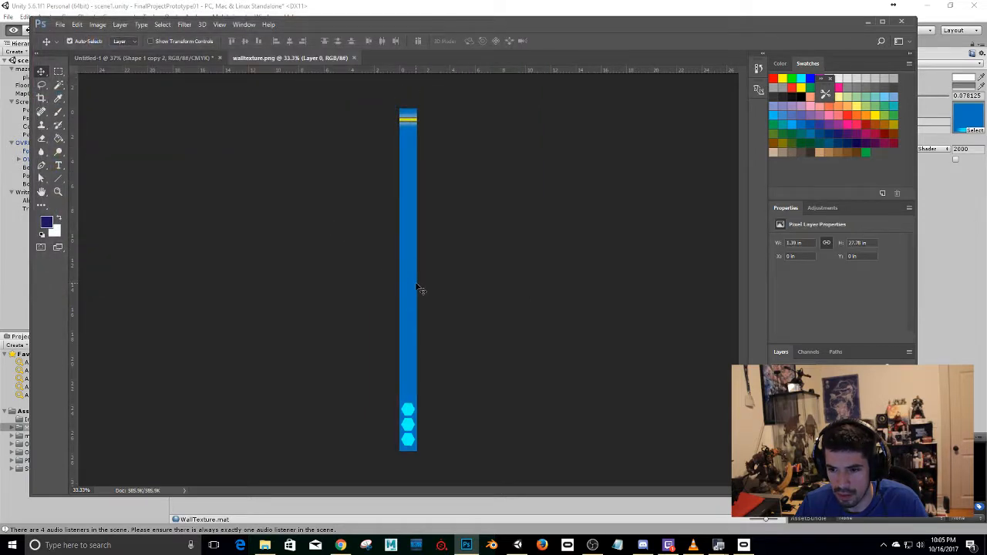
pyautogui.click(57, 71)
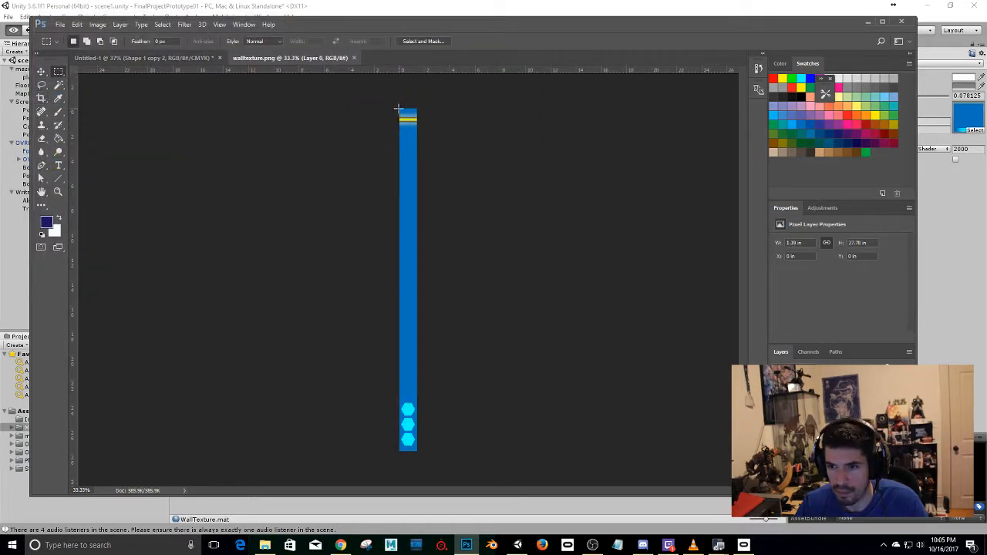
pyautogui.moveTo(398, 108); pyautogui.dragTo(439, 467)
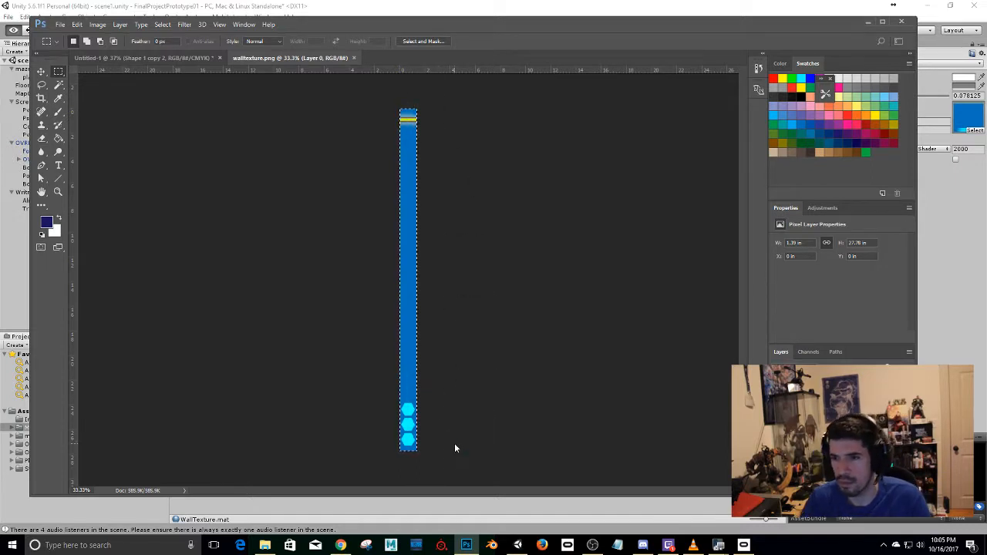
pyautogui.hotkey('ctrl', 'n')
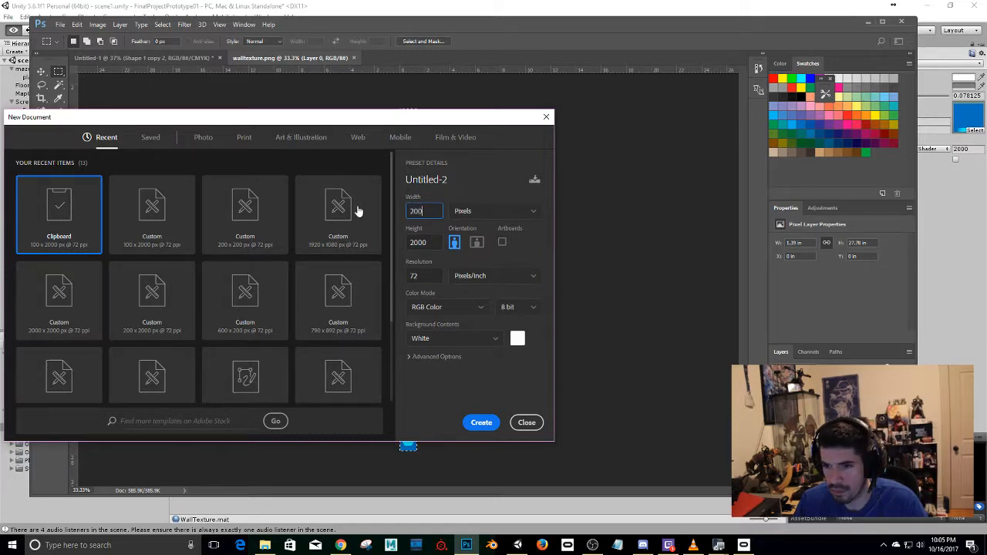
pyautogui.press('Escape')
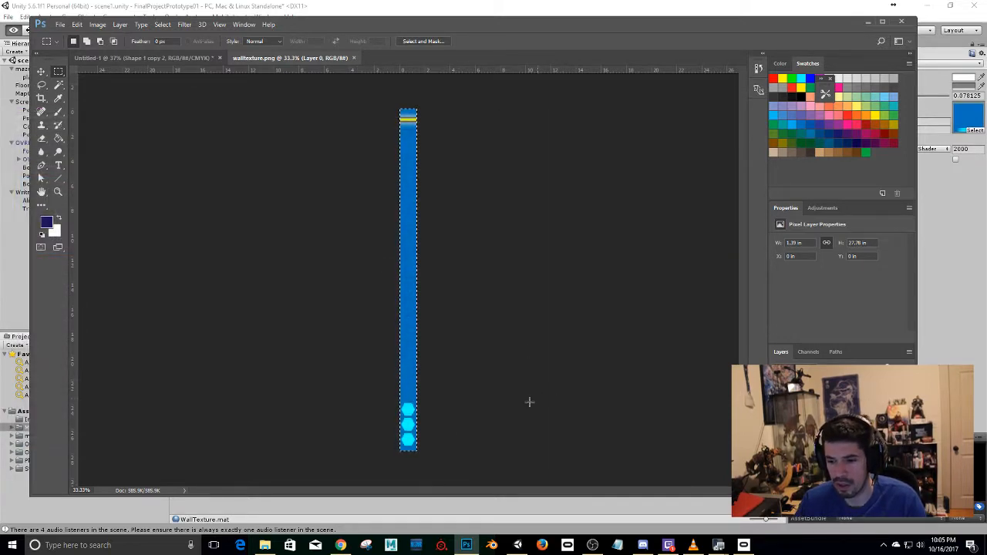
# Return to Unity and show the walltexture image from the Images folder in File Explorer.
pyautogui.click(502, 505)
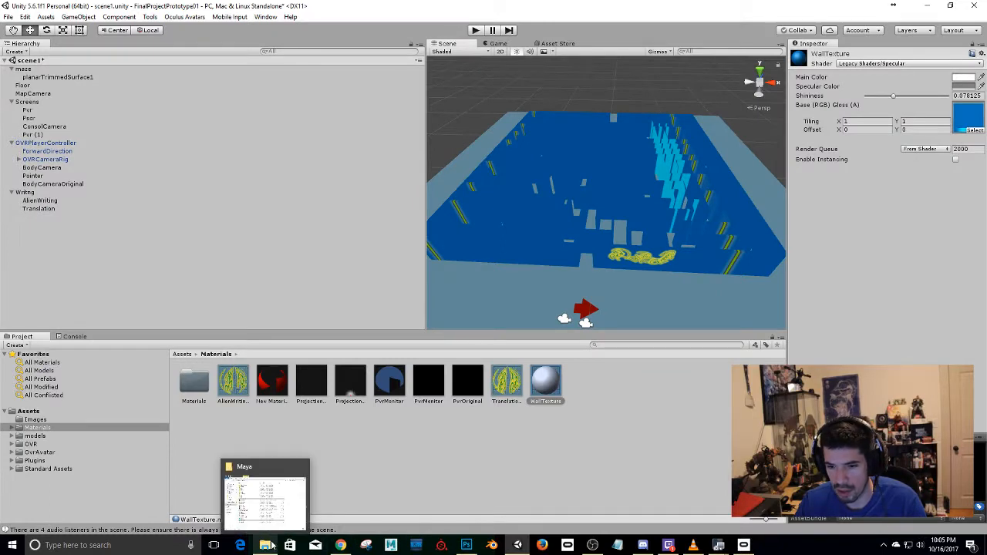
pyautogui.click(36, 419)
pyautogui.rightClick(351, 384)
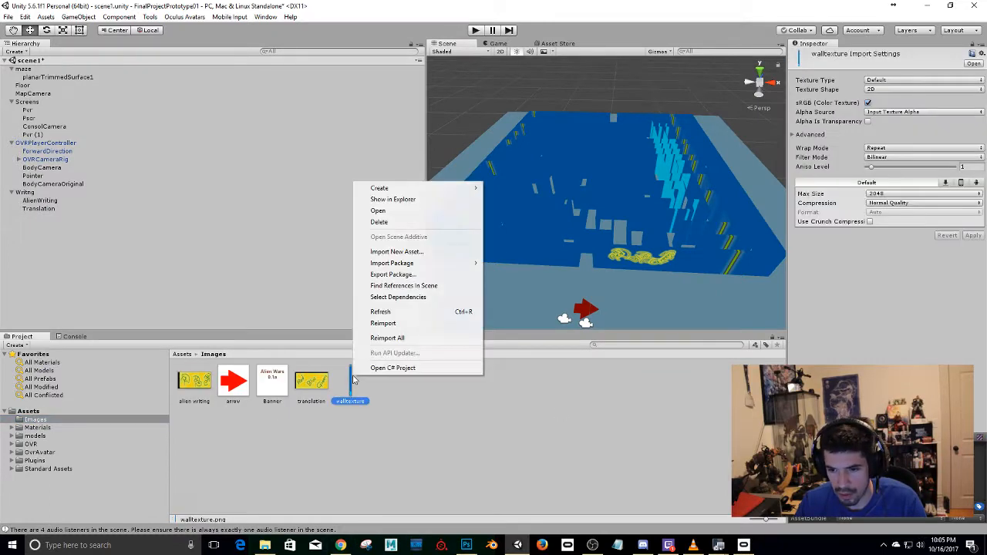
pyautogui.click(406, 199)
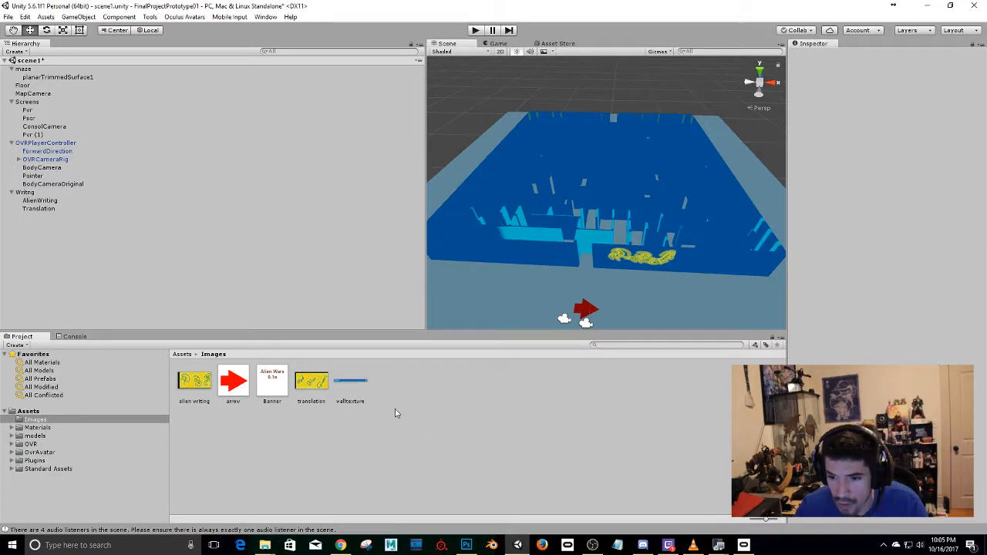
# Apply the WallTexture material from the Materials folder to the maze again and check the walls from several angles.
pyautogui.click(56, 429)
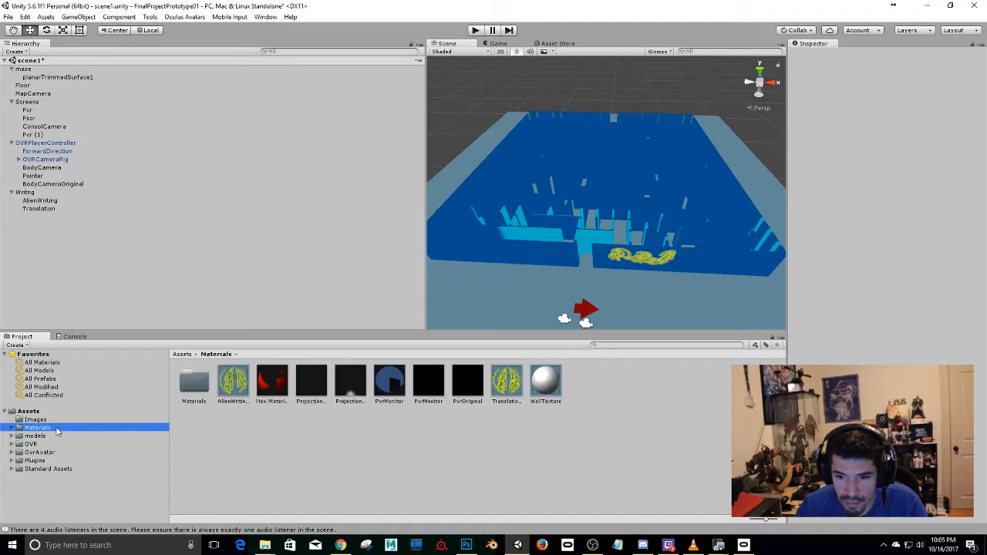
pyautogui.click(546, 381)
pyautogui.moveTo(553, 385); pyautogui.dragTo(717, 264)
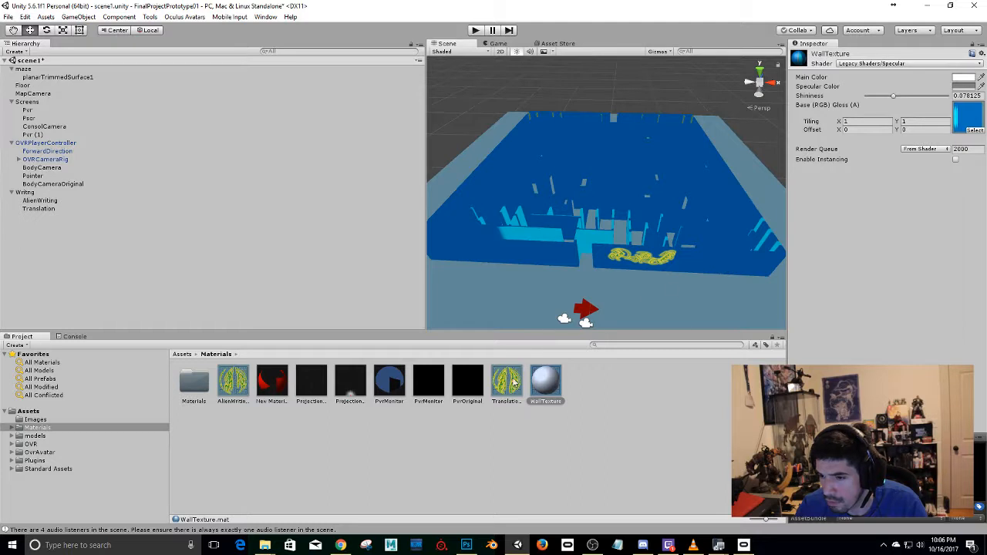
pyautogui.moveTo(657, 290); pyautogui.dragTo(537, 152, button='right')
pyautogui.keyDown('alt'); pyautogui.moveTo(537, 151); pyautogui.dragTo(801, 234); pyautogui.keyUp('alt')
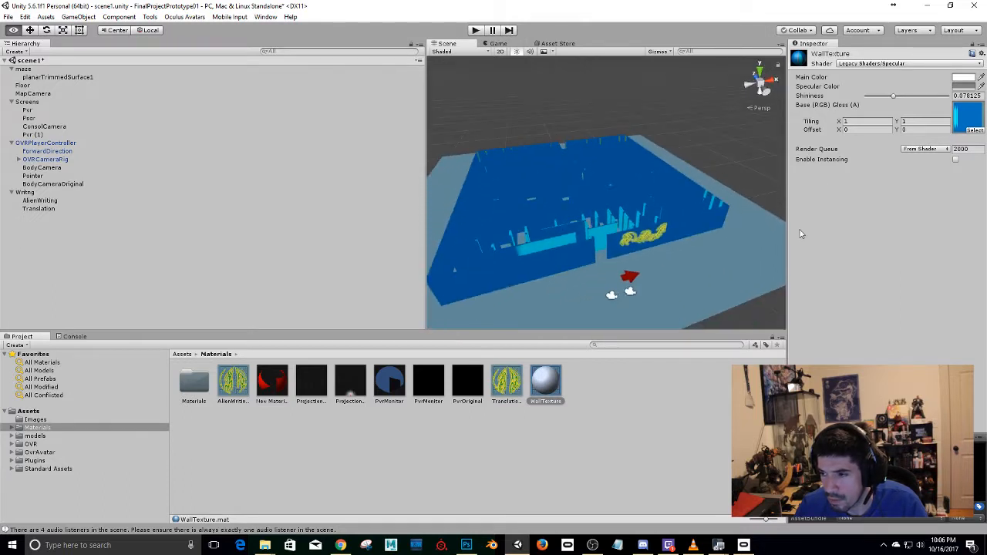
pyautogui.moveTo(657, 214)
pyautogui.keyDown('alt'); pyautogui.mouseDown()
pyautogui.moveTo(606, 211)
pyautogui.moveTo(648, 208)
pyautogui.mouseUp(); pyautogui.keyUp('alt')
pyautogui.moveTo(653, 188); pyautogui.dragTo(633, 172, button='middle')
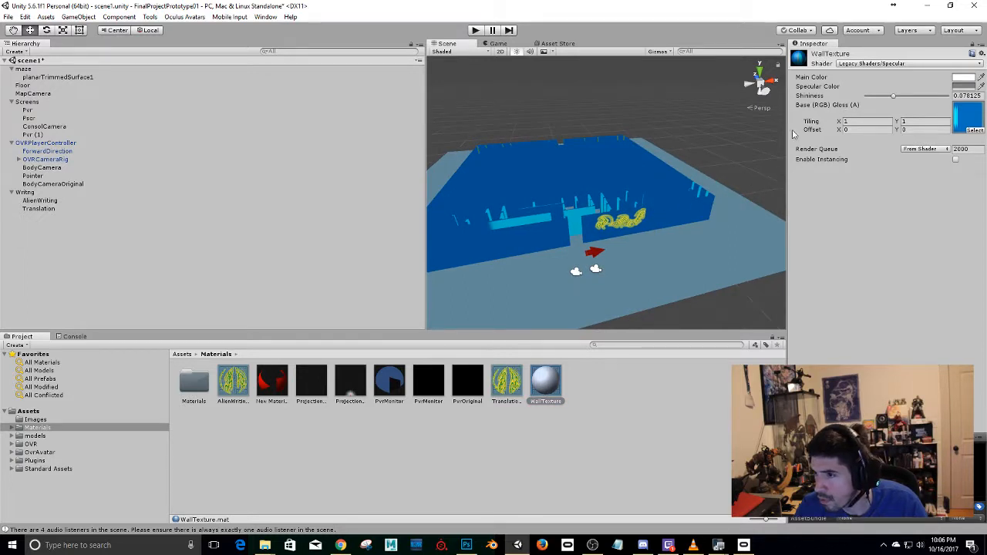
# Set the maze surface's Mesh Renderer materials size to 0 and restore it to 1.
pyautogui.click(640, 212)
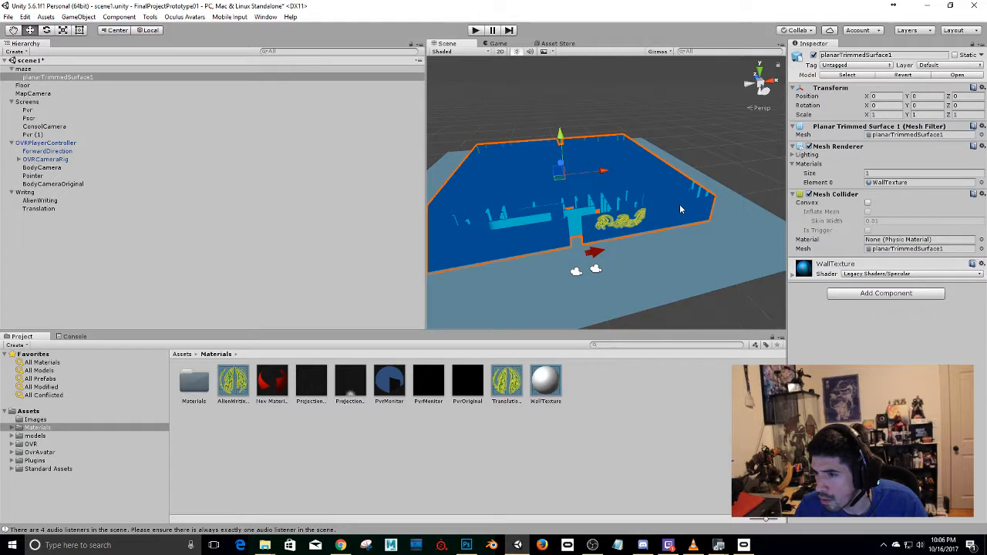
pyautogui.click(865, 175)
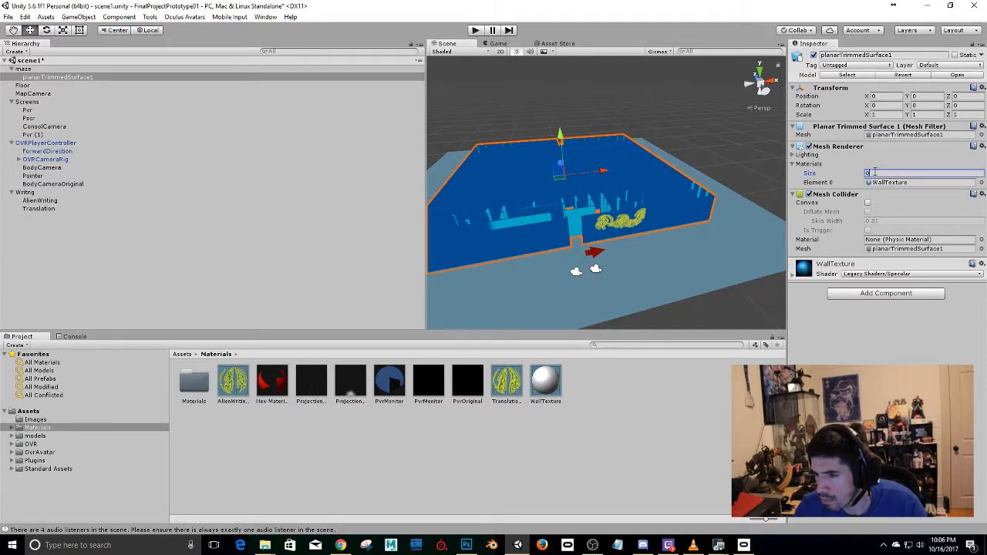
pyautogui.write('0')
pyautogui.press('Return')
pyautogui.write('1')
pyautogui.press('Return')
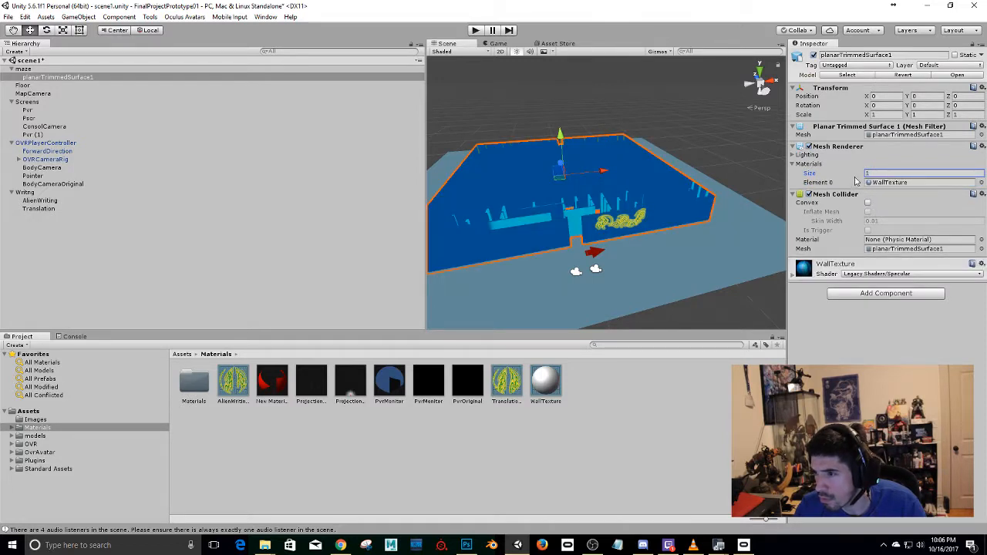
pyautogui.click(794, 155)
pyautogui.click(794, 156)
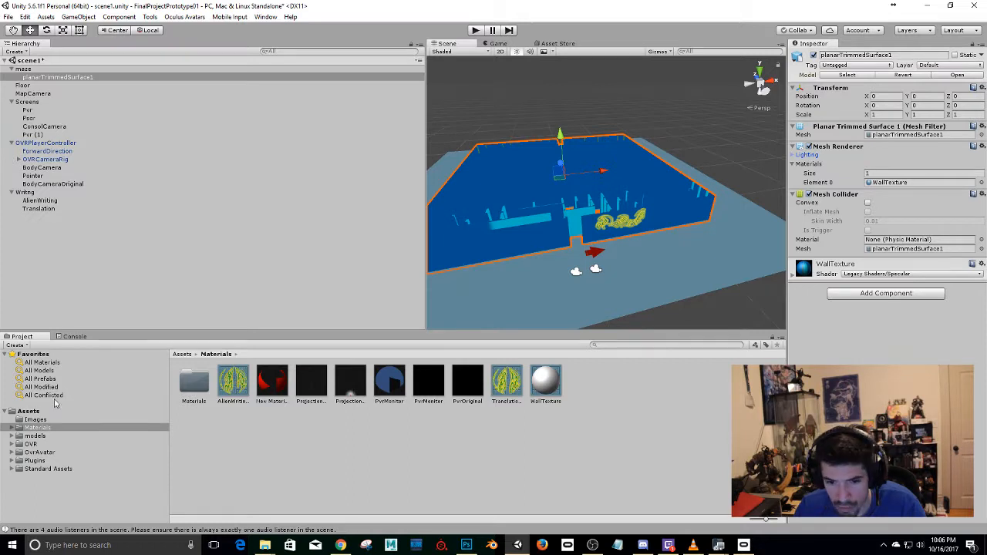
# Adjust the WallTexture material's tiling to X 1.81, Y 55.96 and its offset to X 4.66, Y -20.52.
pyautogui.click(47, 429)
pyautogui.click(545, 381)
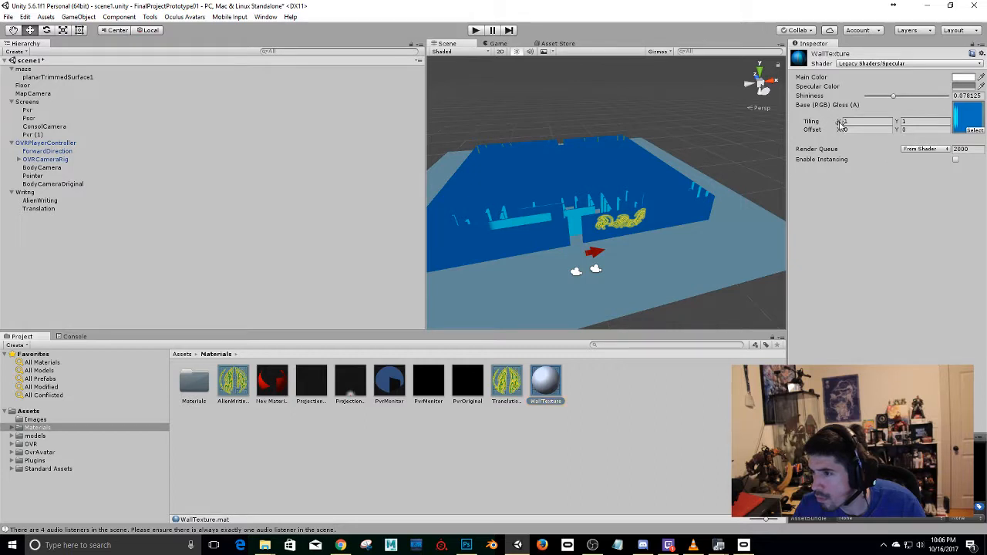
pyautogui.moveTo(840, 124); pyautogui.dragTo(545, 148)
pyautogui.scroll(3, 511, 183)
pyautogui.keyDown('alt'); pyautogui.moveTo(502, 188); pyautogui.dragTo(580, 142); pyautogui.keyUp('alt')
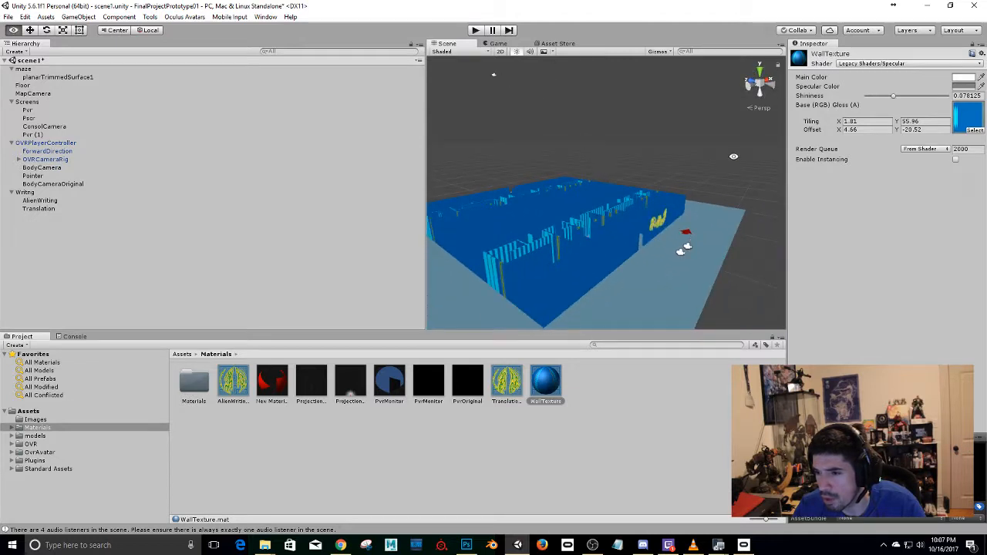
# Try a tiling of 0 in X and Y on the WallTexture material, and set both to 1.
pyautogui.click(850, 124)
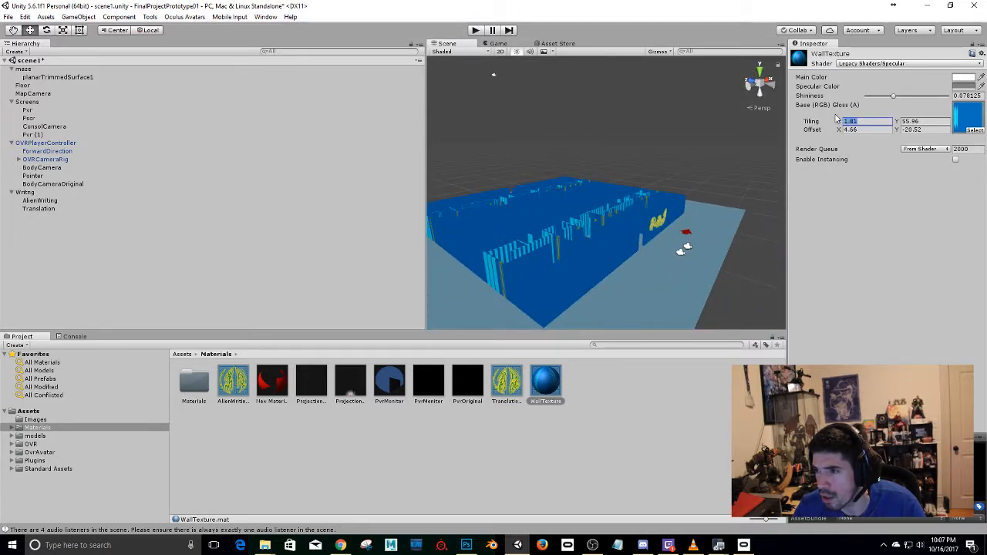
pyautogui.write('0')
pyautogui.press('Tab')
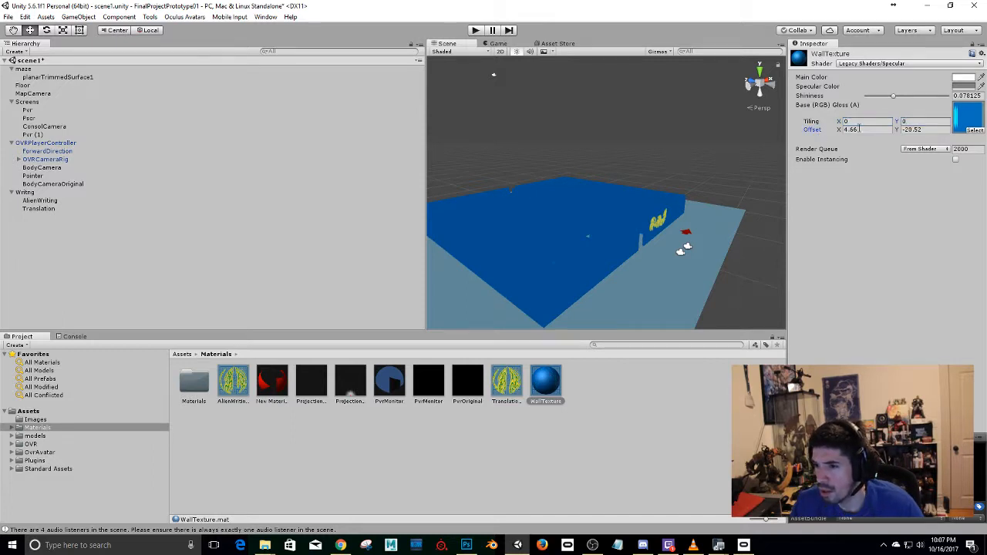
pyautogui.moveTo(872, 124); pyautogui.dragTo(782, 125)
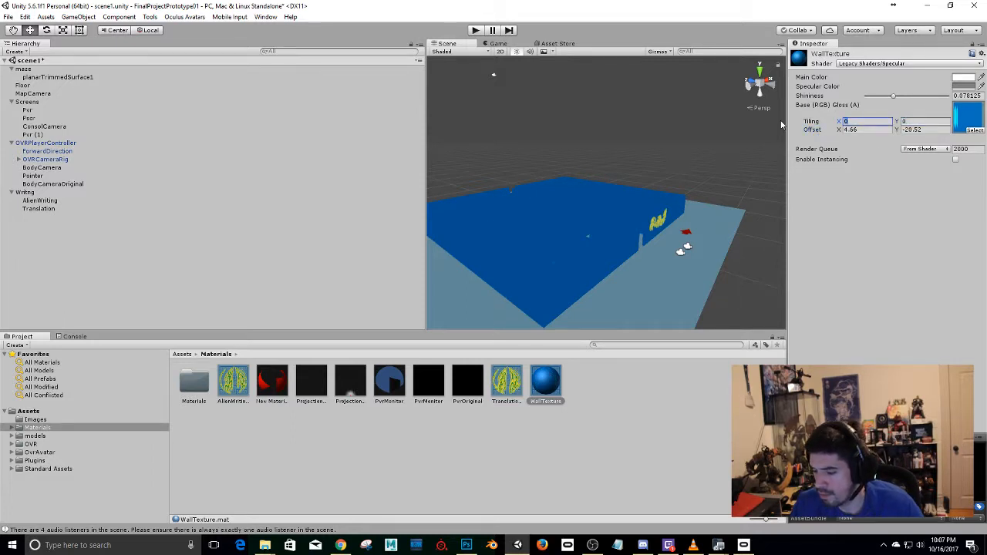
pyautogui.write('1')
pyautogui.press('Tab')
pyautogui.write('1')
pyautogui.keyDown('alt'); pyautogui.moveTo(497, 235); pyautogui.dragTo(577, 220); pyautogui.keyUp('alt')
# Switch to the Images folder window in File Explorer to check the walltexture image.
pyautogui.hotkey('alt', 'Tab')
pyautogui.hotkey('alt', 'Tab')
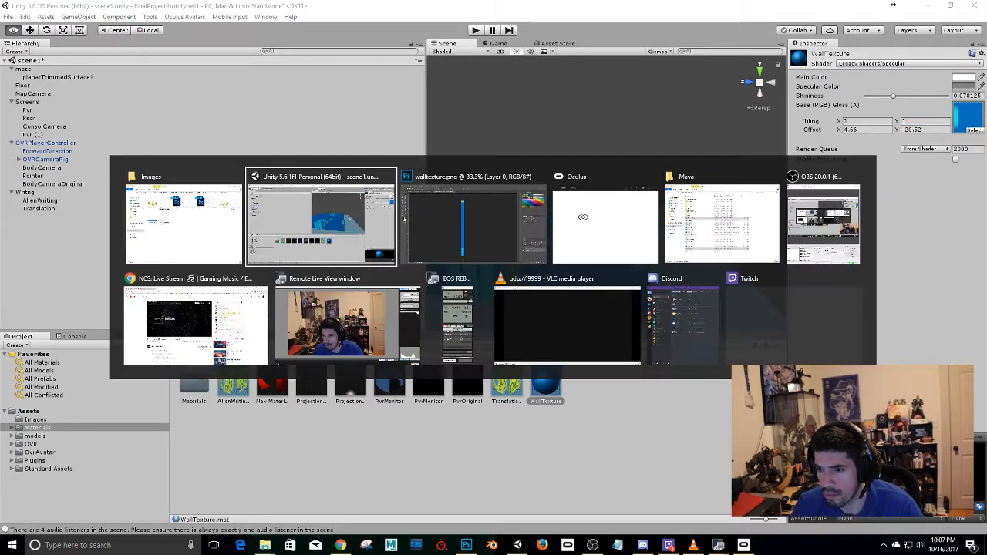
pyautogui.hotkey('alt', 'Tab')
pyautogui.hotkey('alt', 'Tab')
pyautogui.hotkey('alt', 'Tab')
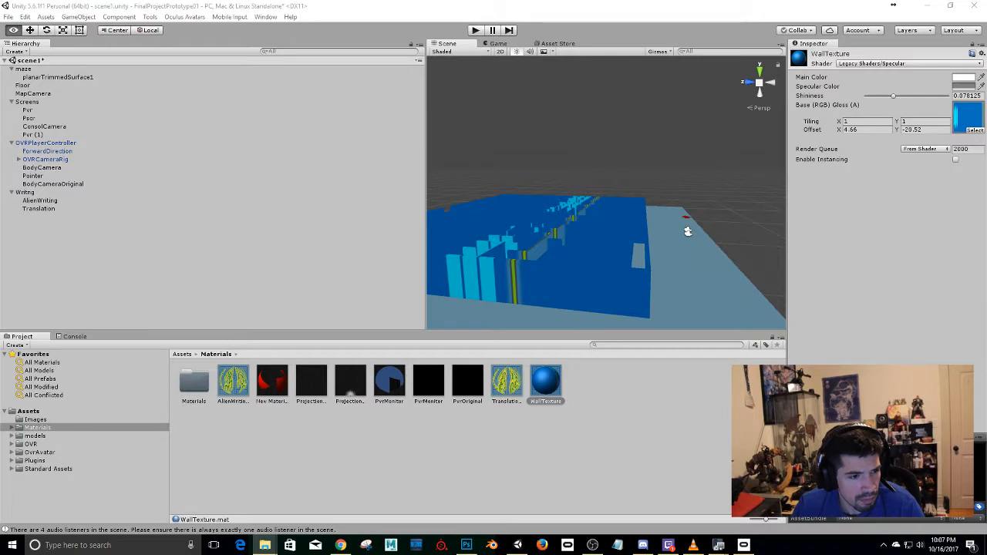
pyautogui.hotkey('alt', 'Tab')
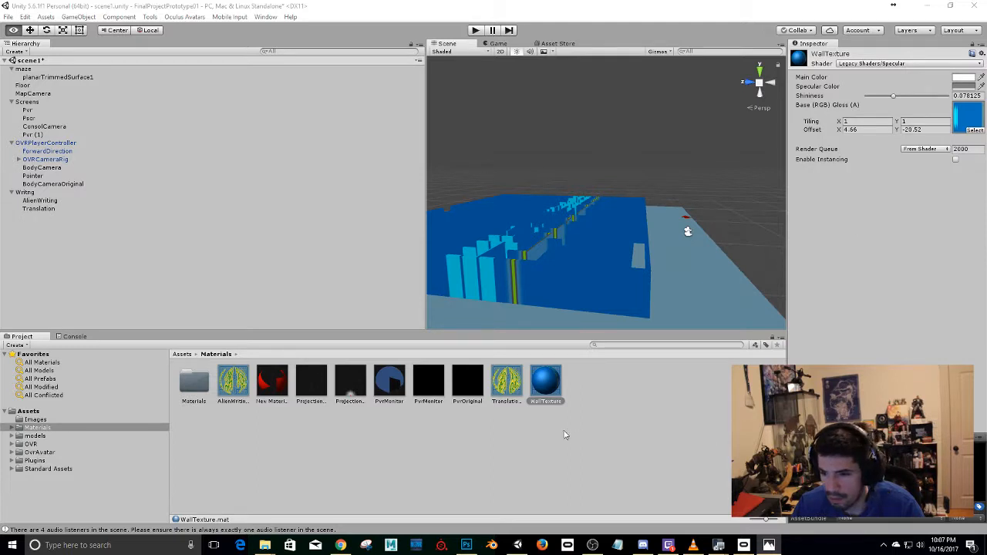
# Return to Unity and adjust the WallTexture material's offset to X 4.62, Y -20.75.
pyautogui.click(499, 421)
pyautogui.click(550, 387)
pyautogui.keyDown('alt'); pyautogui.moveTo(687, 184); pyautogui.dragTo(514, 224); pyautogui.keyUp('alt')
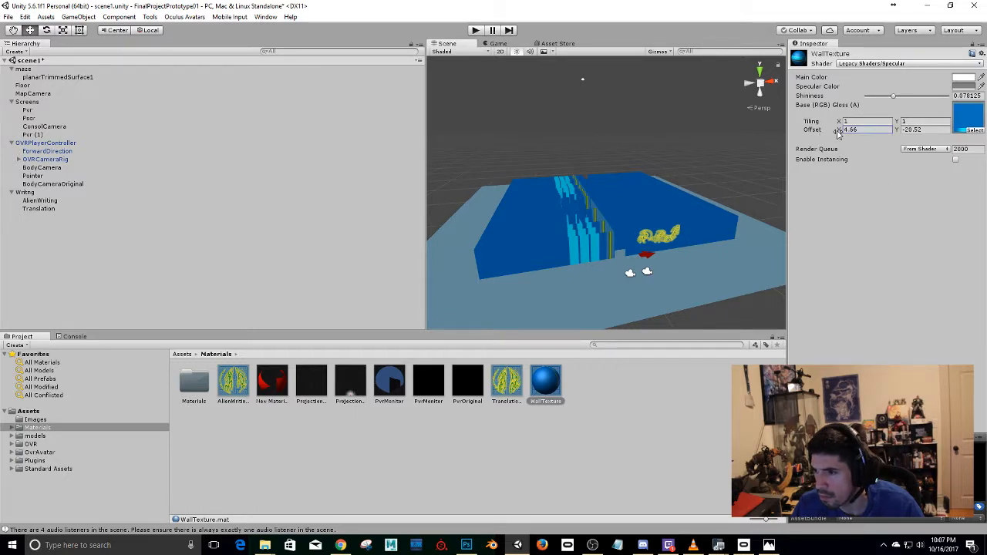
pyautogui.moveTo(838, 132)
pyautogui.mouseDown()
pyautogui.moveTo(859, 133)
pyautogui.moveTo(835, 136)
pyautogui.mouseUp()
pyautogui.moveTo(898, 133)
pyautogui.mouseDown()
pyautogui.moveTo(909, 136)
pyautogui.moveTo(900, 135)
pyautogui.mouseUp()
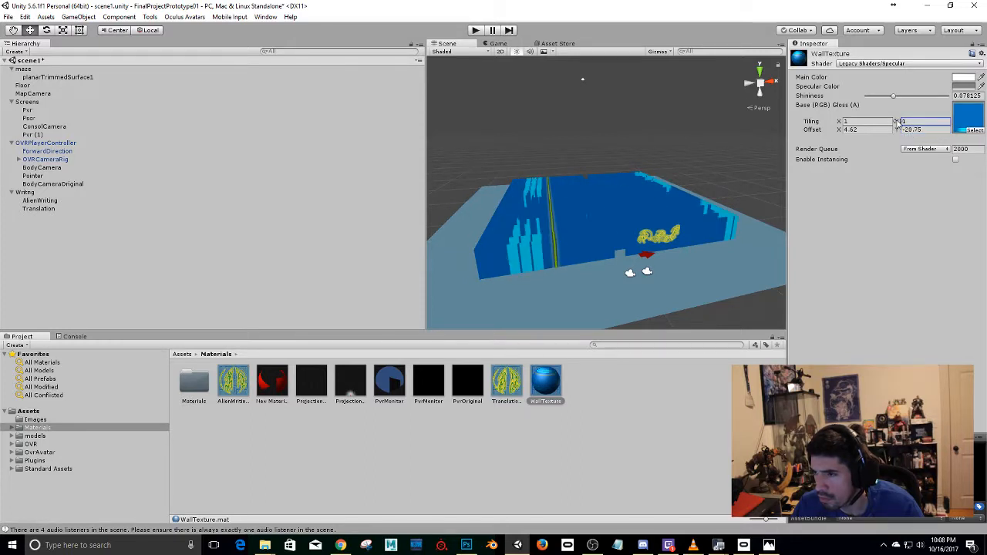
# Set the WallTexture material's Y tiling to 46.6 and inspect the stripes on the maze walls up close.
pyautogui.moveTo(896, 123); pyautogui.dragTo(116, 99)
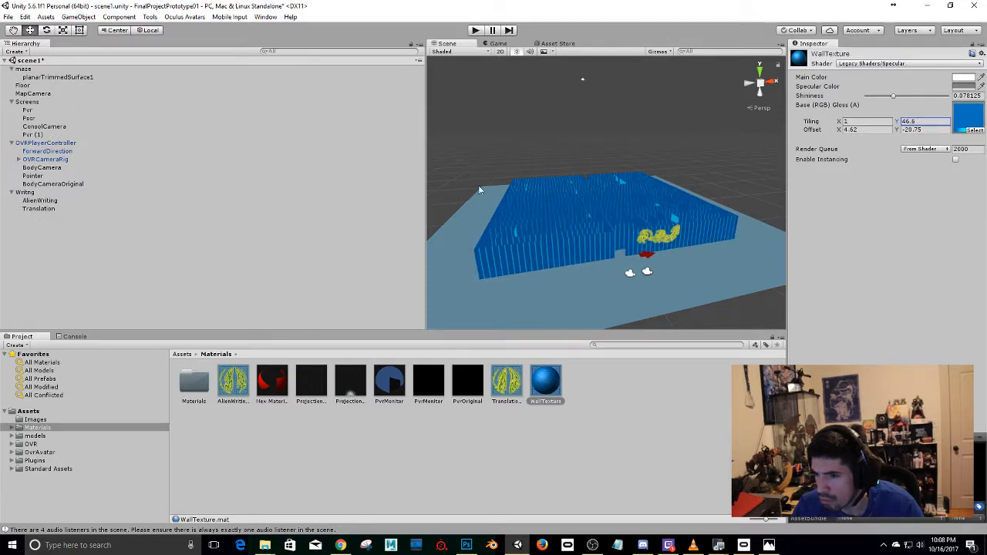
pyautogui.scroll(5, 496, 207)
pyautogui.keyDown('alt'); pyautogui.moveTo(593, 257); pyautogui.dragTo(621, 150); pyautogui.keyUp('alt')
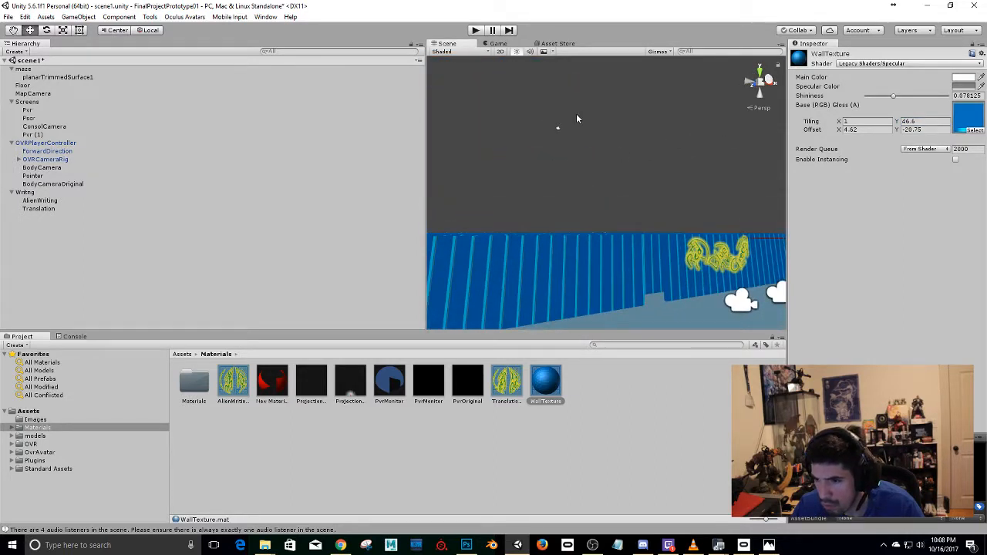
pyautogui.keyDown('alt'); pyautogui.moveTo(576, 118); pyautogui.dragTo(595, 263); pyautogui.keyUp('alt')
pyautogui.moveTo(693, 189); pyautogui.dragTo(695, 212, button='middle')
pyautogui.scroll(3, 569, 217)
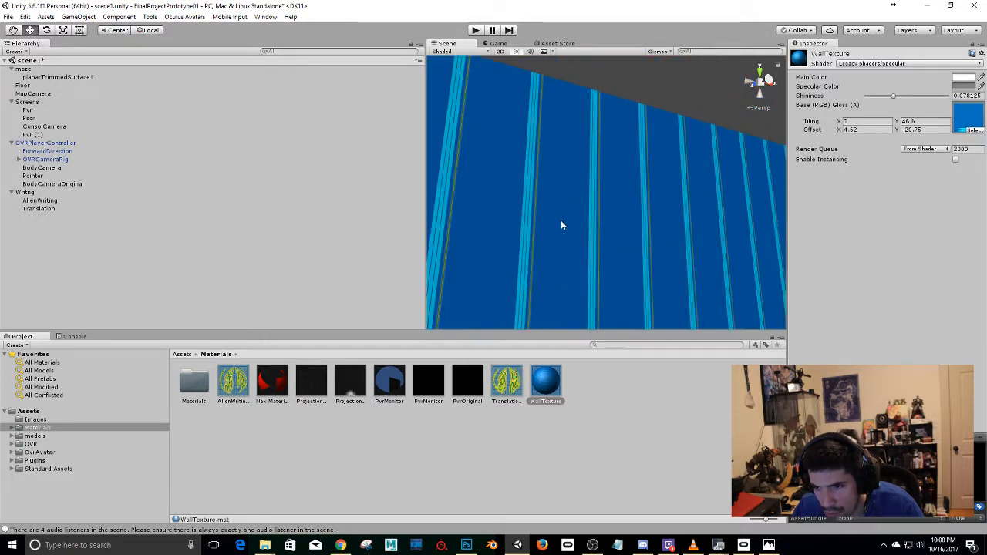
pyautogui.scroll(-2, 571, 222)
# Try an X tiling of 55.78 on the WallTexture material and restore it to 1.
pyautogui.moveTo(834, 123); pyautogui.dragTo(918, 129)
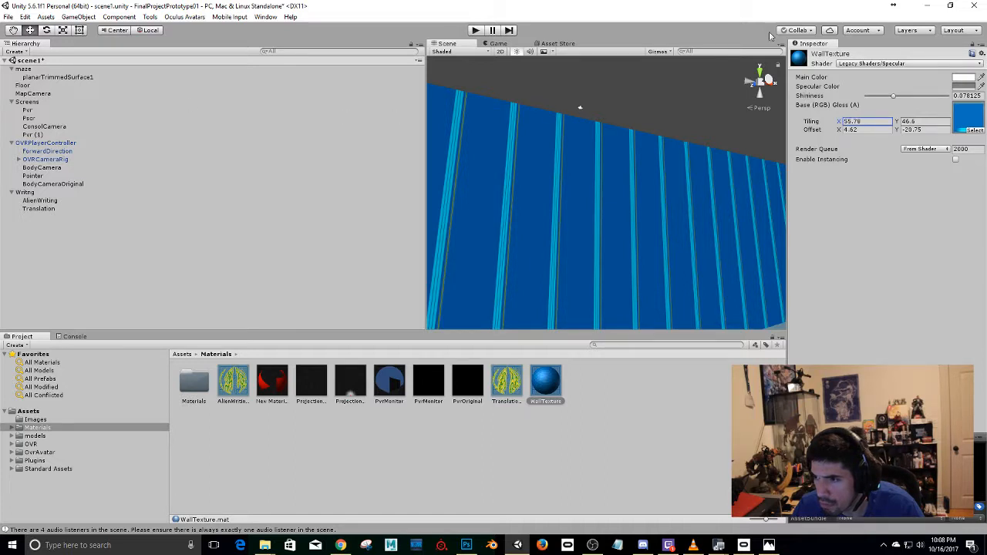
pyautogui.click(875, 121)
pyautogui.write('1')
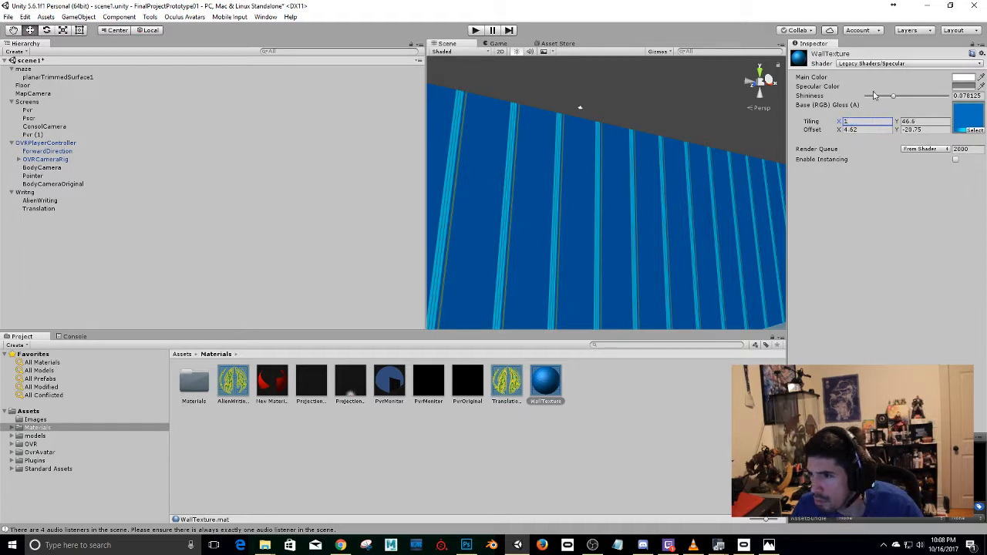
# Raise the WallTexture material's shininess to 0.219 and check the maze walls.
pyautogui.moveTo(883, 95); pyautogui.dragTo(914, 108)
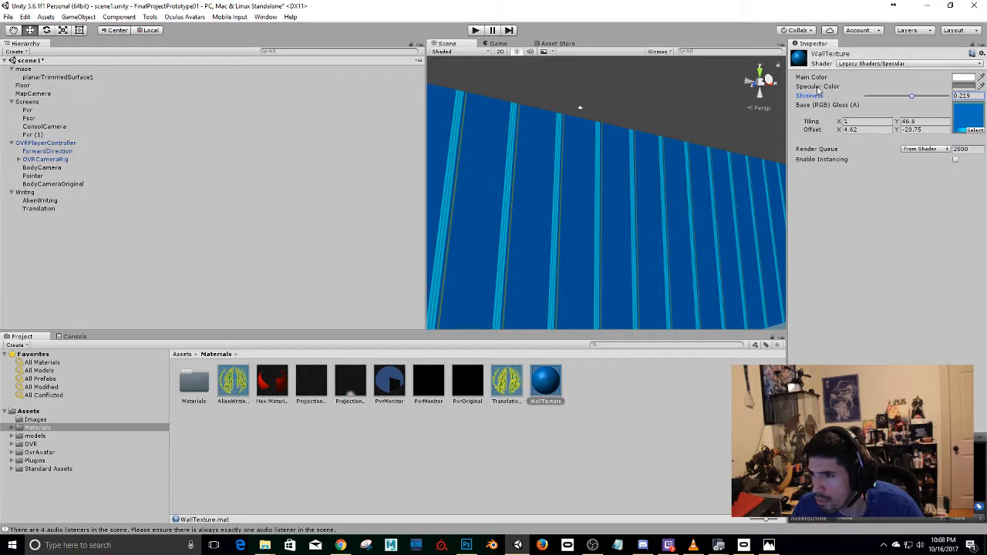
pyautogui.scroll(-5, 638, 162)
pyautogui.keyDown('alt'); pyautogui.moveTo(627, 152); pyautogui.dragTo(593, 220); pyautogui.keyUp('alt')
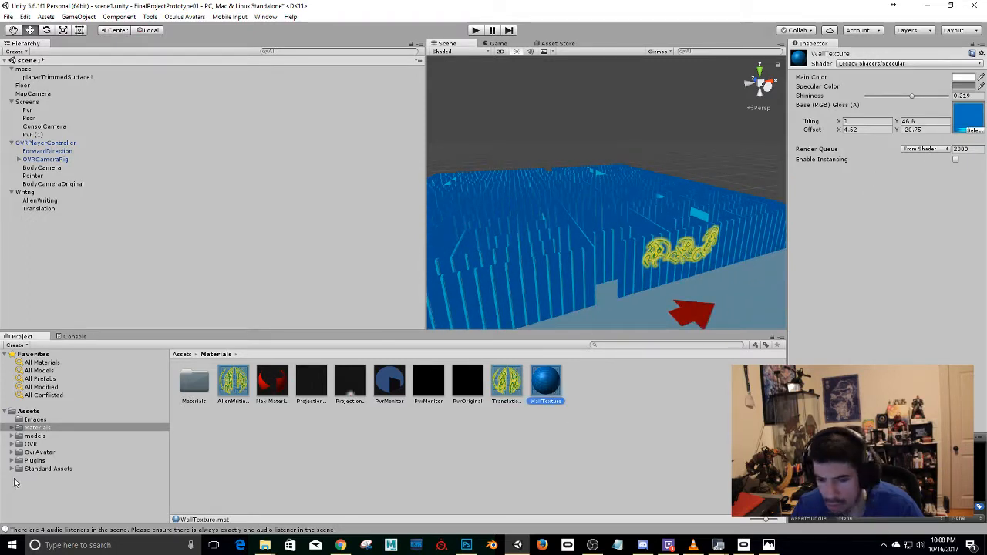
# Open the advanced import settings of the walltexture image in the Images folder.
pyautogui.click(35, 419)
pyautogui.click(350, 378)
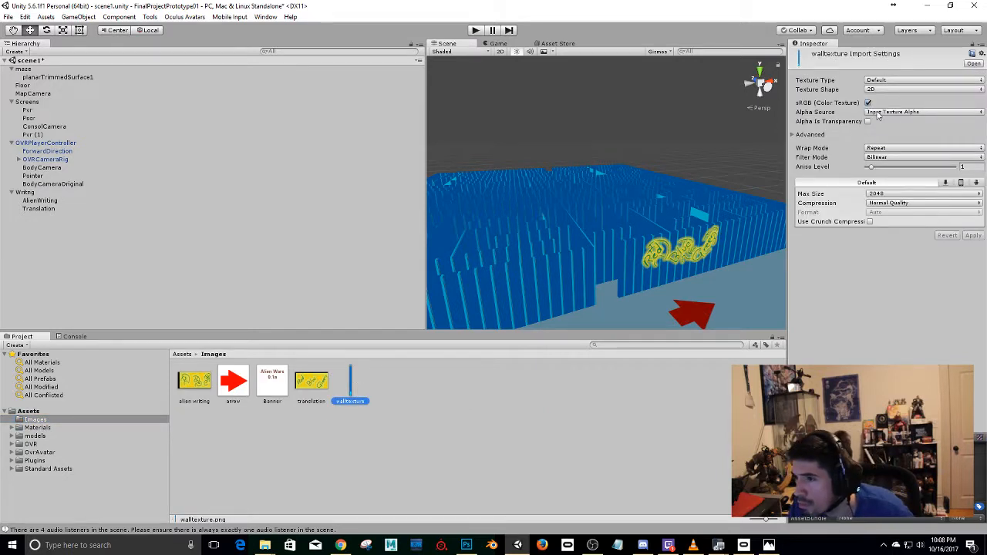
pyautogui.click(809, 134)
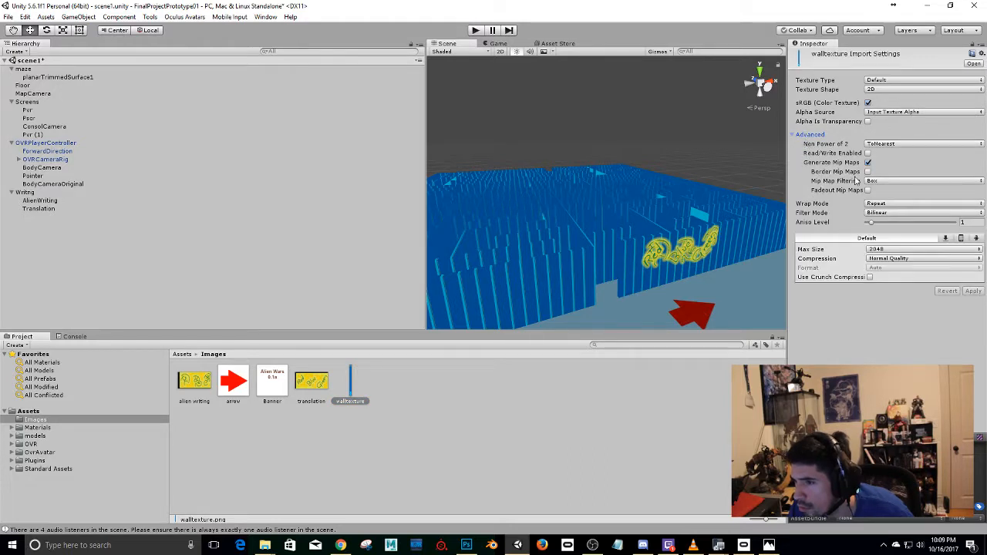
# Try the Clamp wrap mode on the walltexture image, check the maze, and restore the mode to Repeat.
pyautogui.click(906, 204)
pyautogui.click(893, 226)
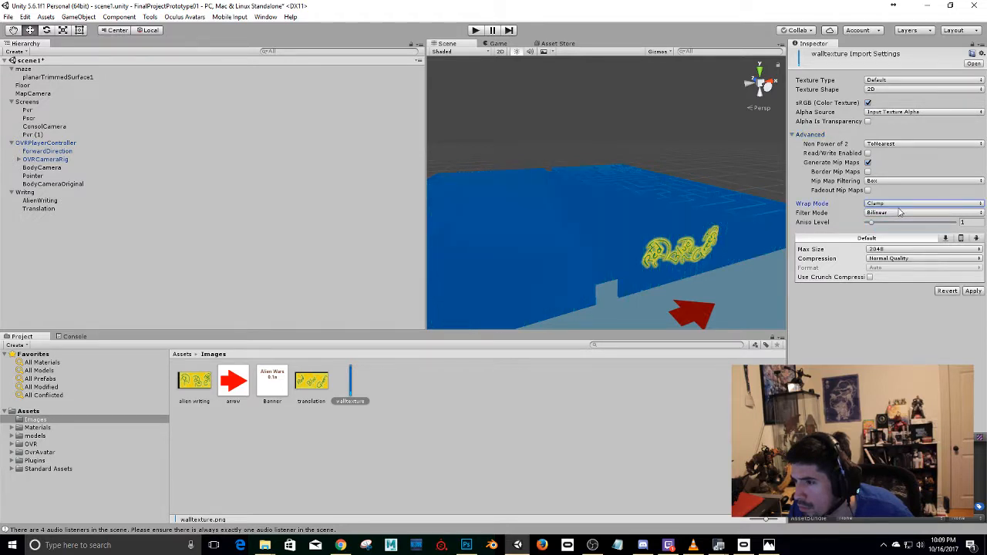
pyautogui.keyDown('alt'); pyautogui.moveTo(710, 199); pyautogui.dragTo(462, 246); pyautogui.keyUp('alt')
pyautogui.scroll(-4, 586, 214)
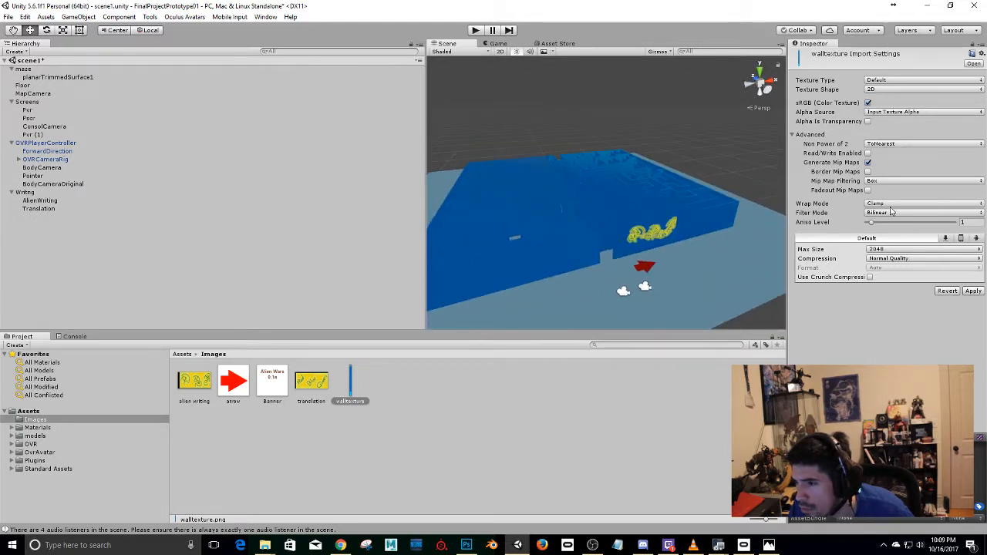
pyautogui.click(892, 204)
pyautogui.click(891, 216)
# Set the walltexture image's filter mode to Point (no filter) and keep its wrap mode at Repeat.
pyautogui.click(892, 212)
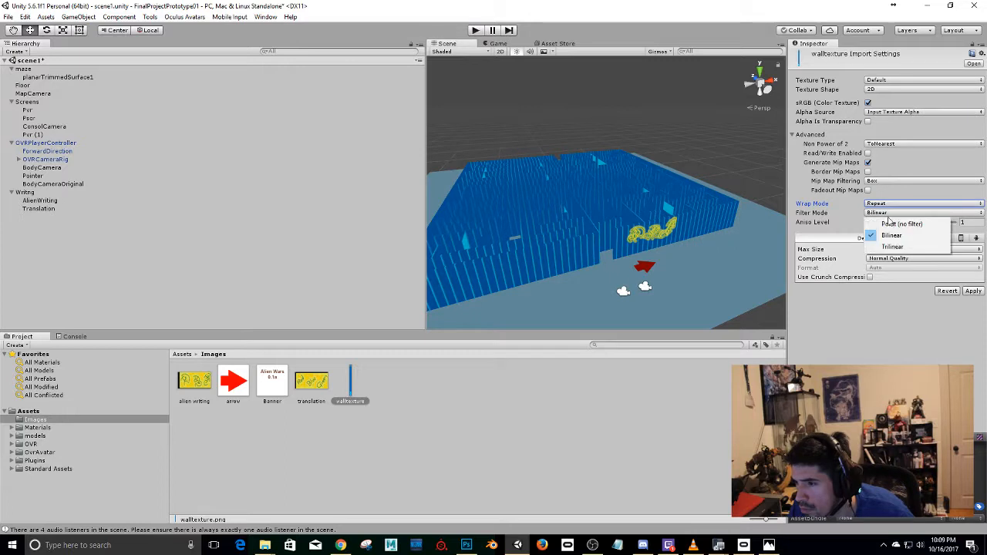
pyautogui.click(890, 225)
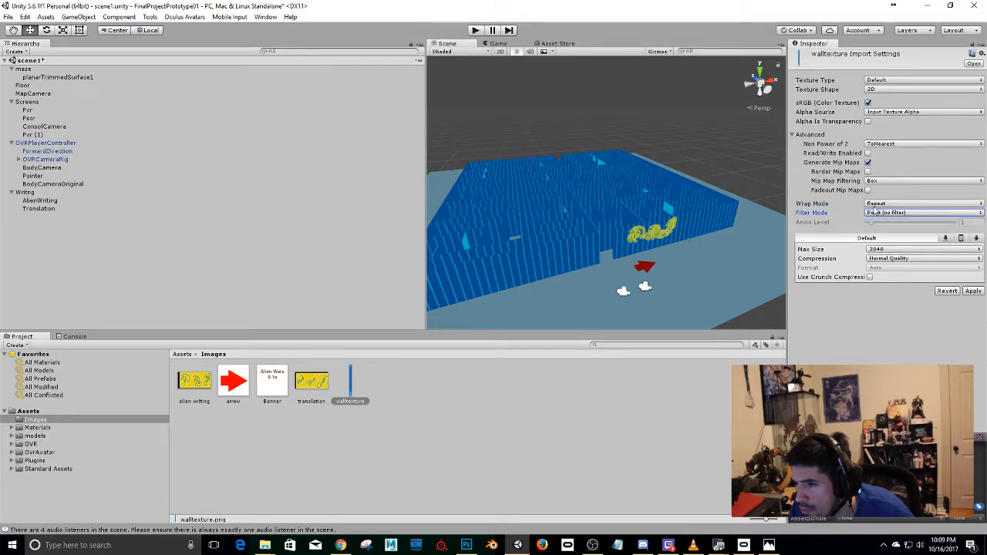
pyautogui.click(878, 204)
pyautogui.click(891, 214)
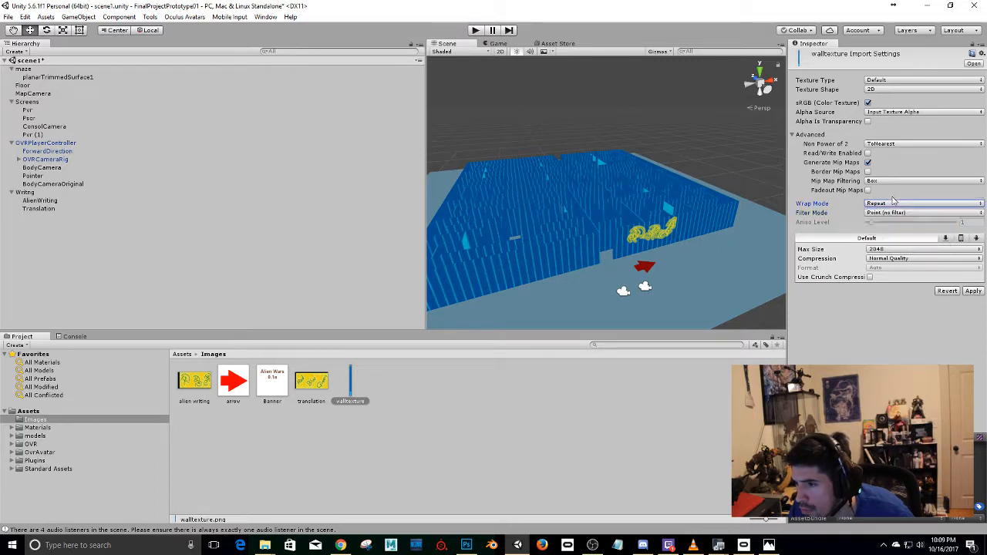
# Try the Trilinear filter mode on the walltexture image, return it to Point (no filter), and check the maze walls up close.
pyautogui.click(893, 213)
pyautogui.click(893, 245)
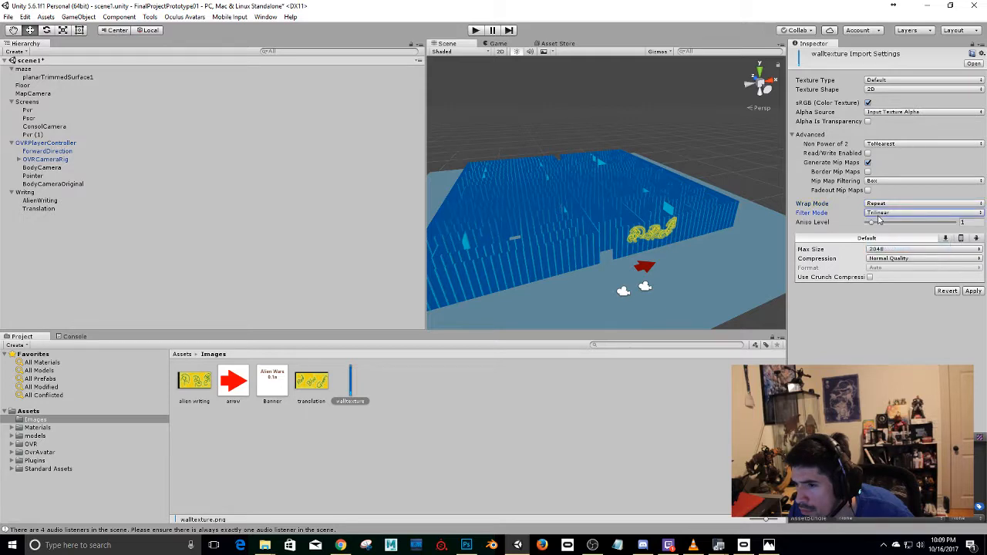
pyautogui.click(889, 213)
pyautogui.click(891, 225)
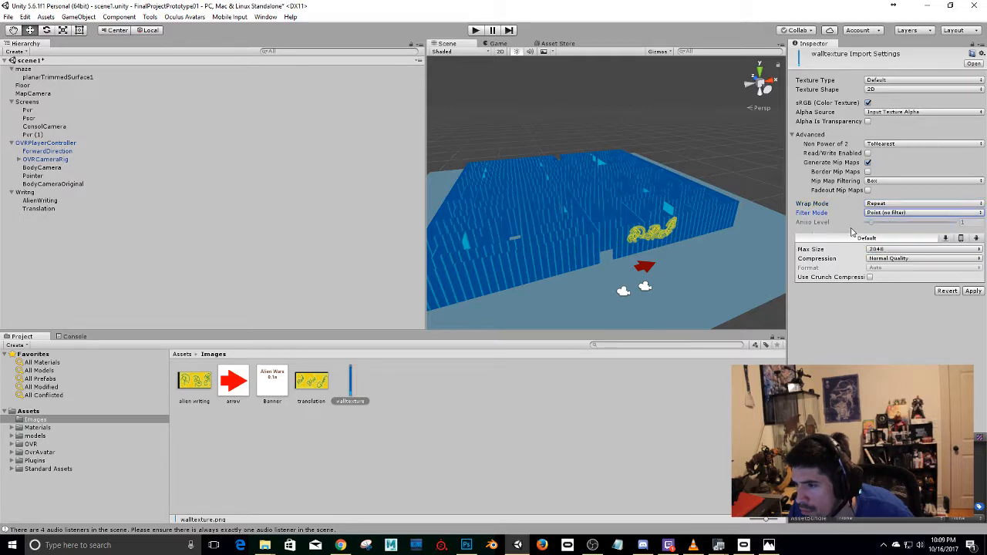
pyautogui.moveTo(651, 202)
pyautogui.keyDown('alt'); pyautogui.mouseDown()
pyautogui.moveTo(621, 191)
pyautogui.moveTo(711, 190)
pyautogui.moveTo(648, 195)
pyautogui.mouseUp(); pyautogui.keyUp('alt')
pyautogui.scroll(3, 648, 194)
pyautogui.scroll(1, 690, 224)
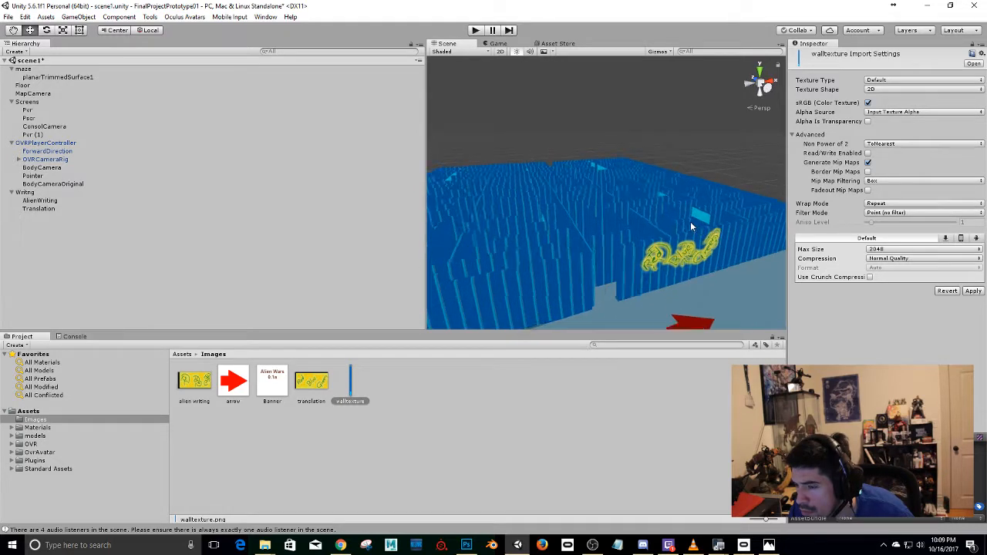
pyautogui.scroll(1, 692, 226)
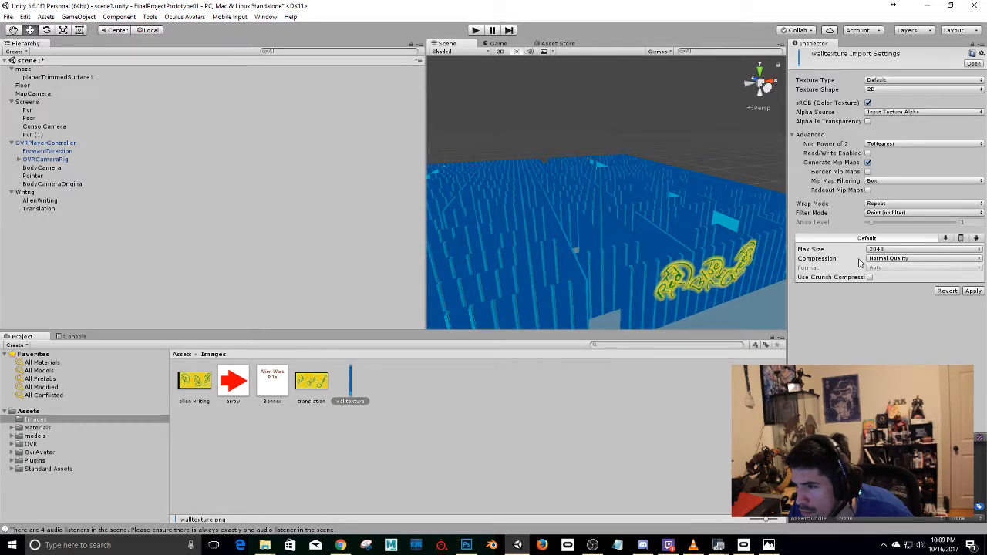
# Try the fadeout, border and Kaiser mip map options on the walltexture image and restore each one.
pyautogui.click(884, 259)
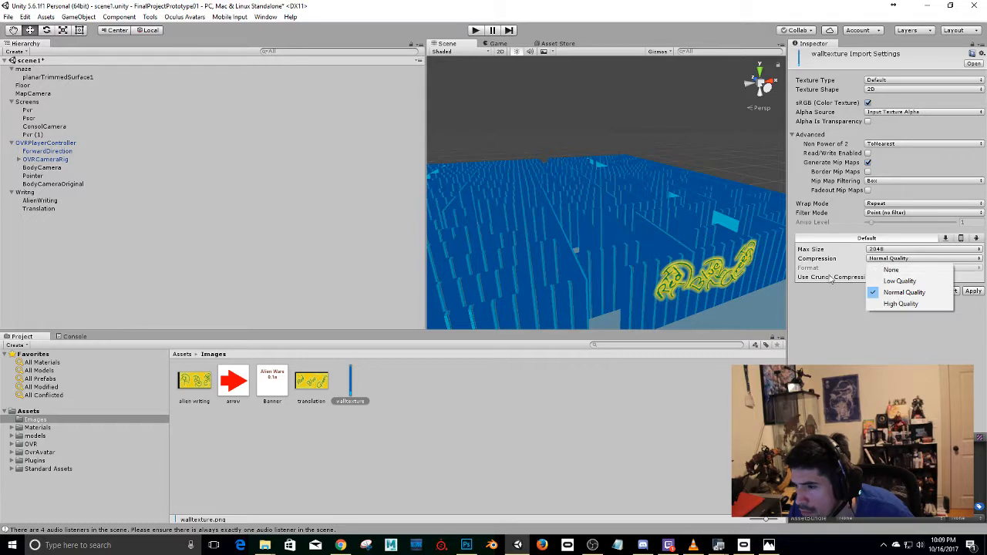
pyautogui.click(829, 312)
pyautogui.click(867, 190)
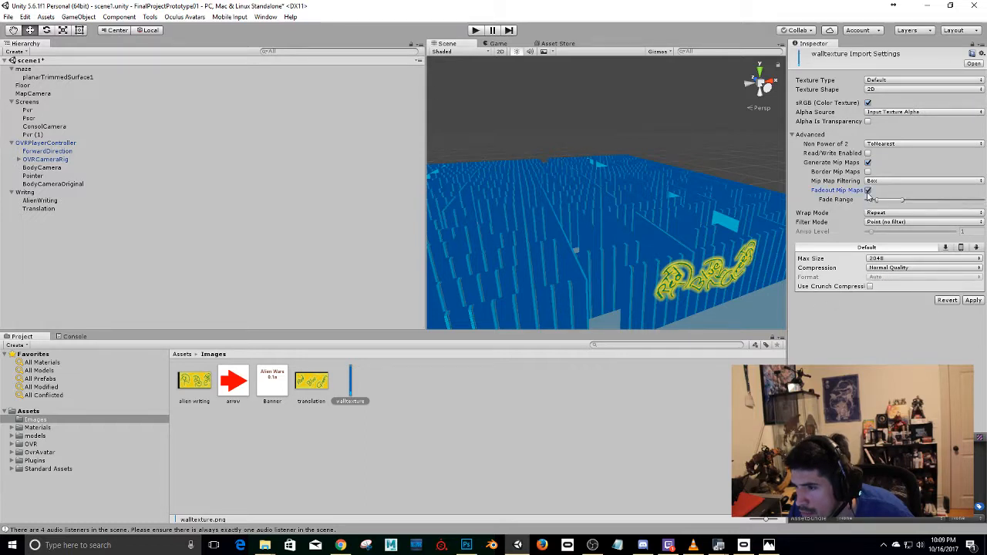
pyautogui.click(867, 190)
pyautogui.click(868, 172)
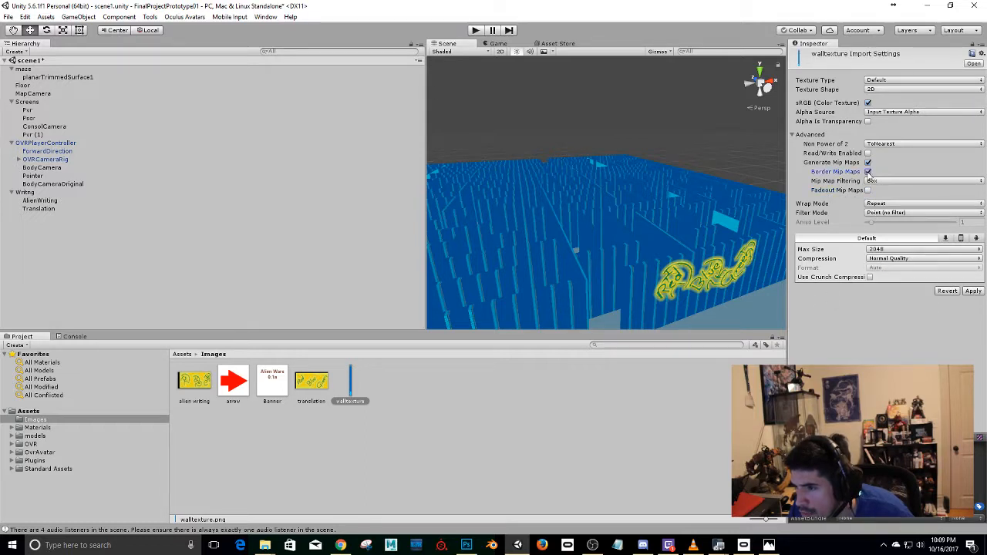
pyautogui.click(872, 181)
pyautogui.click(888, 203)
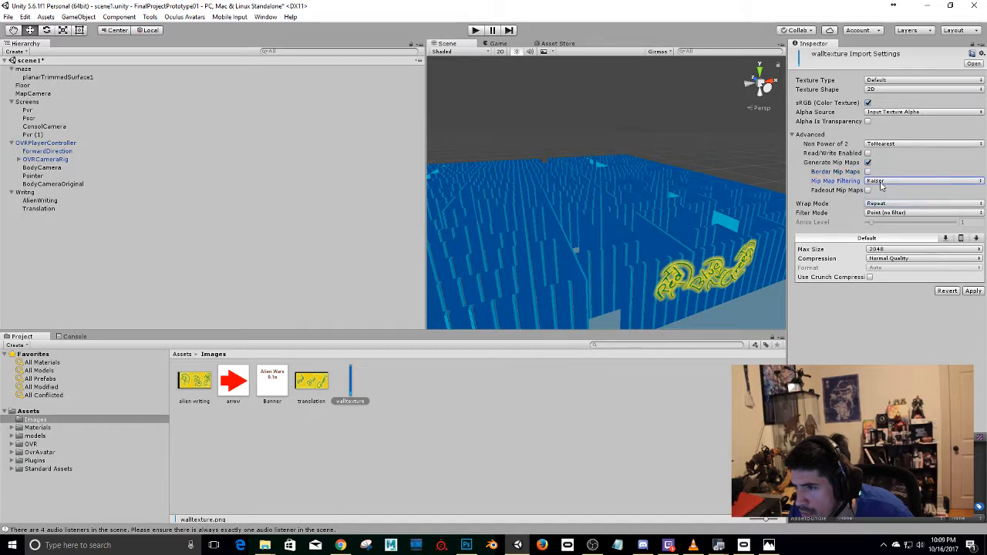
pyautogui.click(885, 181)
pyautogui.click(885, 193)
# Try the ToLarger and None modes for the walltexture image's Non Power of 2 setting and restore ToNearest.
pyautogui.click(872, 146)
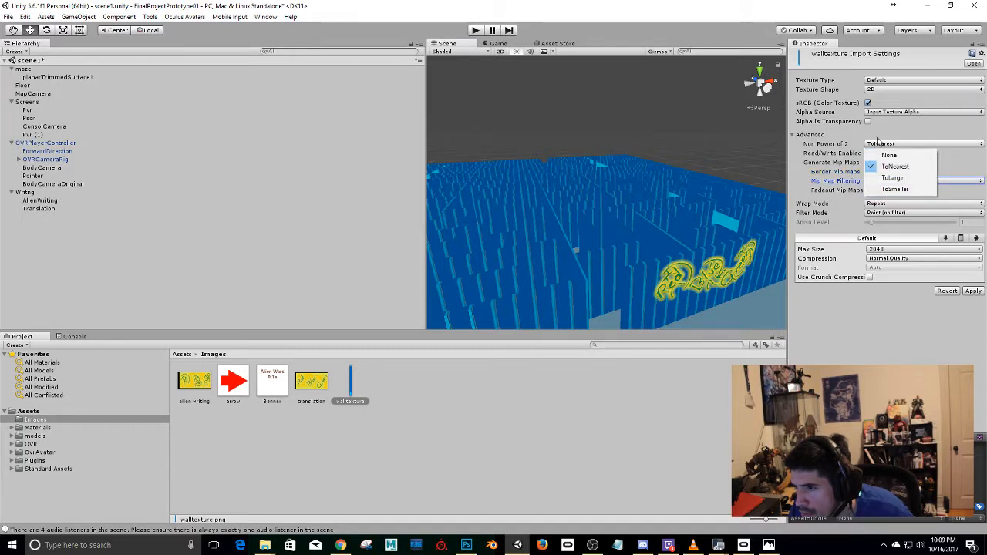
pyautogui.click(883, 179)
pyautogui.click(886, 144)
pyautogui.click(891, 165)
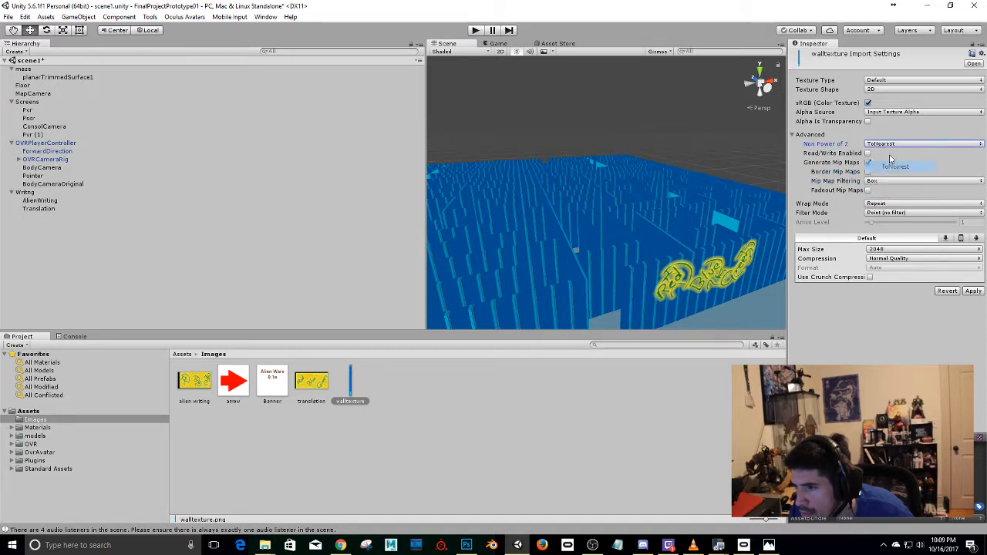
pyautogui.click(887, 144)
pyautogui.click(891, 166)
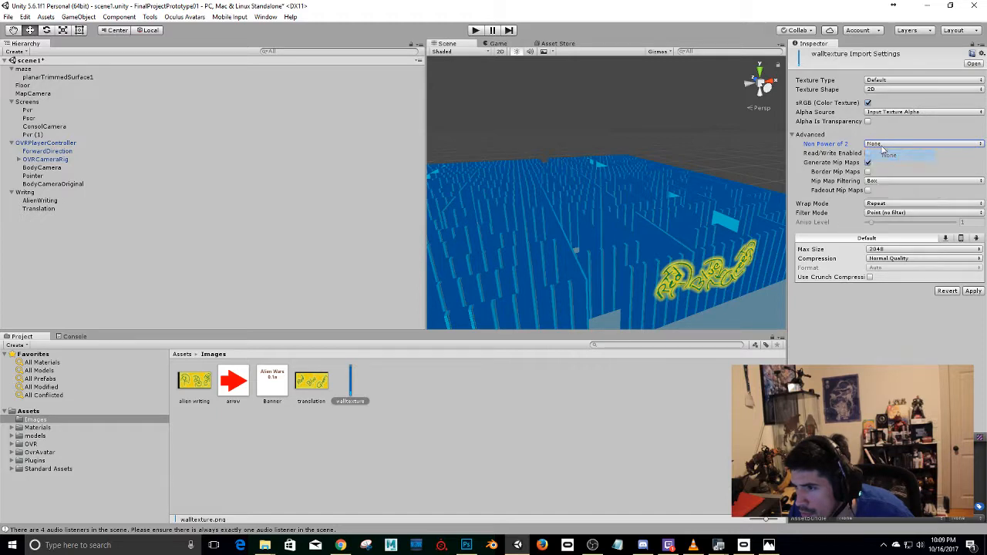
pyautogui.click(887, 144)
pyautogui.click(884, 167)
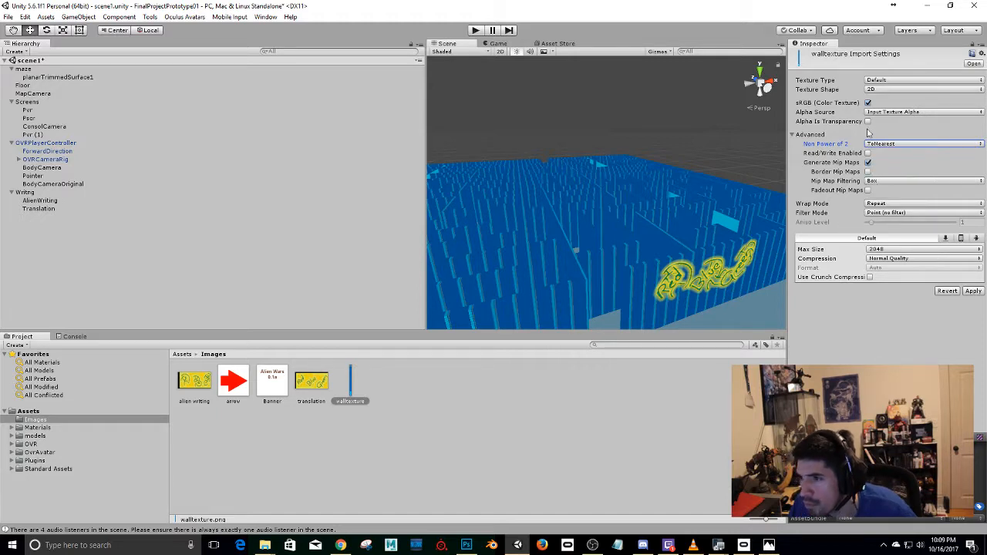
# Examine how the stripe texture falls on the maze walls from several sides, including the entrance and the wall with the writing.
pyautogui.scroll(-2, 663, 204)
pyautogui.keyDown('alt'); pyautogui.moveTo(507, 239); pyautogui.dragTo(637, 202); pyautogui.keyUp('alt')
pyautogui.scroll(-2, 601, 222)
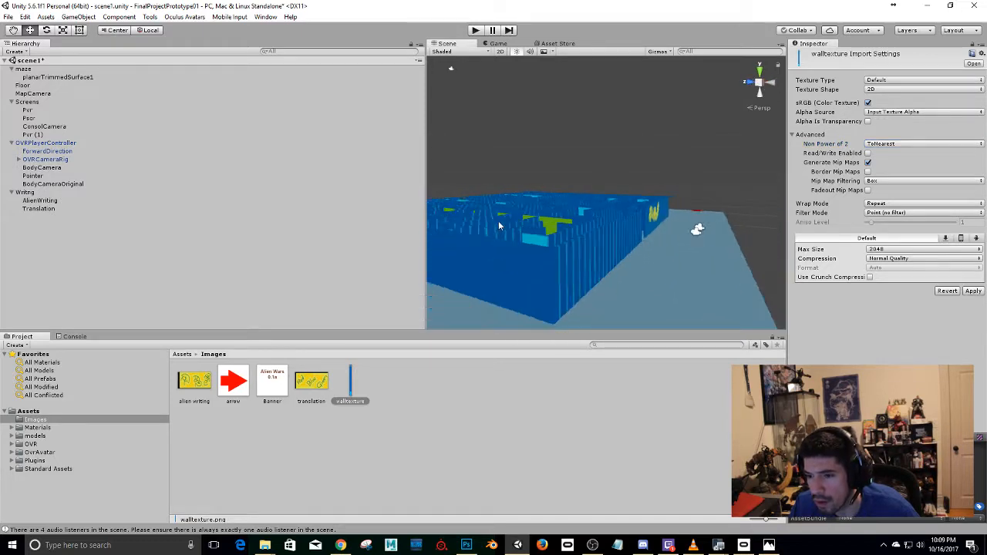
pyautogui.keyDown('alt'); pyautogui.moveTo(498, 221); pyautogui.dragTo(564, 194); pyautogui.keyUp('alt')
pyautogui.scroll(4, 660, 163)
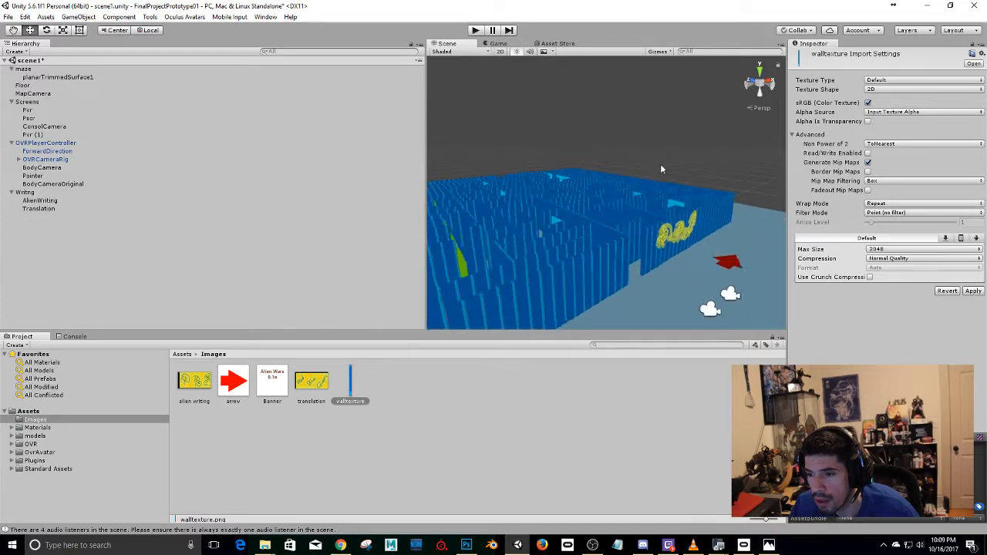
pyautogui.keyDown('alt'); pyautogui.moveTo(688, 233); pyautogui.dragTo(554, 263); pyautogui.keyUp('alt')
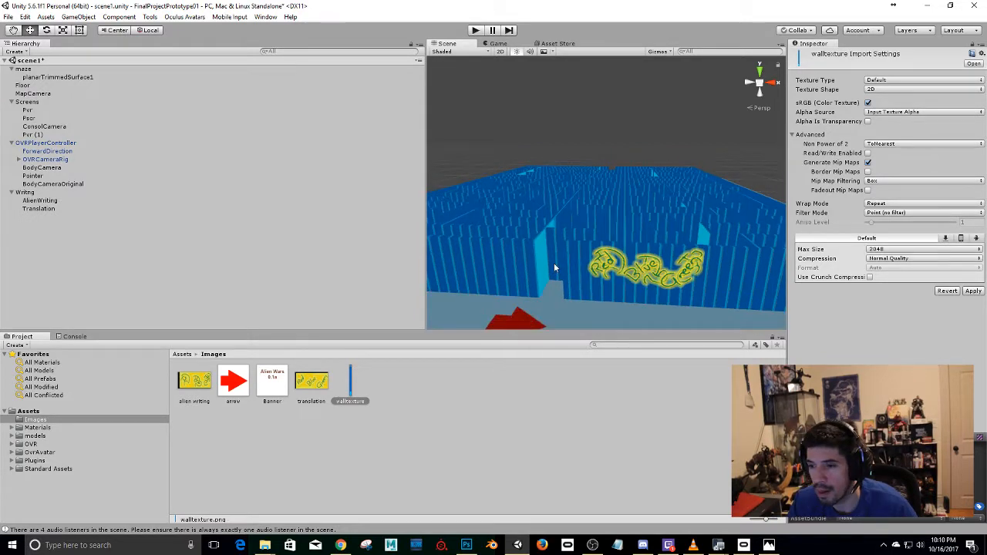
pyautogui.keyDown('alt'); pyautogui.moveTo(581, 229); pyautogui.dragTo(542, 114); pyautogui.keyUp('alt')
pyautogui.scroll(1, 691, 273)
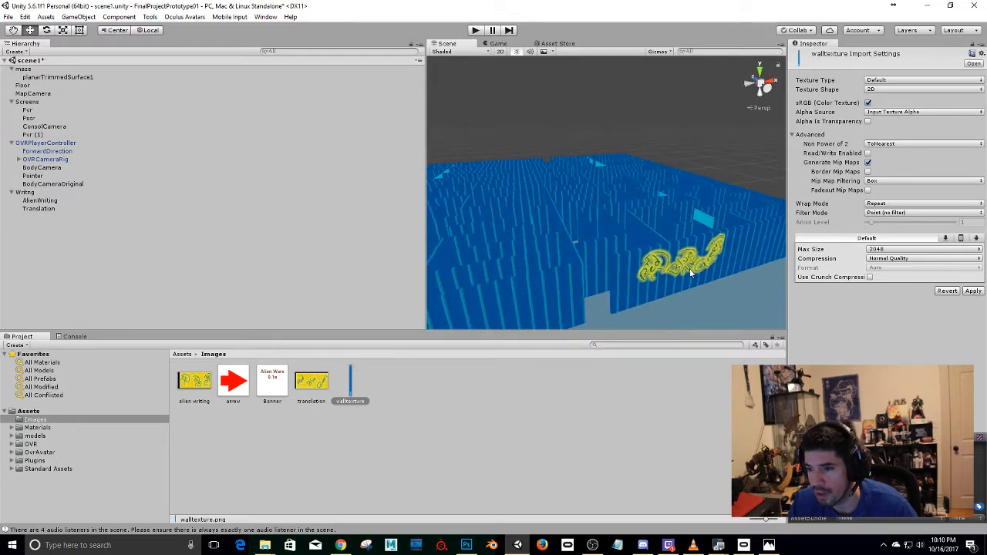
pyautogui.moveTo(691, 273); pyautogui.dragTo(642, 217, button='middle')
pyautogui.scroll(3, 660, 199)
pyautogui.scroll(2, 658, 155)
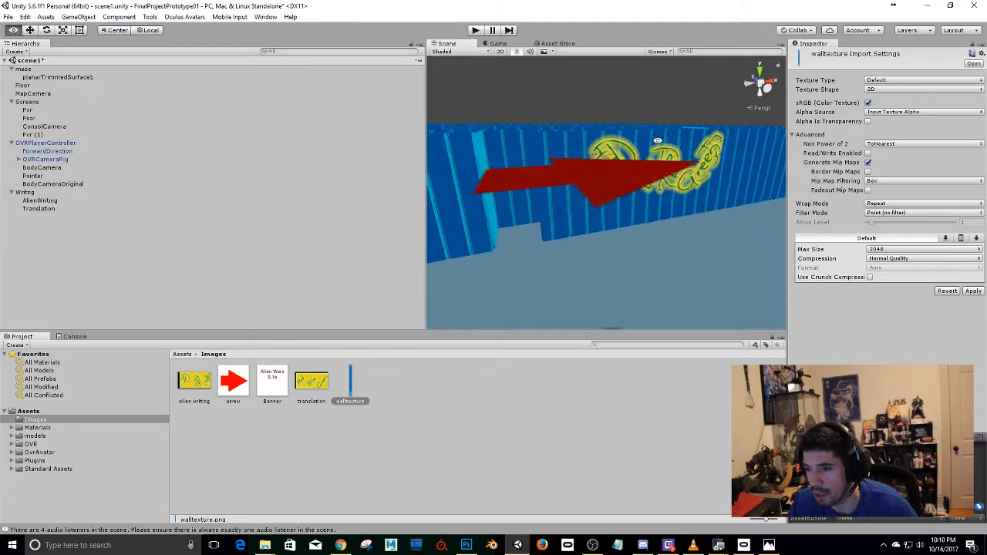
pyautogui.moveTo(656, 141); pyautogui.dragTo(606, 182, button='middle')
# Discard the unapplied import settings of the walltexture image and select the maze's planarTrimmedSurface1 mesh.
pyautogui.click(565, 210)
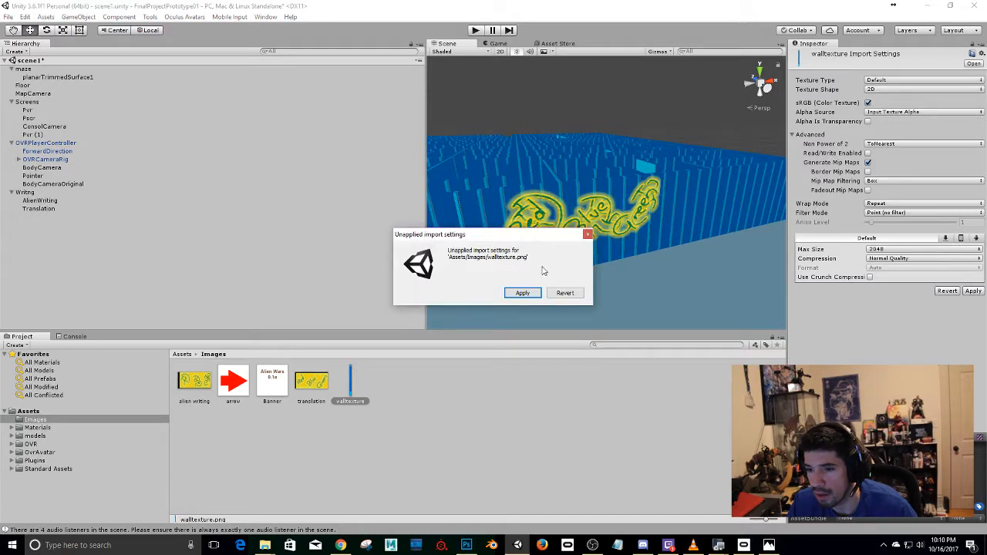
pyautogui.click(555, 293)
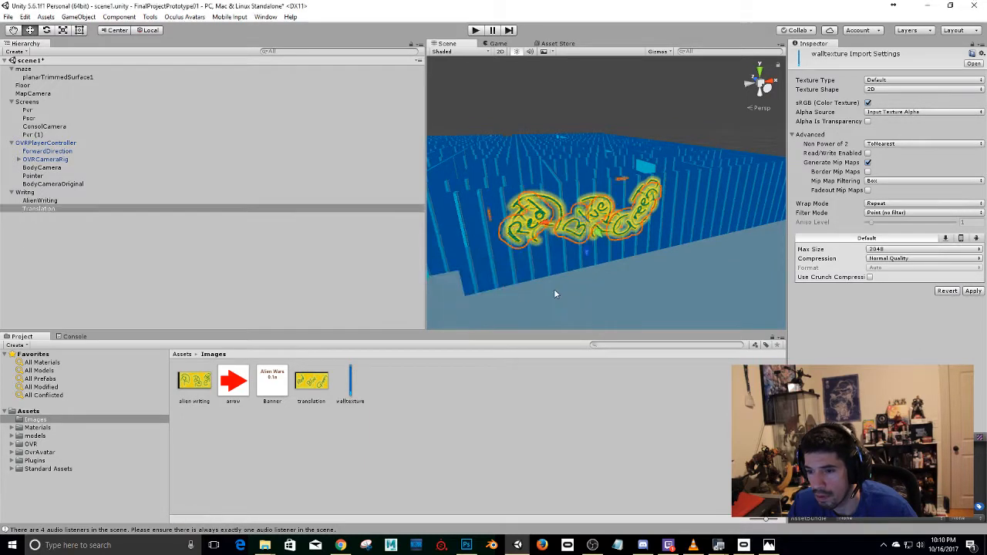
pyautogui.click(561, 235)
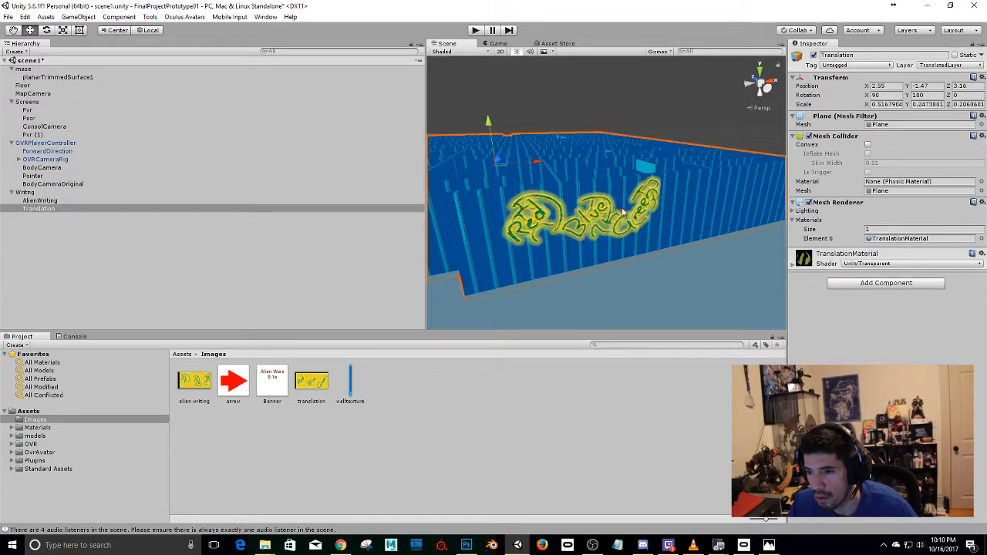
# Play-test the scene in the Game view, stop it, and inspect the maze entrance in the Scene view.
pyautogui.click(488, 45)
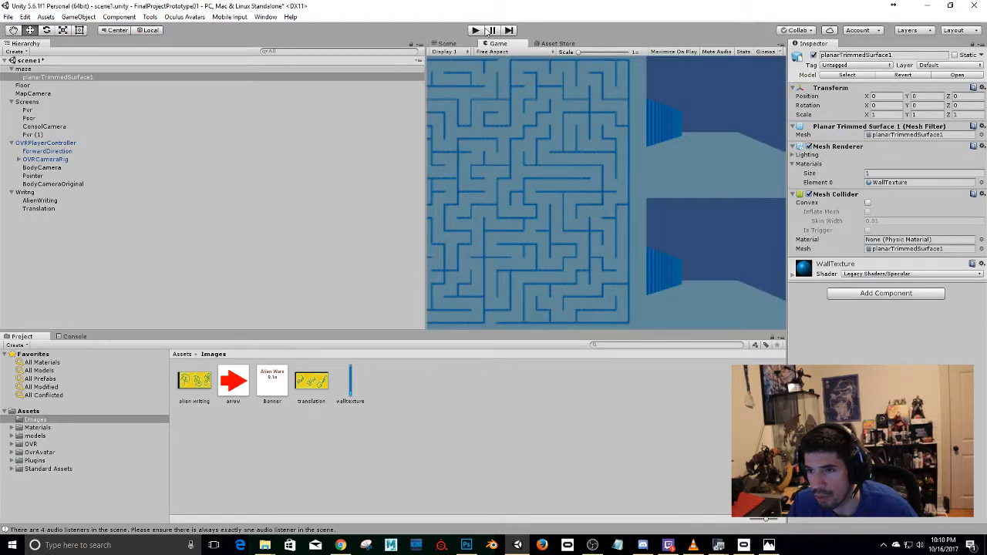
pyautogui.click(476, 30)
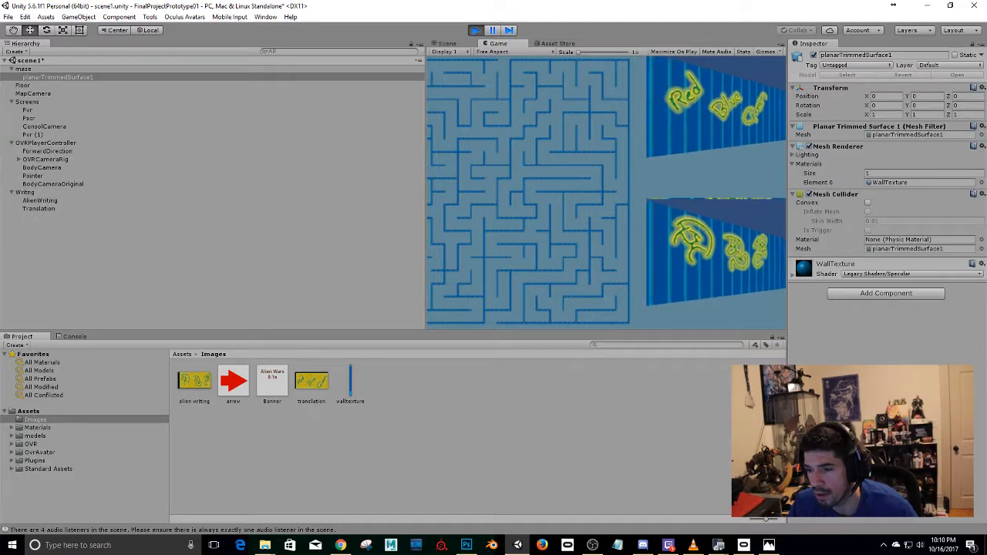
pyautogui.click(475, 29)
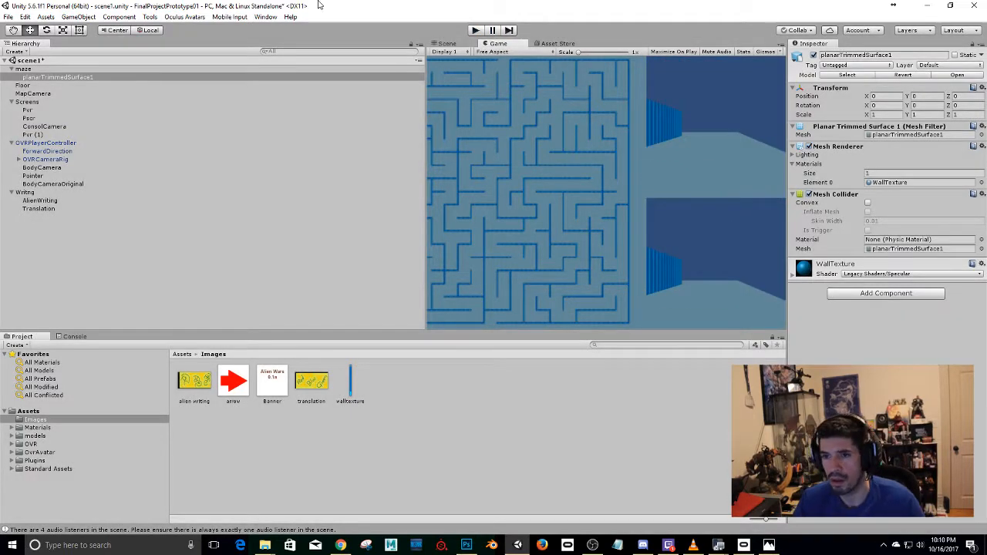
pyautogui.click(446, 44)
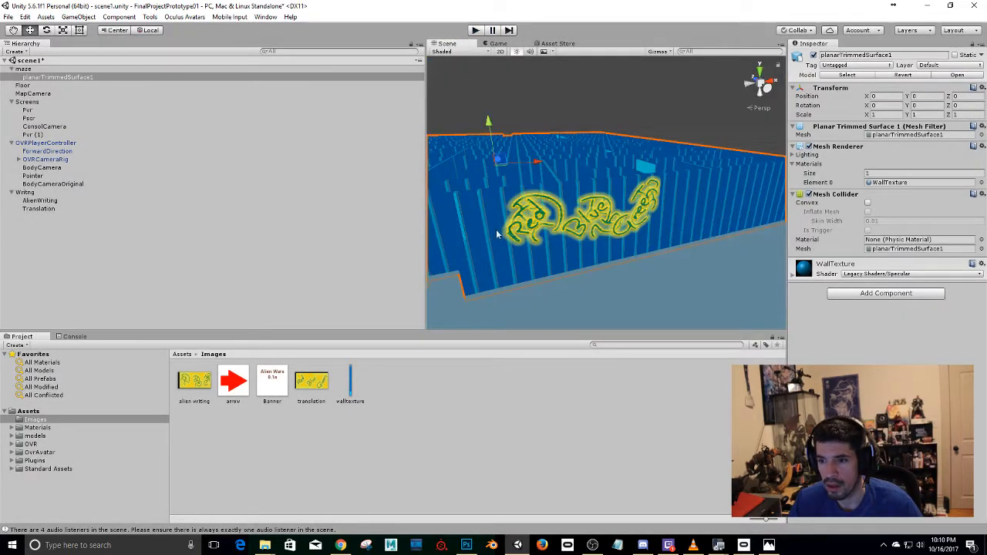
pyautogui.keyDown('alt'); pyautogui.moveTo(565, 273); pyautogui.dragTo(620, 233); pyautogui.keyUp('alt')
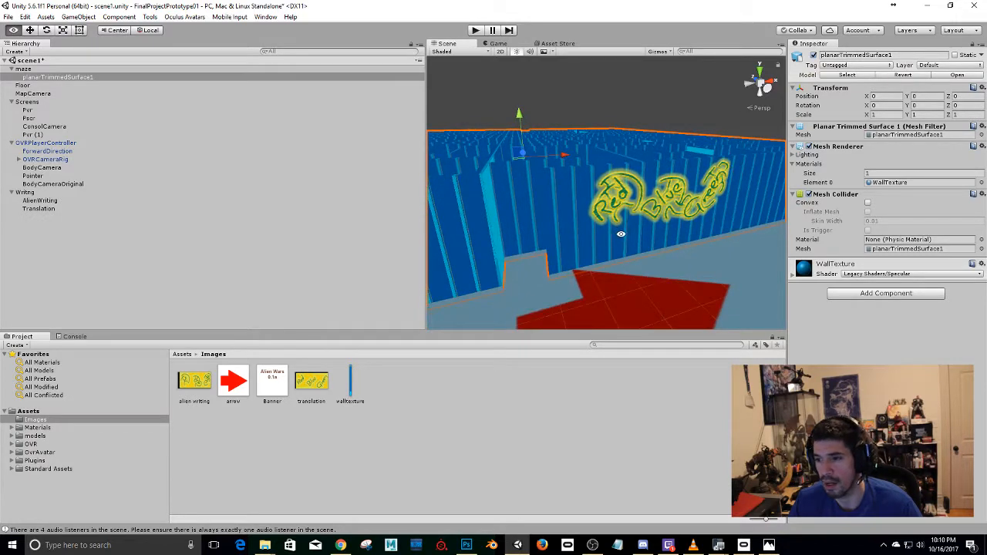